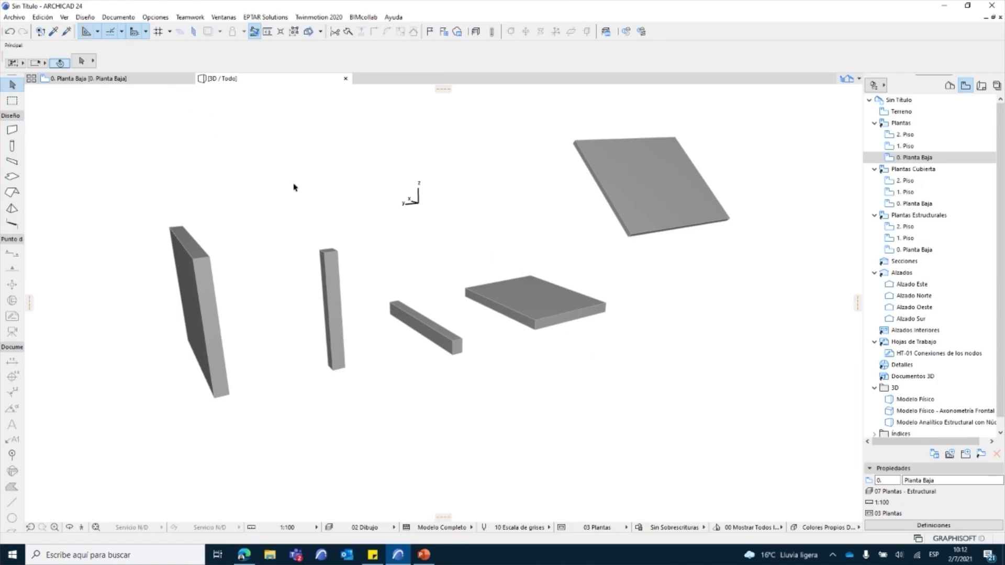
Apply the work environment profile Perfil de Ingeniería Estructural 24.
left_click(156, 17)
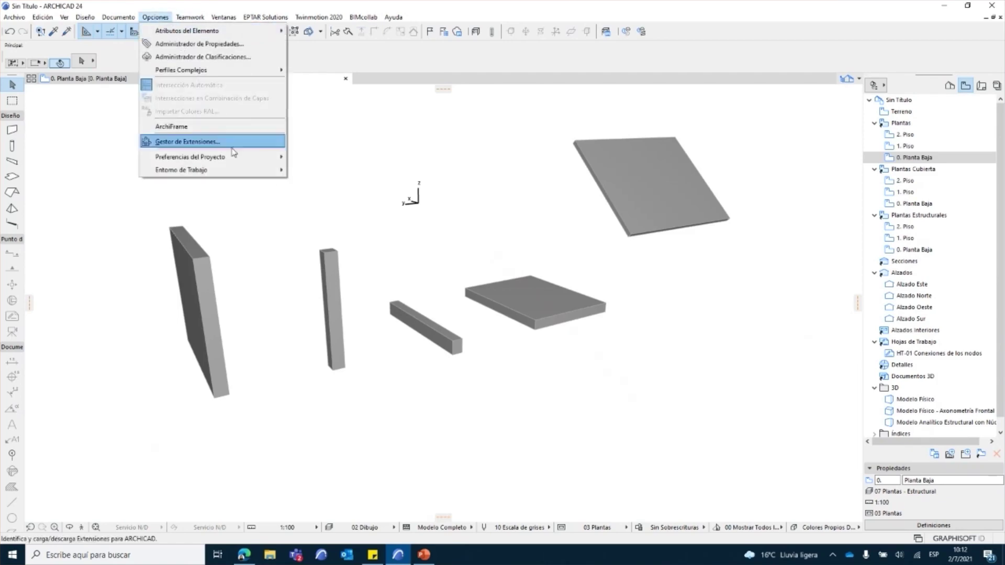
mouse_move(211, 173)
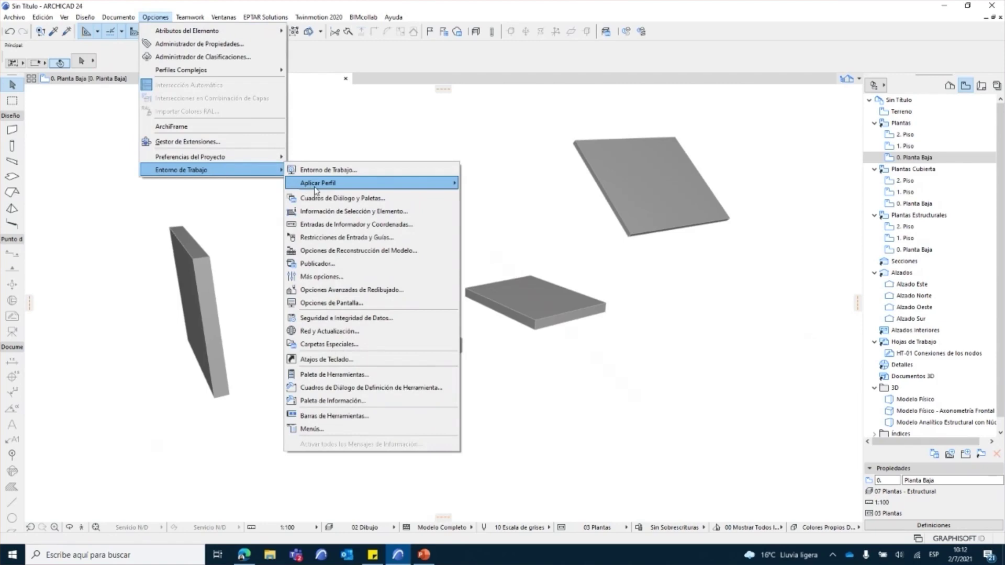
mouse_move(442, 192)
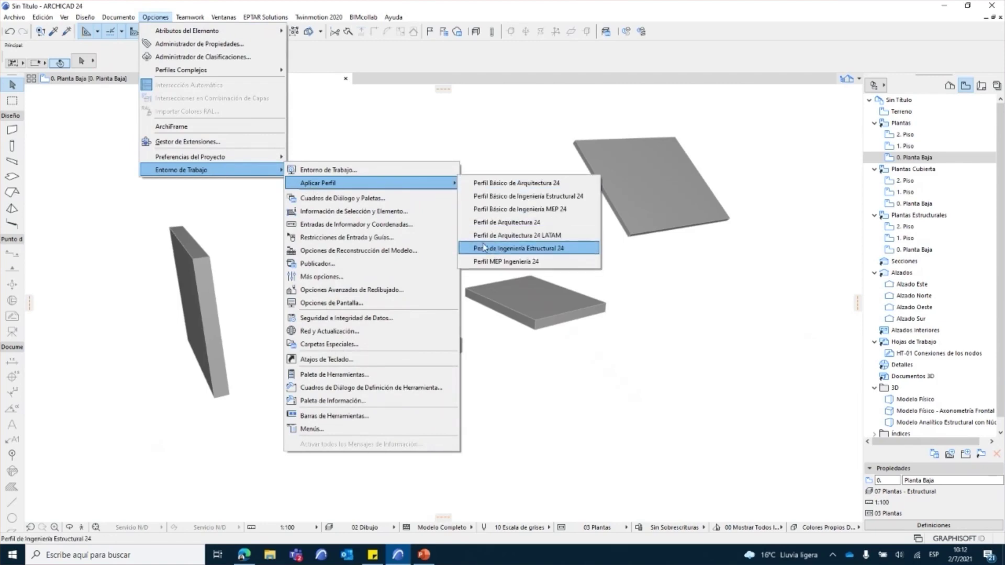
left_click(569, 253)
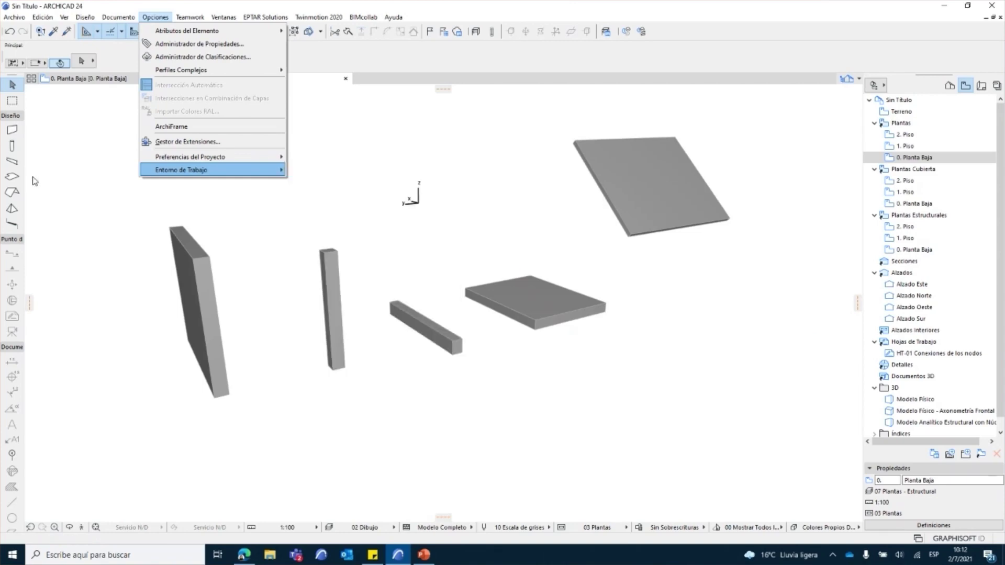
Widen the toolbox until the tool names are readable and collapse its Documento and Punto de Vista groups.
left_click_drag(25, 178, 78, 172)
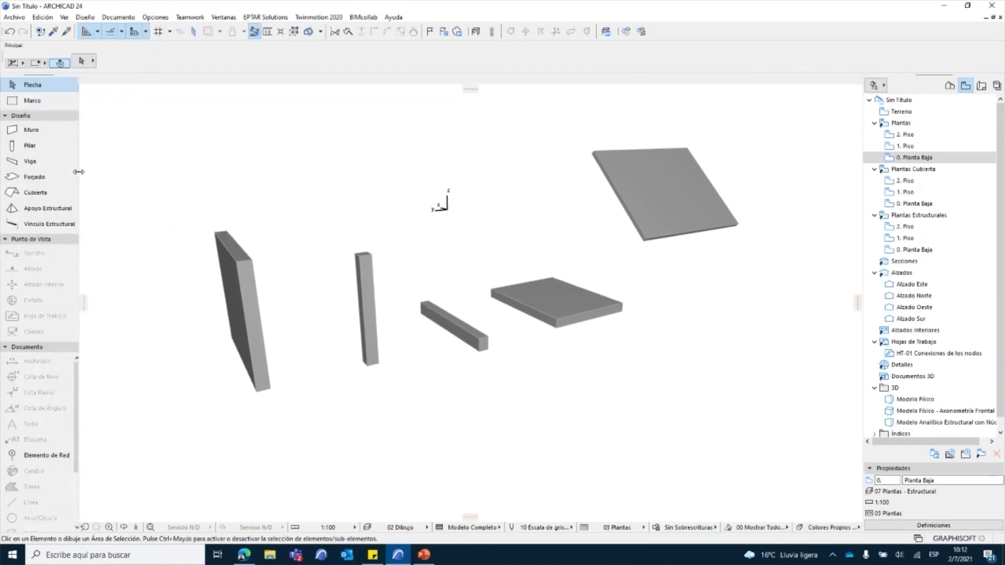
left_click(26, 347)
left_click(23, 239)
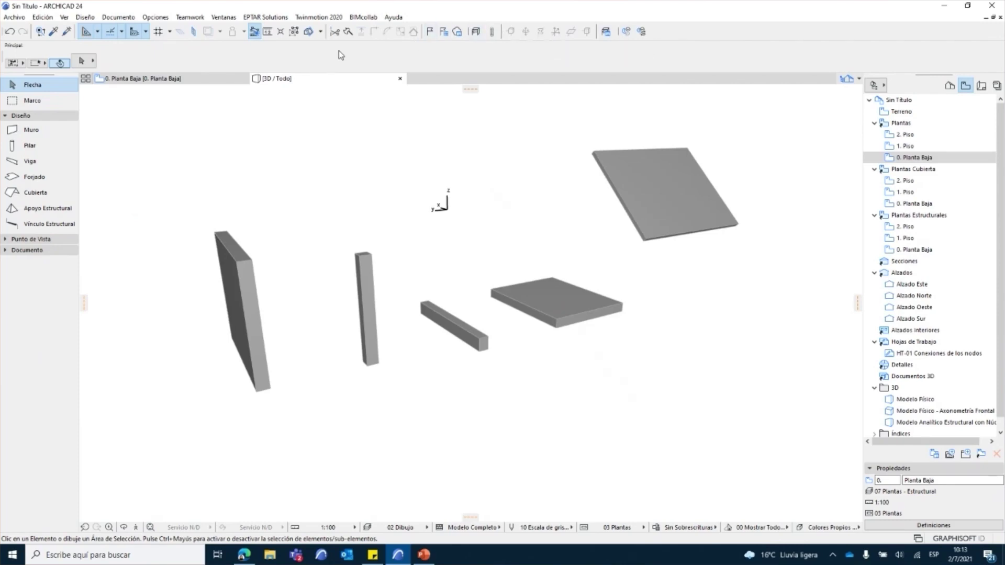
Check in the list of available toolbars whether Ingeniería Estructural is enabled.
left_click(222, 17)
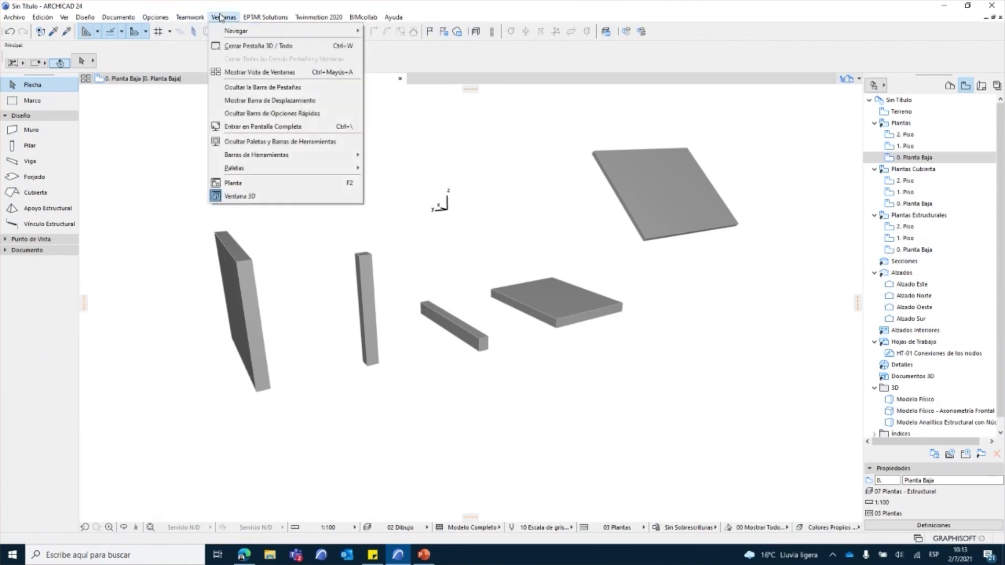
mouse_move(270, 157)
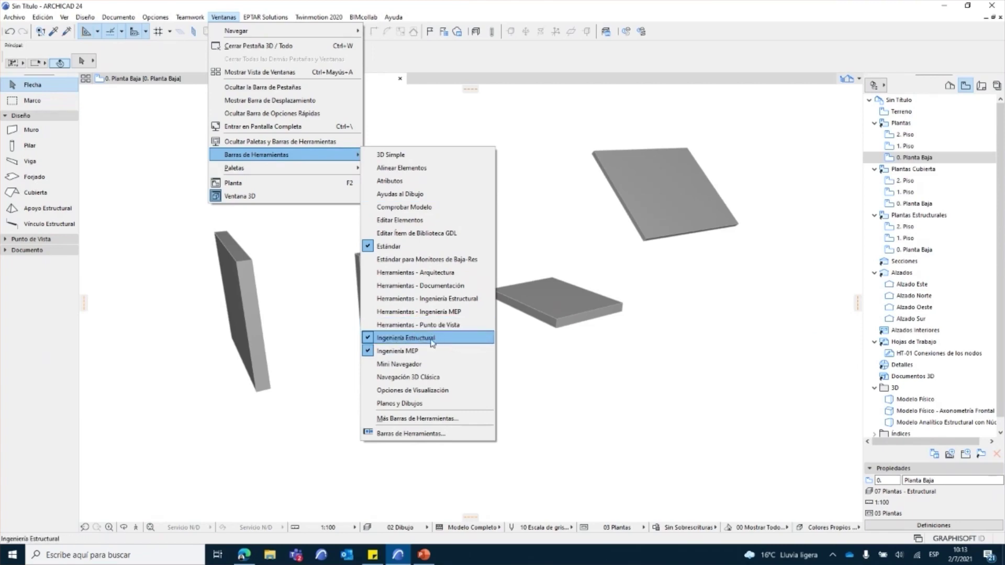
left_click(653, 340)
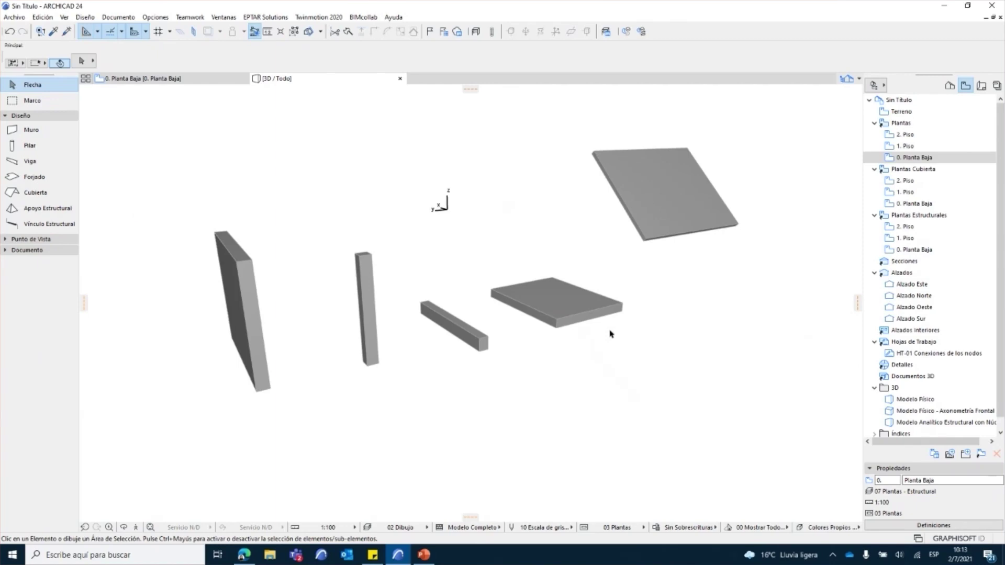
Display the structural analytical model inside the transparent physical elements in the 3D view.
left_click(476, 33)
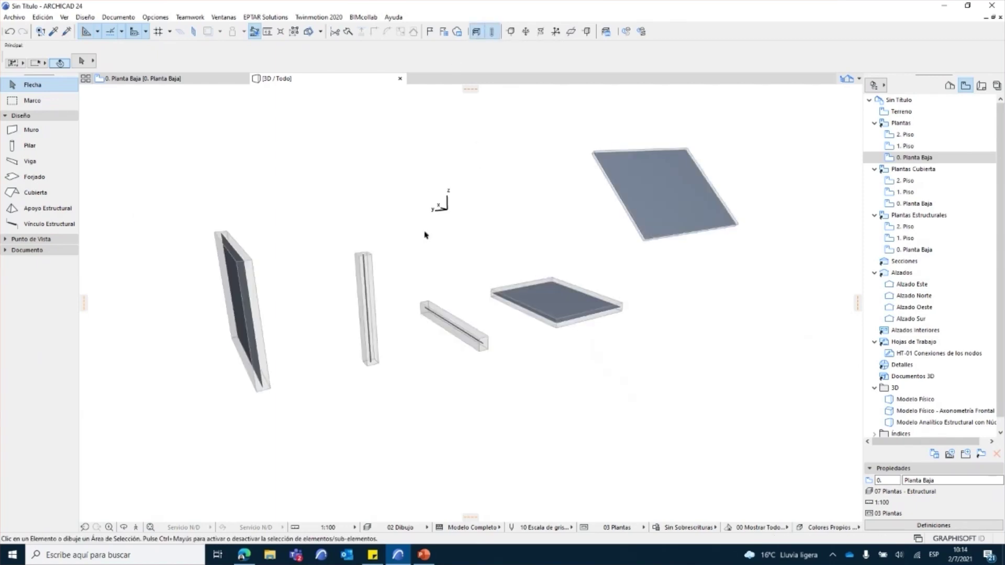
middle_click_drag(288, 383, 664, 346, "shift")
scroll(361, 382, "up", 3)
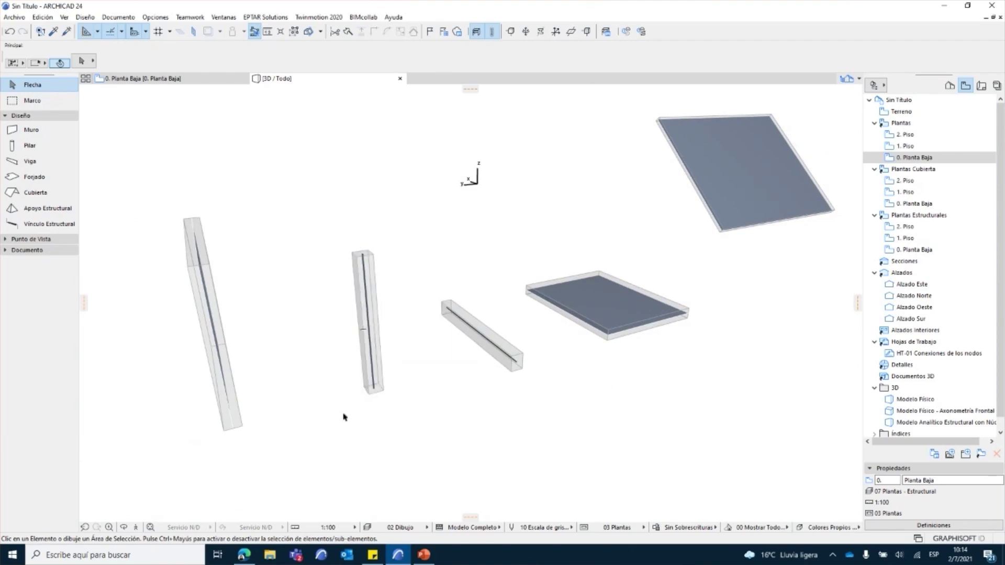
middle_click_drag(336, 410, 415, 400, "shift")
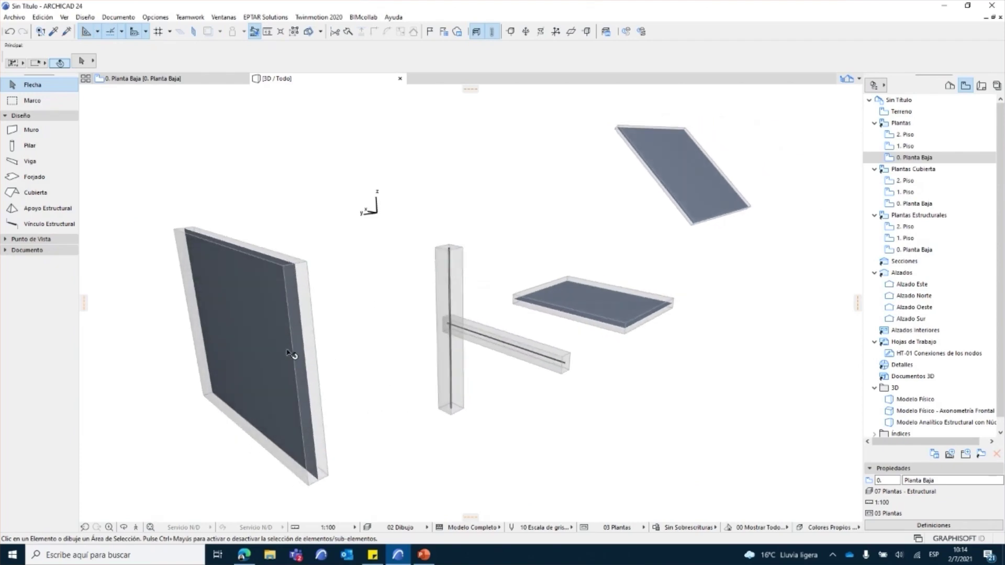
Select the roof, slab, beam, column and wall in turn to inspect their analytical representation, and clear the selection.
left_click(690, 206)
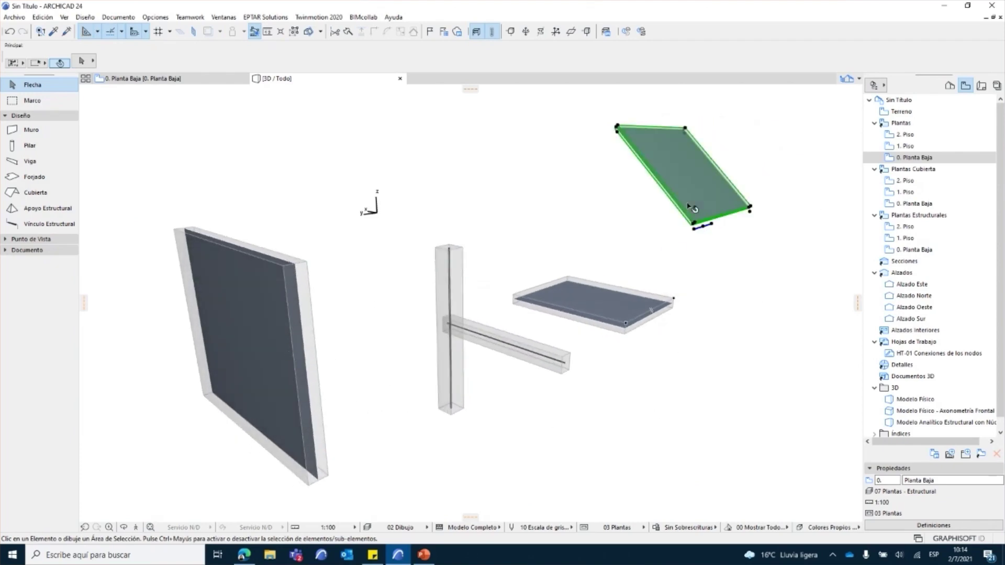
left_click(613, 322)
left_click(546, 361)
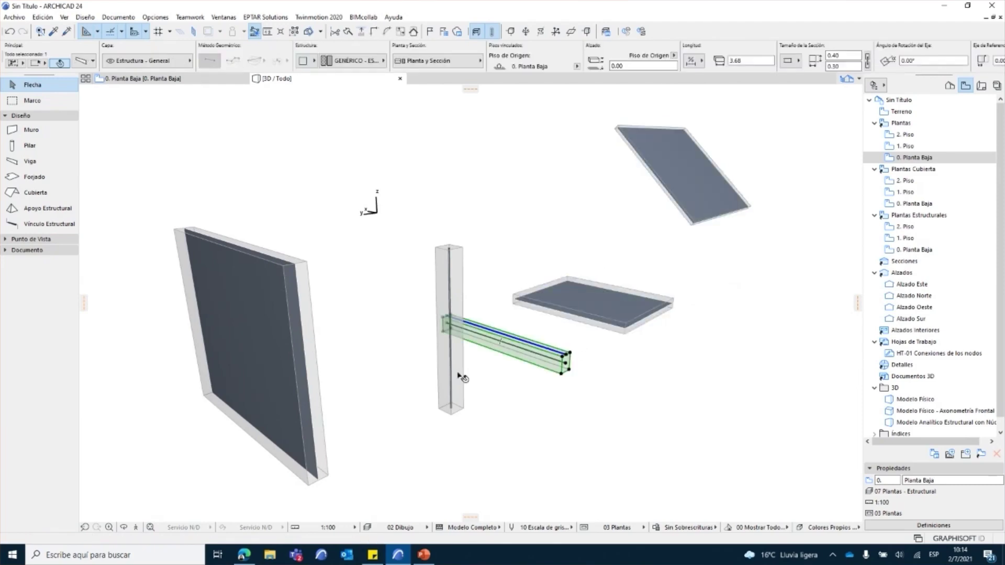
left_click(438, 404)
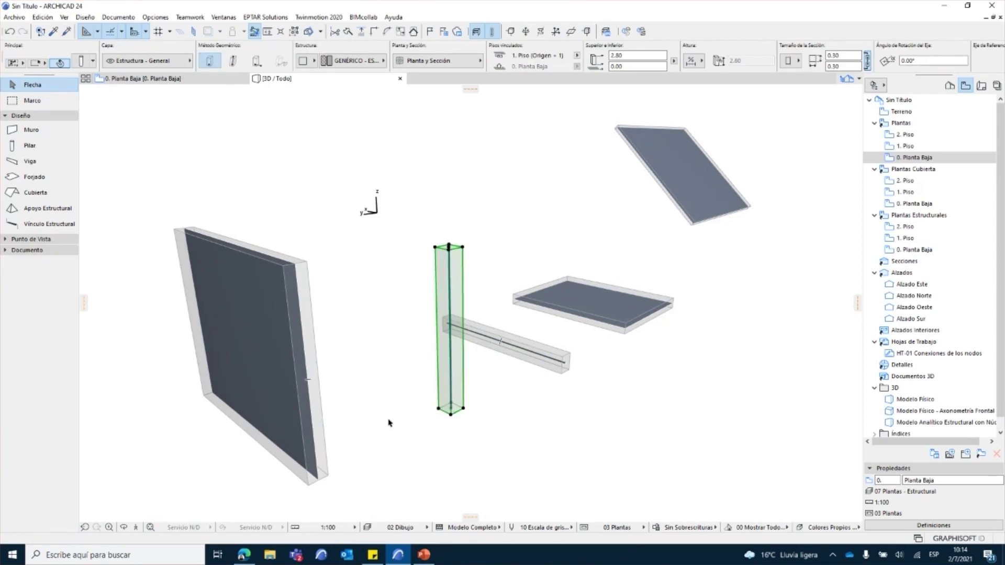
left_click(322, 422)
left_click(536, 432)
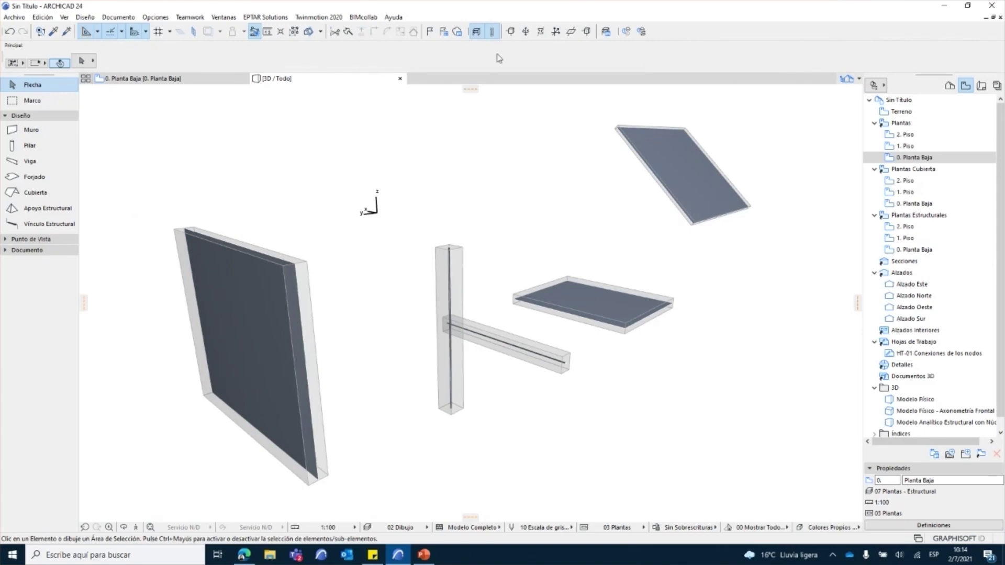
Hide the transparent physical model to view the analytical model alone, and show it again.
left_click(493, 33)
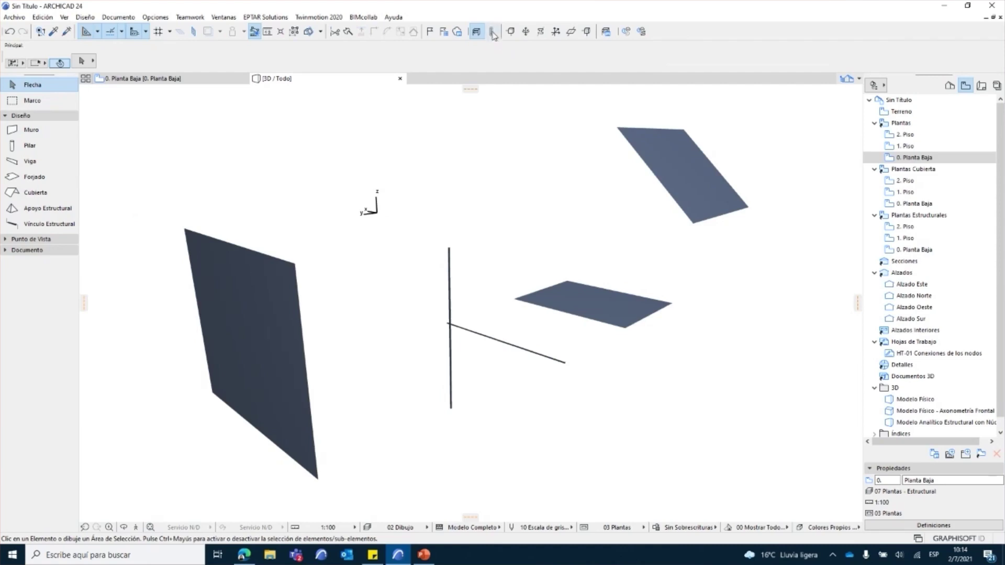
left_click(492, 32)
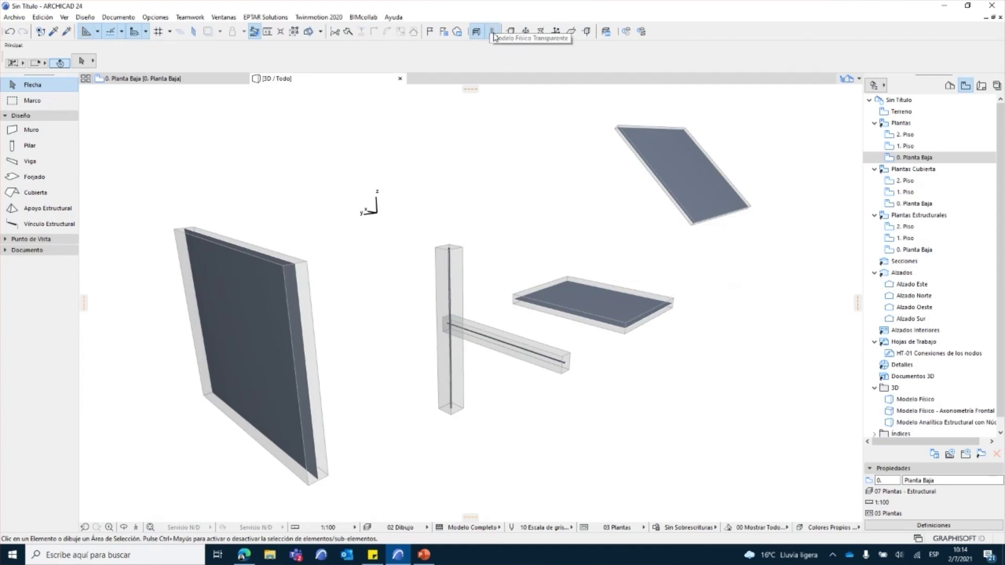
left_click_drag(371, 338, 545, 255)
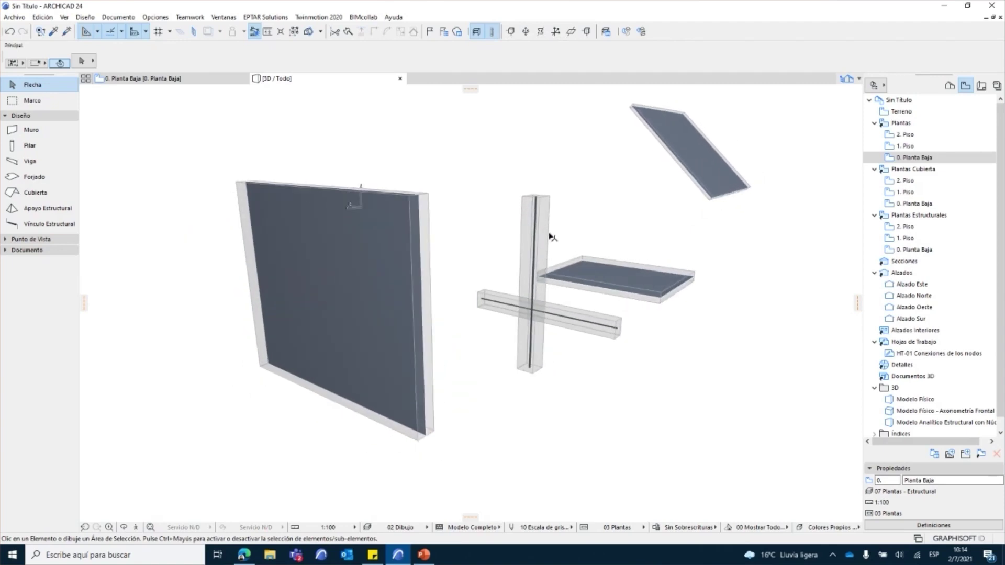
scroll(545, 246, "up", 5)
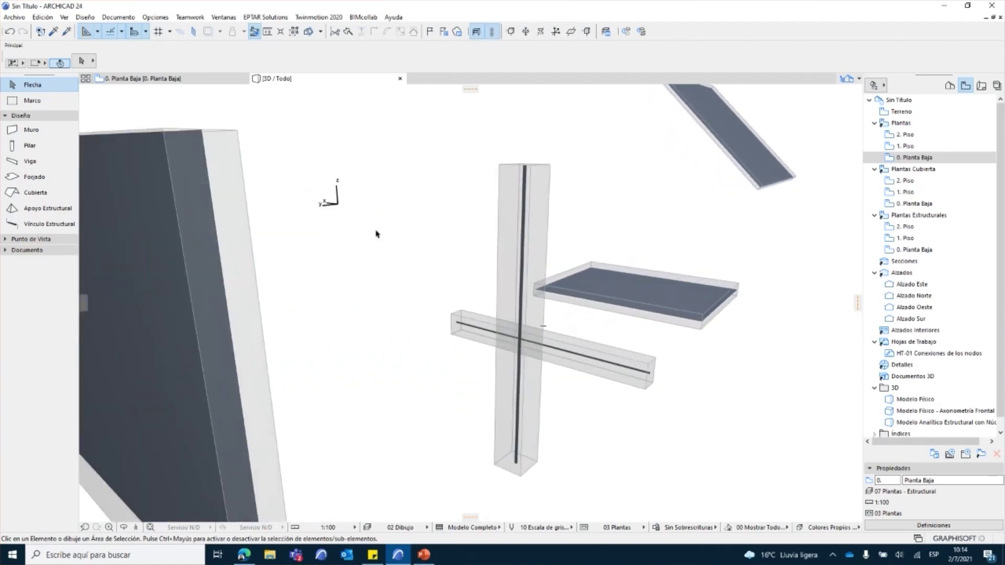
scroll(376, 234, "down", 2)
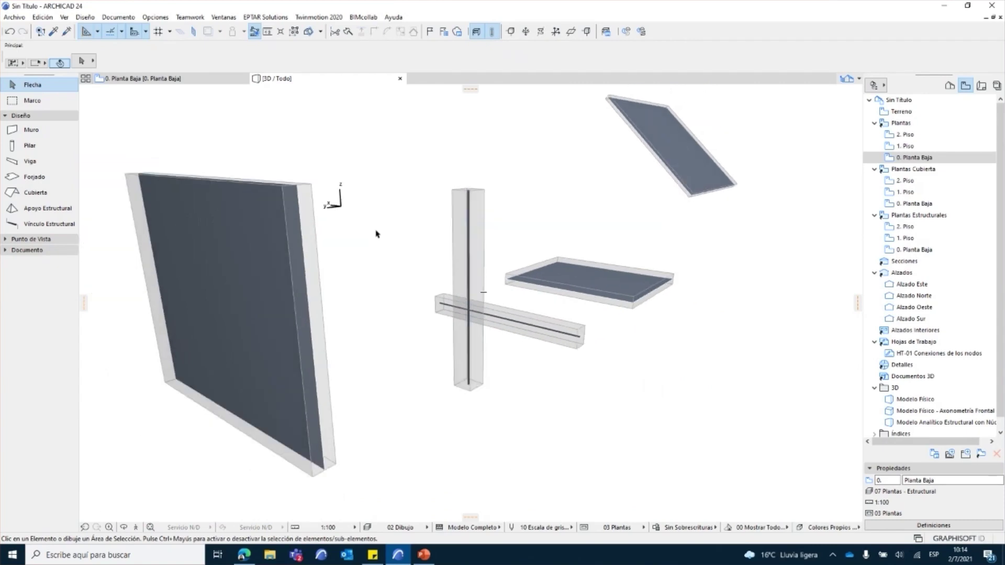
Turn on the display of analytical nodes (Nodos) and inspect them on the wall, column, beam, slab and roof.
left_click(512, 33)
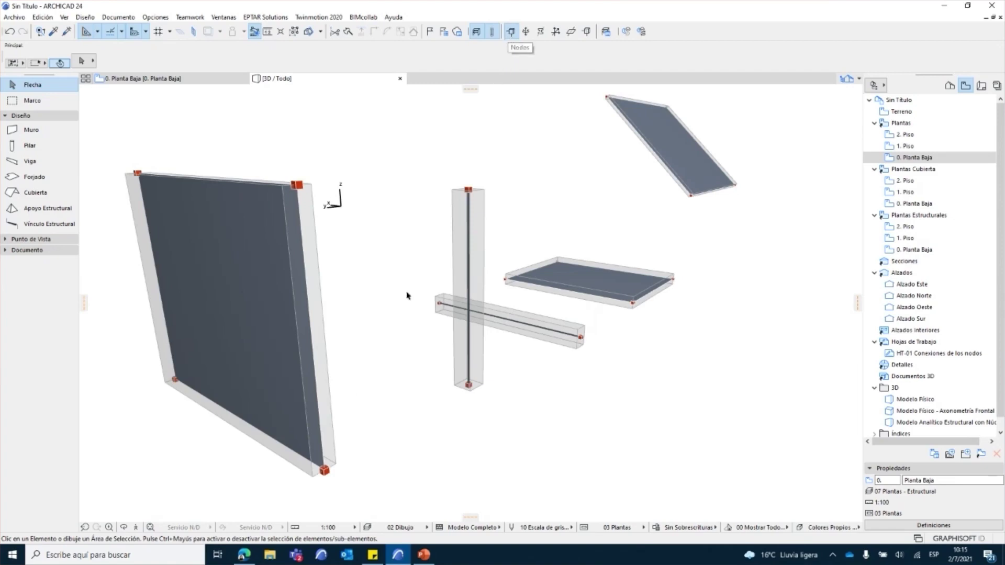
middle_click_drag(382, 344, 415, 357, "shift")
middle_click_drag(478, 382, 337, 422, "shift")
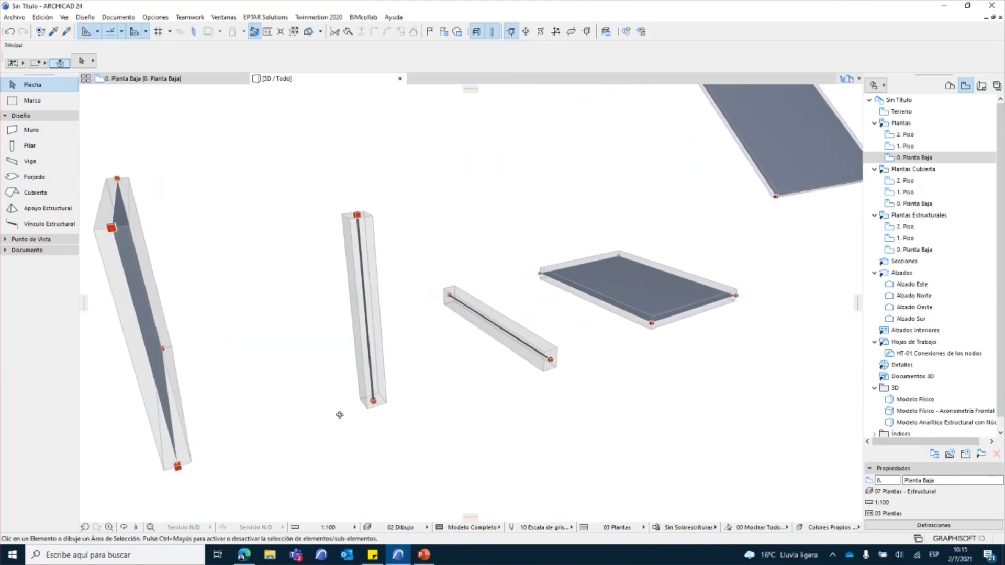
middle_click_drag(606, 377, 550, 345, "shift")
middle_click_drag(720, 337, 601, 187, "shift")
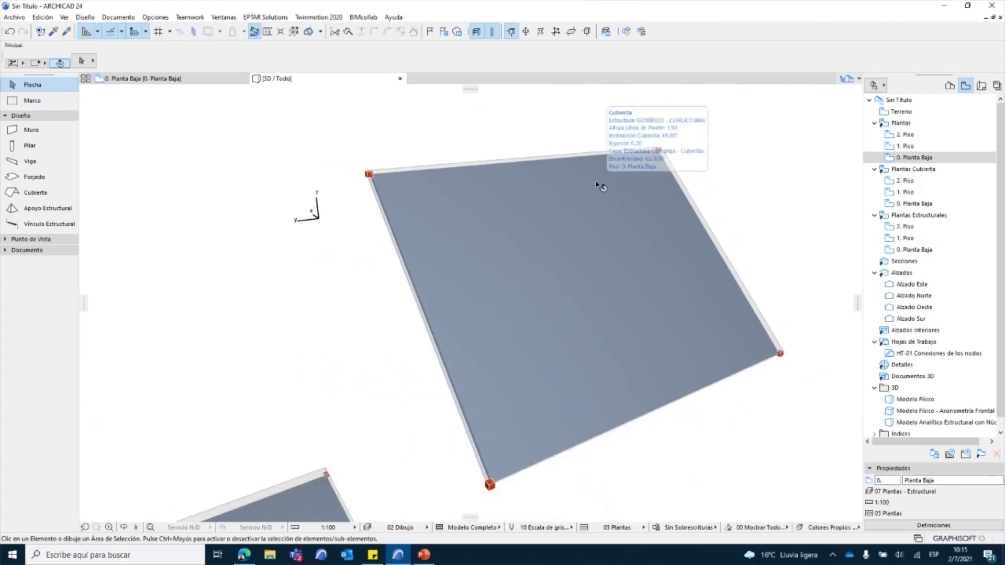
scroll(485, 274, "down", 3)
middle_click_drag(335, 418, 549, 316)
scroll(545, 319, "down", 4)
middle_click_drag(363, 408, 455, 364)
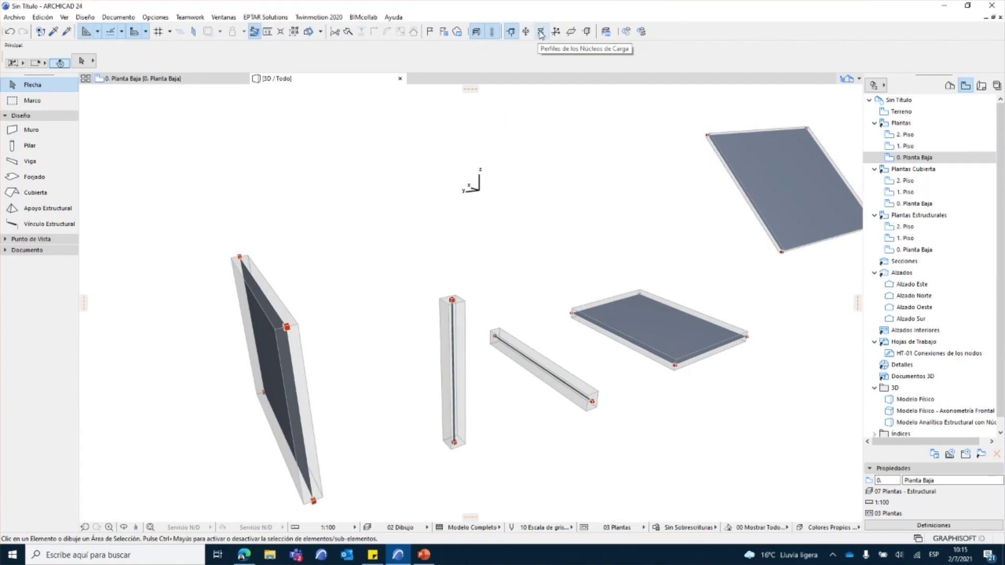
Turn on the display of load-bearing core profiles (Perfiles de los Núcleos de Carga) and inspect them on the column and beam.
left_click(541, 33)
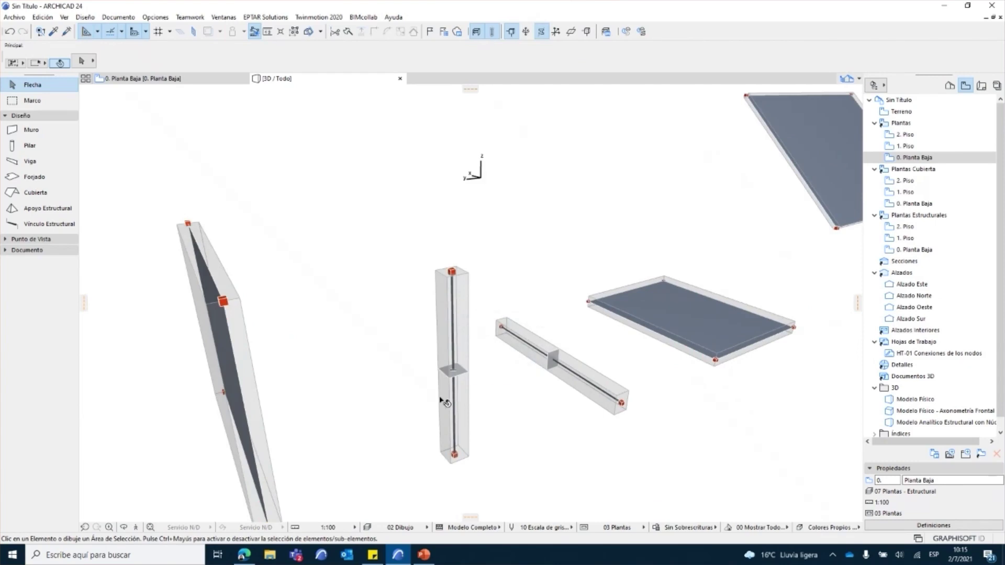
scroll(454, 373, "up", 3)
scroll(453, 373, "up", 2)
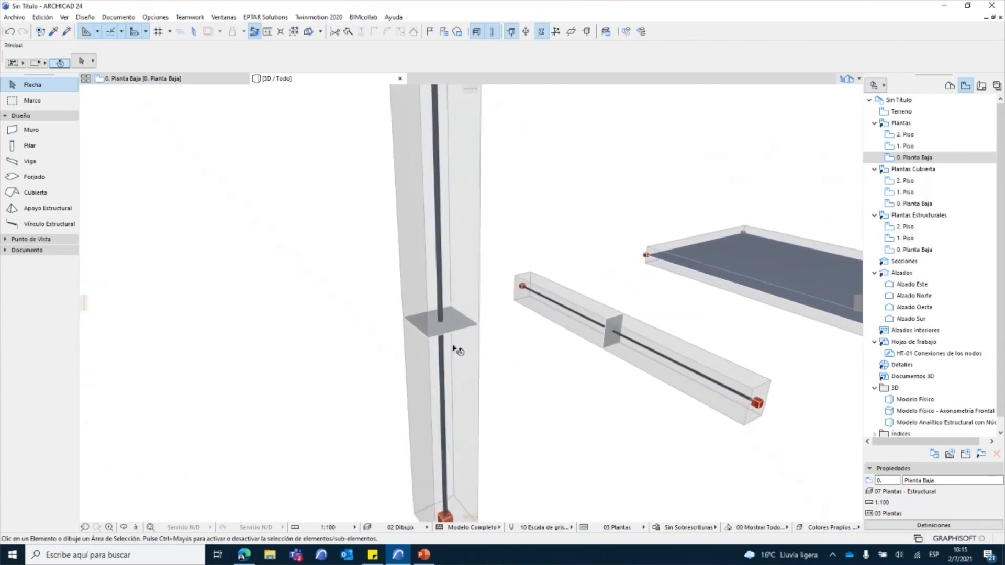
scroll(455, 348, "up", 2)
scroll(601, 364, "up", 2)
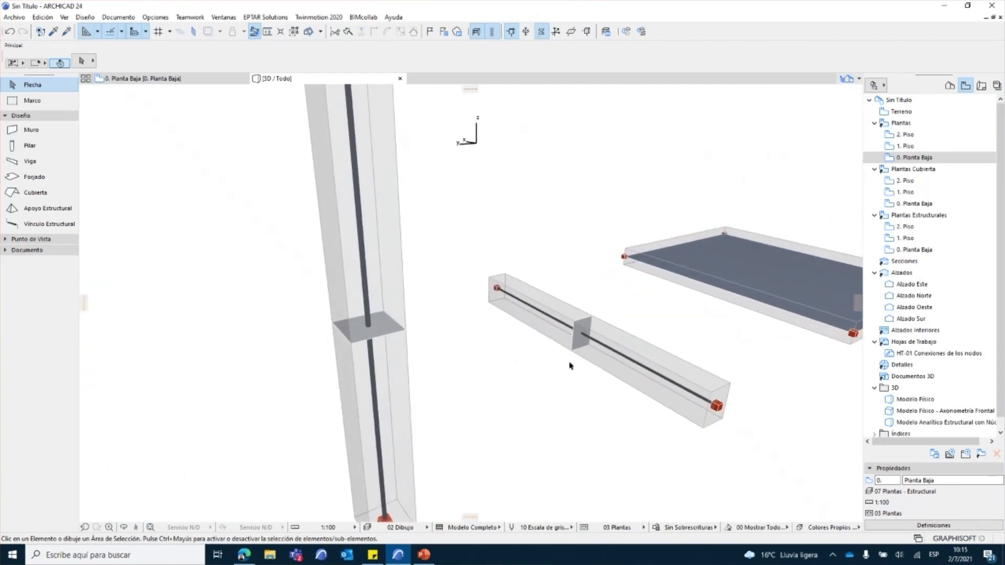
scroll(618, 332, "up", 2)
scroll(561, 339, "up", 3)
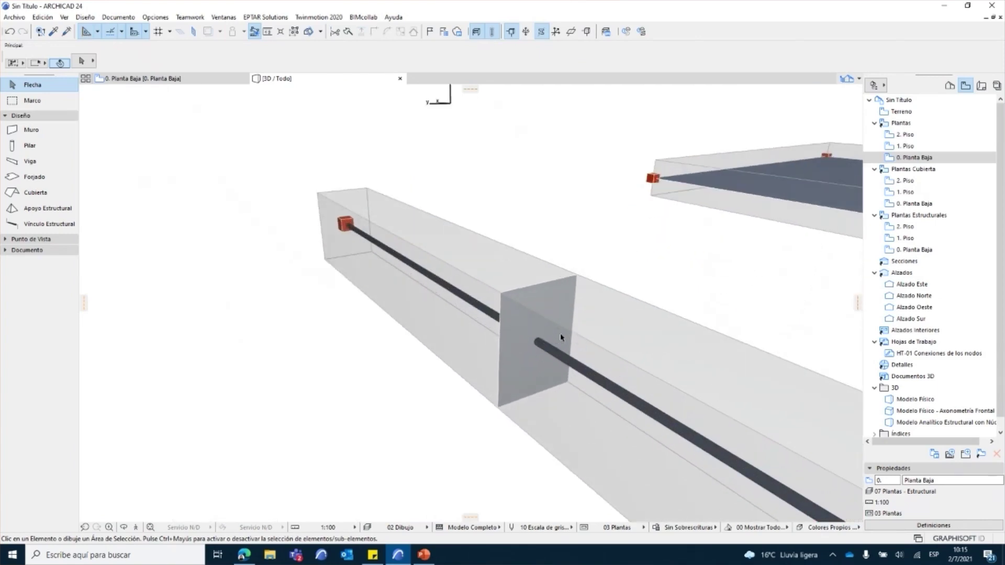
scroll(561, 340, "down", 1)
scroll(561, 338, "down", 3)
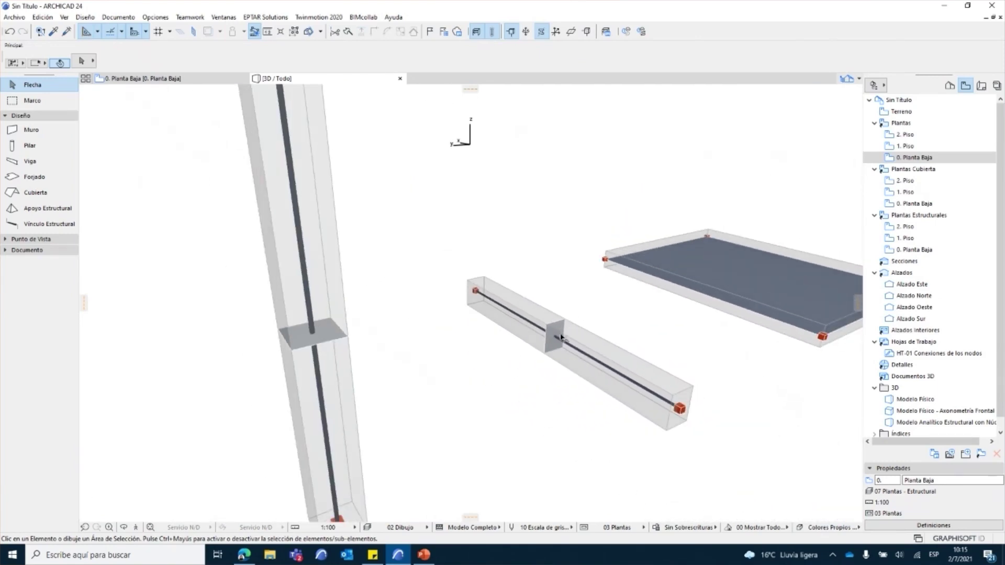
Select the beam and change its structure from a rectangular section to the IPE300 complex profile.
left_click(561, 337)
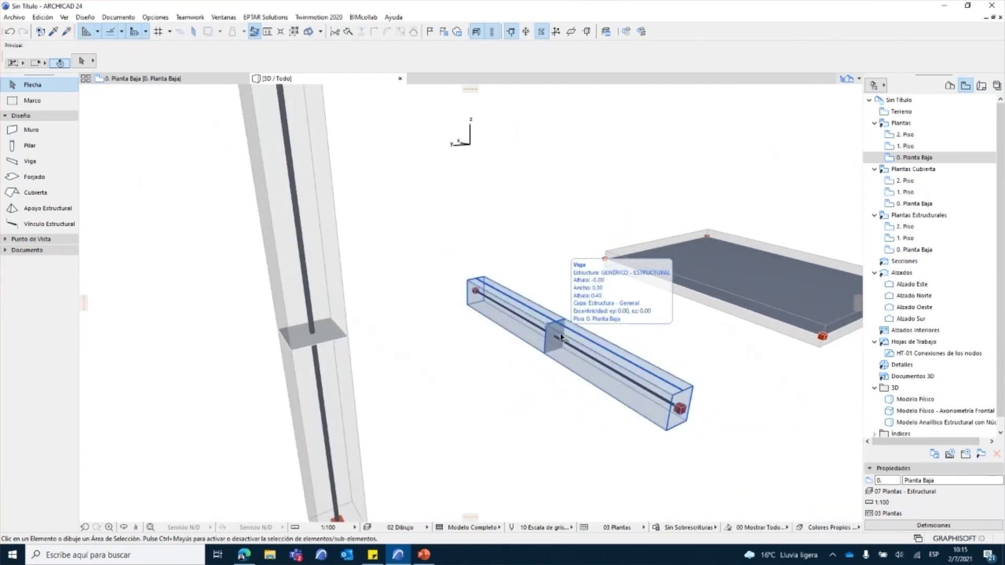
left_click(483, 432)
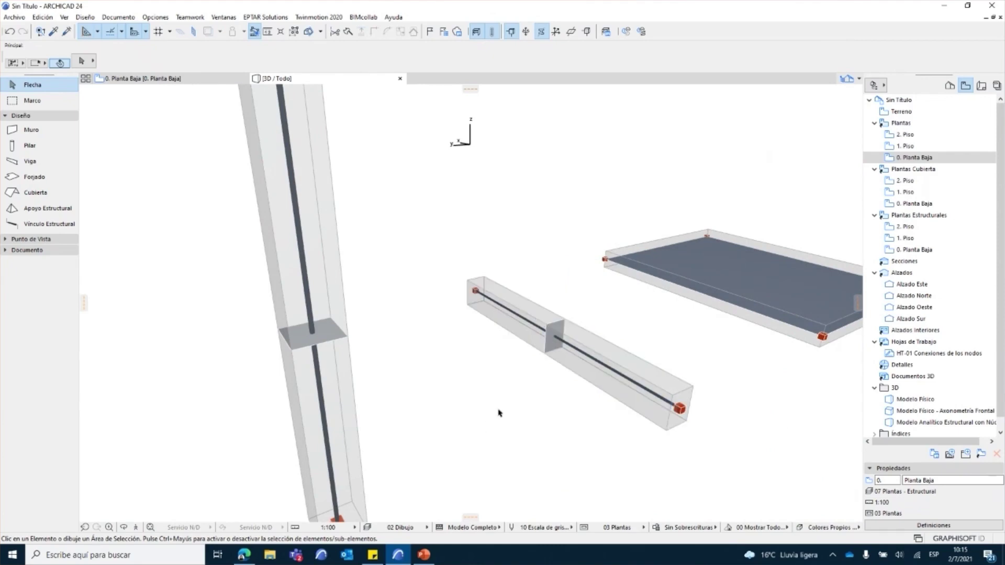
left_click(553, 340)
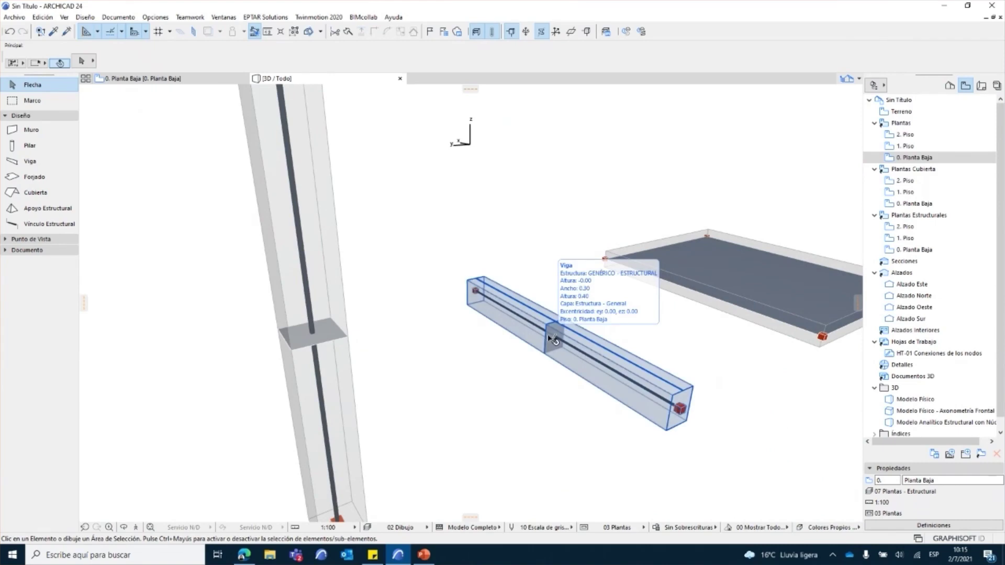
left_click(553, 340)
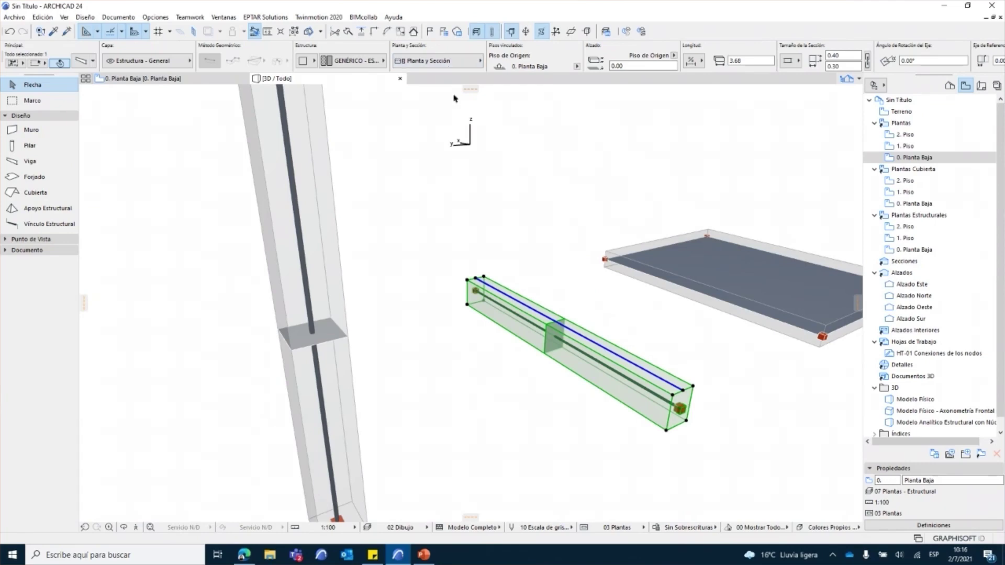
left_click(305, 60)
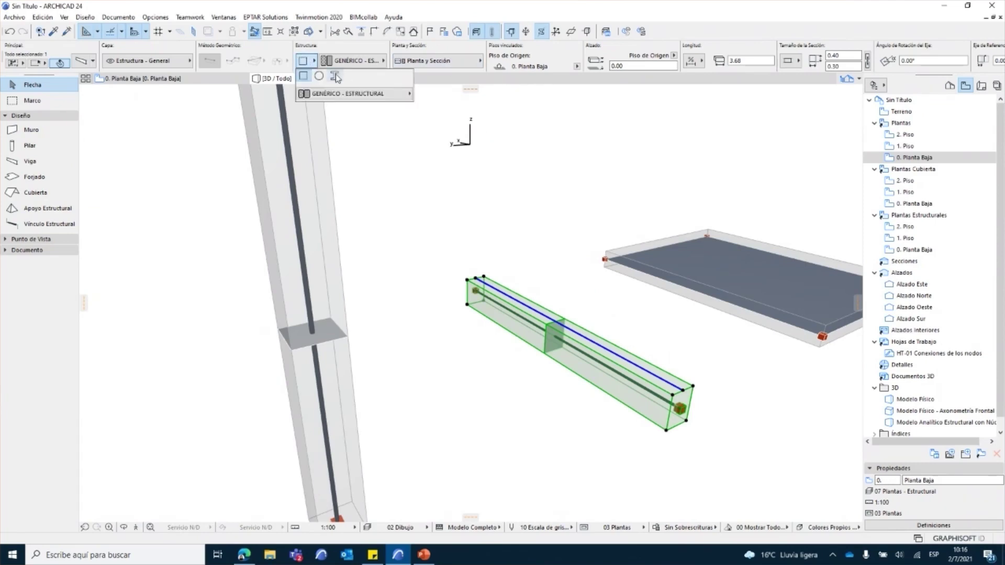
left_click(334, 75)
left_click(375, 95)
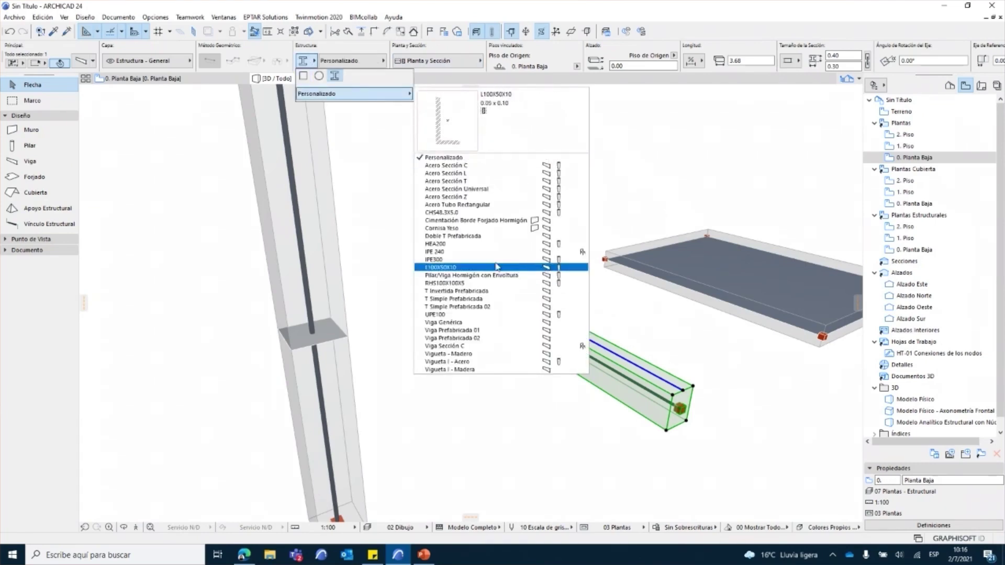
left_click(456, 259)
Examine how the load-bearing core profile is represented along the IPE300 beam's analytical axis.
middle_click_drag(605, 410, 605, 386, "shift")
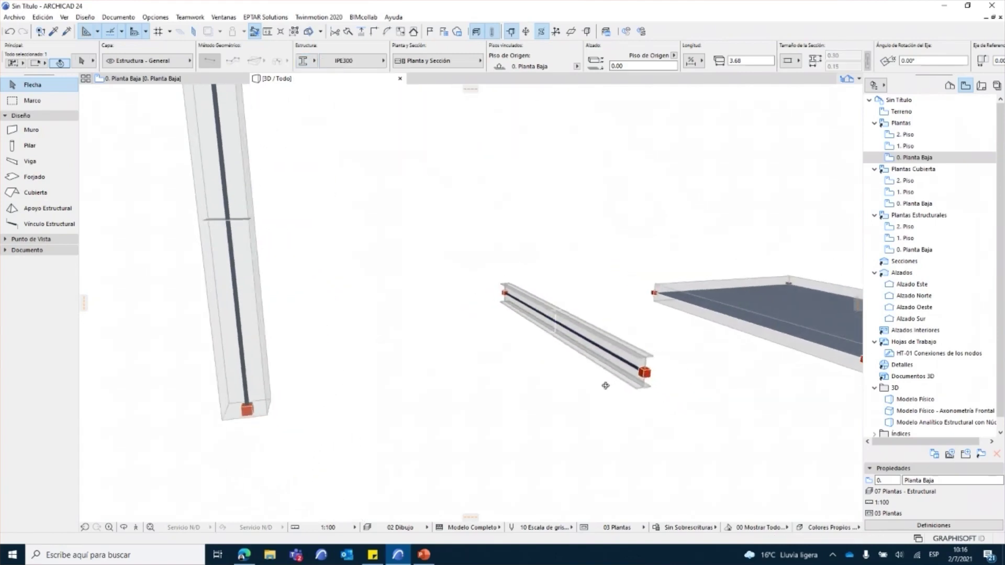
scroll(606, 386, "up", 5)
left_click(624, 386)
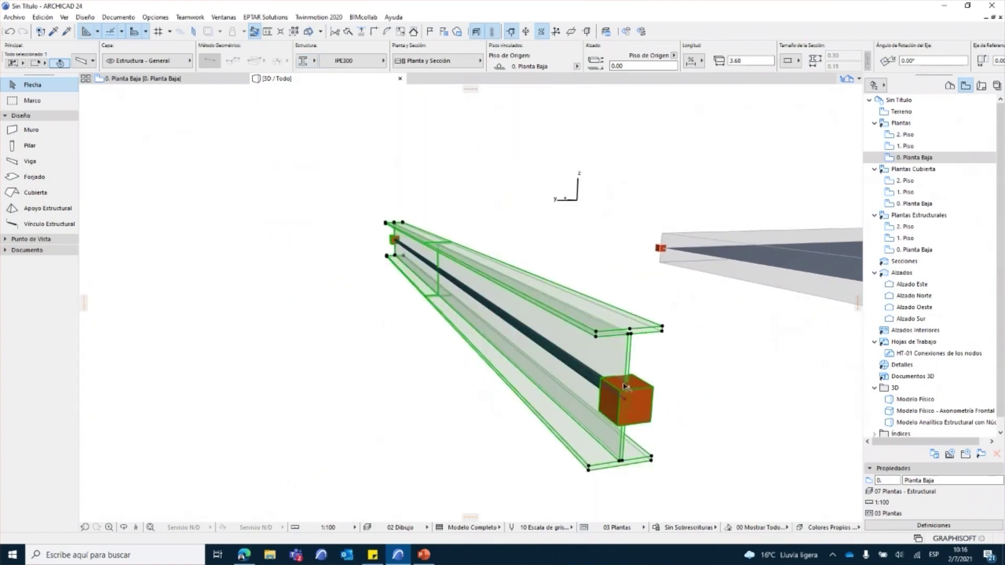
scroll(435, 268, "up", 5)
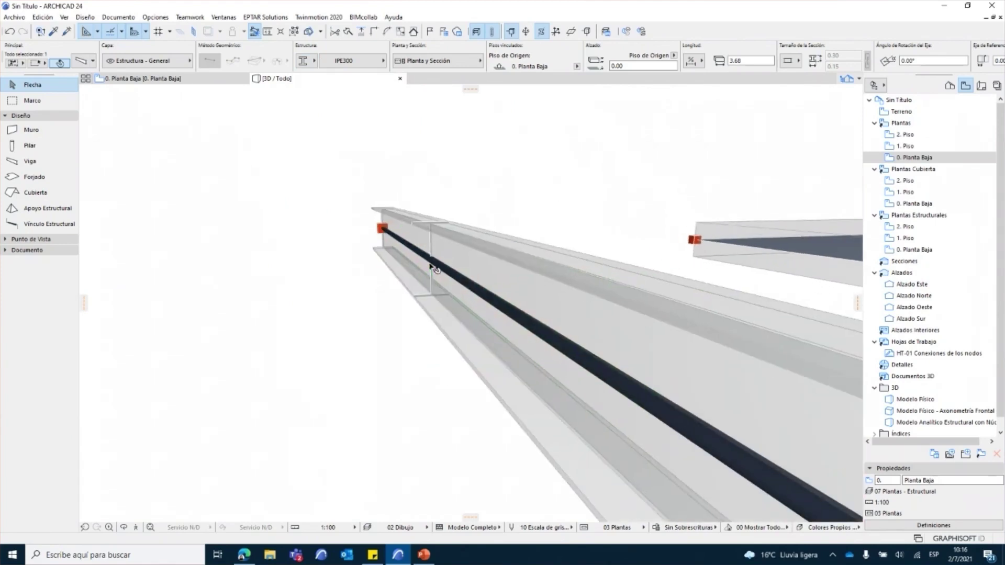
middle_click_drag(434, 268, 431, 253, "shift")
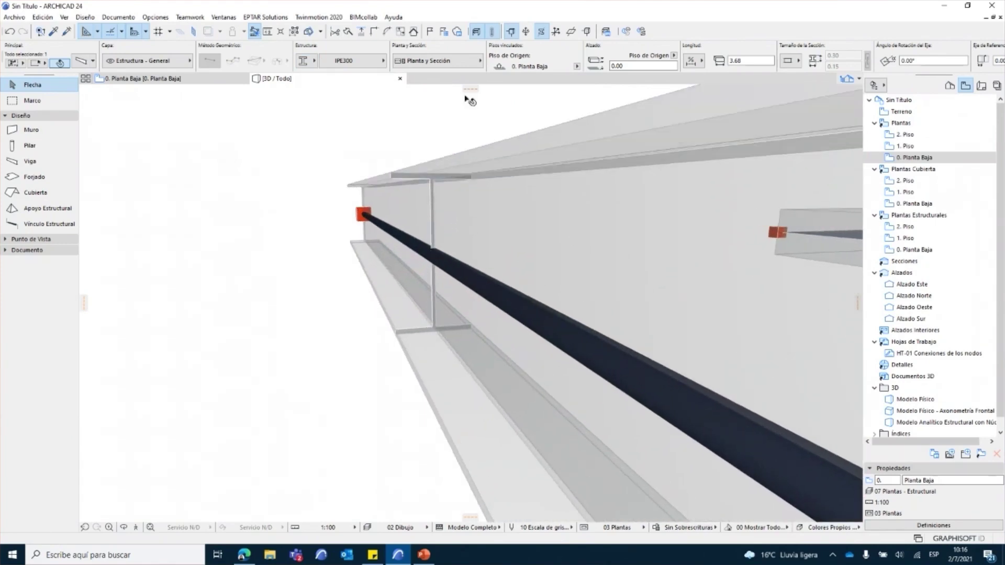
left_click(541, 32)
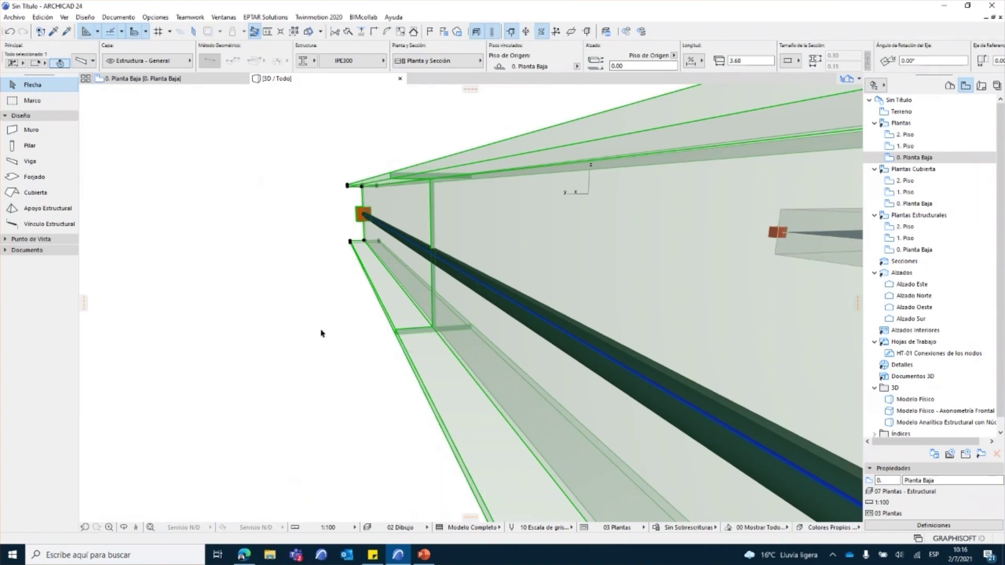
scroll(314, 281, "down", 5)
middle_click_drag(313, 282, 422, 304, "shift")
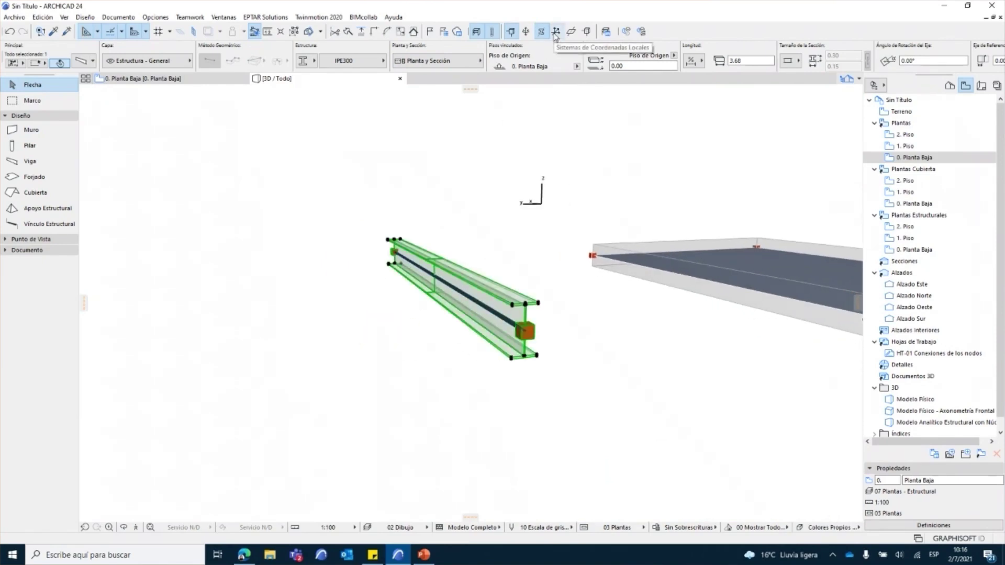
Turn on the display of local coordinate systems (Sistemas de Coordenadas Locales) and inspect the axes on the beam.
left_click(555, 33)
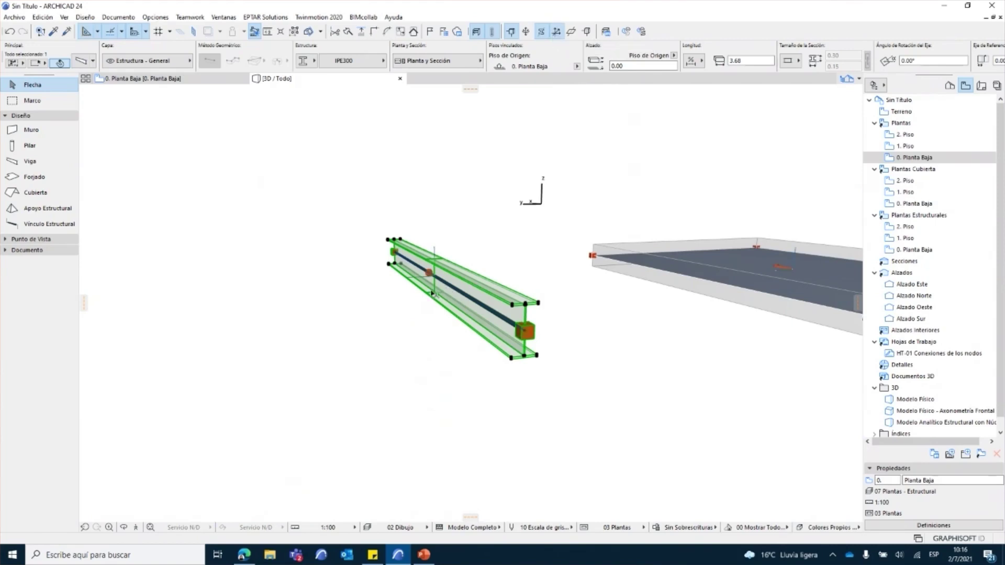
scroll(432, 293, "up", 10)
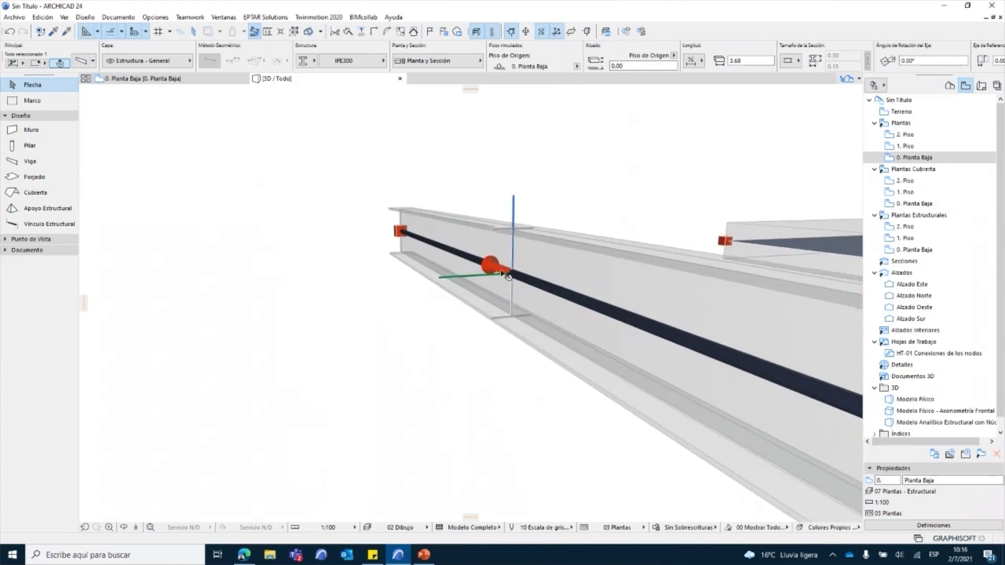
scroll(507, 275, "up", 3)
left_click(453, 365)
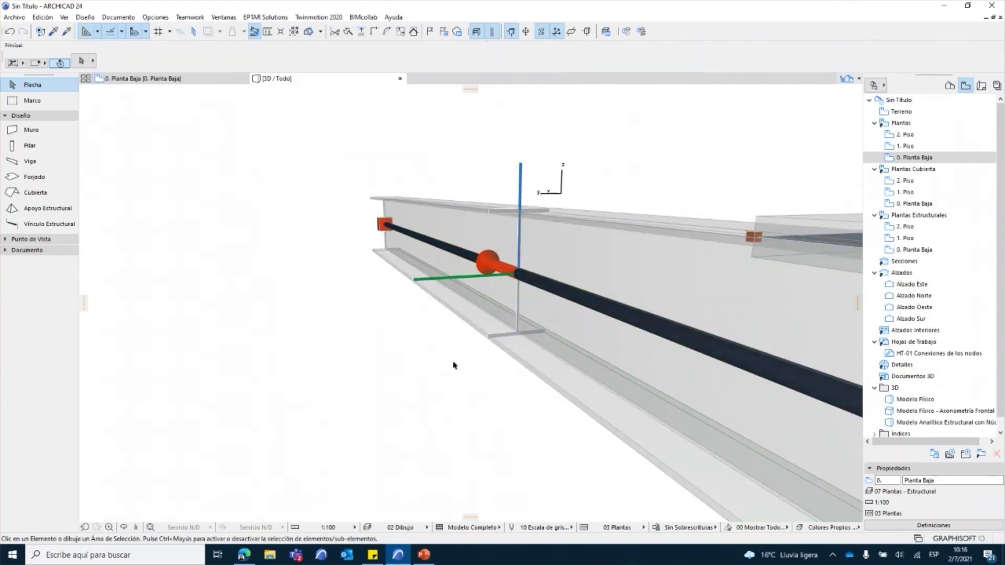
middle_click_drag(484, 318, 632, 321, "shift")
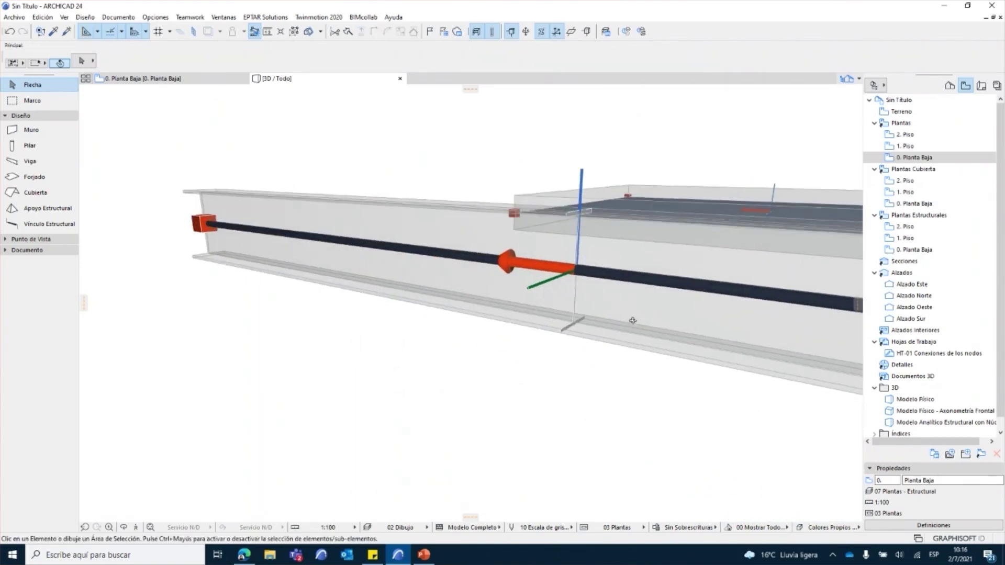
middle_click_drag(573, 299, 520, 297, "shift")
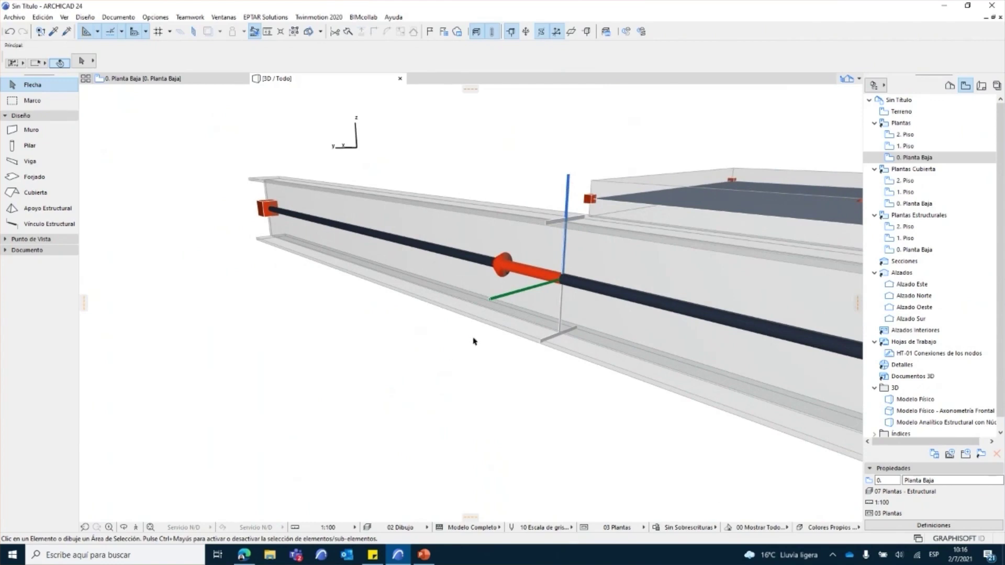
Examine the local coordinate axes on the column and the wall.
scroll(651, 314, "down", 5)
scroll(649, 314, "down", 2)
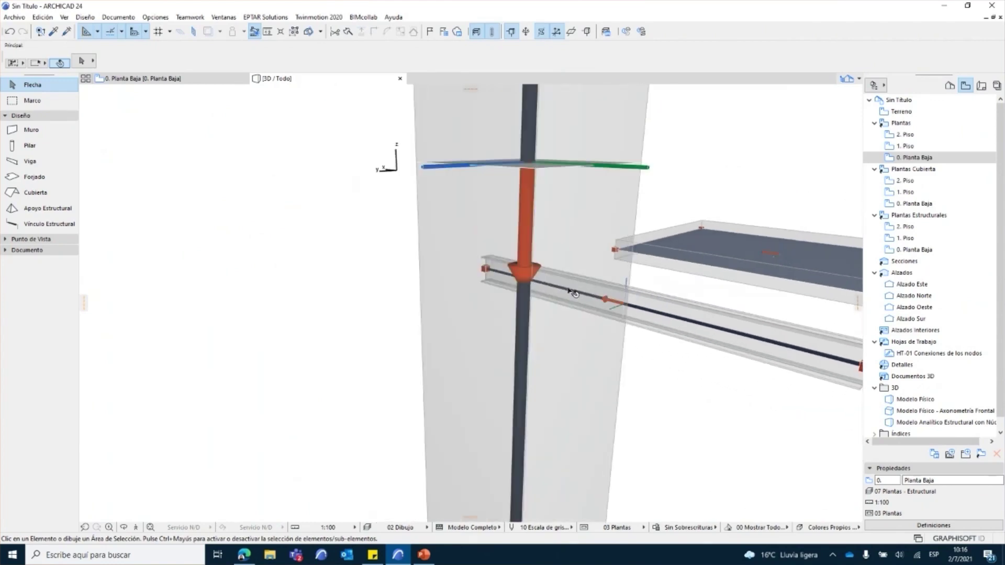
middle_click_drag(568, 290, 546, 328, "shift")
middle_click_drag(525, 286, 511, 323, "shift")
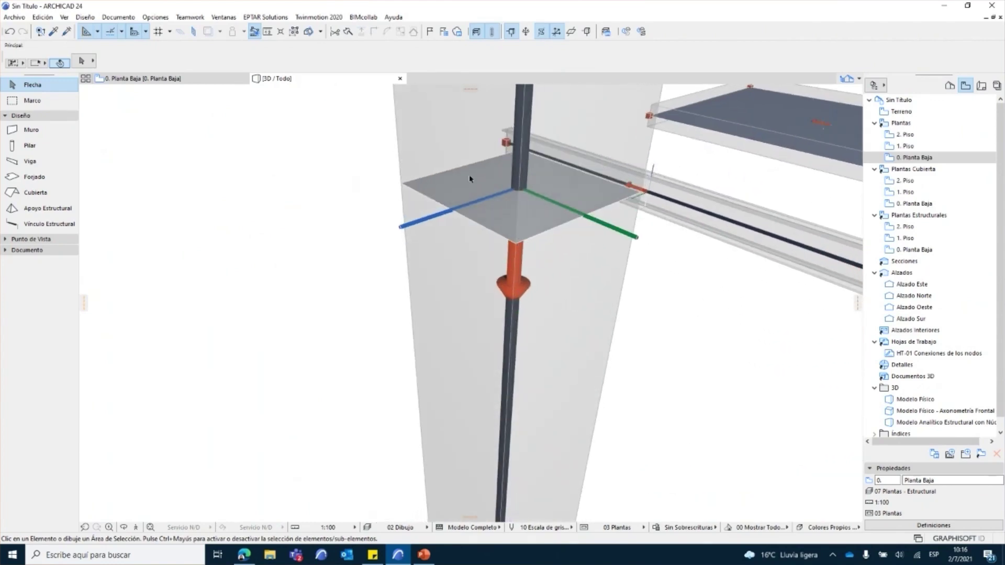
scroll(534, 229, "down", 5)
middle_click_drag(539, 234, 413, 294, "shift")
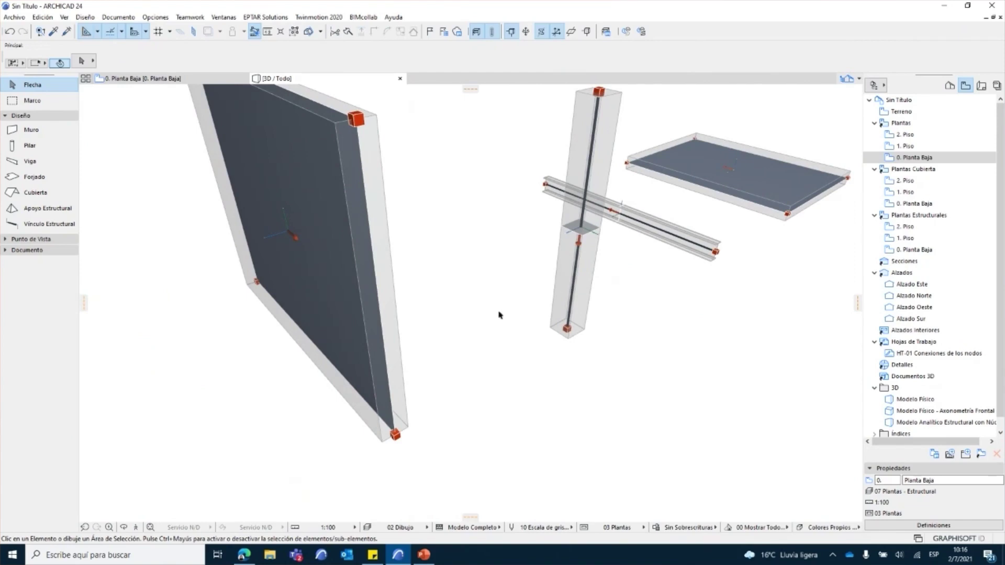
middle_click_drag(499, 314, 572, 317)
middle_click_drag(424, 293, 365, 264, "shift")
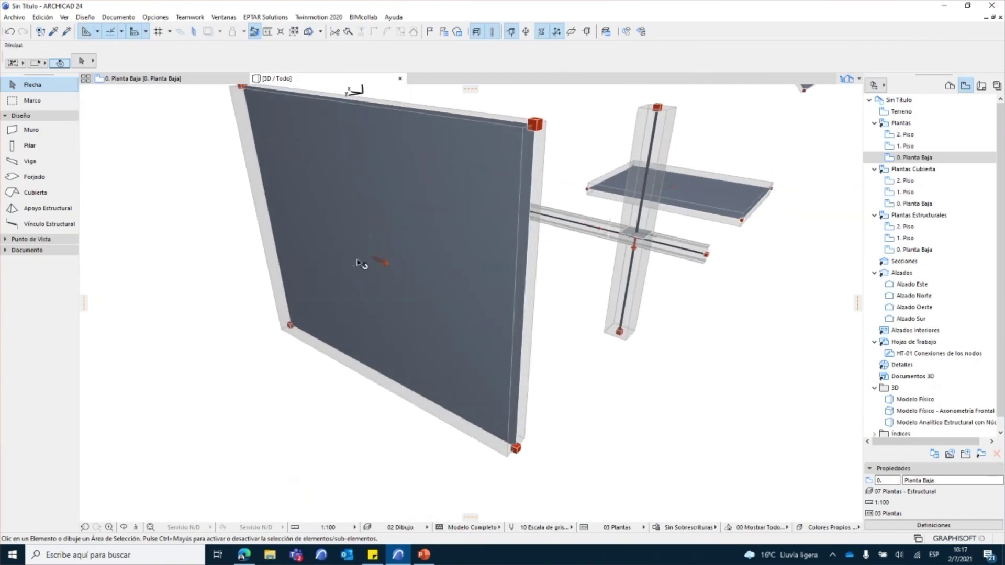
Examine the local coordinate axes on the slab and the roof.
middle_click_drag(658, 289, 555, 262, "shift")
scroll(531, 222, "up", 2)
scroll(533, 223, "up", 4)
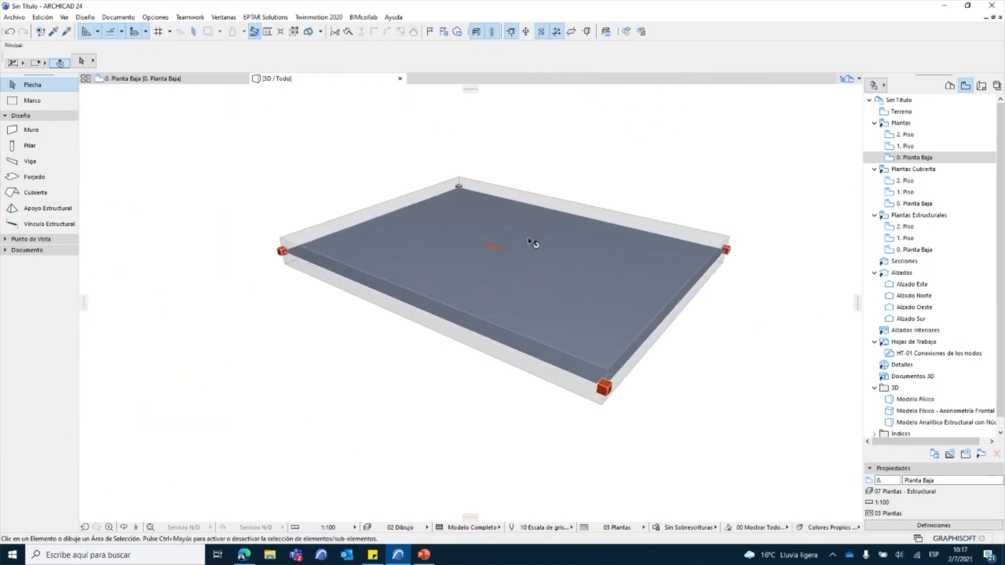
scroll(396, 337, "down", 1)
scroll(396, 337, "down", 3)
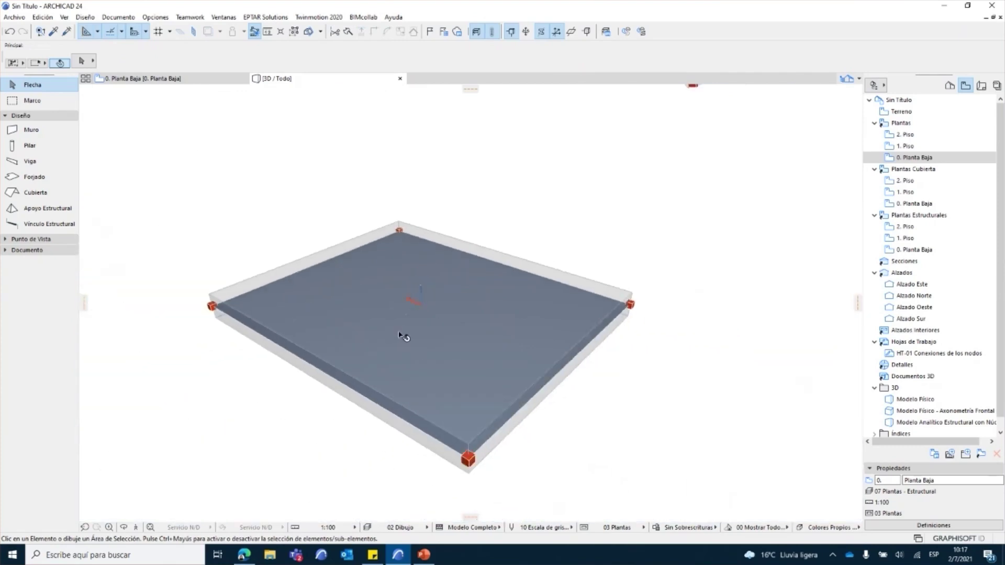
middle_click_drag(404, 337, 573, 197, "shift")
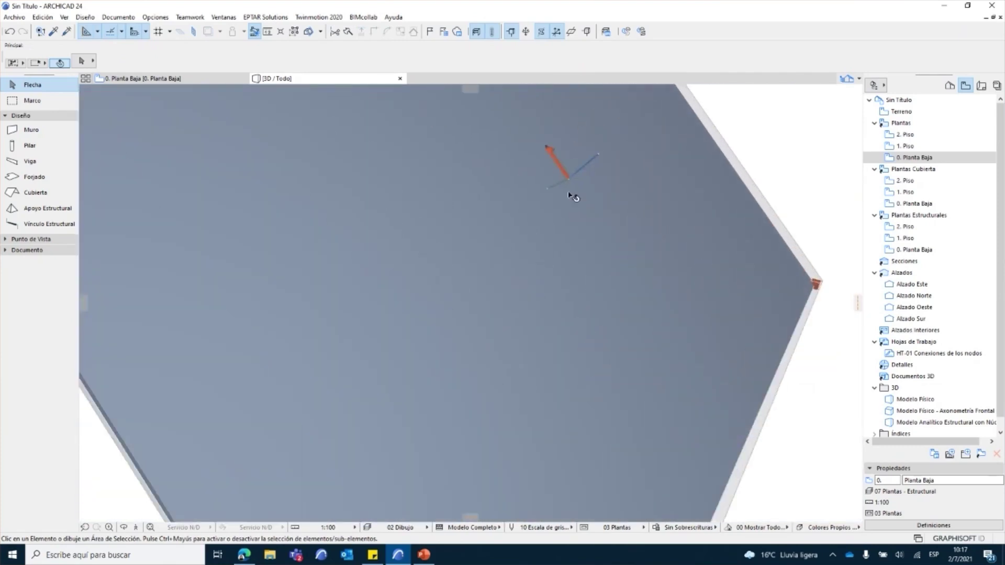
scroll(637, 176, "down", 8)
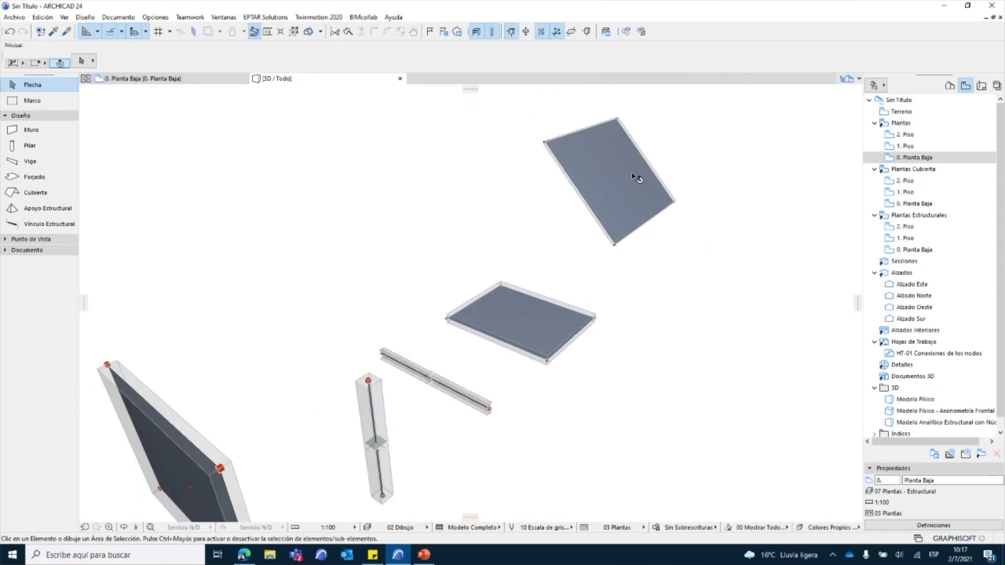
middle_click_drag(542, 273, 553, 244, "shift")
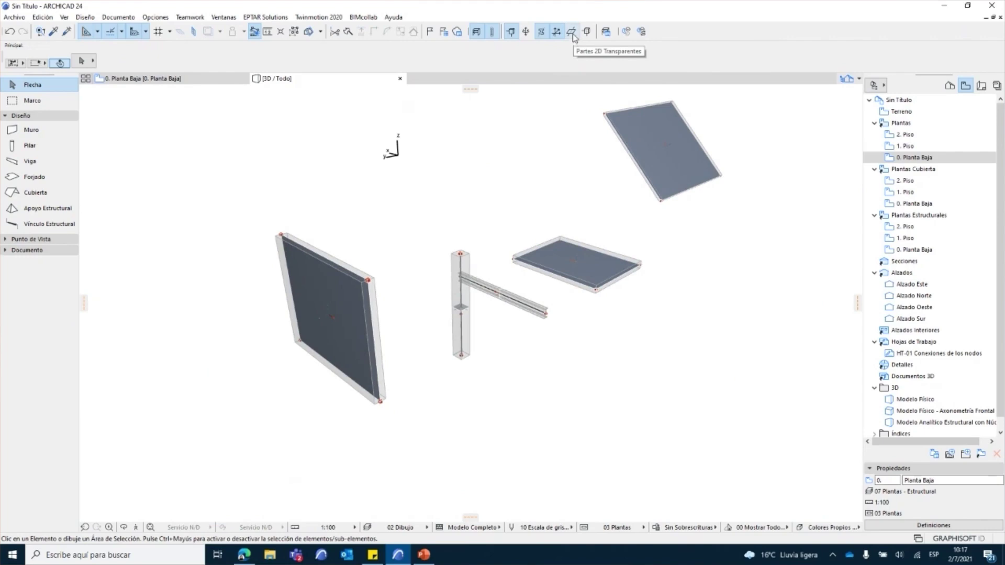
Turn on transparent 2D parts (Partes 2D Transparentes) and compare the view through the wall with the option off and on.
left_click(573, 33)
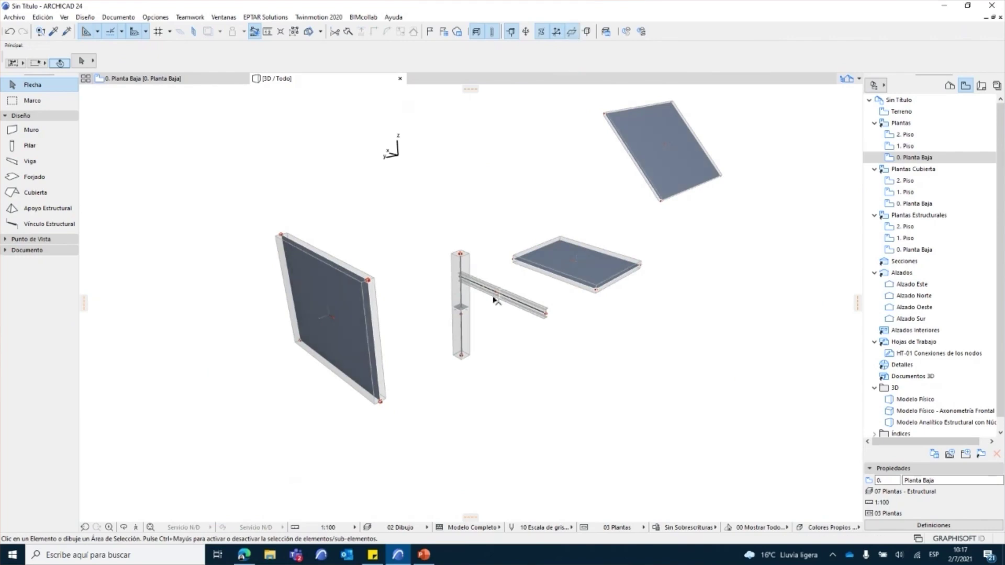
middle_click_drag(496, 301, 621, 270, "shift")
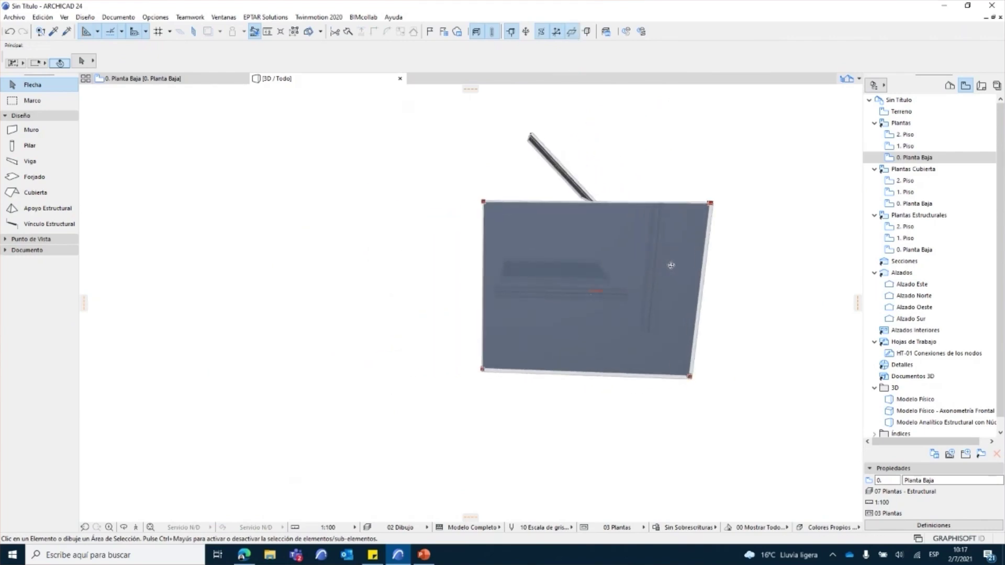
middle_click_drag(561, 294, 512, 332, "shift")
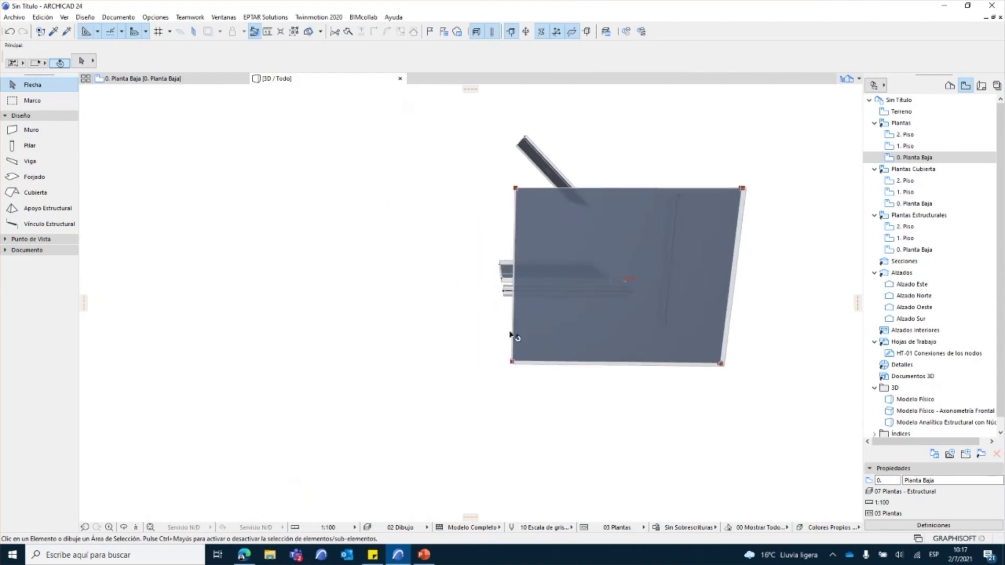
scroll(568, 292, "up", 5)
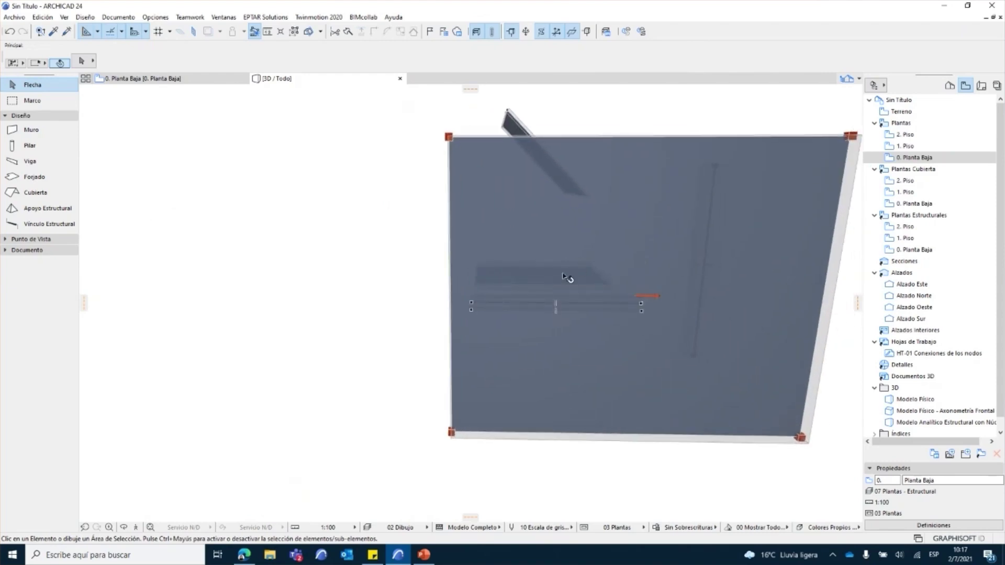
left_click(572, 32)
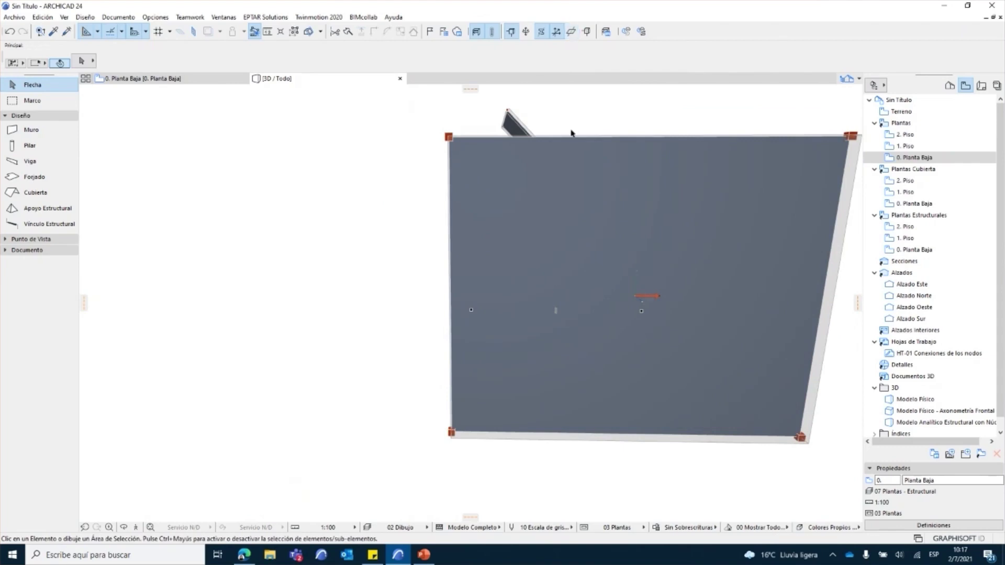
left_click(572, 32)
left_click_drag(614, 209, 510, 215)
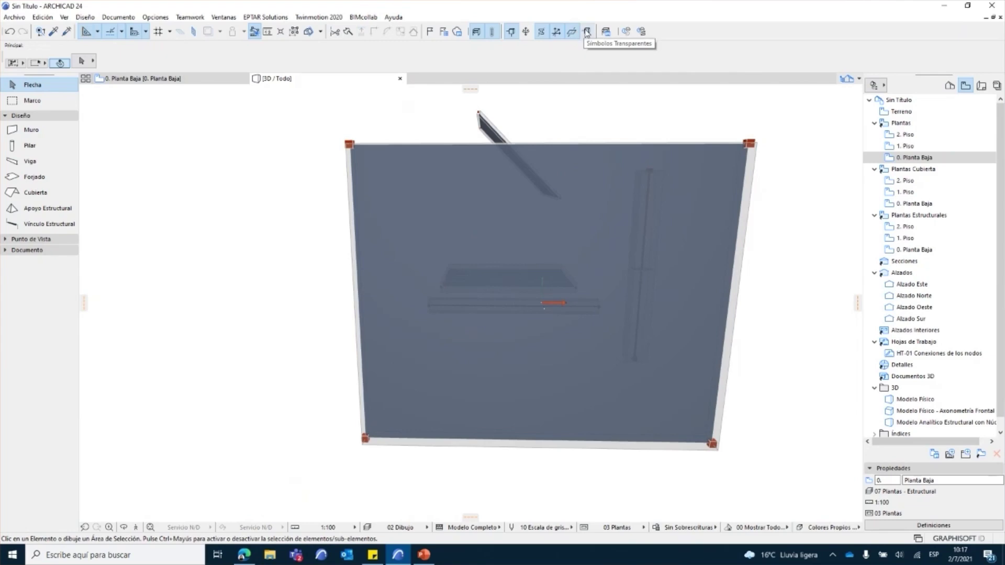
Turn on transparent symbols (Símbolos Transparentes), turn them off again and return to a view of all the elements.
left_click(587, 32)
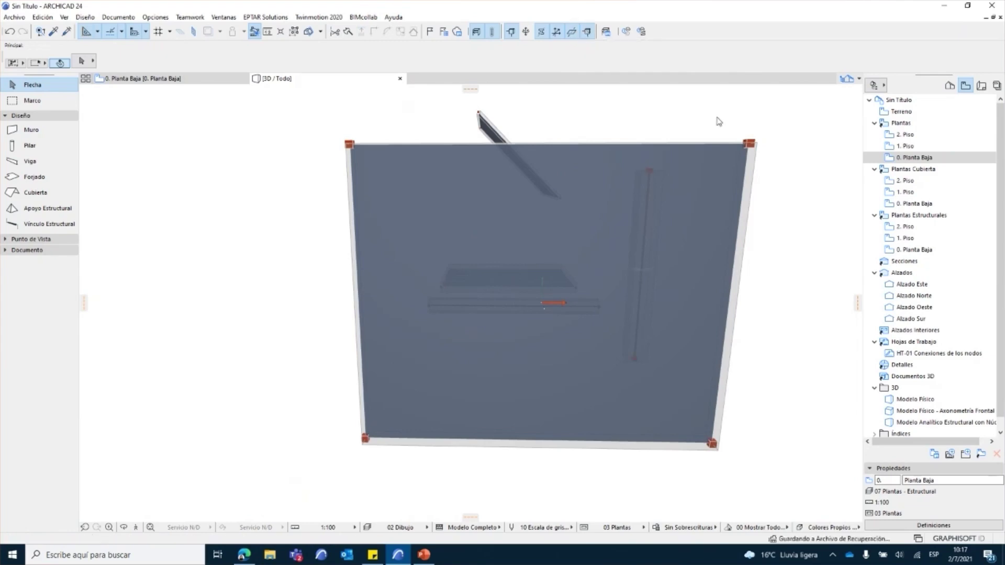
left_click(589, 34)
scroll(269, 257, "down", 2)
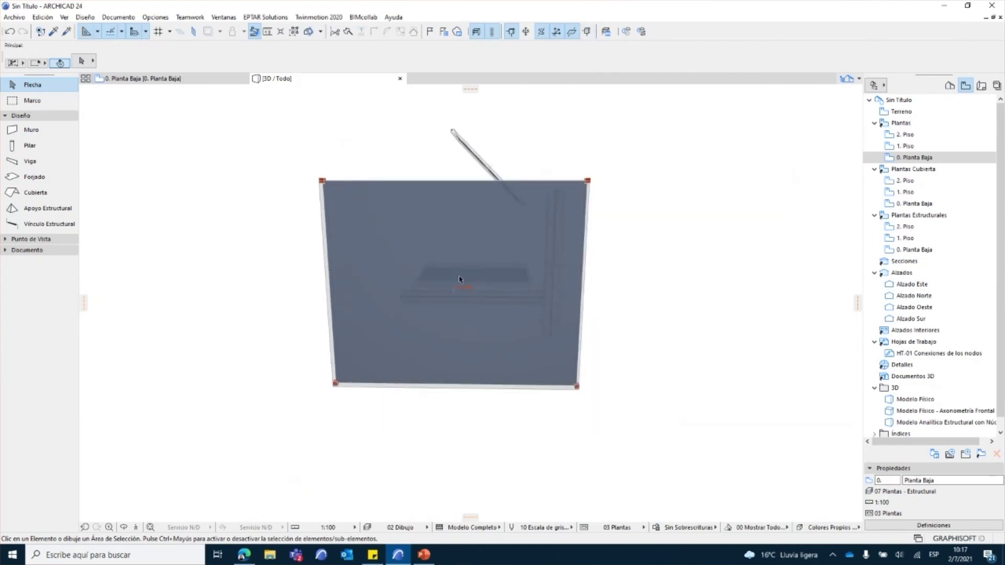
middle_click_drag(460, 277, 318, 291, "shift")
middle_click_drag(658, 296, 457, 370, "shift")
middle_click_drag(443, 335, 495, 333, "shift")
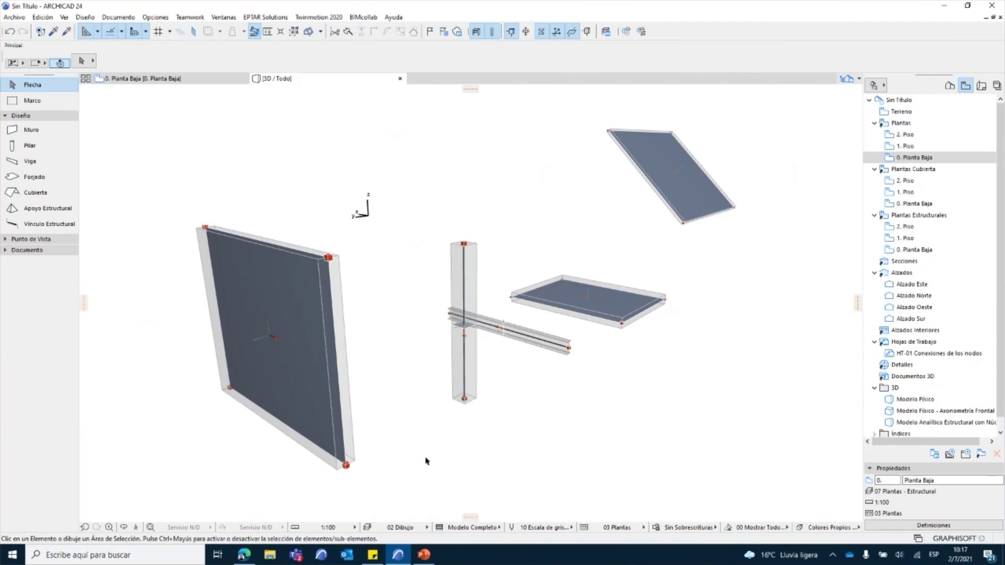
Open the selection settings of the wall and enlarge the dialog to show its full Parámetros Analíticos Estructurales section.
left_click(292, 307)
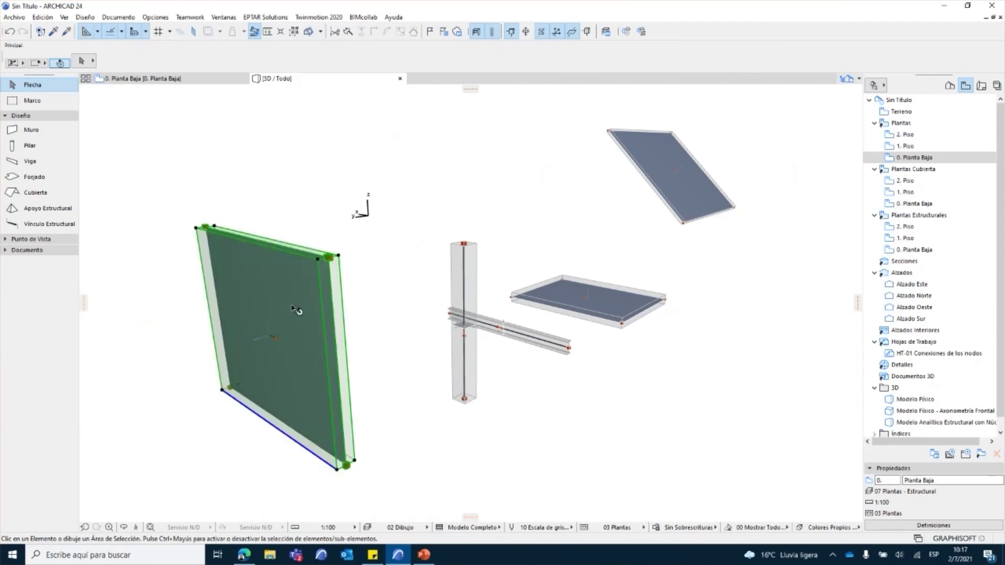
middle_click_drag(321, 411, 387, 402)
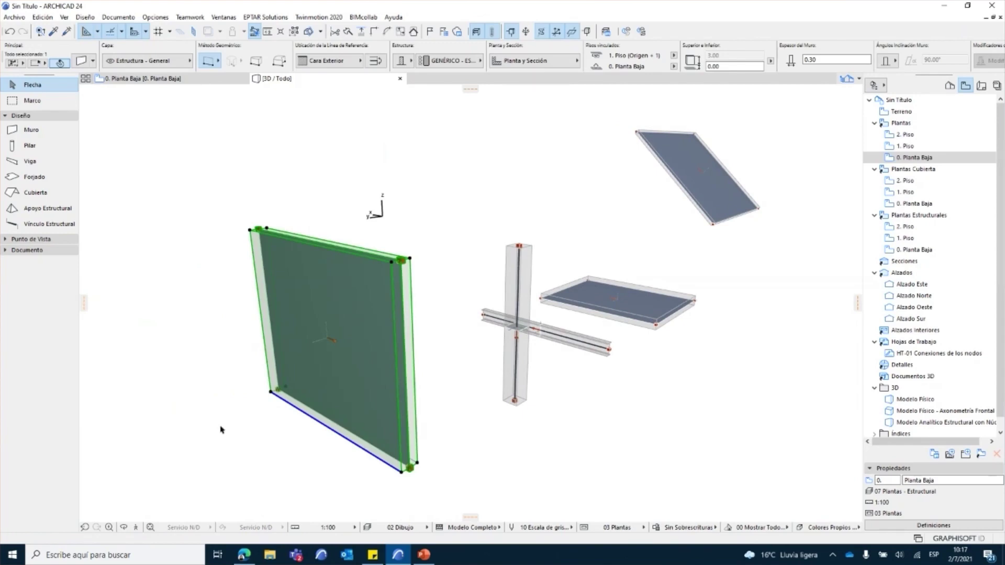
key("ctrl+t")
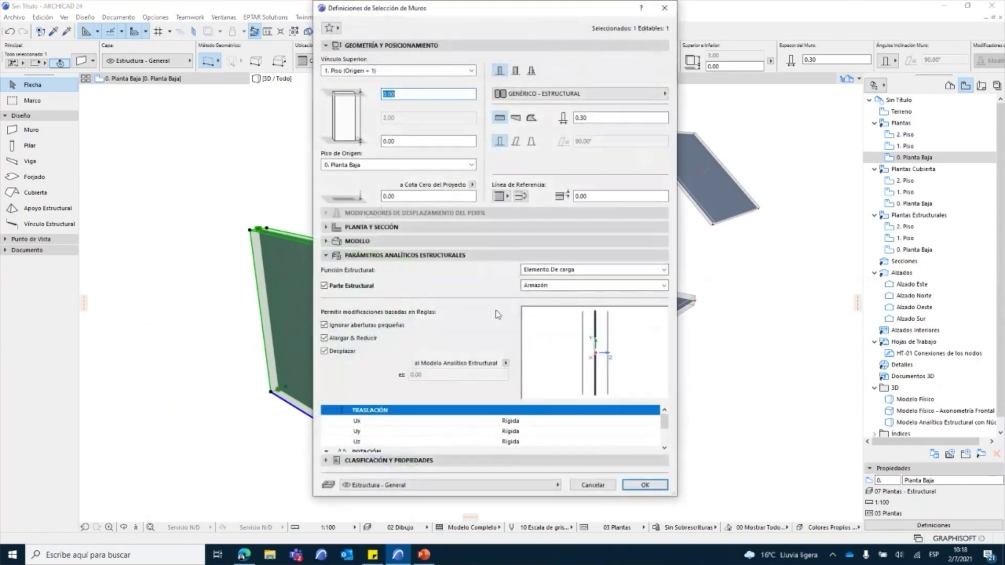
left_click(460, 45)
left_click_drag(478, 18, 484, 111)
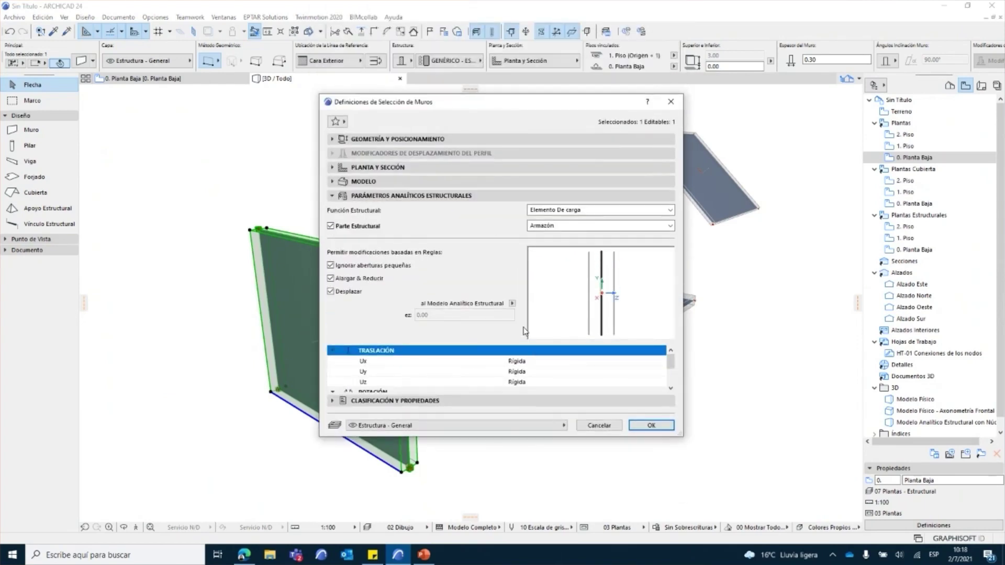
left_click_drag(507, 439, 516, 499)
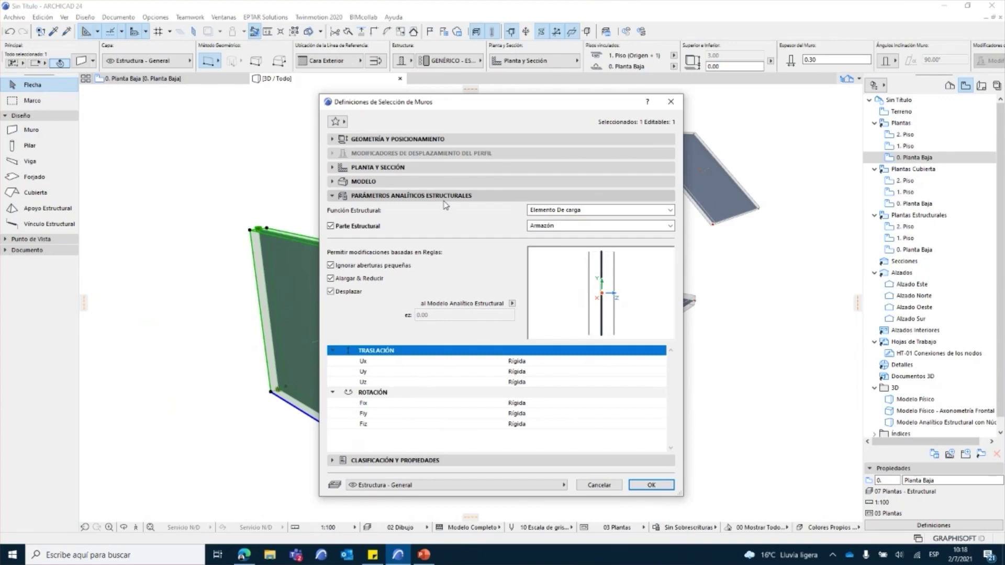
Set the wall's Función Estructural to Elemento Sin Carga and inspect the wall in the 3D view.
left_click(555, 210)
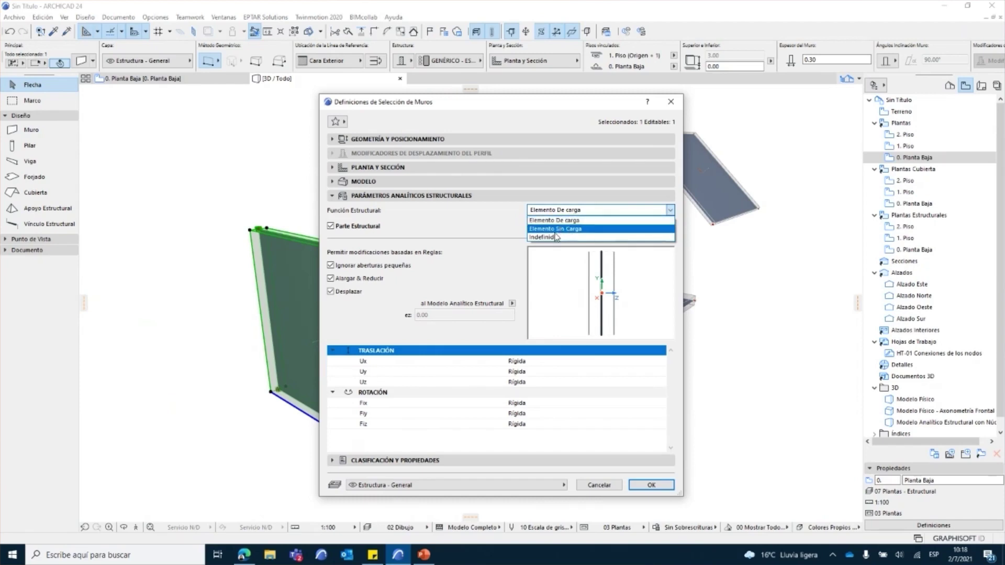
left_click(539, 239)
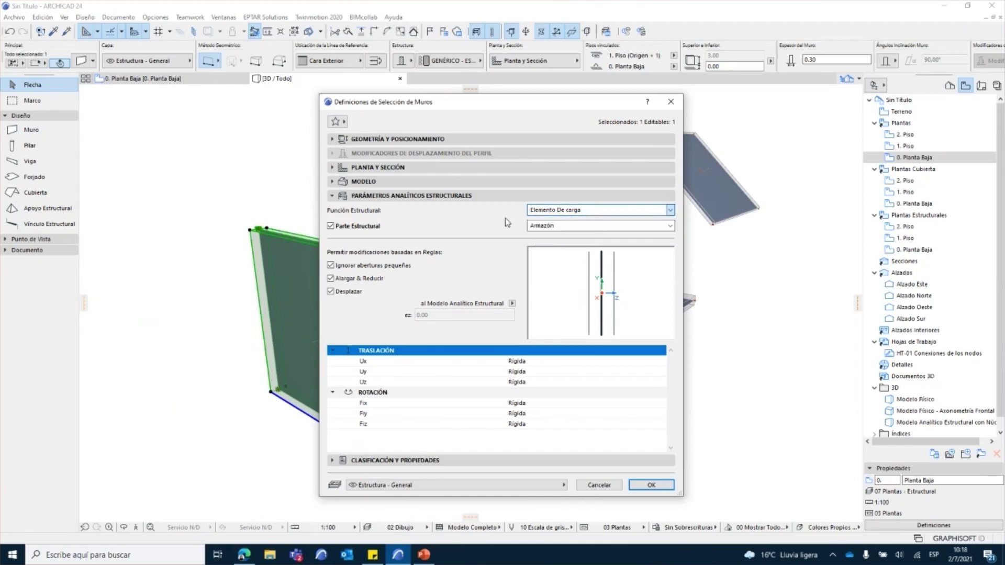
left_click(556, 210)
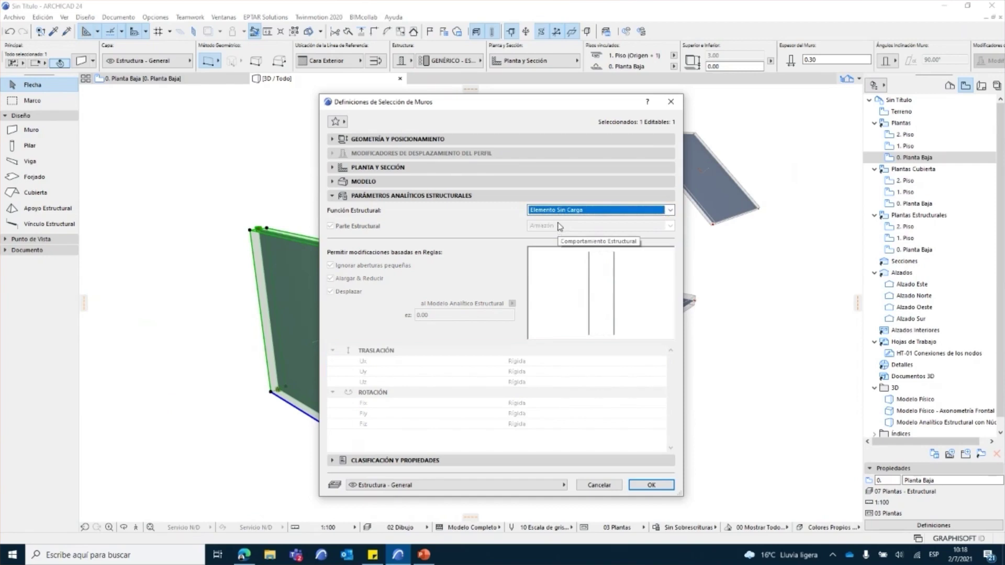
left_click(651, 485)
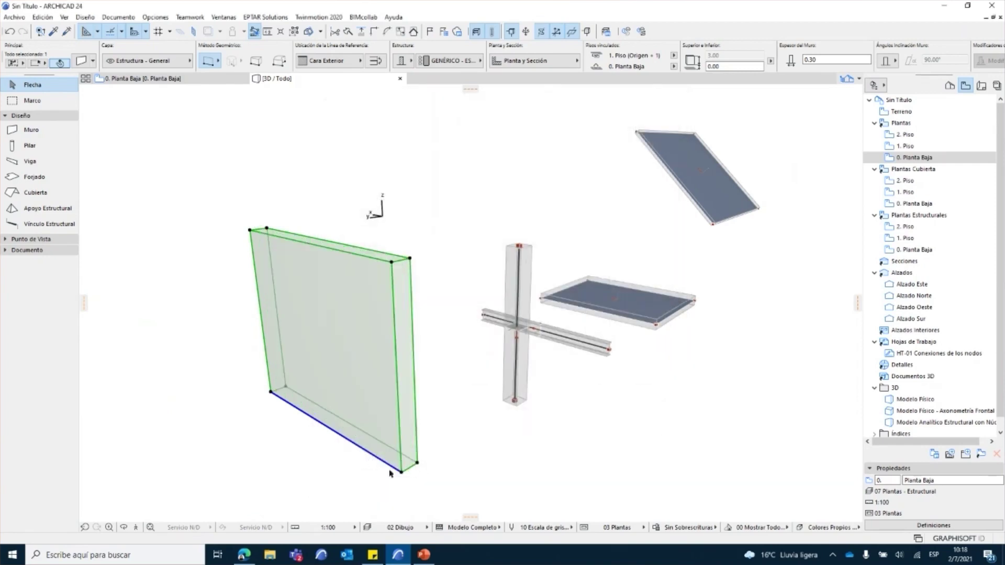
left_click(291, 424)
left_click(374, 380)
scroll(239, 408, "up", 3)
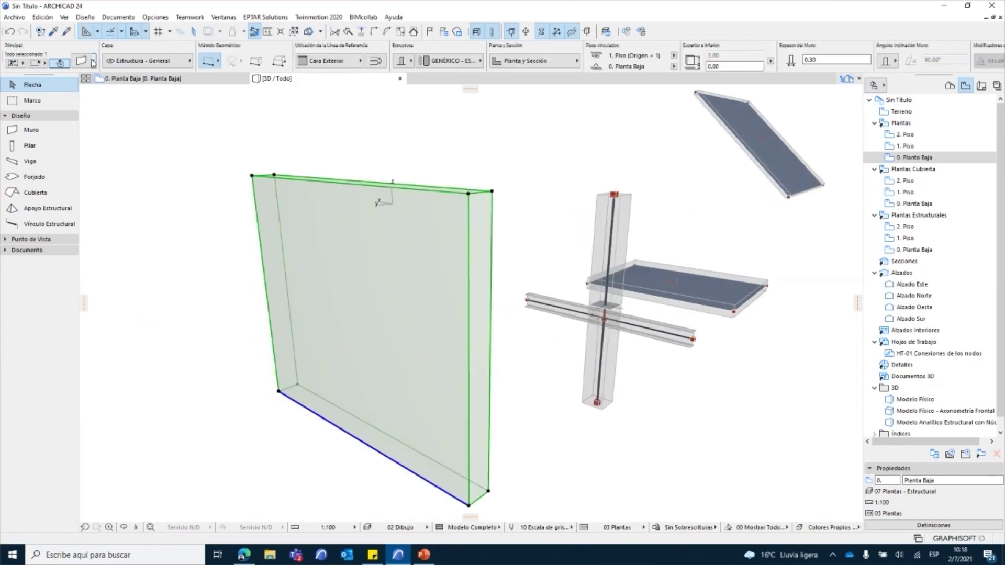
Set the wall's Función Estructural back to Elemento De carga.
double_click(454, 202)
left_click(602, 210)
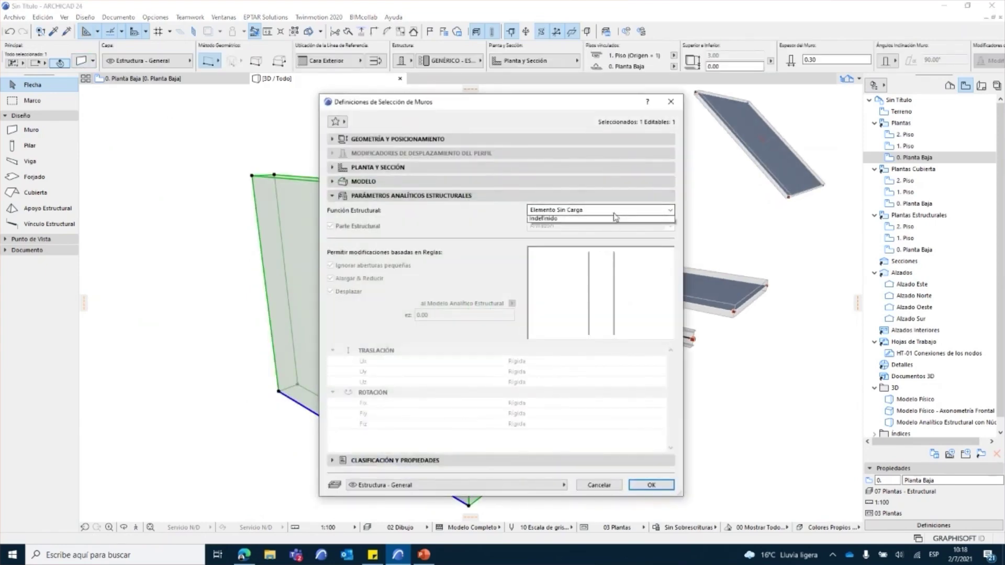
left_click(560, 220)
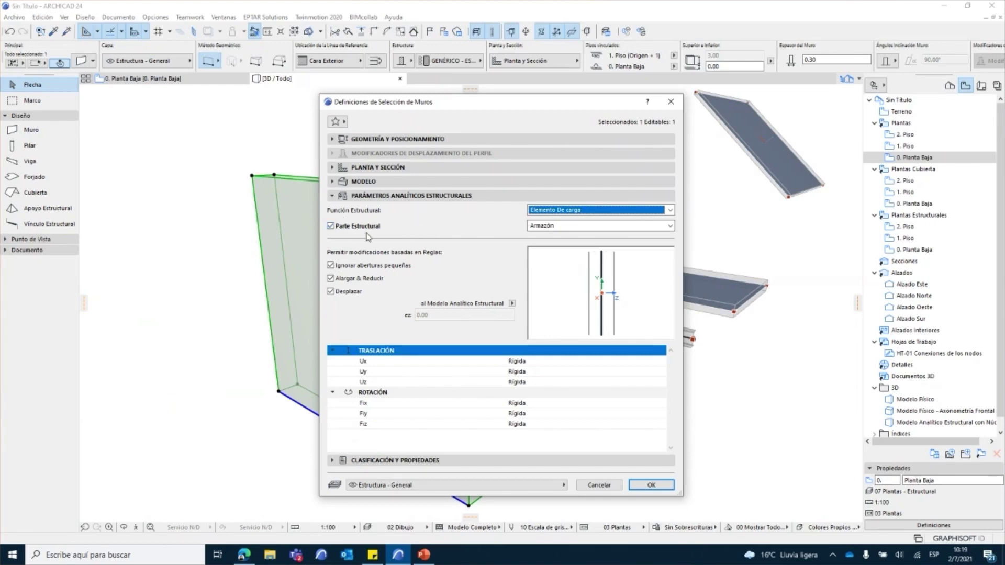
left_click(649, 483)
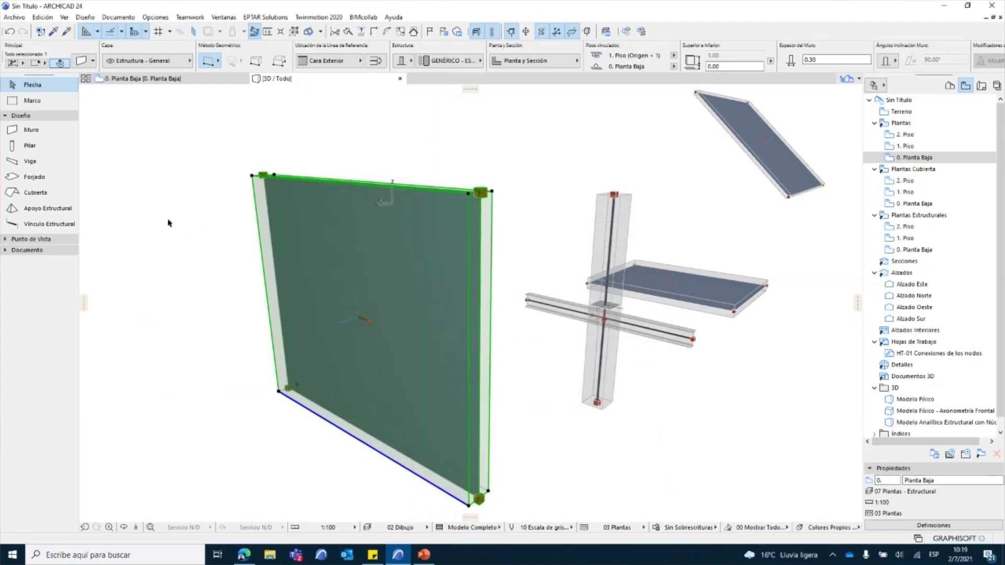
Disable Parte Estructural in the wall's structural analytical parameters and apply the change.
left_click(82, 61)
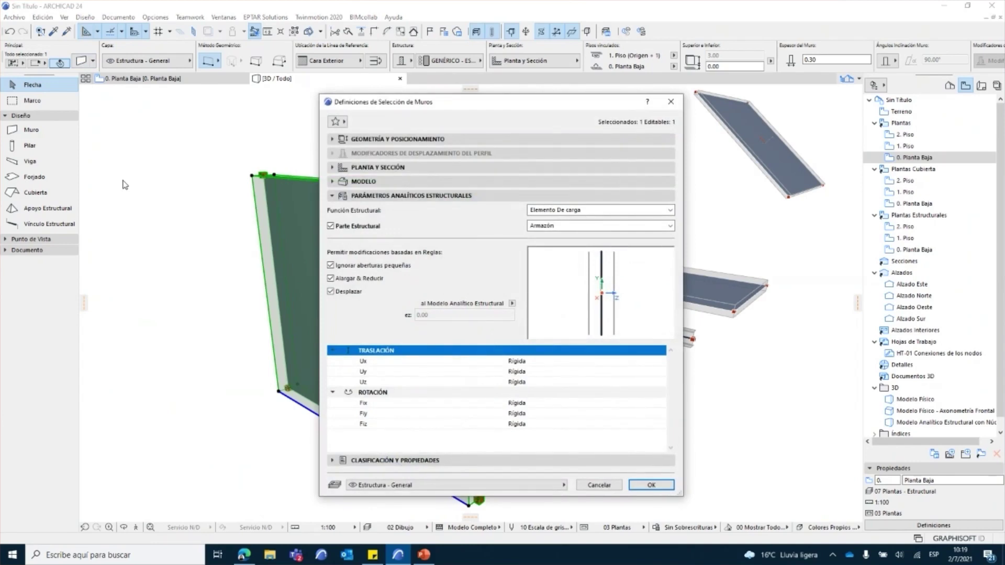
left_click(363, 226)
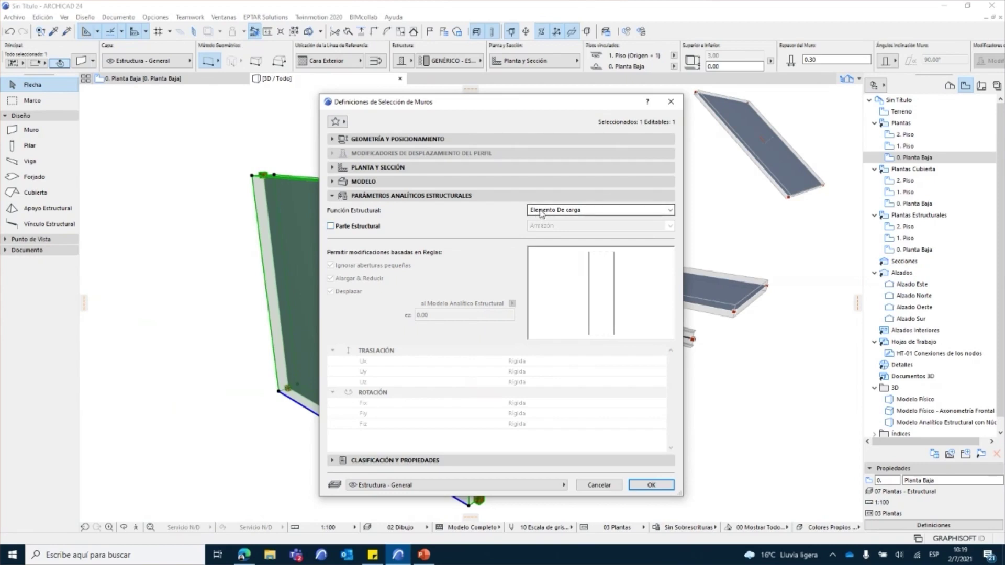
left_click(664, 487)
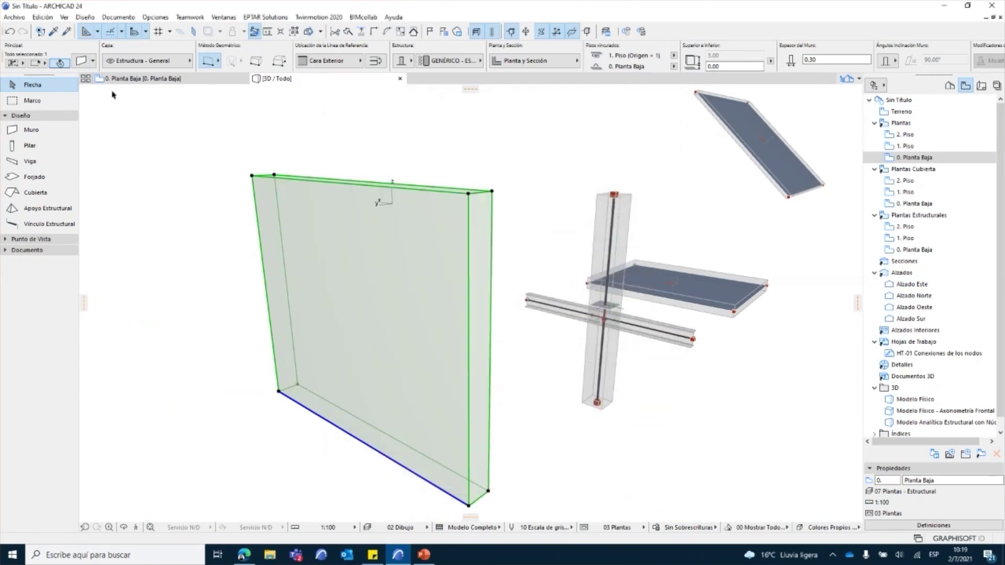
Enable Parte Estructural for the wall again and review its structural behaviour options, keeping Armazón.
left_click(81, 63)
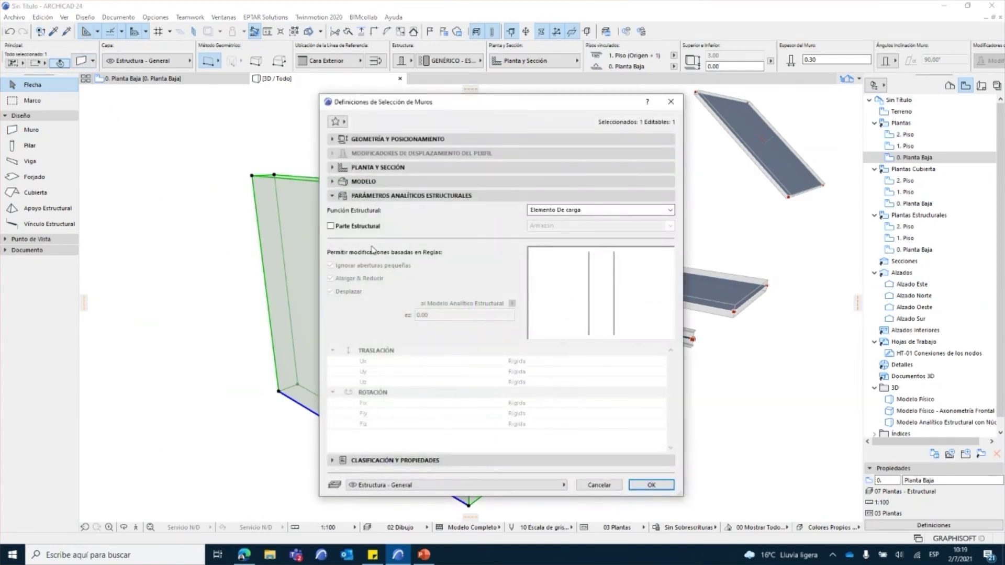
left_click(370, 226)
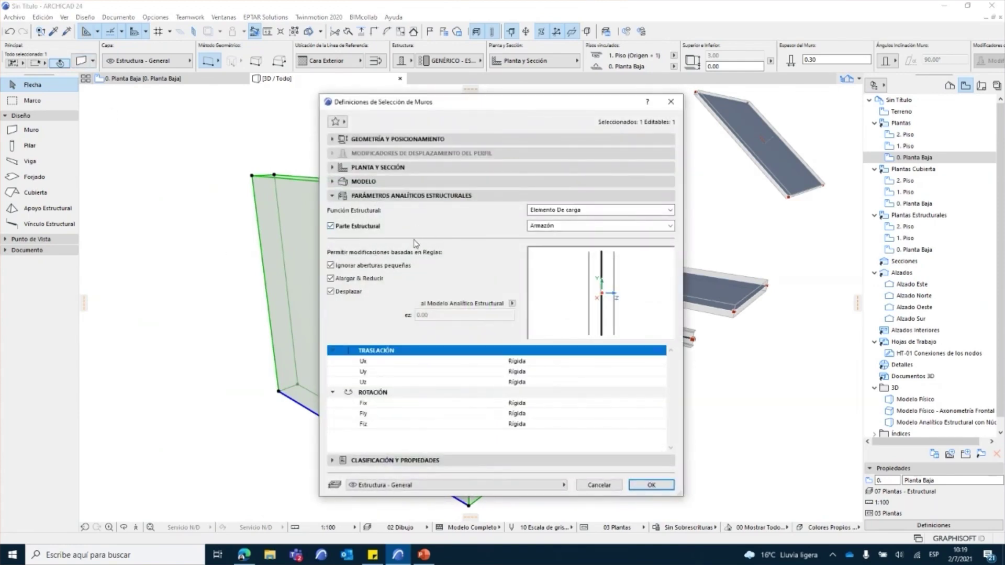
left_click(540, 226)
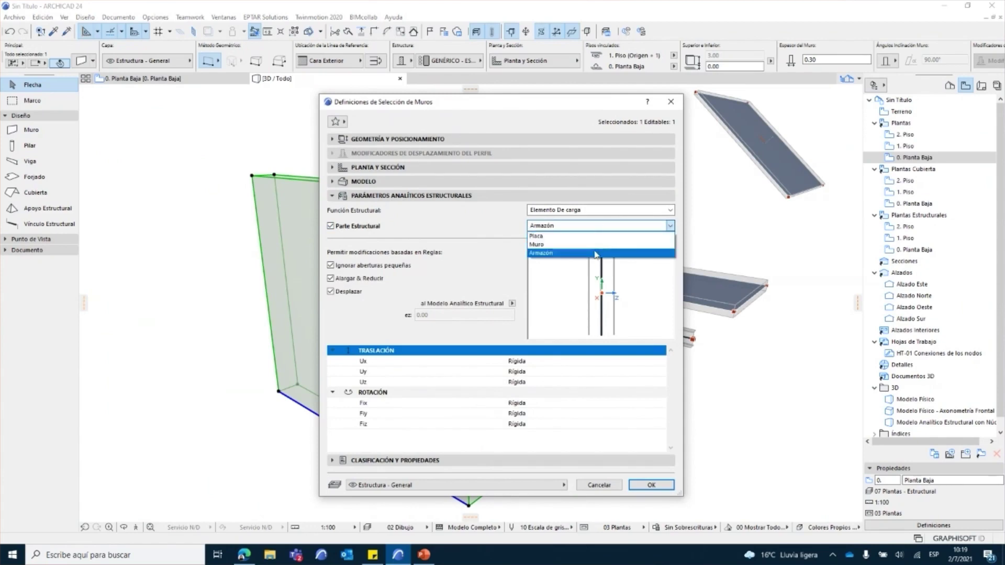
left_click(467, 228)
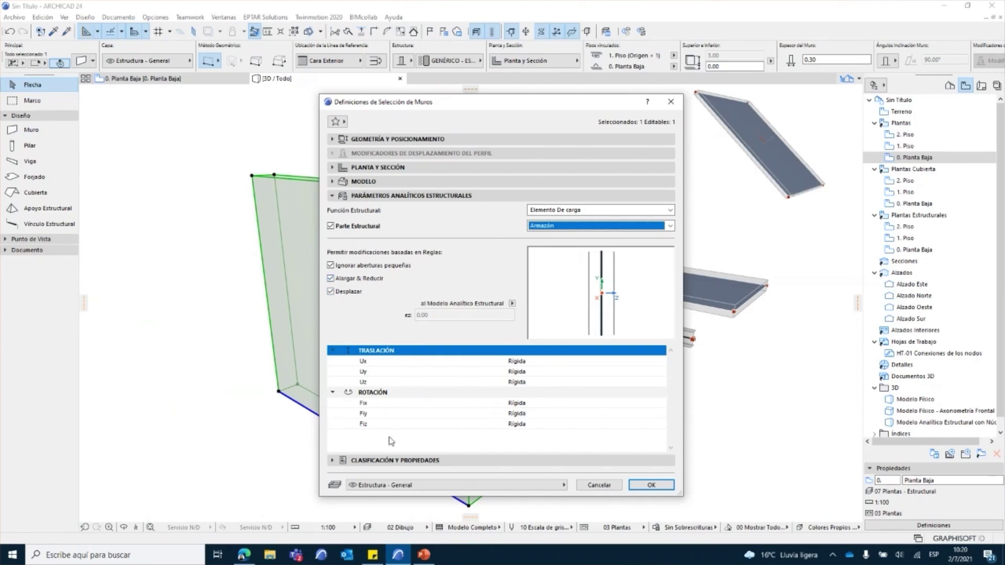
Set the wall's Ux translation release to Personalizada and open its value for editing.
left_click(417, 361)
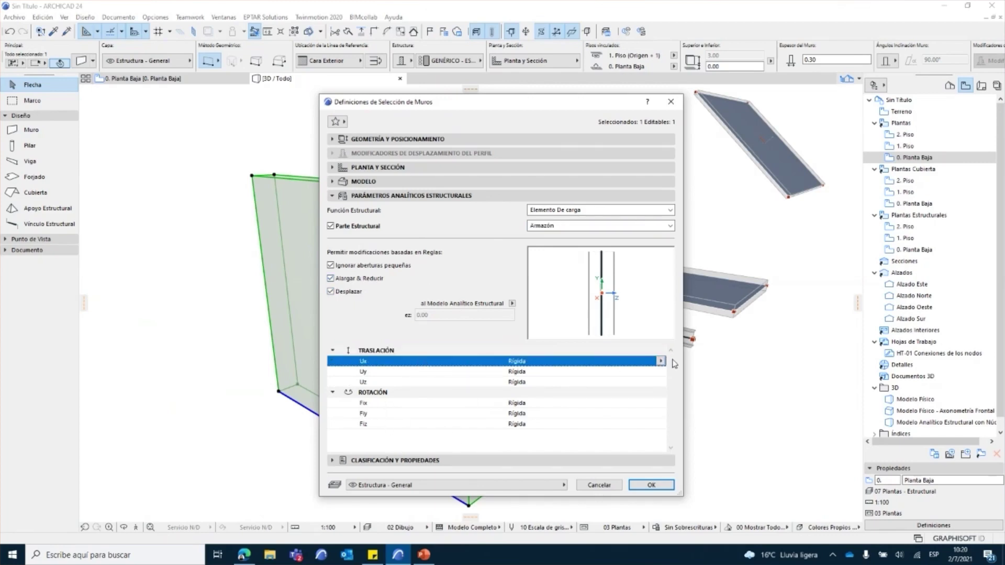
left_click(405, 374)
left_click(407, 383)
left_click(660, 362)
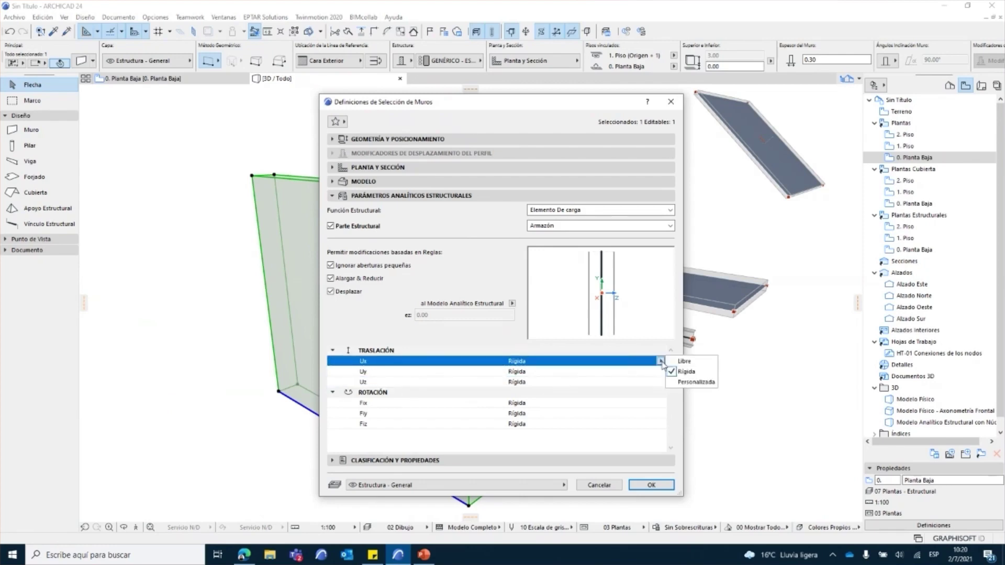
left_click(704, 386)
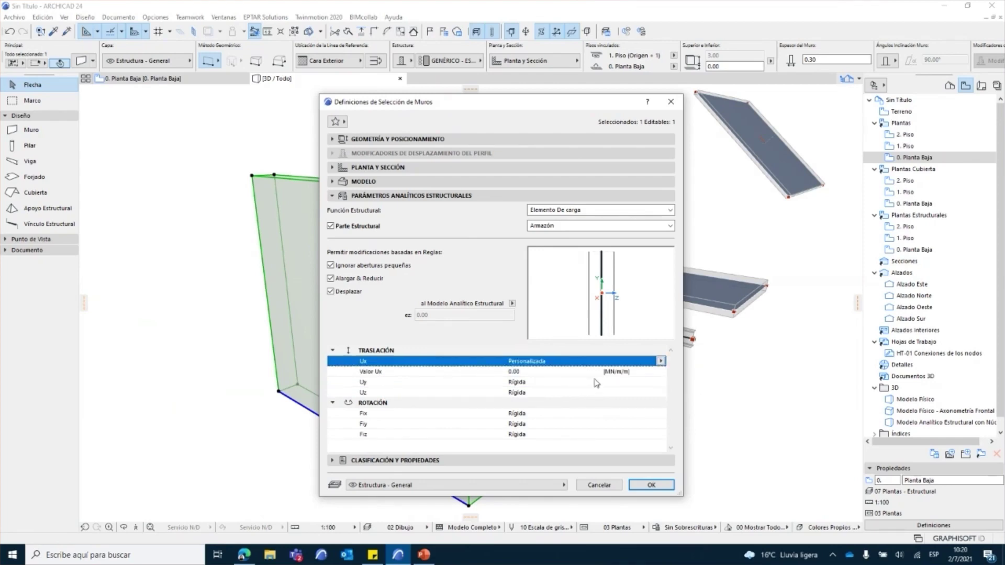
left_click(544, 371)
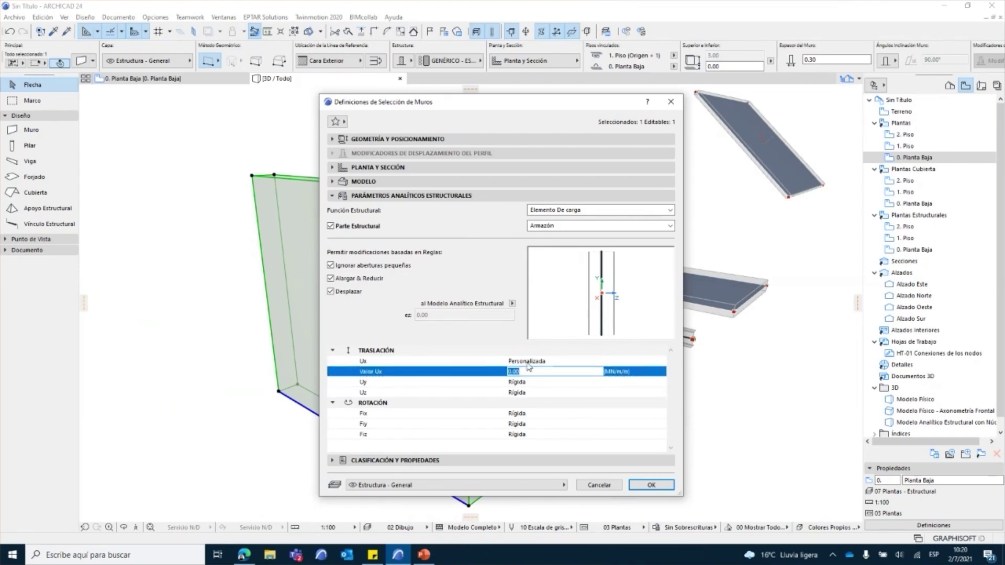
Switch the wall's Ux translation to Libre, return it to Rígida and apply the wall settings.
left_click(653, 363)
left_click(684, 361)
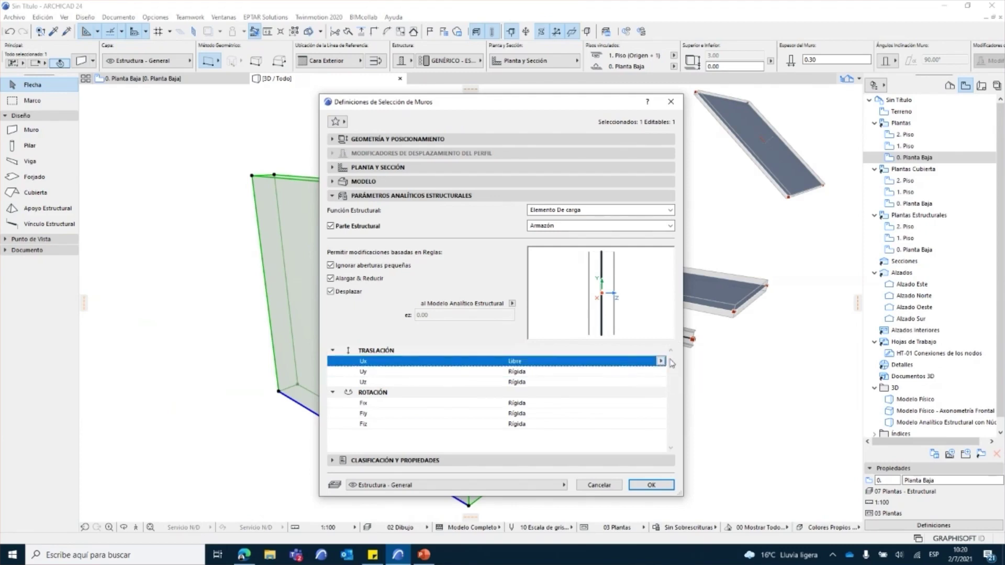
left_click(661, 362)
left_click(675, 373)
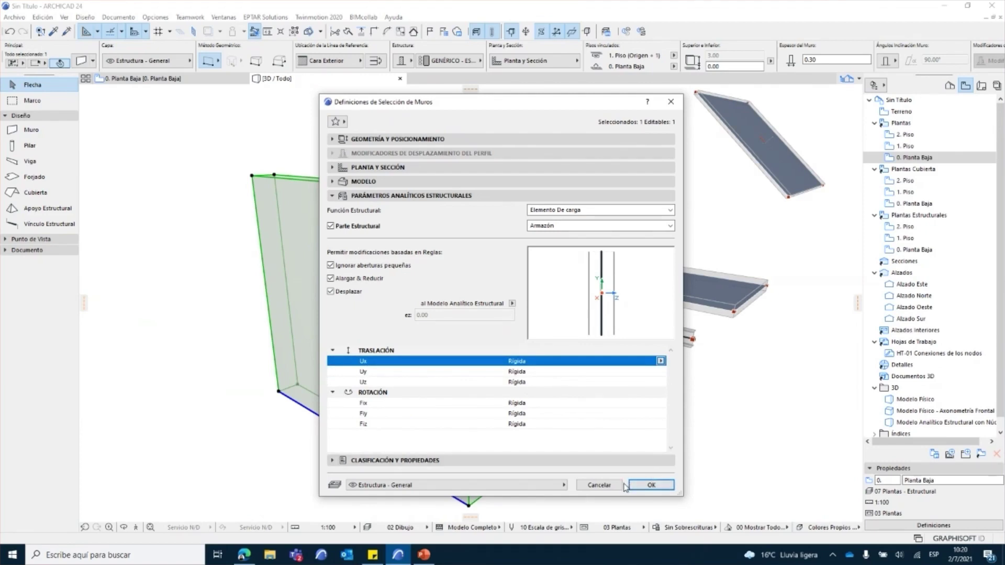
left_click(645, 485)
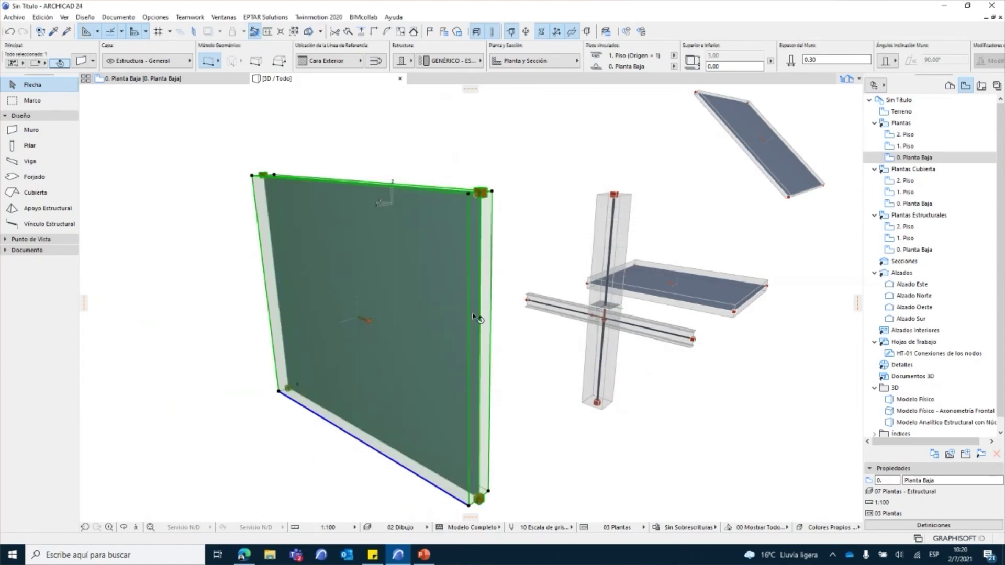
Deselect the wall, select the beam and open its Parámetros Analíticos Estructurales settings.
key("Escape")
scroll(628, 339, "up", 3)
middle_click_drag(610, 343, 487, 388, "shift")
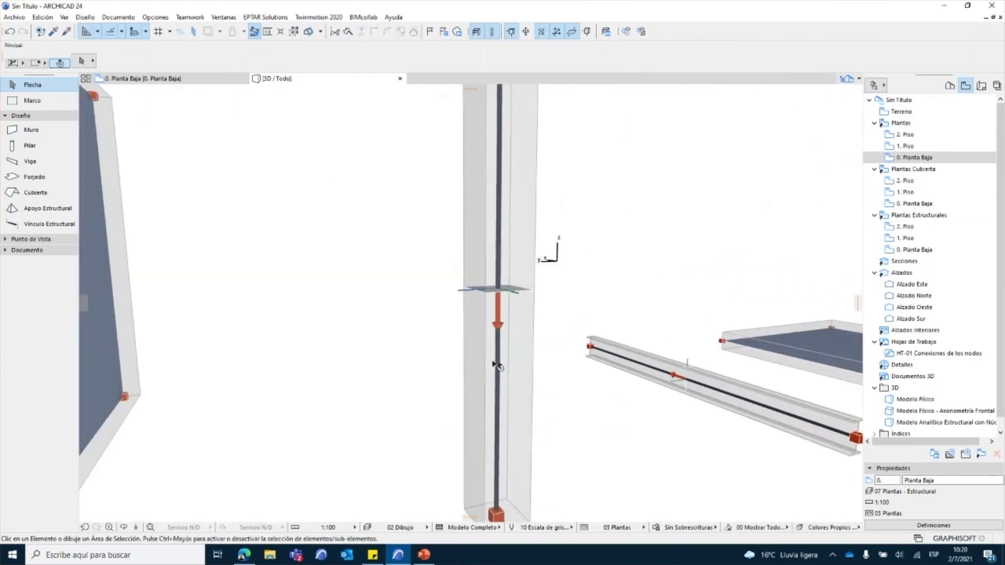
middle_click_drag(565, 398, 561, 359, "shift")
left_click(562, 359)
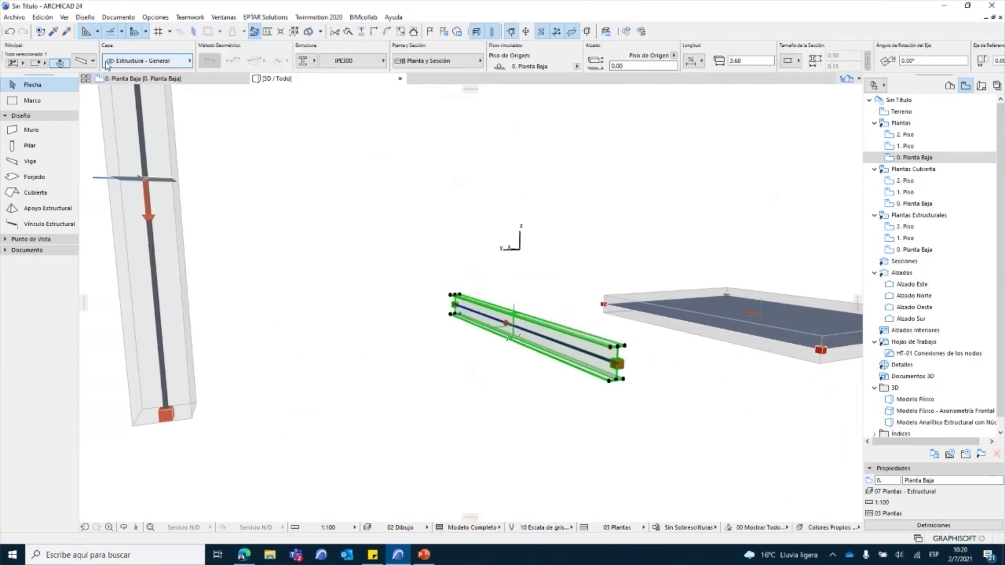
left_click(84, 62)
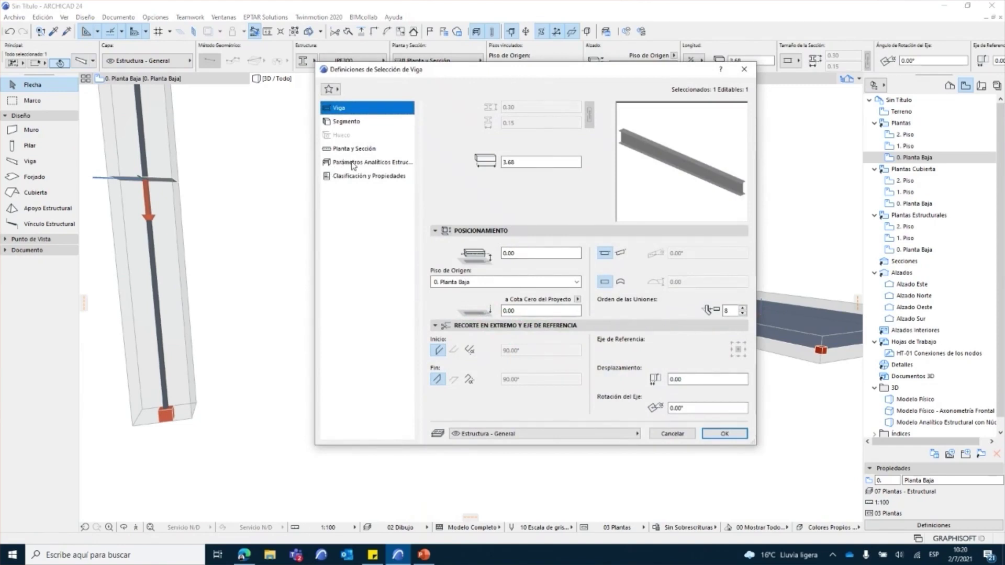
left_click(353, 164)
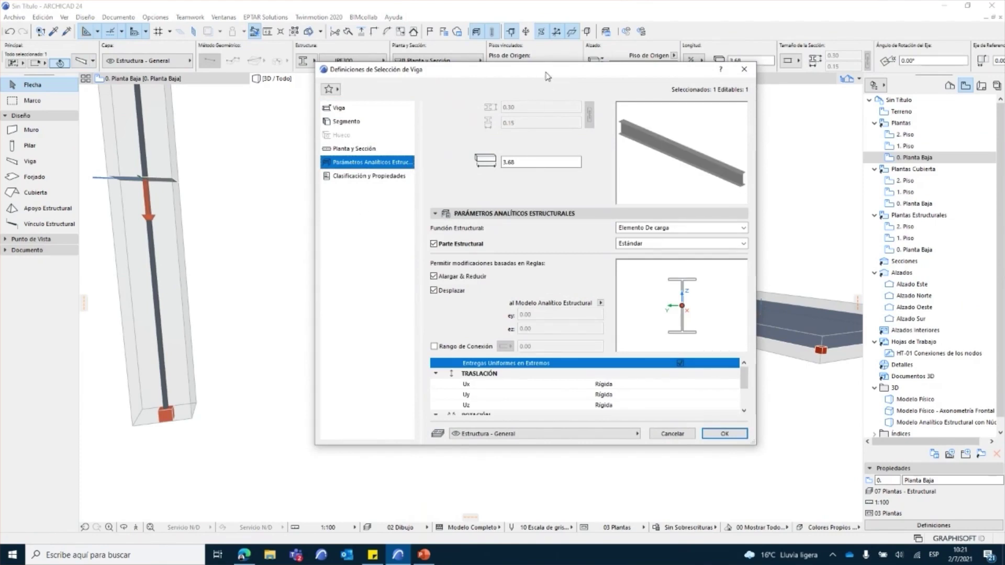
left_click_drag(547, 76, 521, 81)
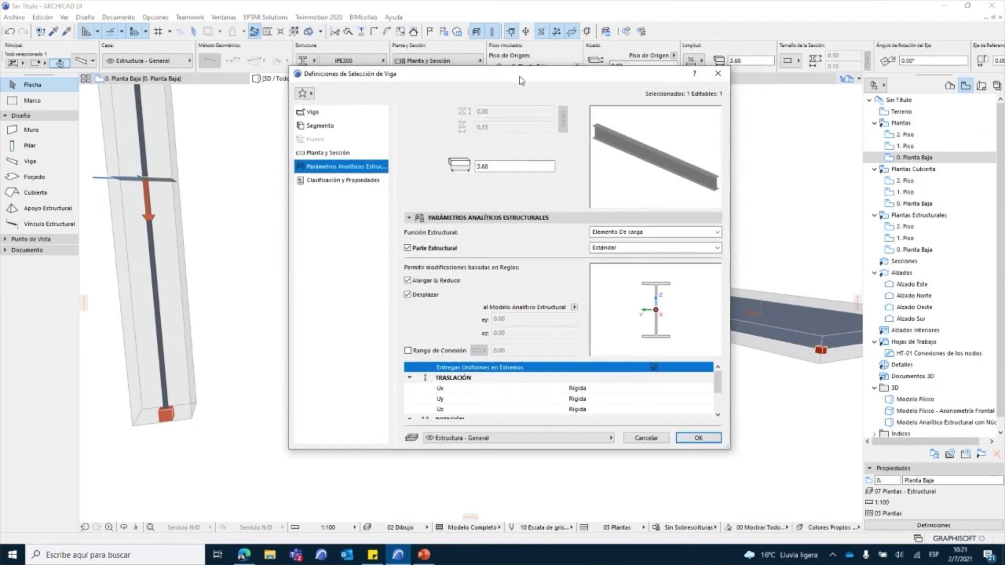
Review the beam's Función Estructural and Parte Estructural behaviour options, keeping Elemento De carga and Estándar.
left_click(638, 235)
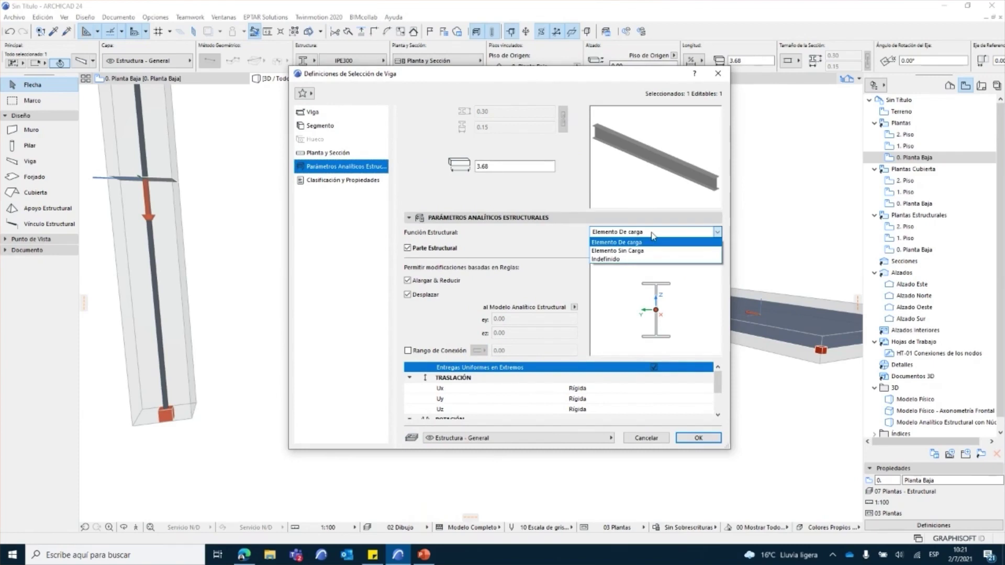
left_click(549, 255)
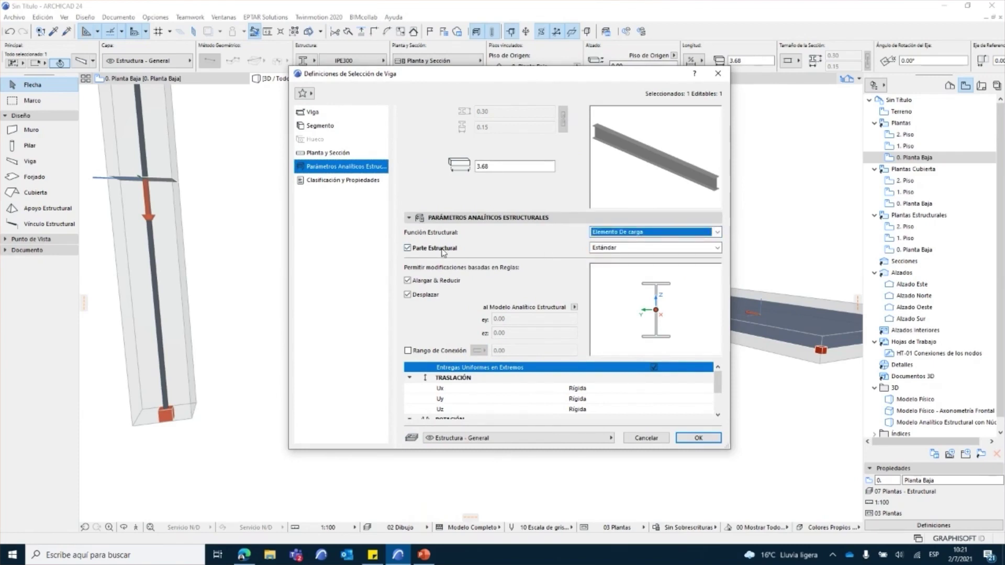
left_click(613, 248)
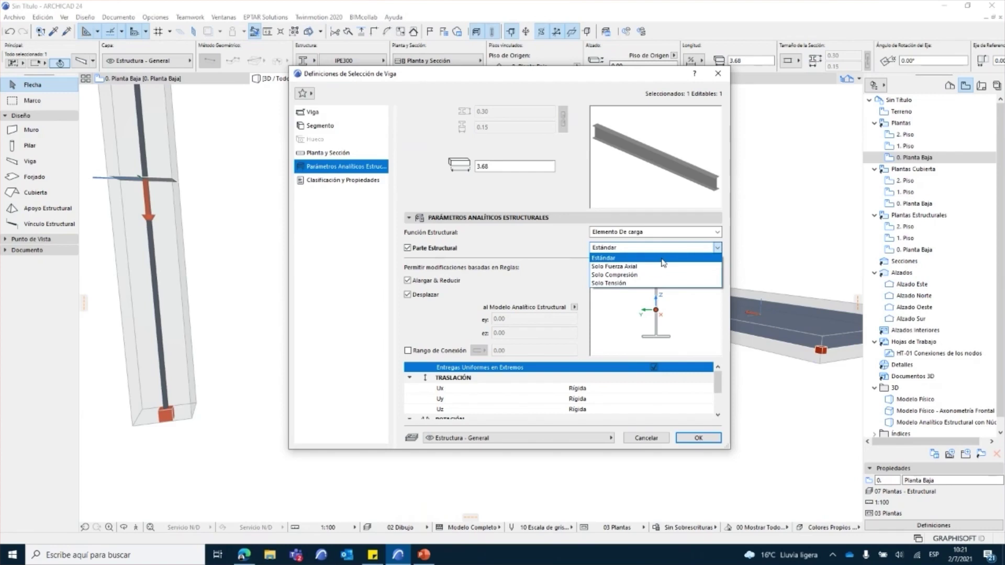
left_click(624, 258)
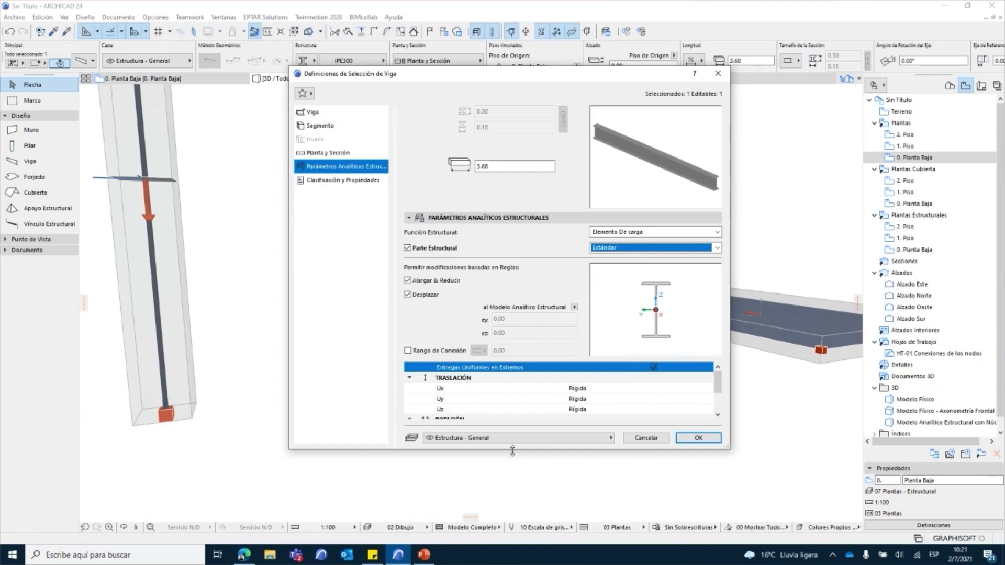
Enlarge the beam settings dialog to show all end releases and review the Ux translation options, keeping Rígida.
left_click_drag(513, 449, 518, 516)
left_click_drag(565, 75, 574, 23)
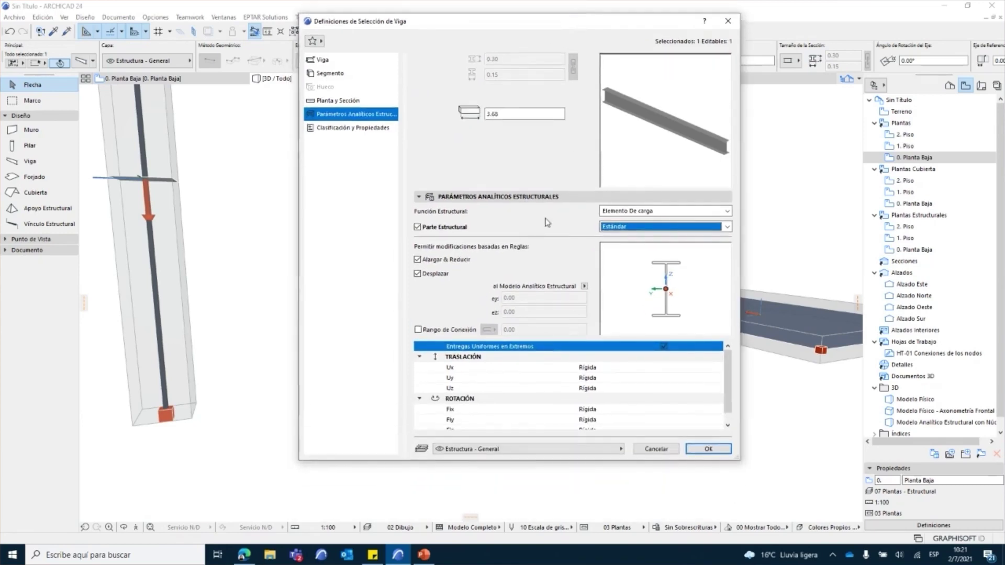
left_click_drag(531, 462, 531, 482)
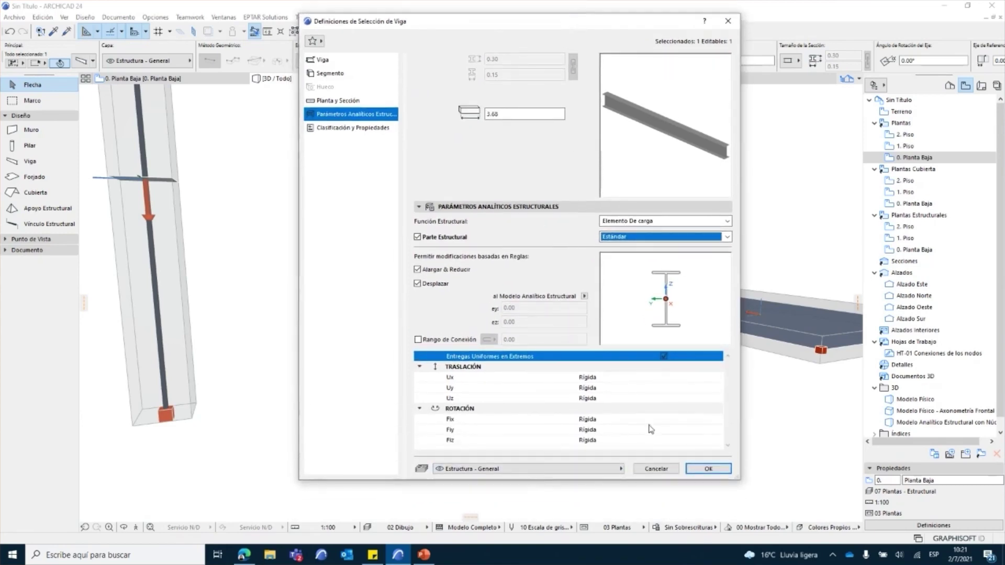
left_click(576, 377)
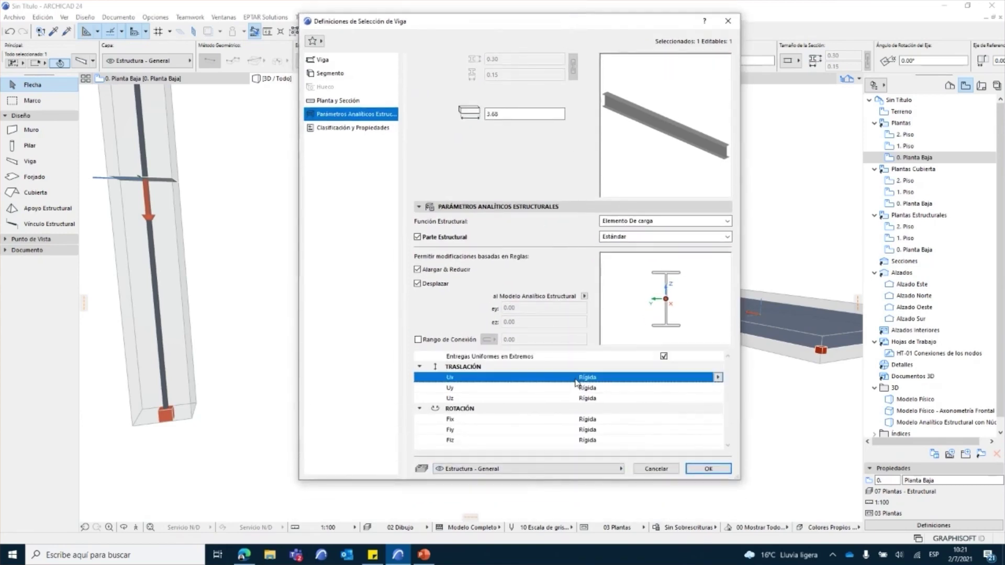
left_click(717, 378)
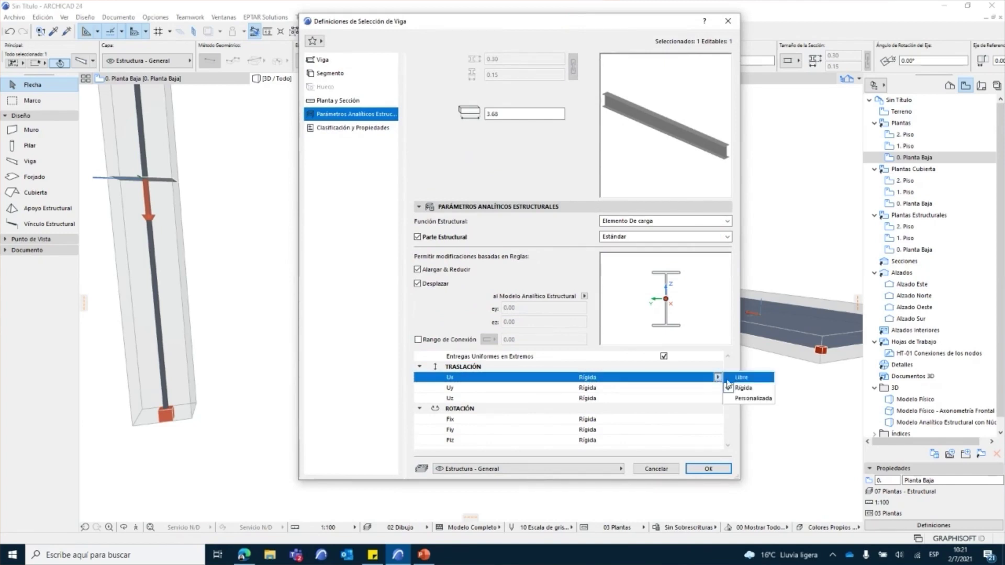
left_click(470, 384)
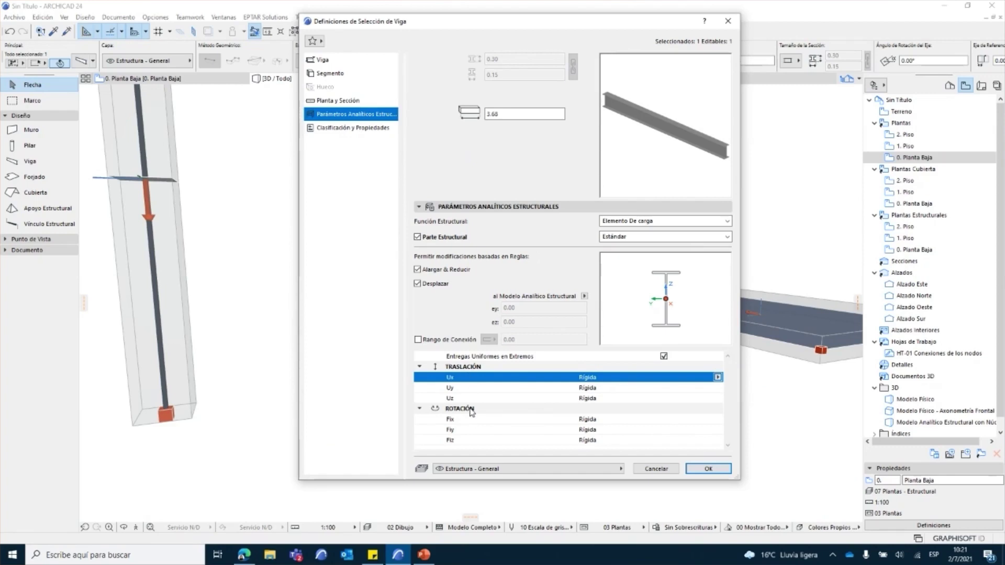
Disable Entregas Uniformes en Extremos, inspect the beam's initial and final end releases, then re-enable the option and apply the settings.
left_click(503, 358)
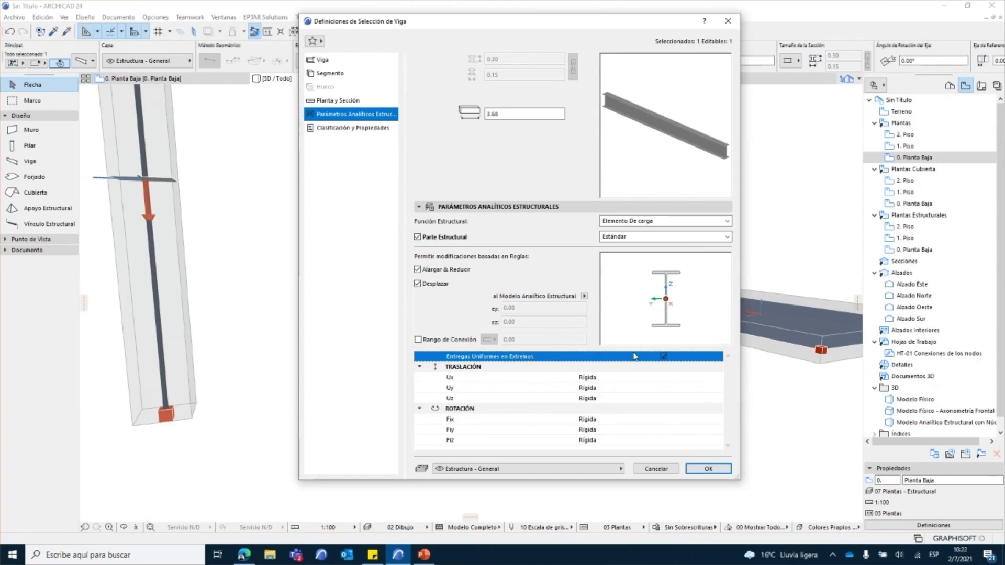
left_click(664, 357)
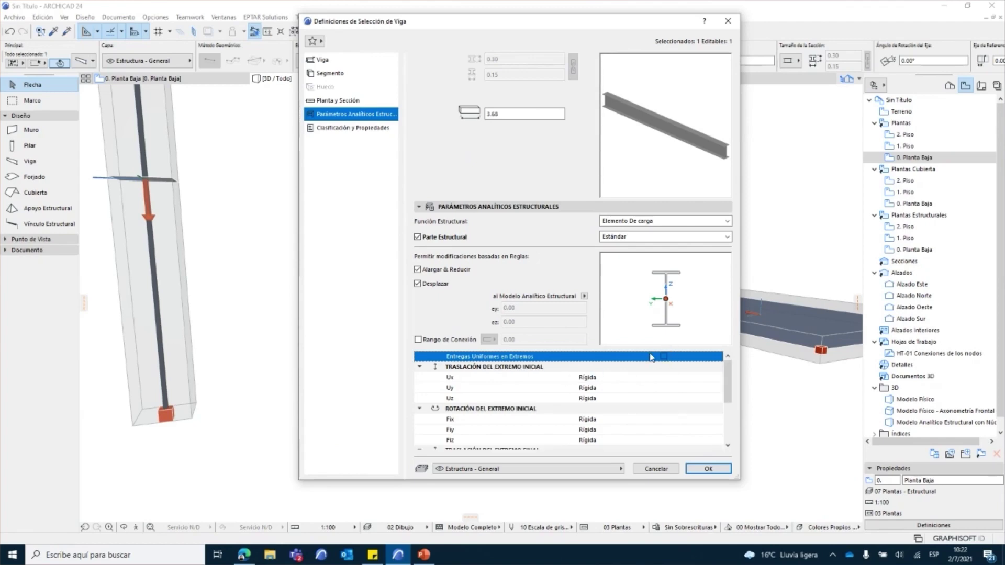
scroll(731, 373, "down", 1)
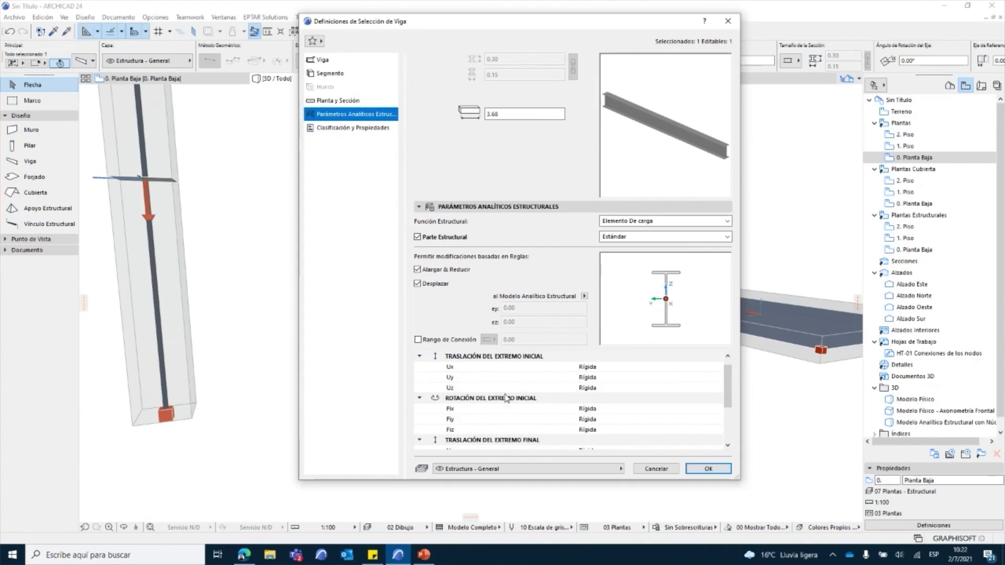
left_click(537, 361)
left_click(535, 399)
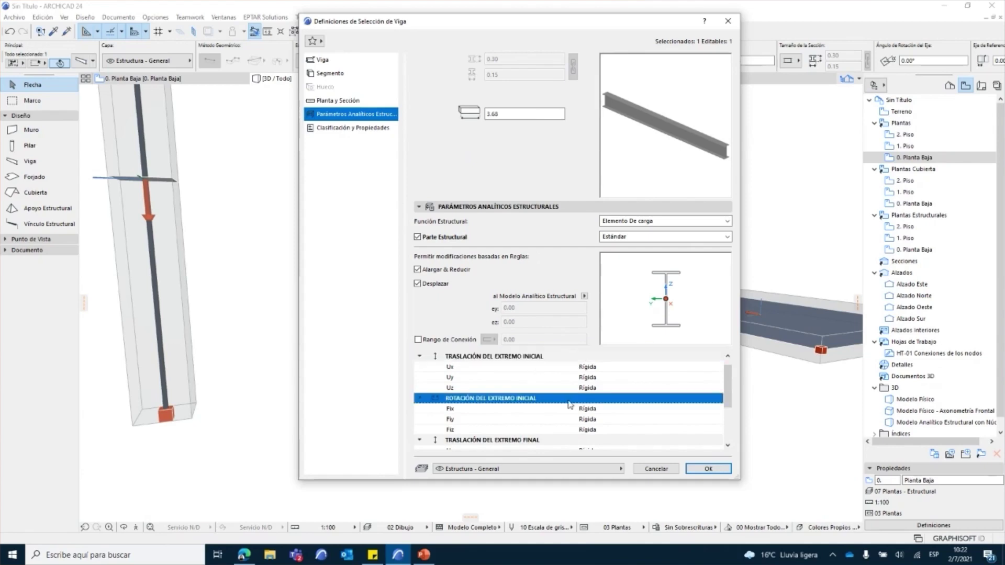
scroll(725, 381, "down", 3)
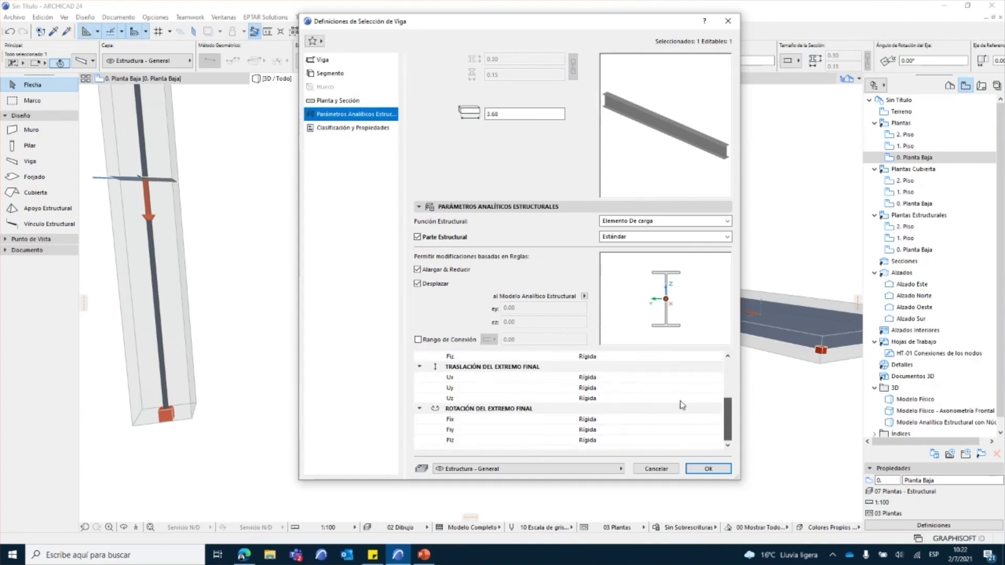
left_click(561, 368)
left_click(560, 412)
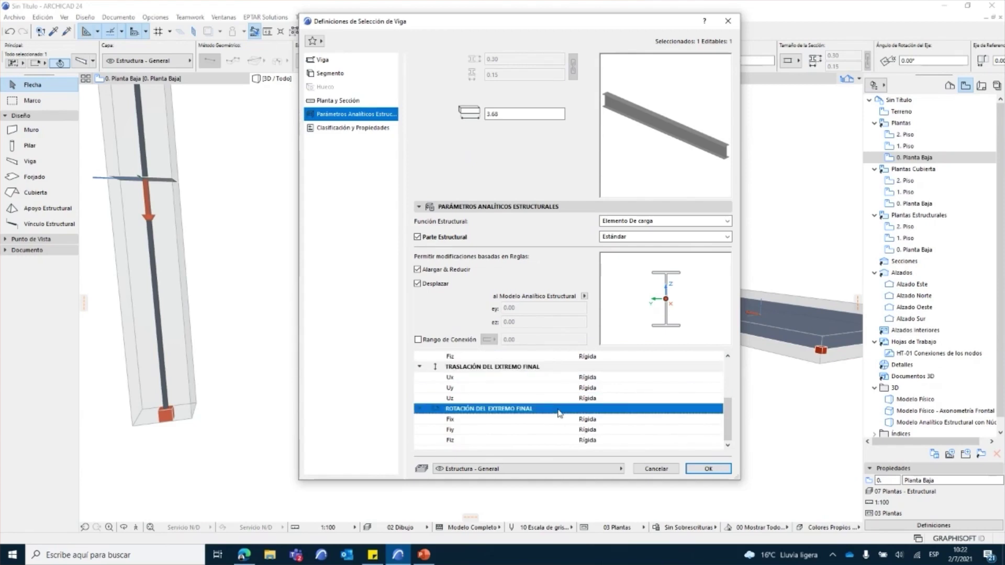
scroll(715, 415, "up", 5)
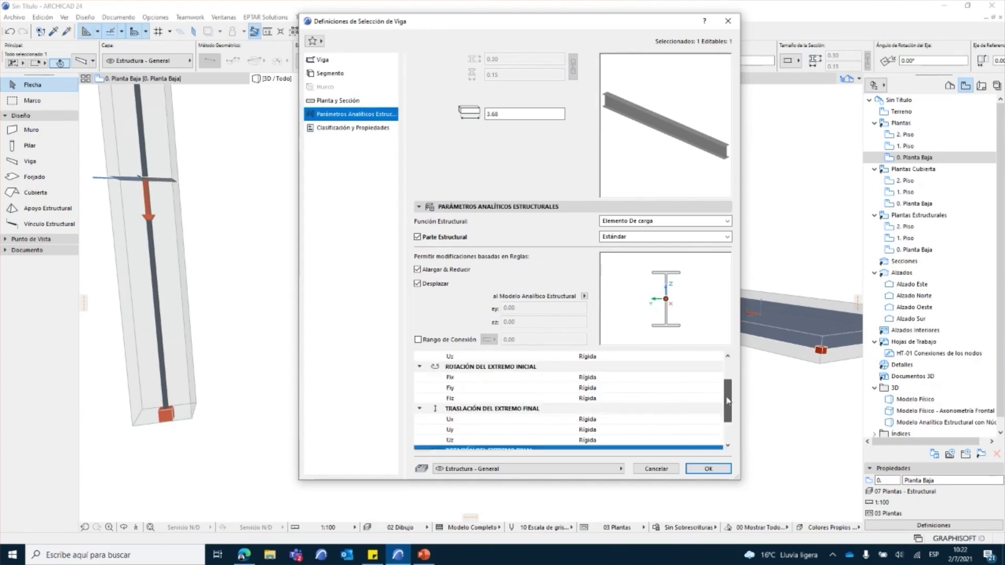
left_click(665, 356)
left_click(708, 469)
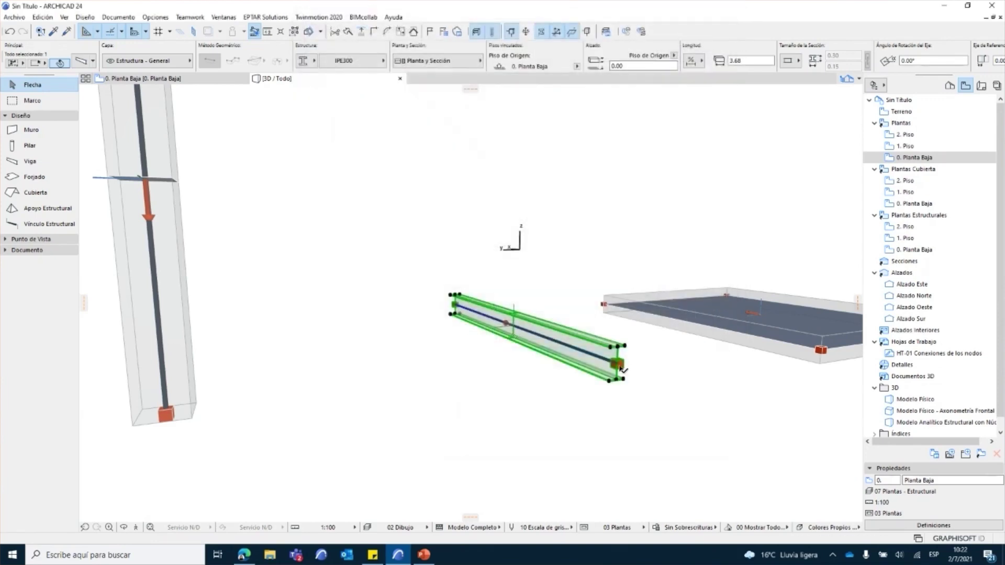
Reselect the beam and disable Entregas Uniformes en Extremos in its structural analytical parameters, applying the change.
scroll(658, 363, "up", 3)
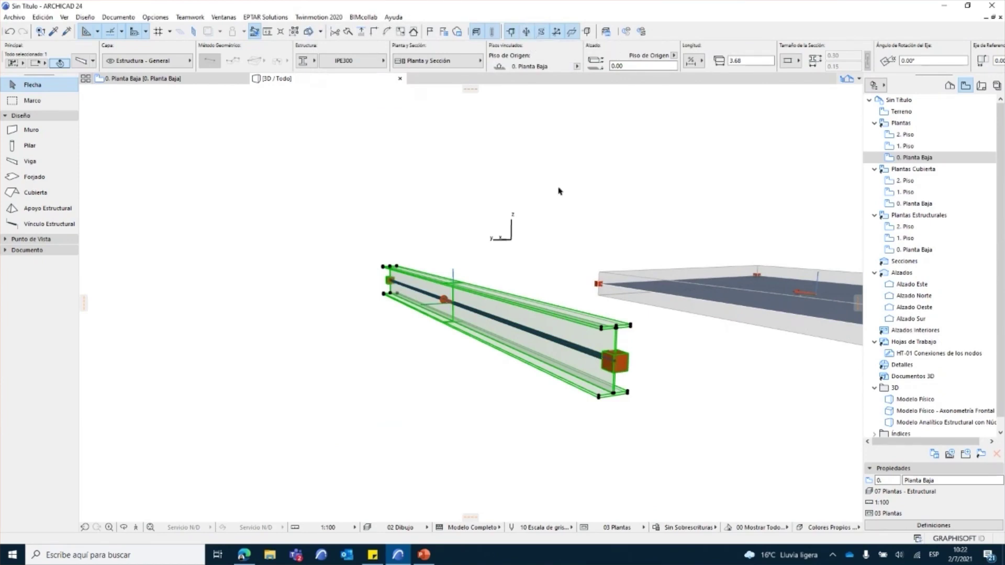
left_click(551, 417)
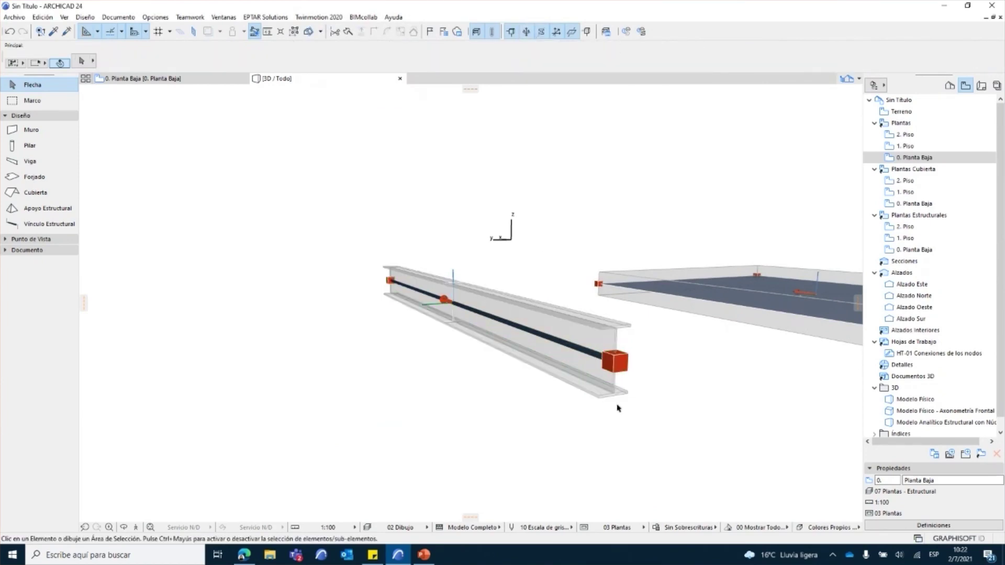
left_click(614, 364)
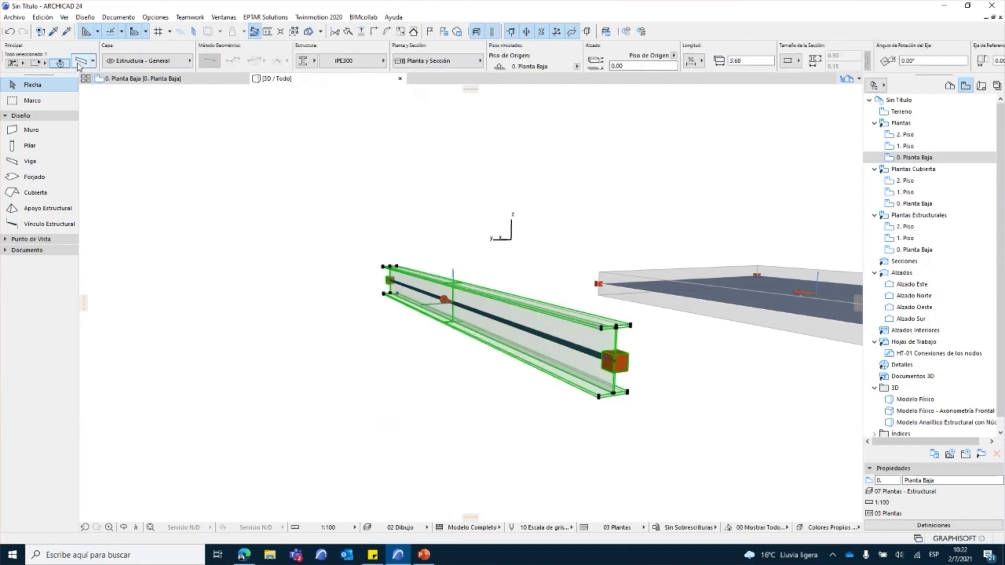
left_click(77, 62)
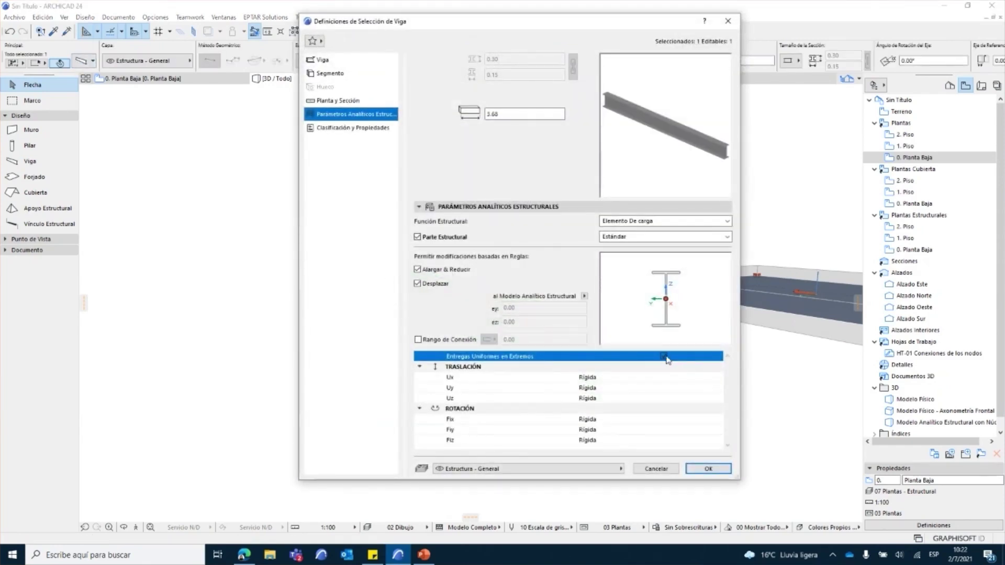
left_click(664, 356)
scroll(728, 388, "down", 2)
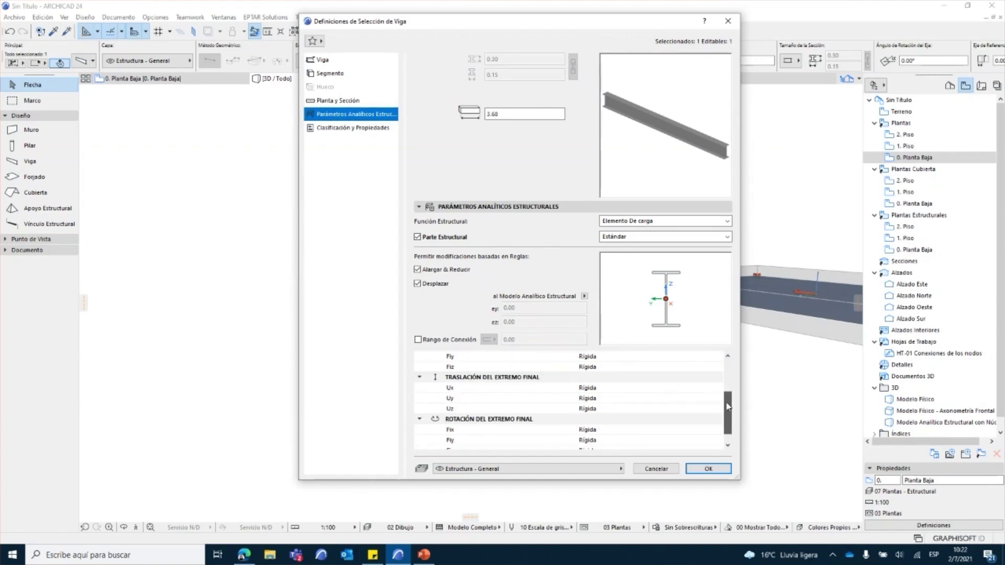
left_click(708, 469)
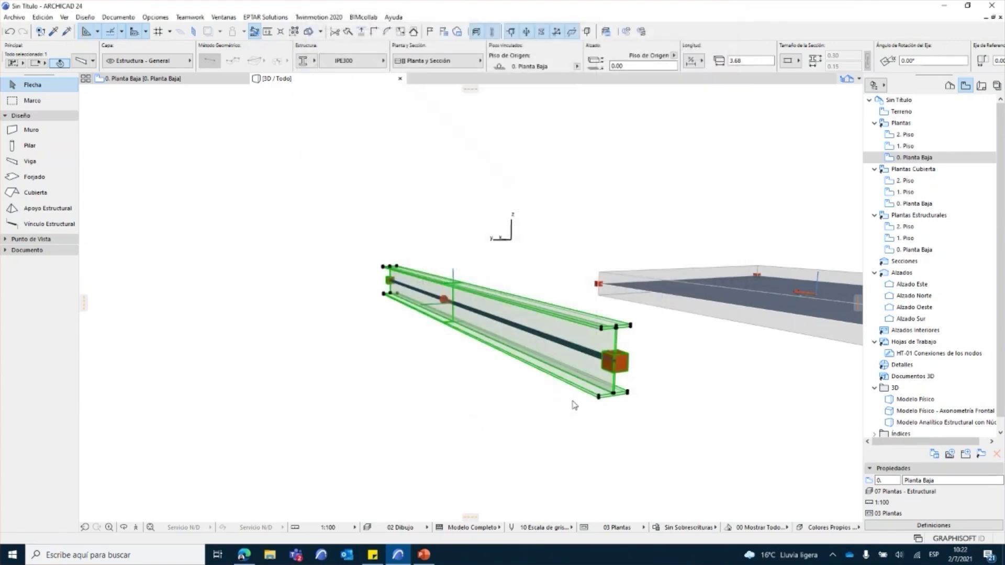
Set the Ux, Uy and Uz translation releases of the beam's initial end to Libre and apply the settings.
scroll(571, 403, "down", 2)
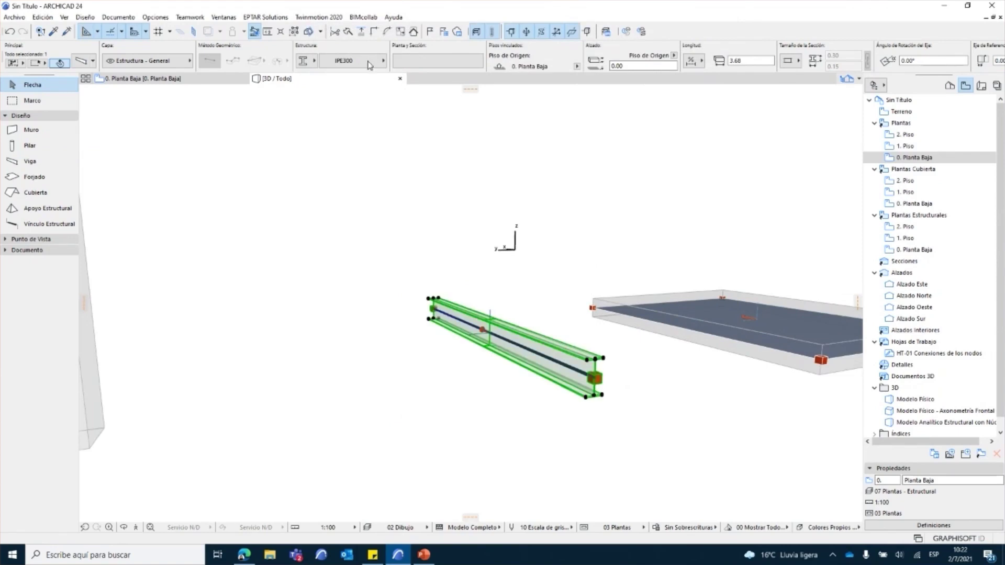
key("ctrl+t")
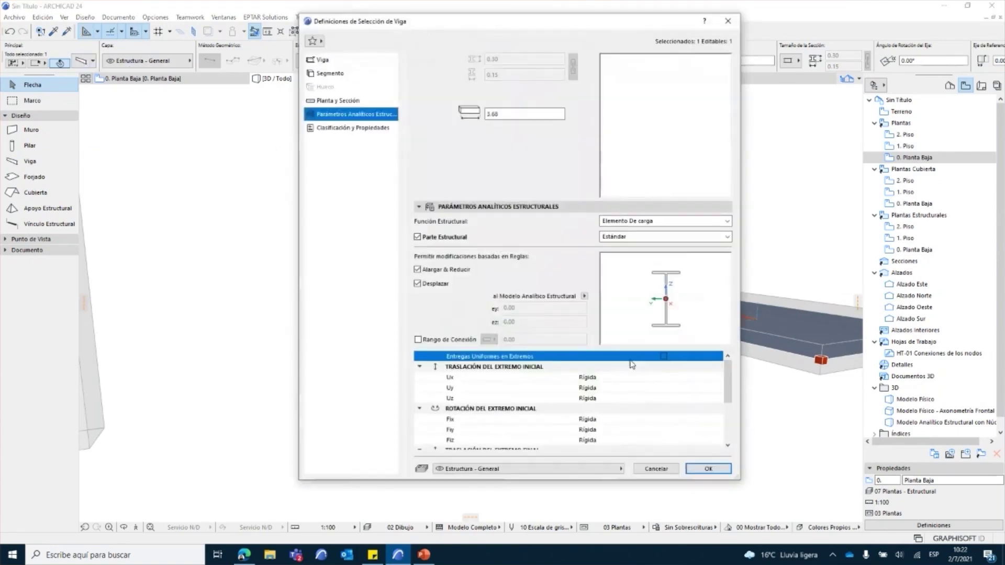
scroll(730, 392, "down", 1)
left_click(720, 367)
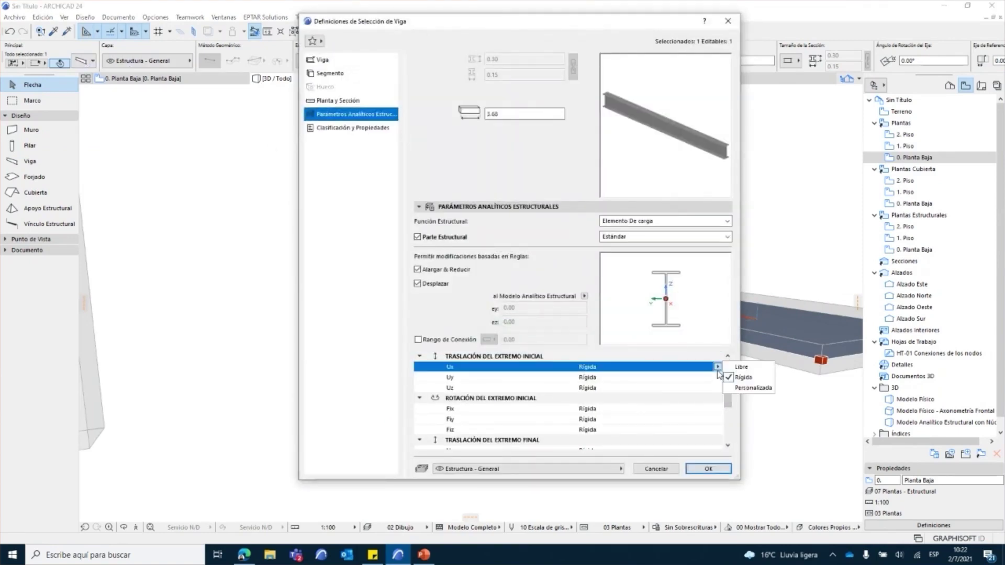
left_click(738, 369)
left_click(720, 378)
left_click(737, 378)
left_click(718, 388)
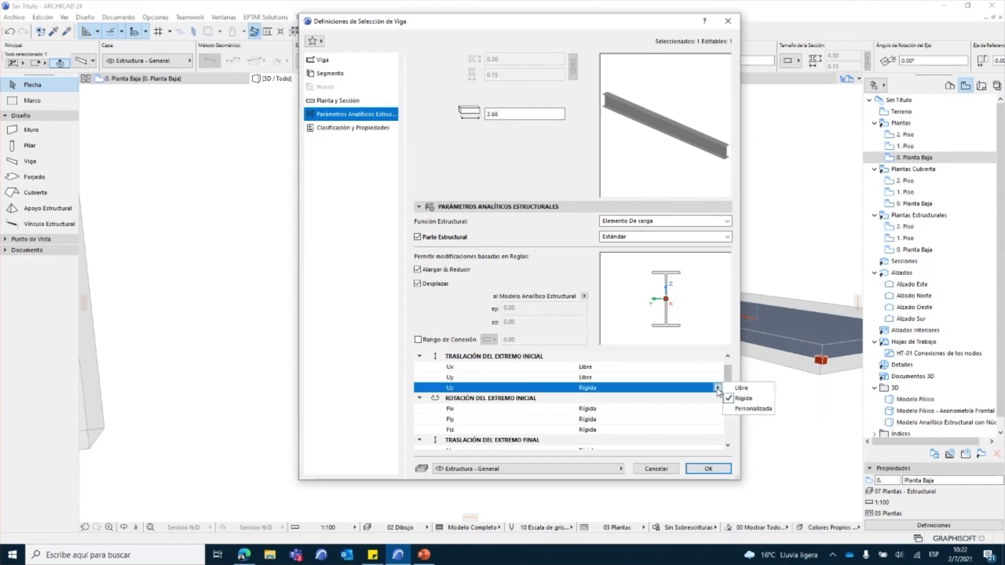
left_click(737, 390)
left_click(708, 469)
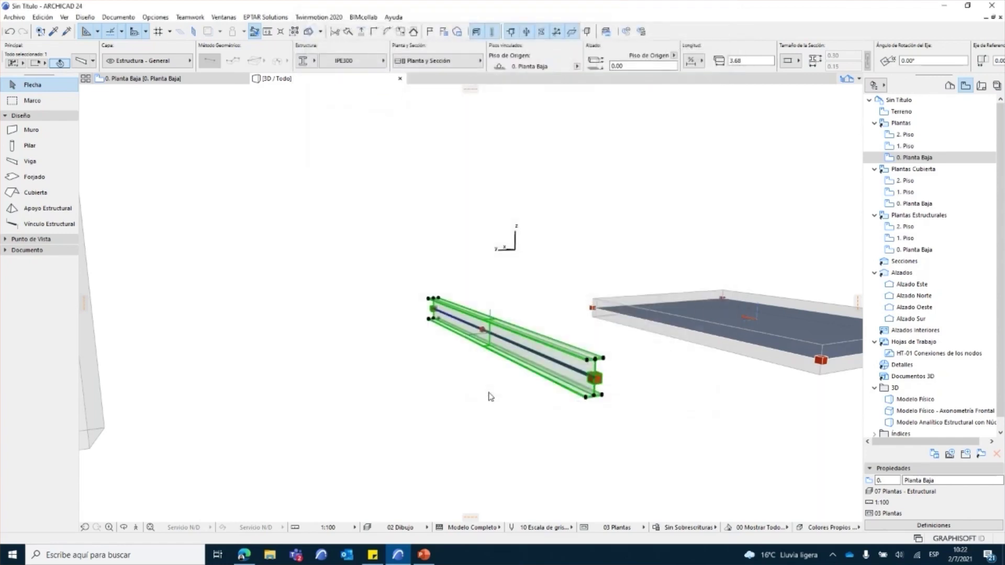
Examine the end release symbol beside the beam's end node from several angles in the 3D view.
scroll(592, 378, "up", 4)
scroll(581, 375, "down", 4)
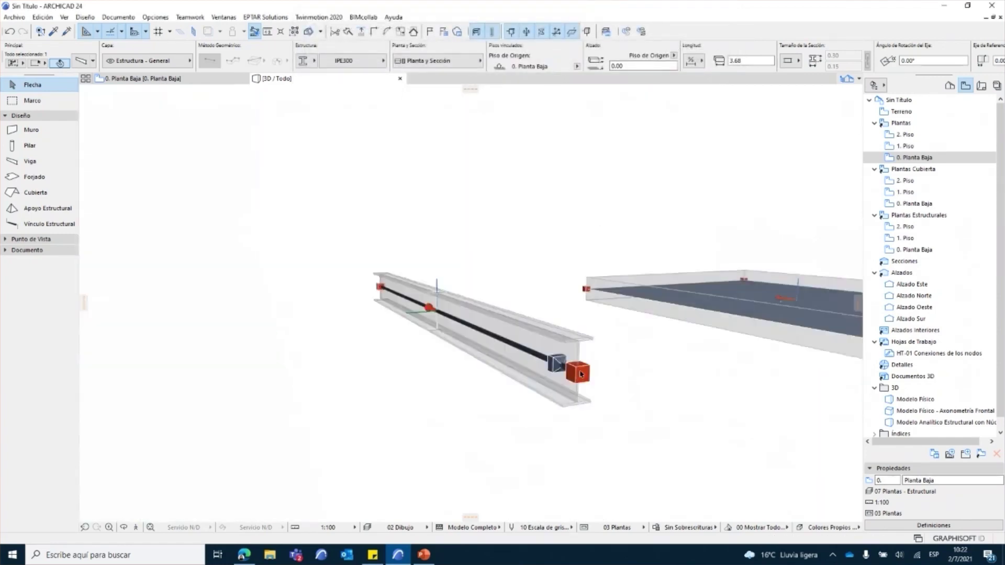
middle_click_drag(578, 378, 594, 380, "shift")
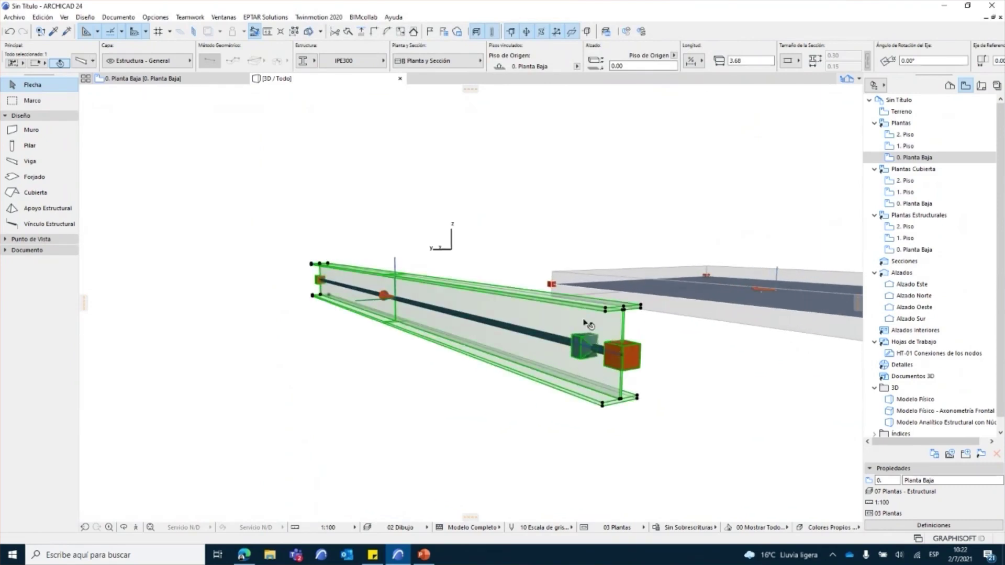
middle_click_drag(463, 439, 742, 319, "shift")
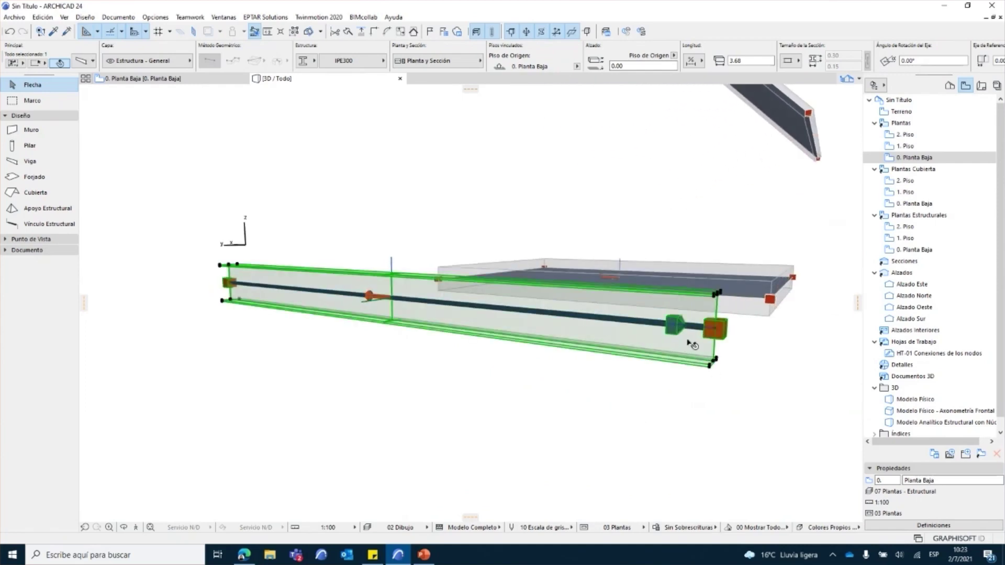
middle_click_drag(582, 360, 549, 372)
scroll(549, 372, "up", 1)
scroll(424, 378, "down", 3)
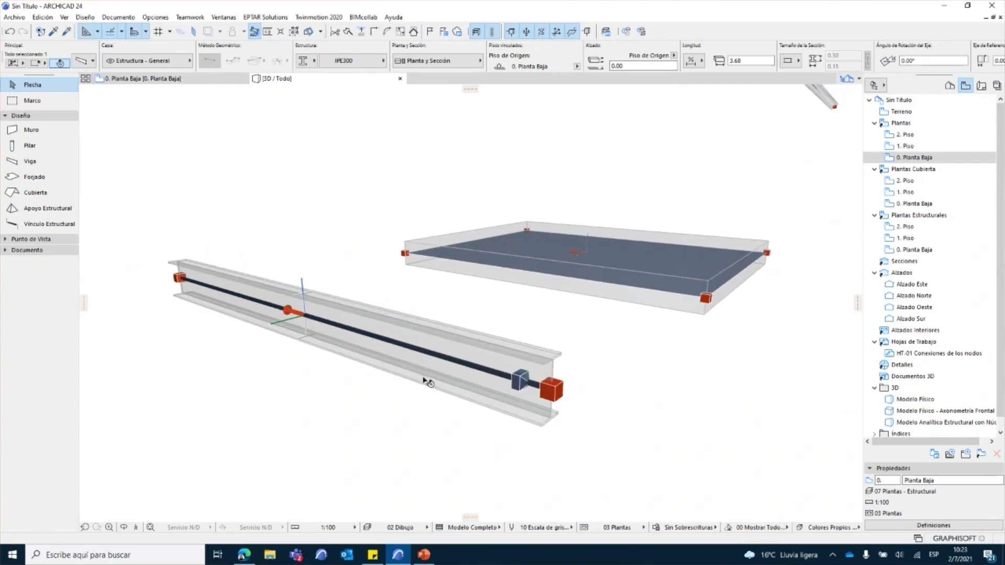
Review the beam's final end releases, switch the Desplazar rule-based modification off and back on, and apply the settings.
left_click(83, 61)
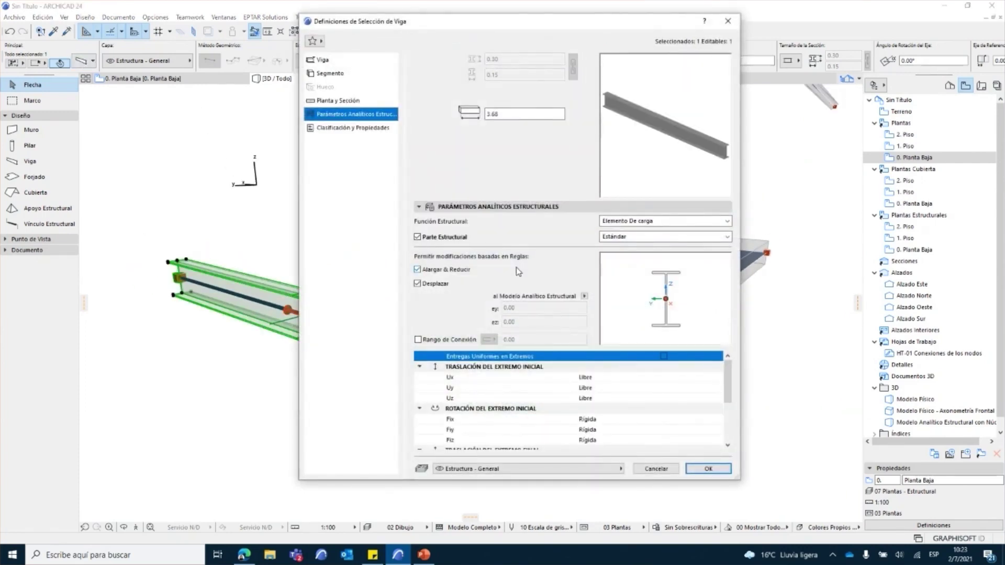
left_click_drag(730, 388, 731, 430)
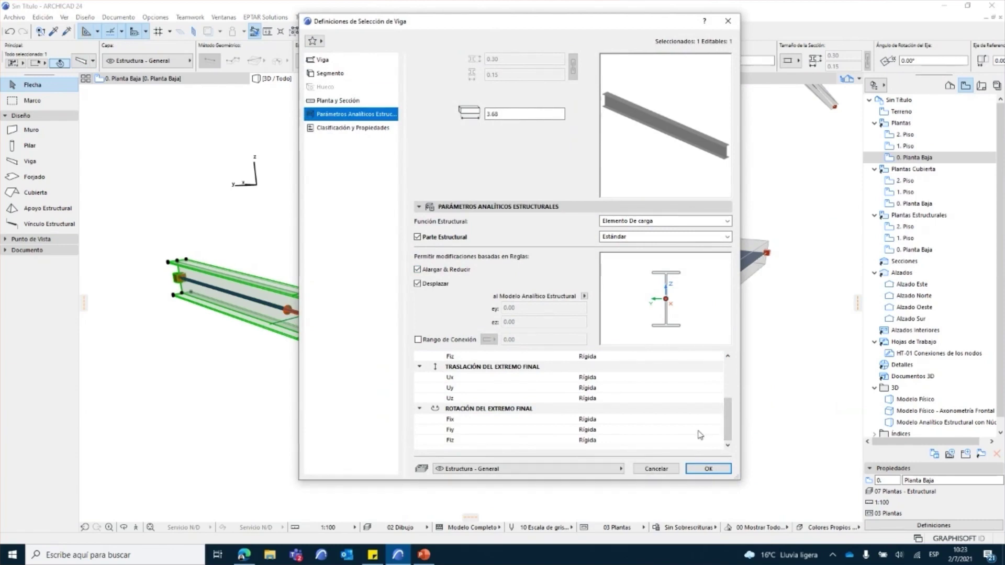
left_click(431, 288)
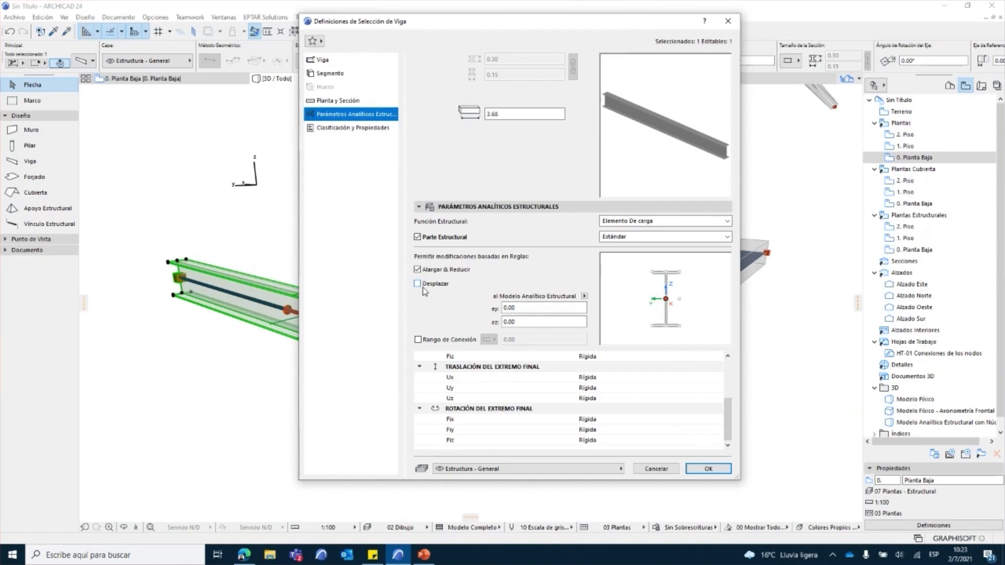
left_click(666, 272)
left_click(431, 287)
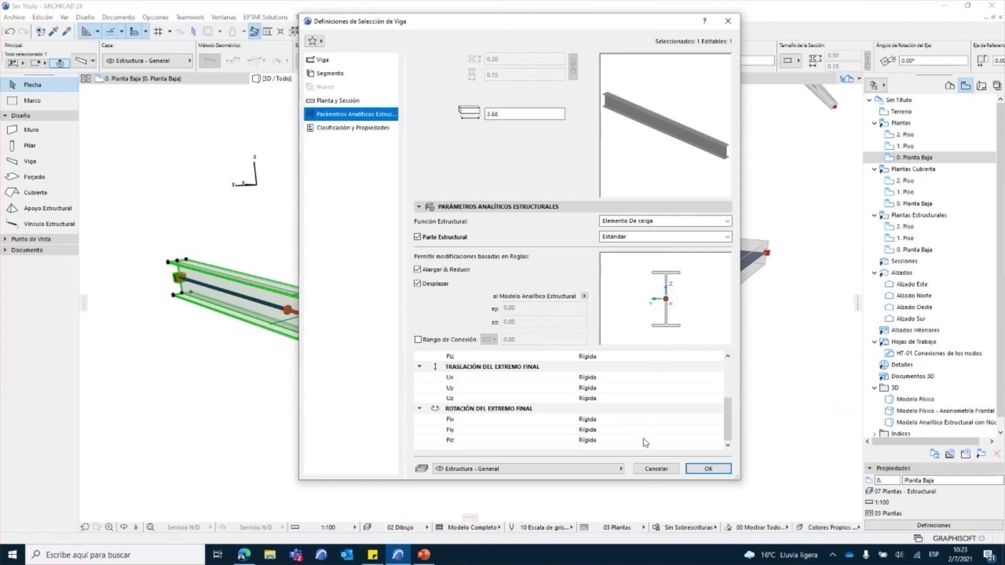
left_click(707, 469)
Deselect the beam and place a structural point support with Global coordinates on the node at the column's base.
scroll(591, 338, "down", 5)
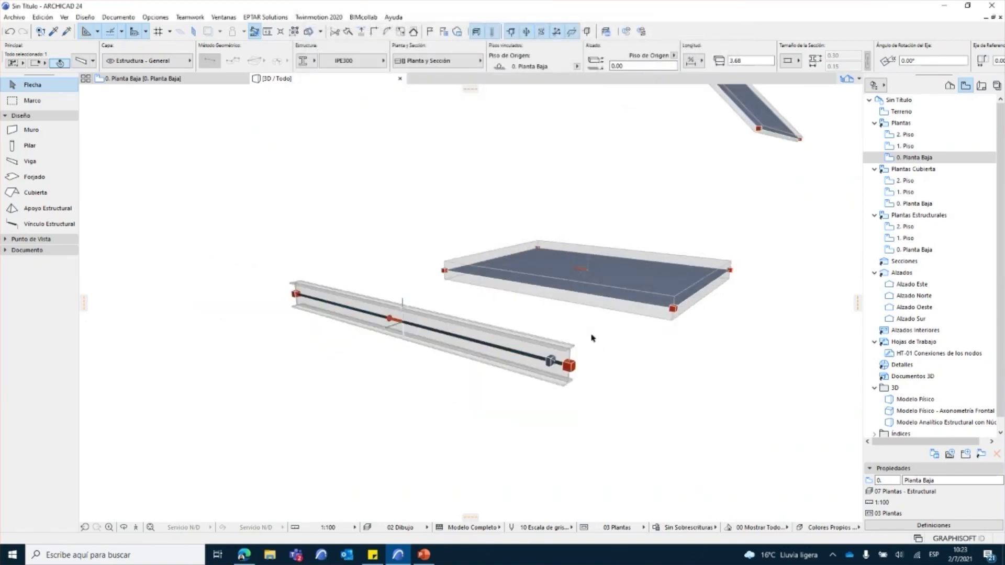
middle_click_drag(588, 340, 626, 284, "shift")
scroll(607, 317, "down", 4)
left_click(599, 314)
scroll(581, 316, "down", 2)
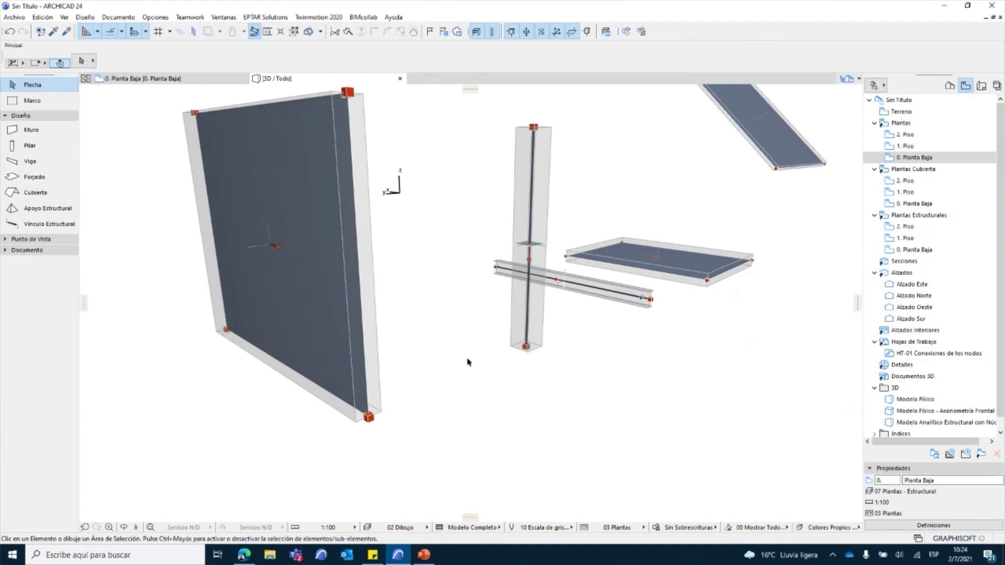
left_click(29, 210)
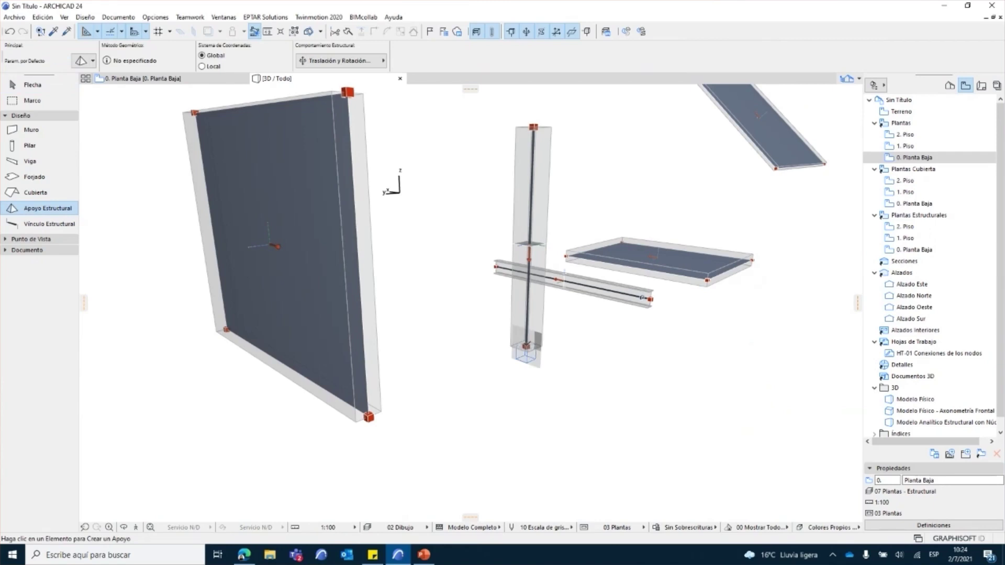
scroll(526, 346, "up", 5)
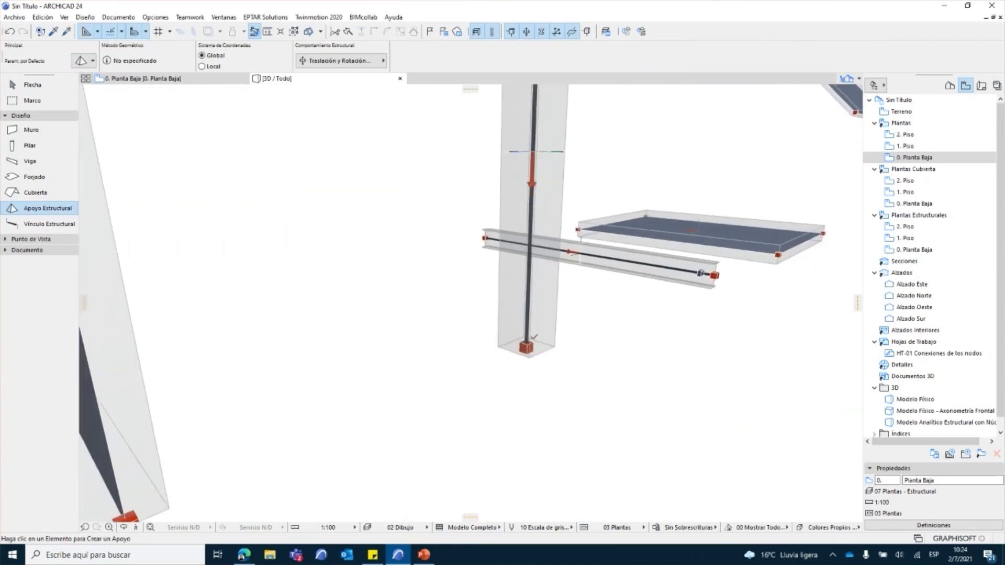
scroll(478, 444, "down", 2)
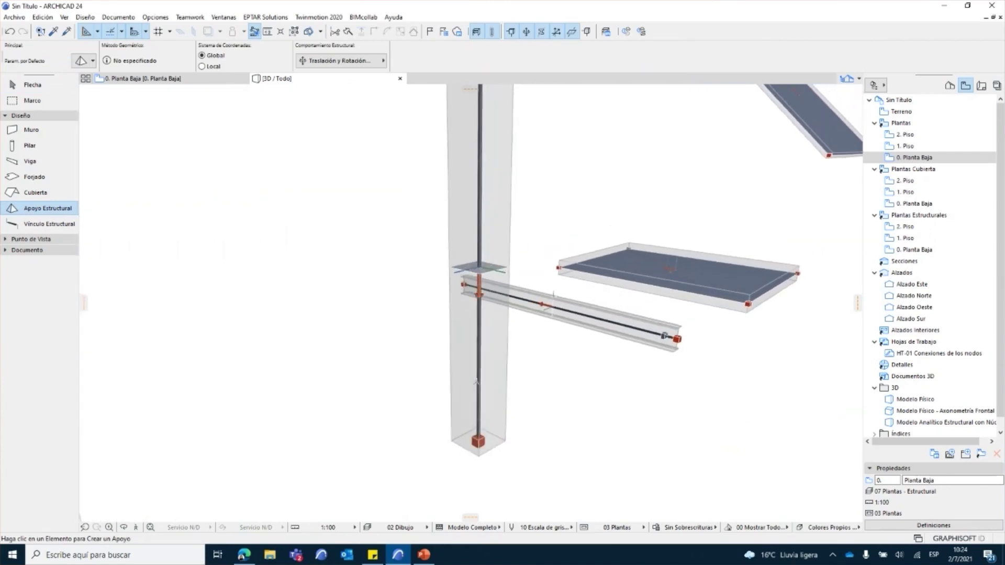
left_click(479, 434)
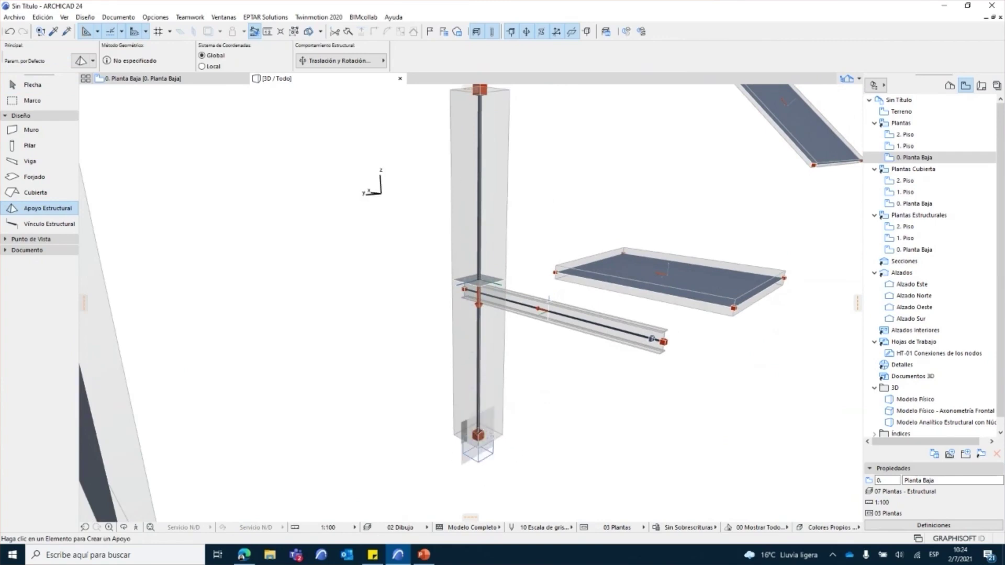
left_click(478, 435)
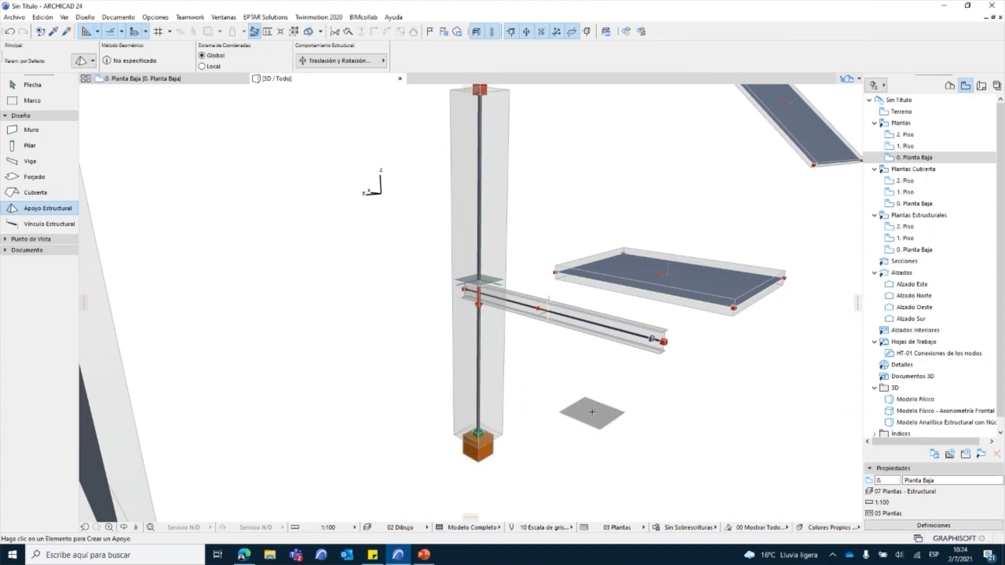
Place a linear structural support along the bottom edge of the wall.
scroll(593, 412, "down", 4)
middle_click_drag(428, 432, 480, 386)
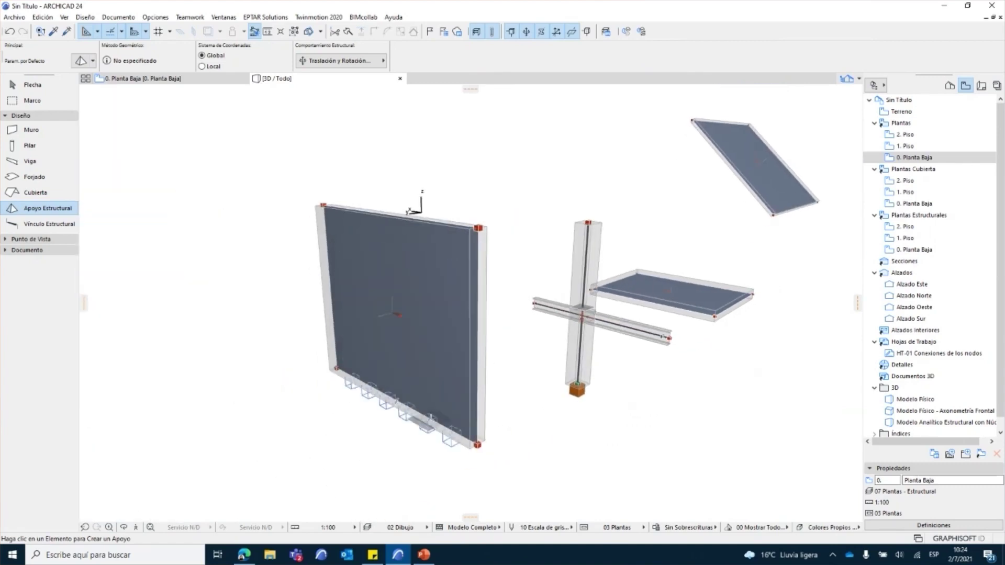
left_click(426, 422)
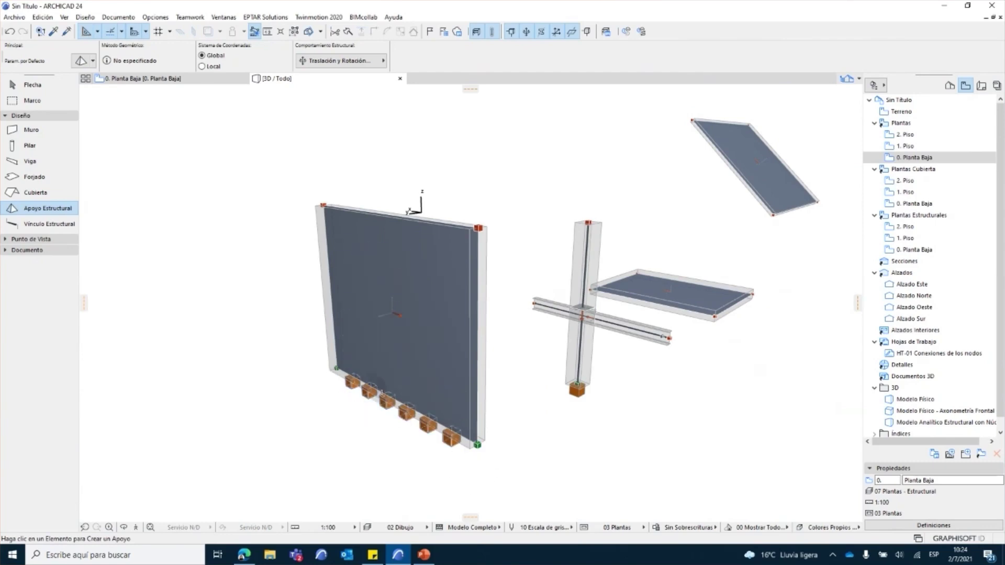
scroll(366, 459, "up", 5)
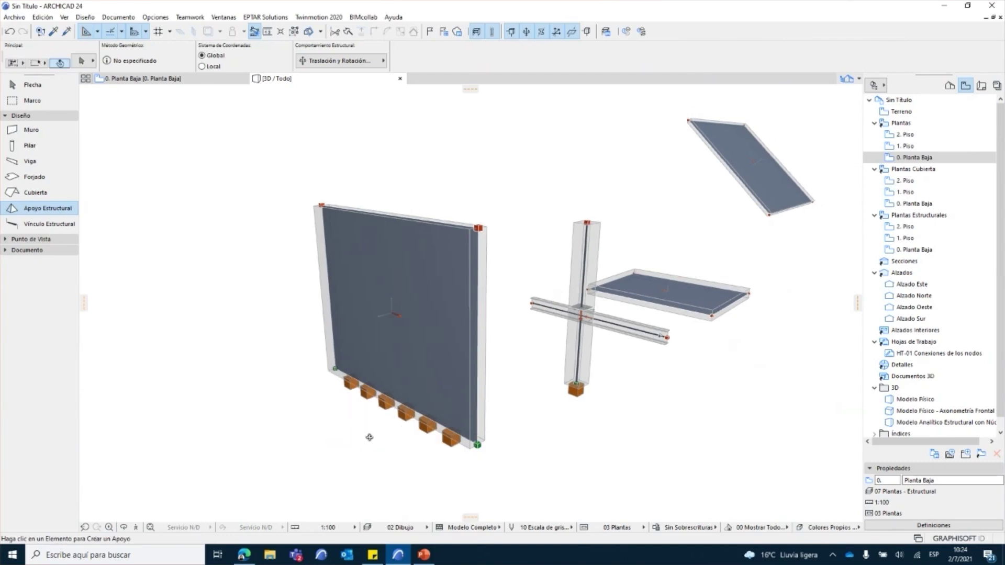
scroll(361, 459, "down", 5)
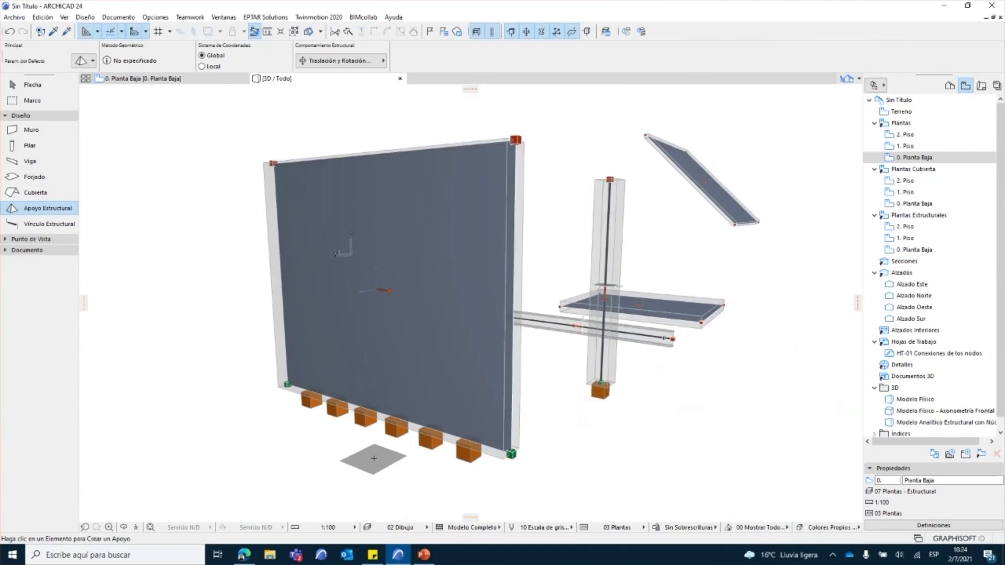
Place a surface structural support across the analytical surface of the horizontal slab.
middle_click_drag(642, 424, 262, 399, "shift")
scroll(645, 348, "up", 3)
left_click(645, 348)
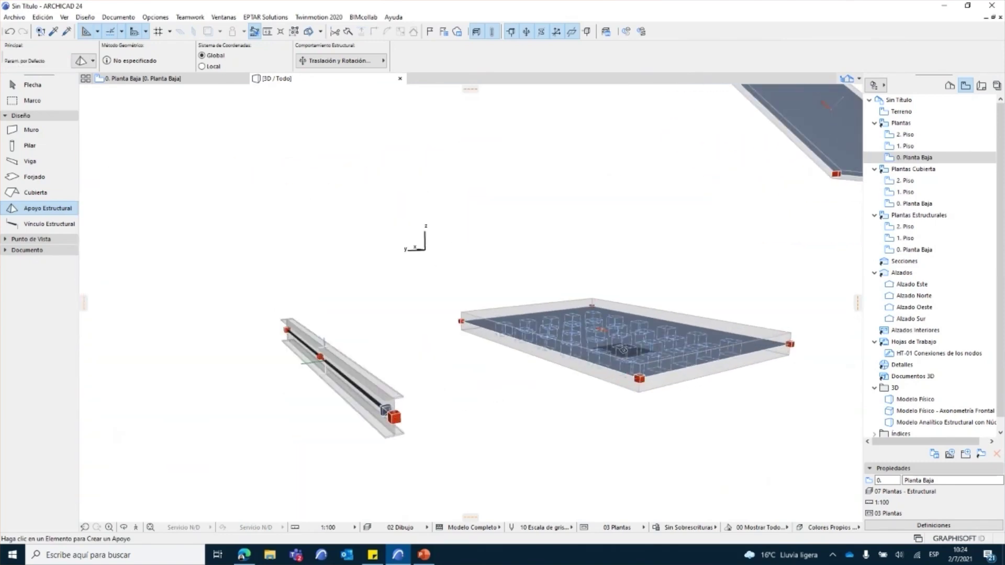
middle_click_drag(614, 398, 610, 422, "shift")
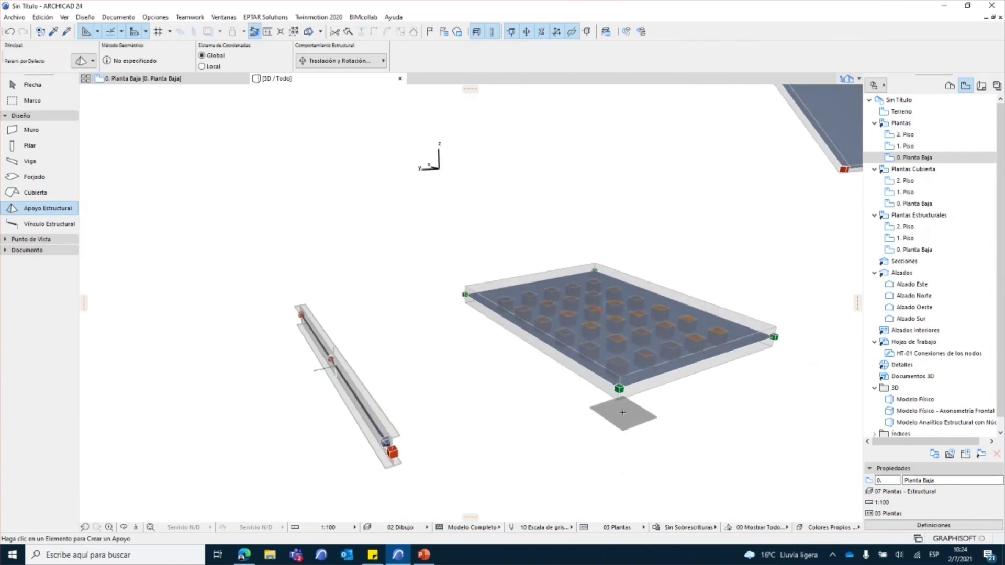
scroll(623, 355, "up", 2)
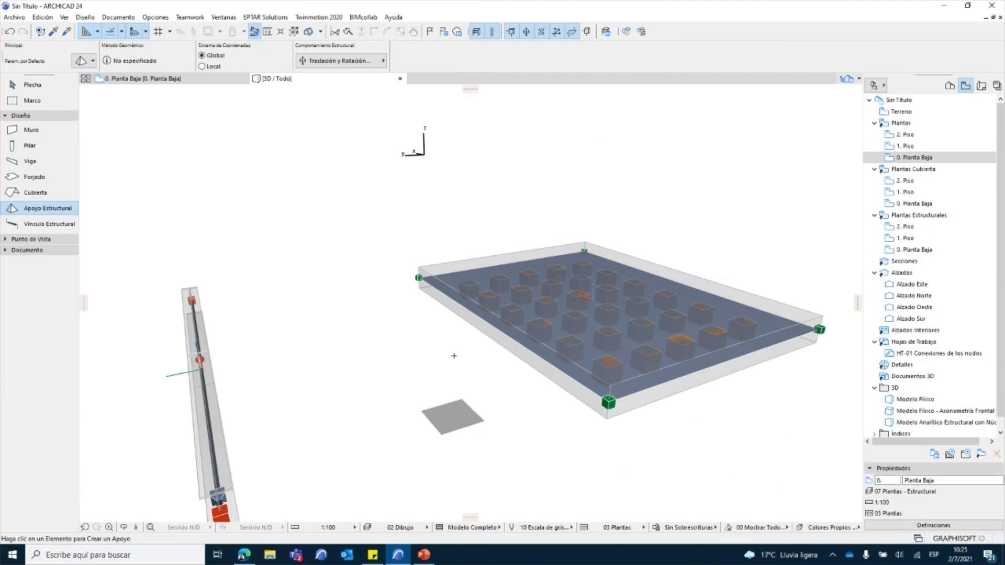
scroll(454, 356, "down", 6)
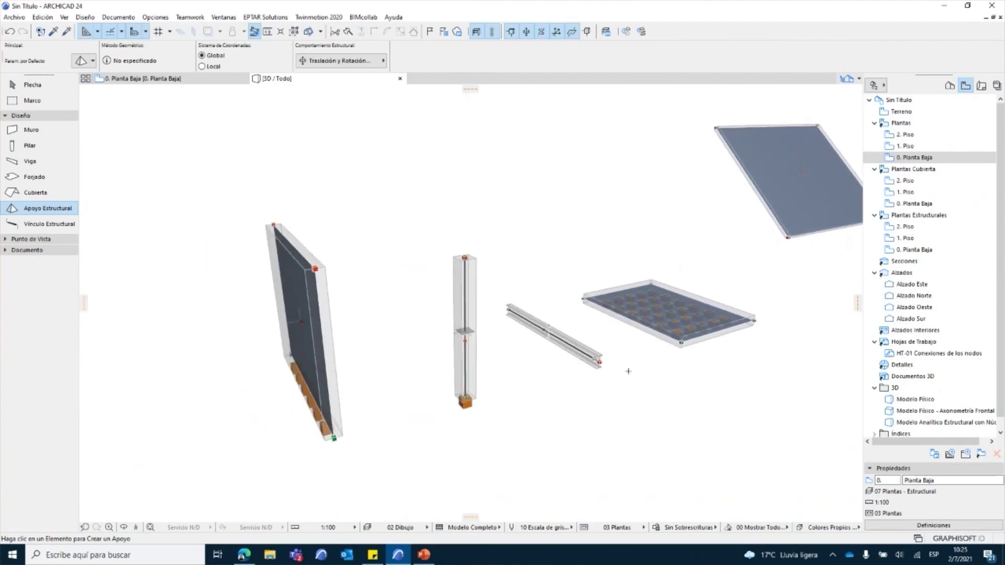
Select the point support at the column's base and review its translational stiffness options for X without changing the settings.
scroll(463, 398, "up", 5)
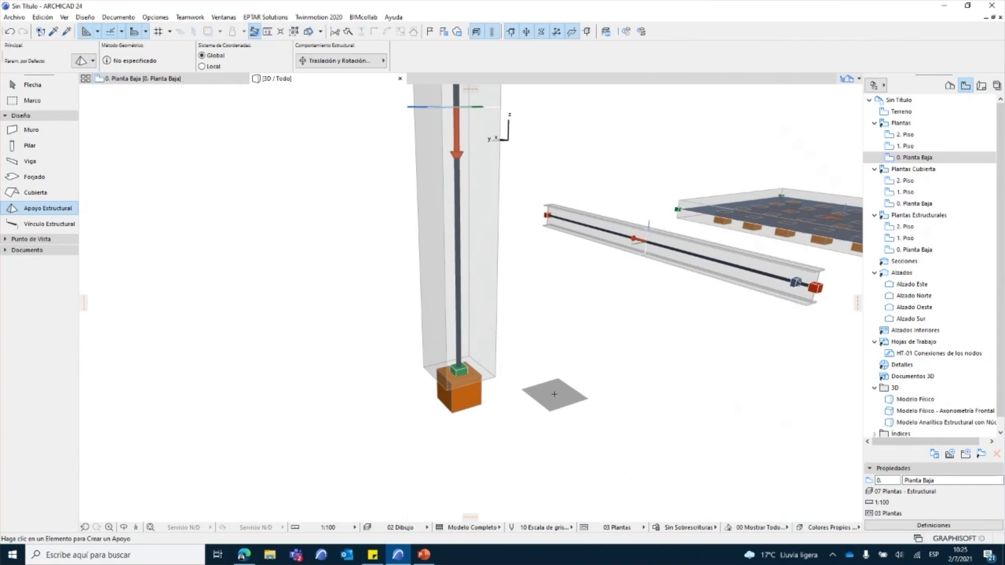
middle_click_drag(555, 394, 335, 438, "shift")
key("Escape")
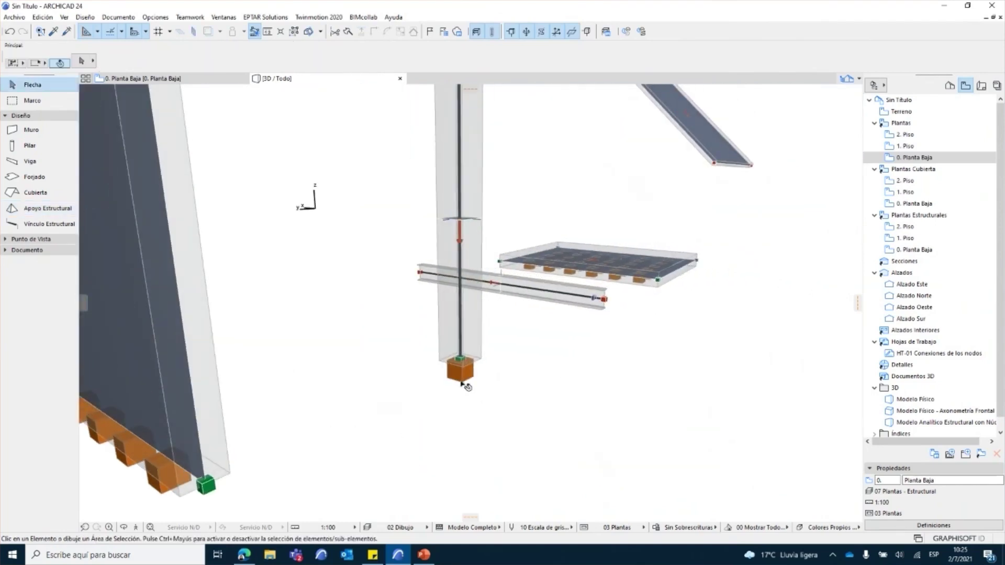
left_click(461, 381)
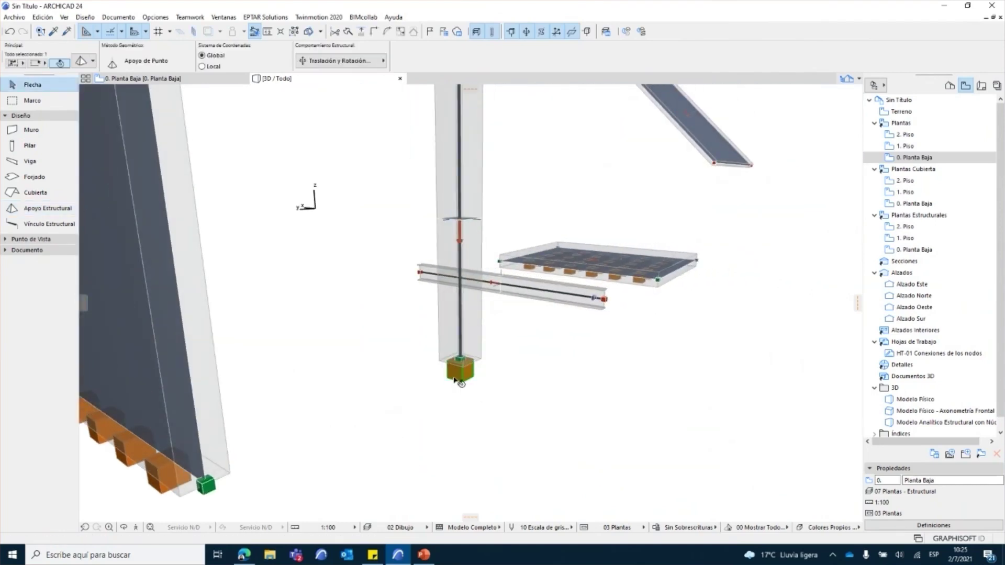
scroll(427, 381, "up", 3)
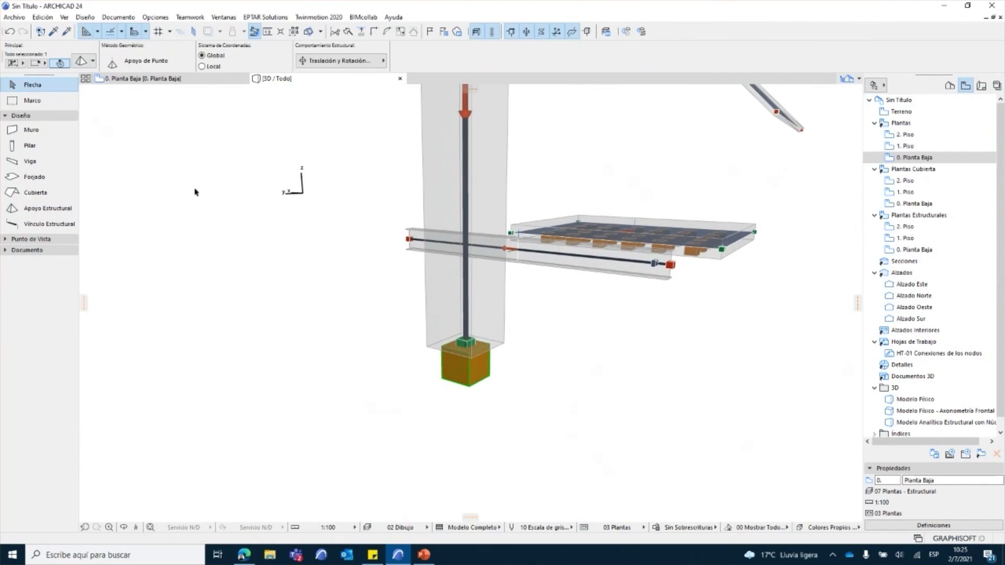
key("ctrl+t")
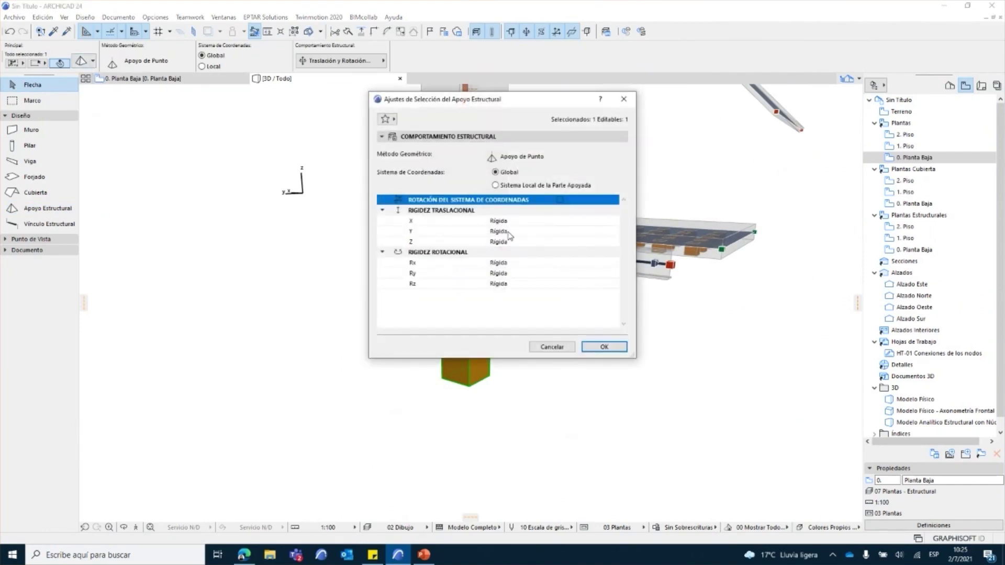
left_click(496, 221)
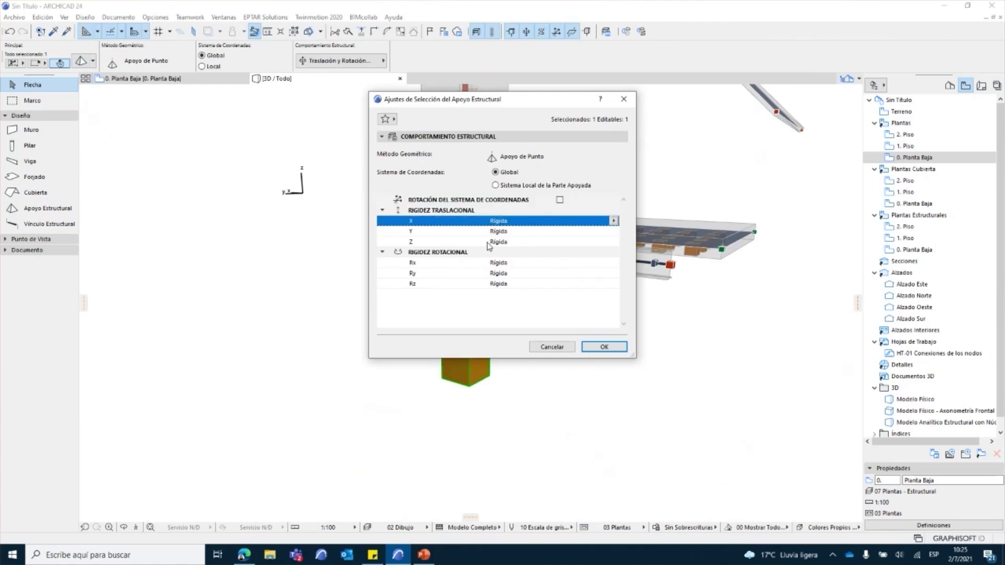
left_click(614, 221)
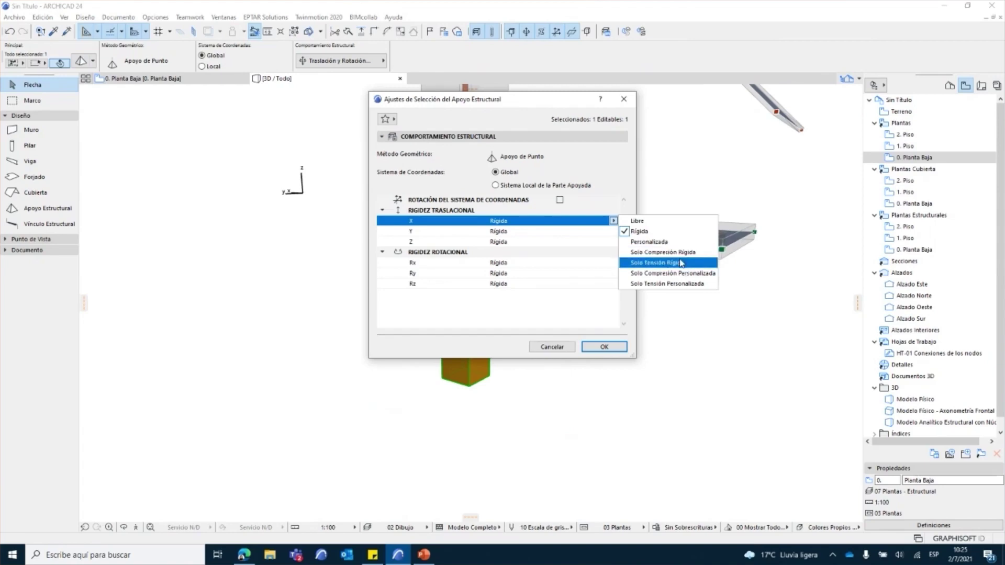
left_click(564, 322)
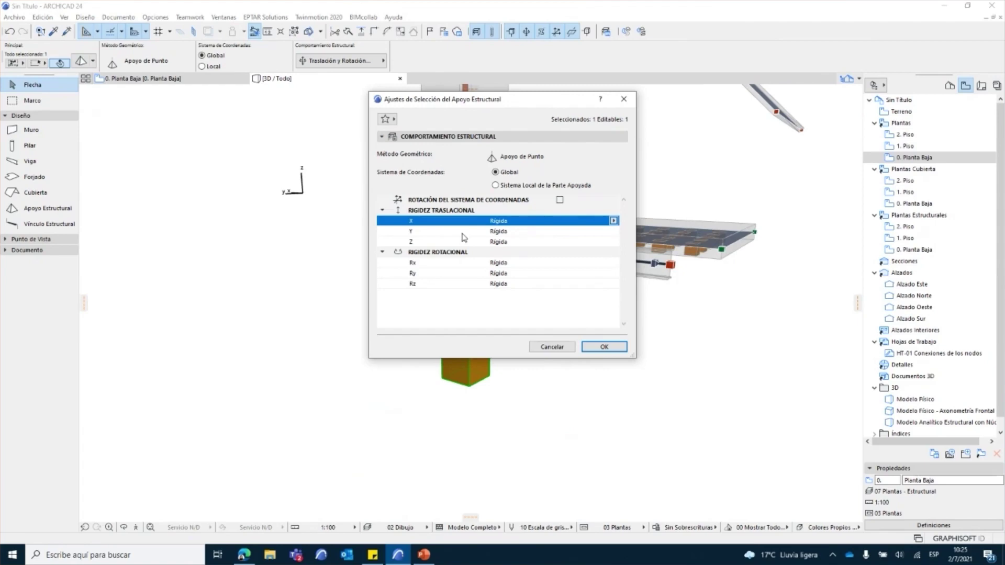
left_click(555, 348)
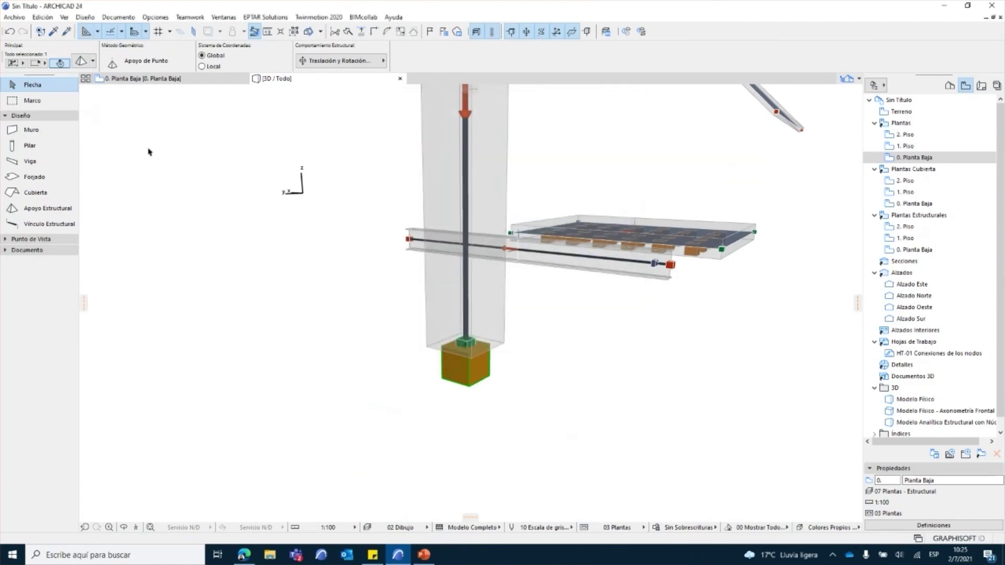
Set the column support's rotational stiffness Rx, Ry and Rz to Libre and apply the settings.
left_click(81, 62)
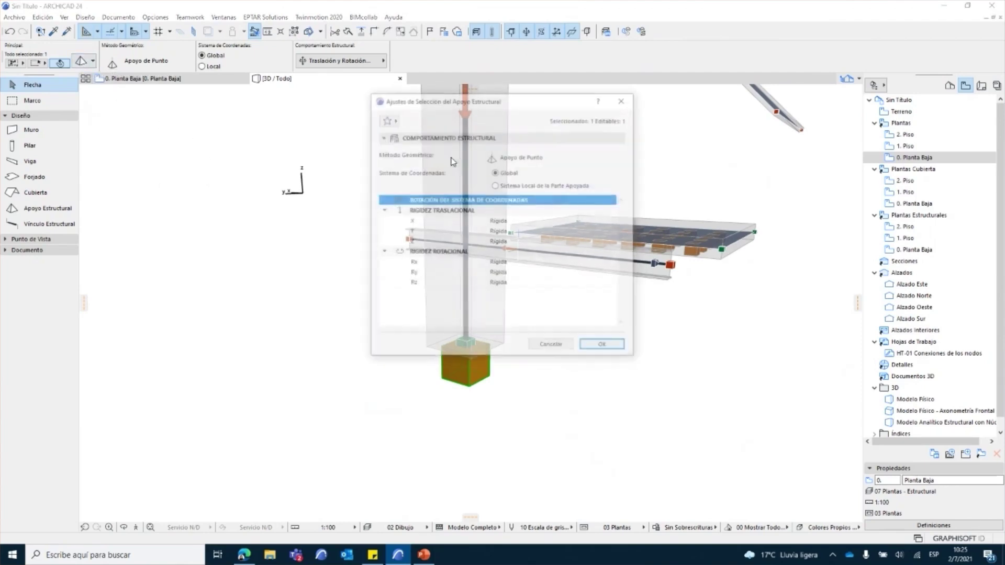
left_click(612, 263)
left_click(613, 262)
left_click(629, 262)
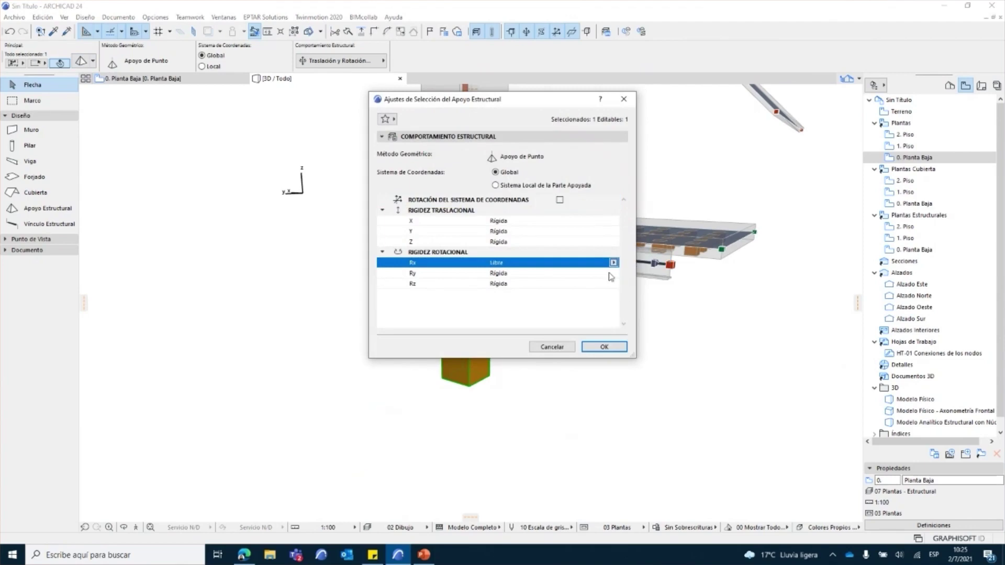
left_click(612, 273)
left_click(634, 273)
left_click(613, 284)
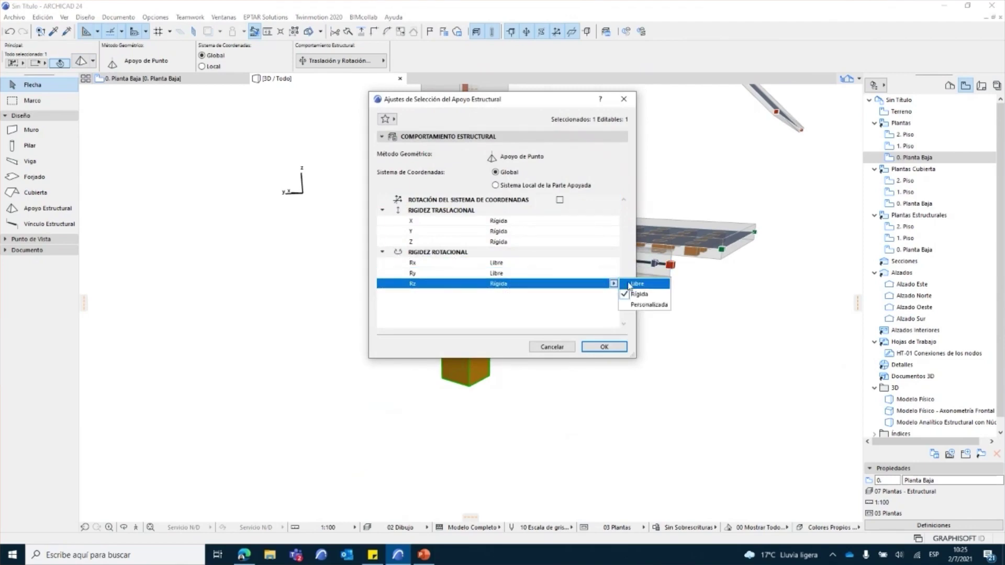
left_click(636, 283)
left_click(605, 347)
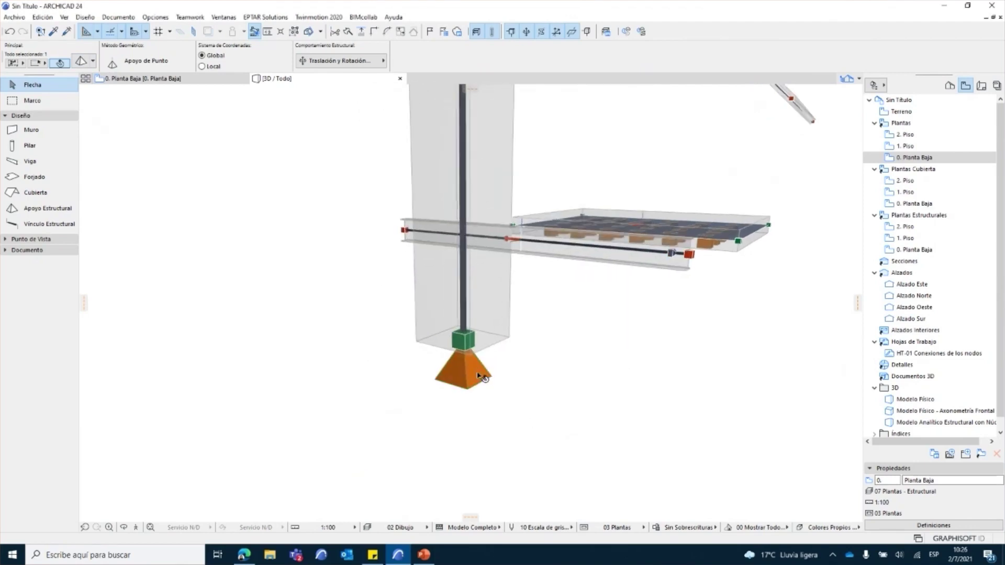
scroll(479, 376, "up", 2)
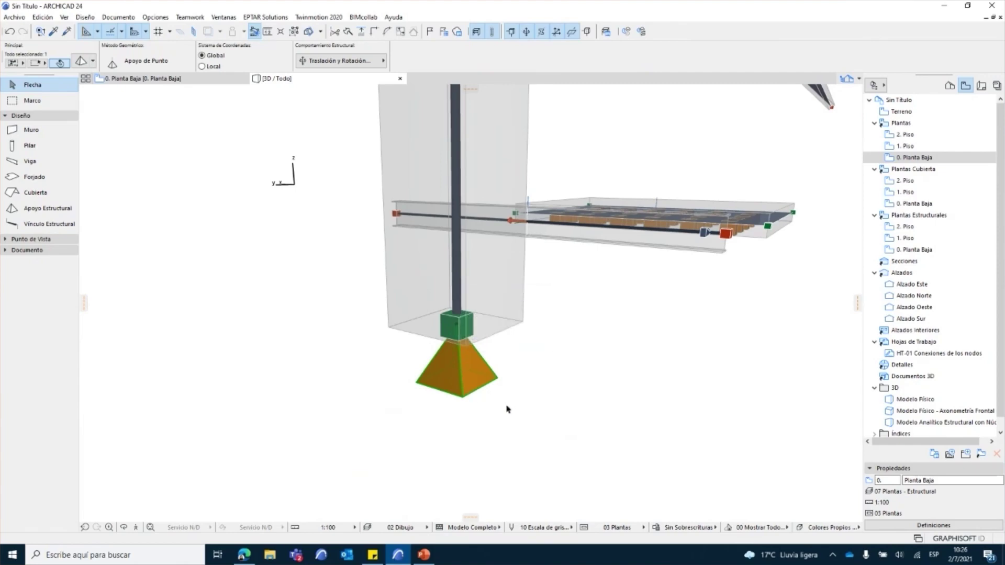
scroll(560, 340, "down", 6)
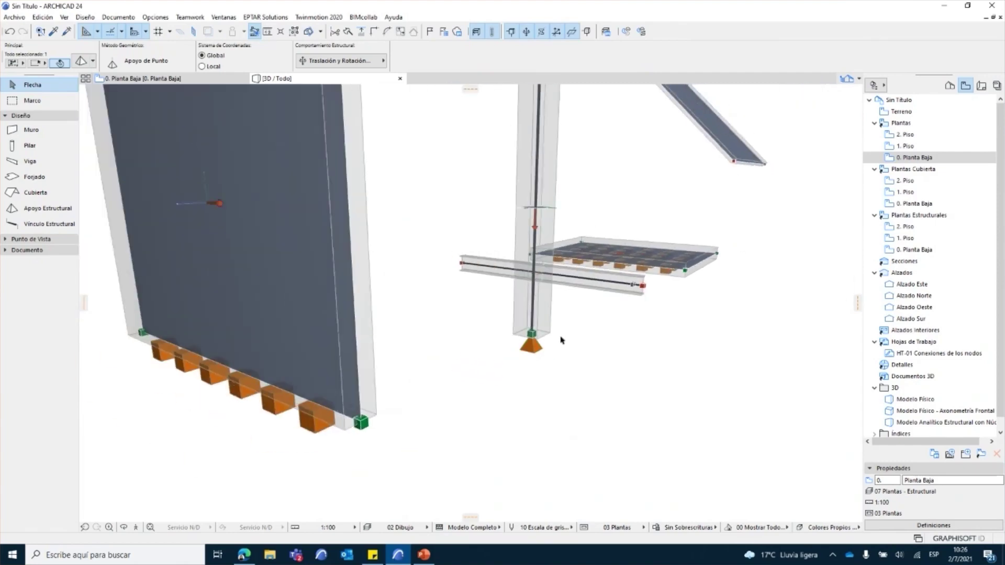
middle_click_drag(534, 345, 483, 385, "shift")
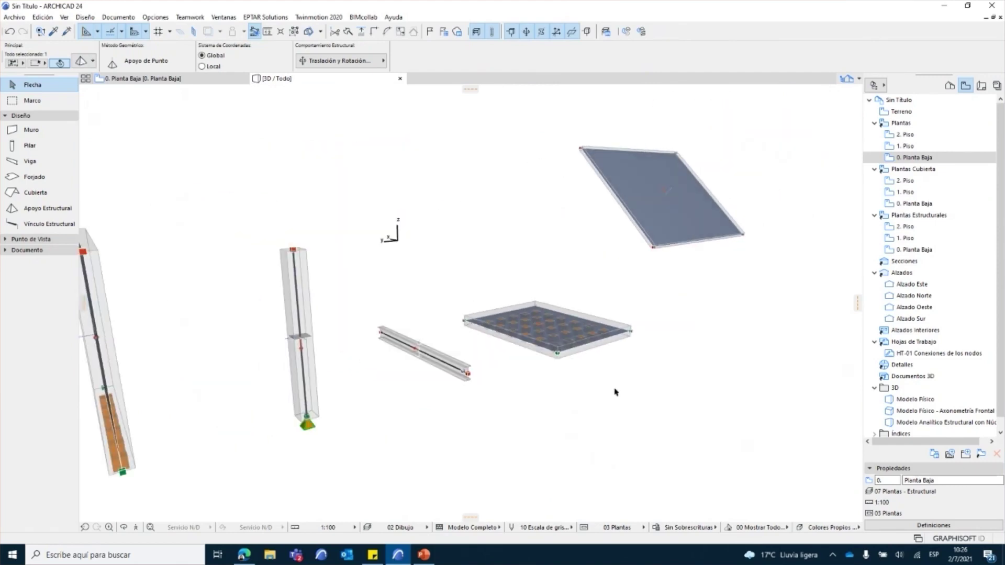
key("Escape")
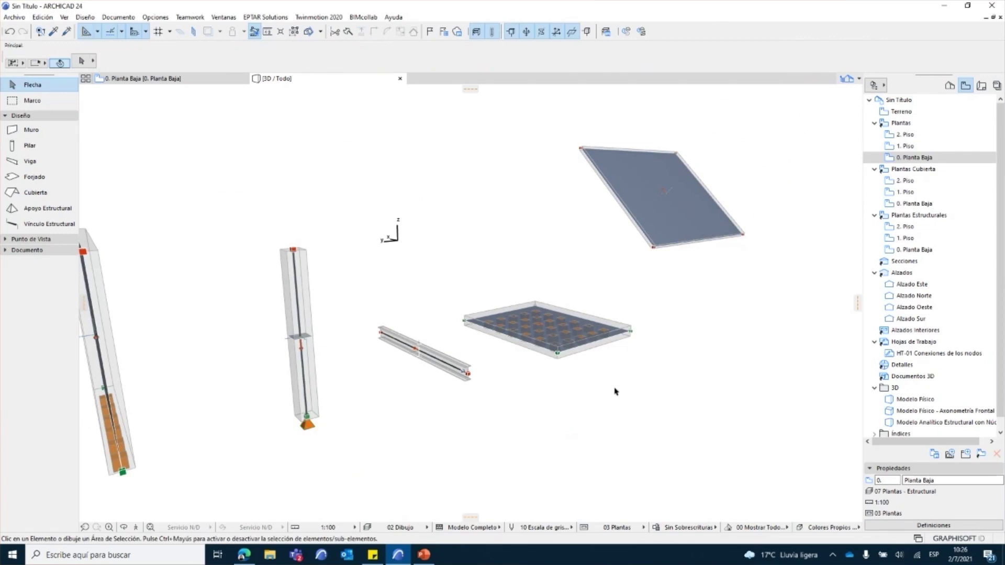
left_click(660, 233)
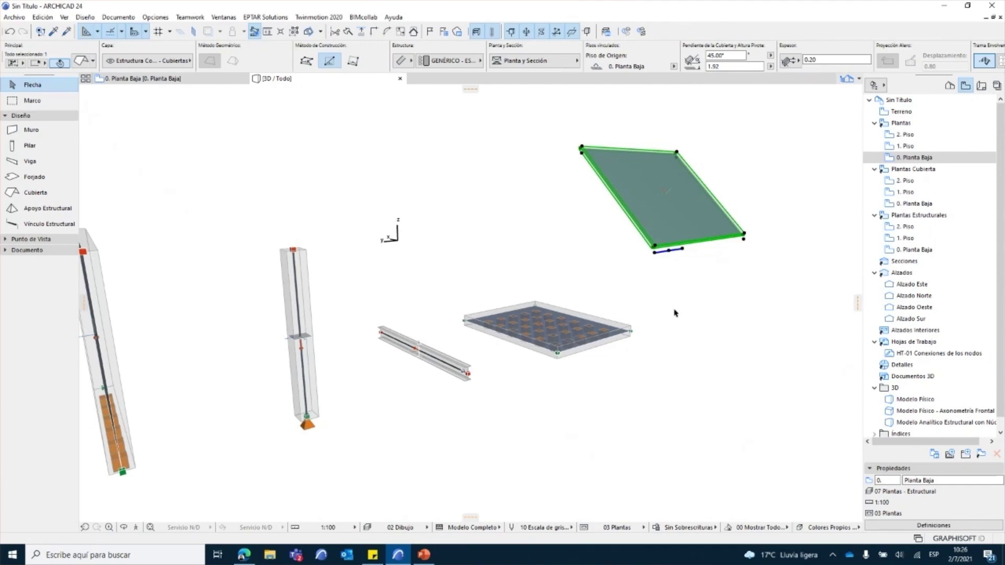
scroll(685, 312, "down", 5)
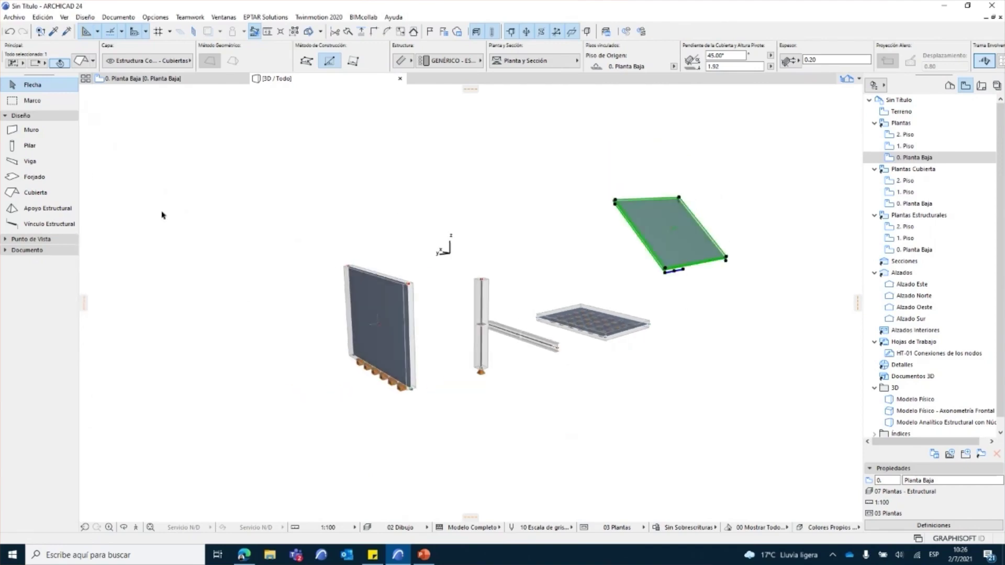
key("Escape")
Place a rectangular multi-plane hip roof in the empty 3D area beside the wall.
left_click(28, 193)
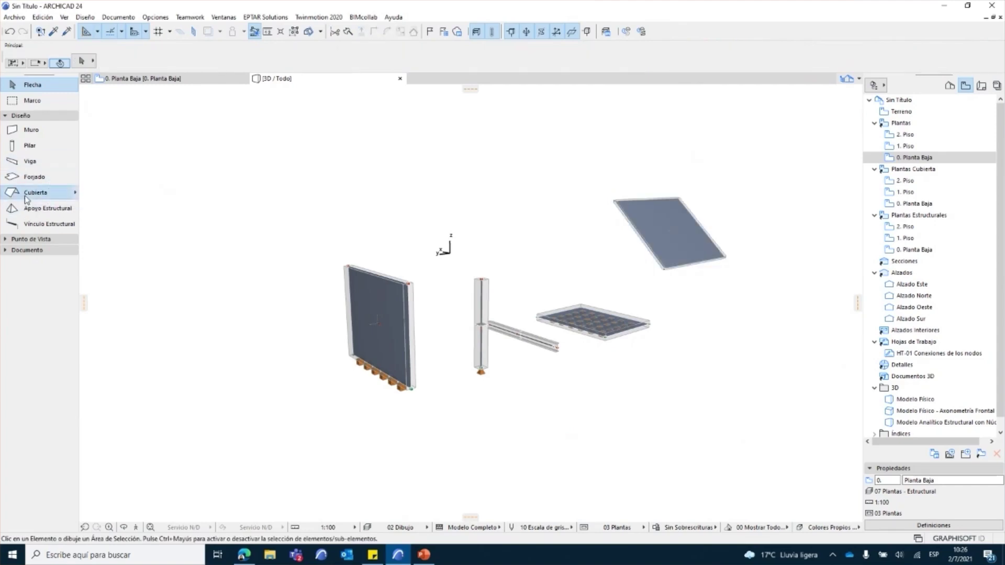
left_click(234, 62)
middle_click_drag(341, 426, 430, 413, "shift")
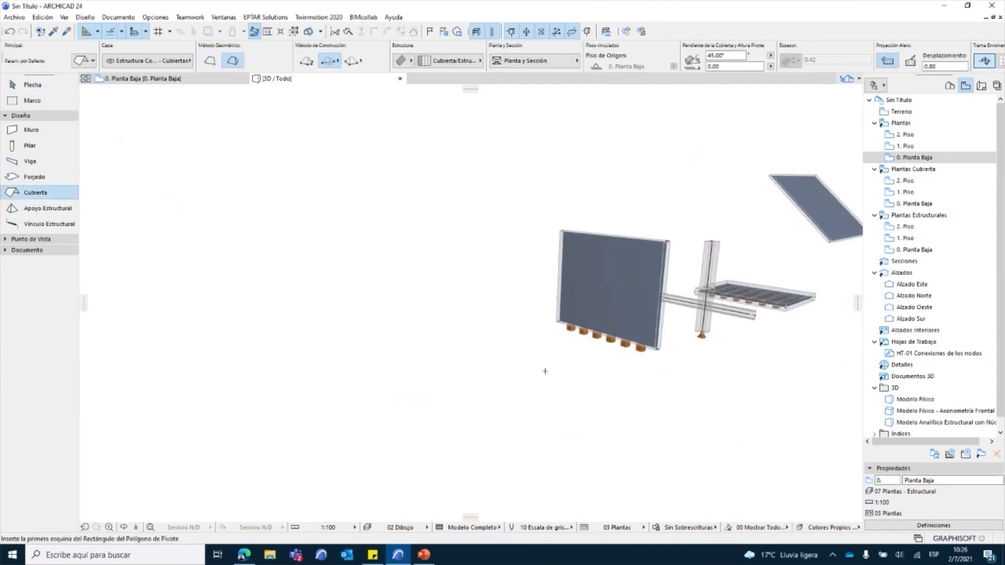
left_click(572, 392)
left_click(342, 394)
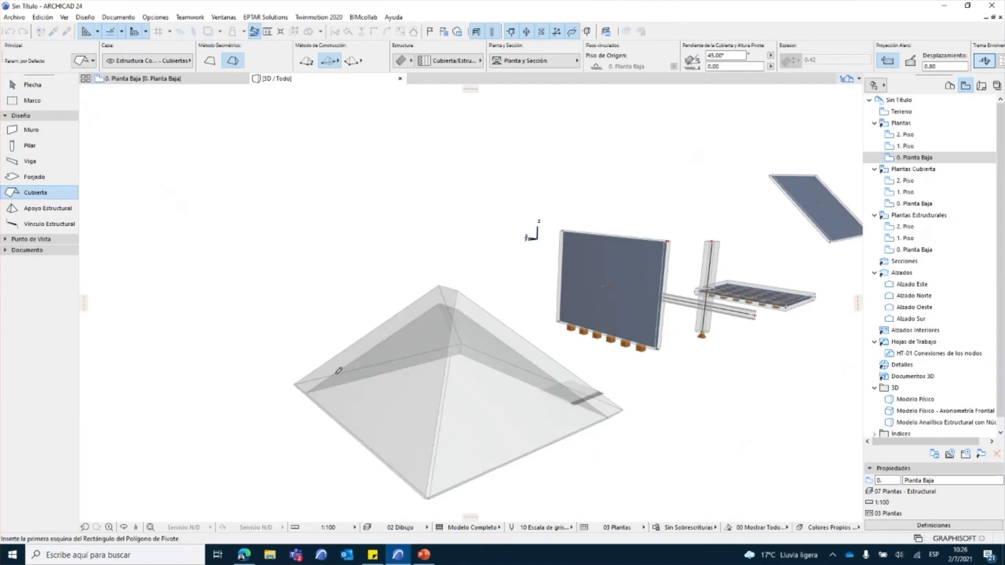
key("Escape")
Set the structural function of the new multi-plane roof to Elemento De carga in its classification and properties.
middle_click_drag(521, 411, 408, 336, "shift")
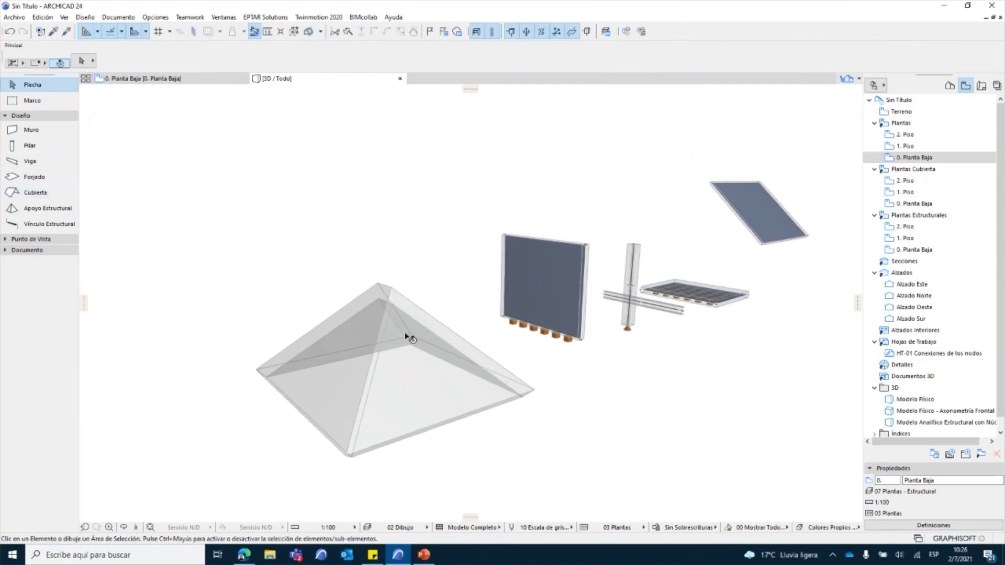
left_click(406, 335)
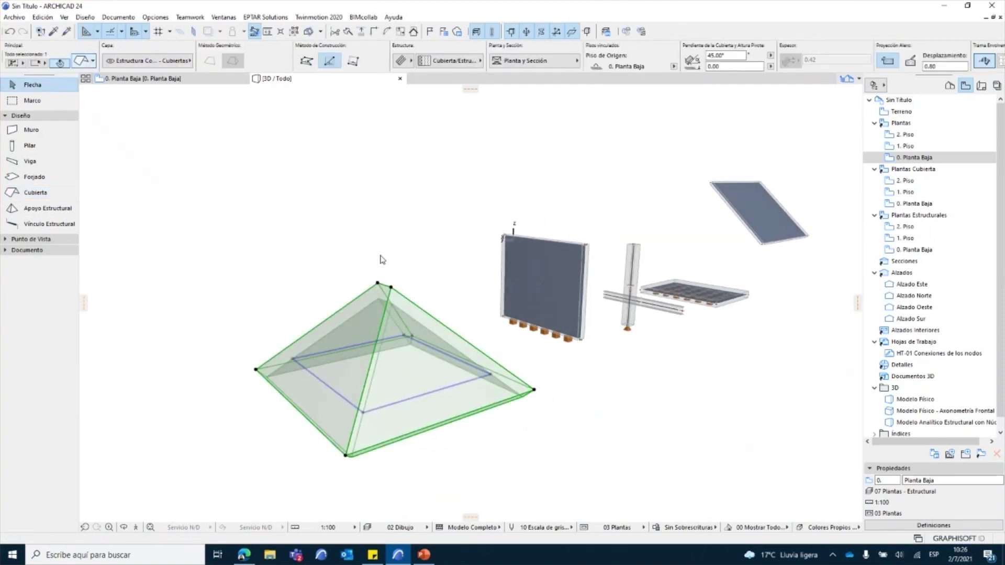
key("ctrl+t")
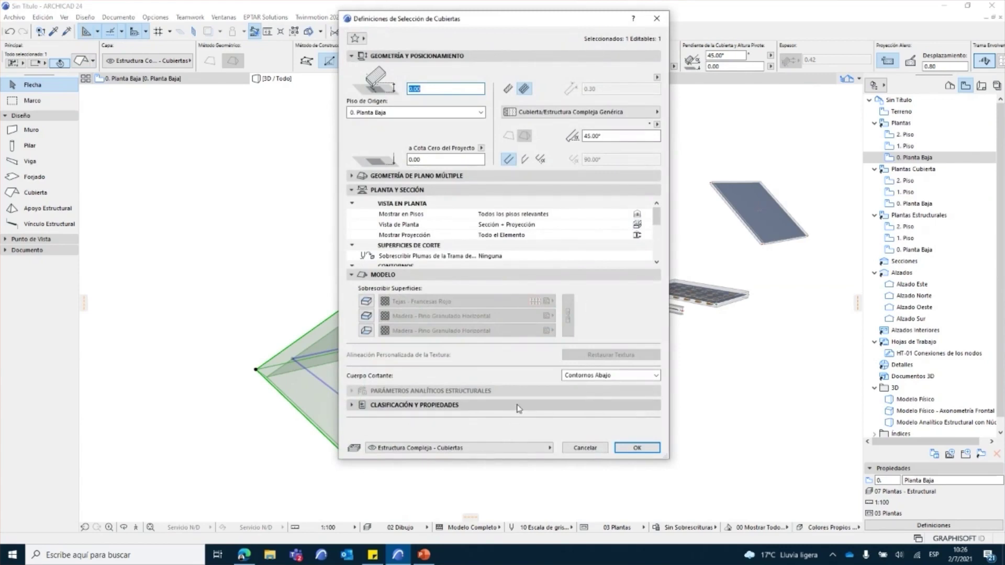
left_click(602, 404)
left_click(435, 372)
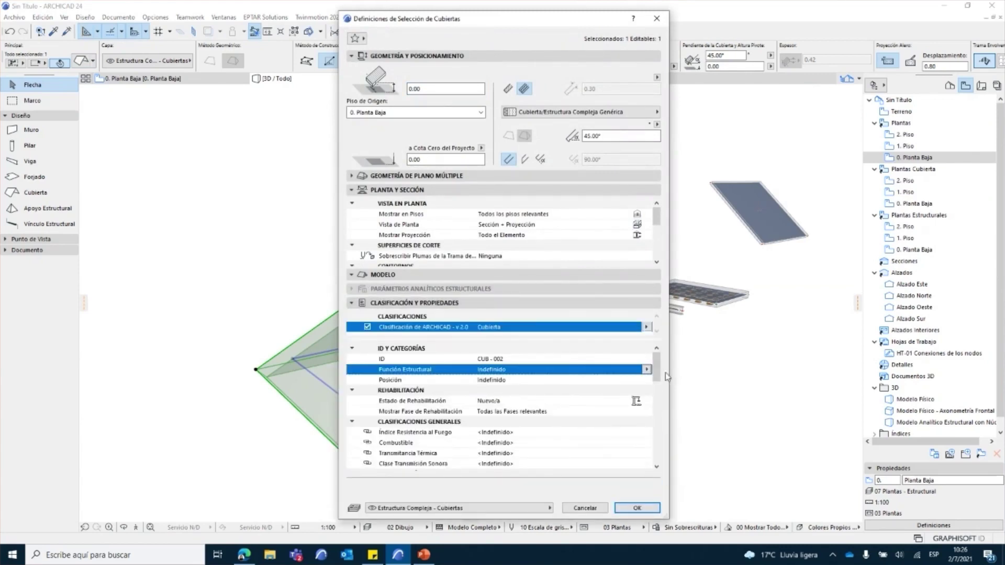
left_click(648, 370)
left_click(682, 370)
left_click(637, 508)
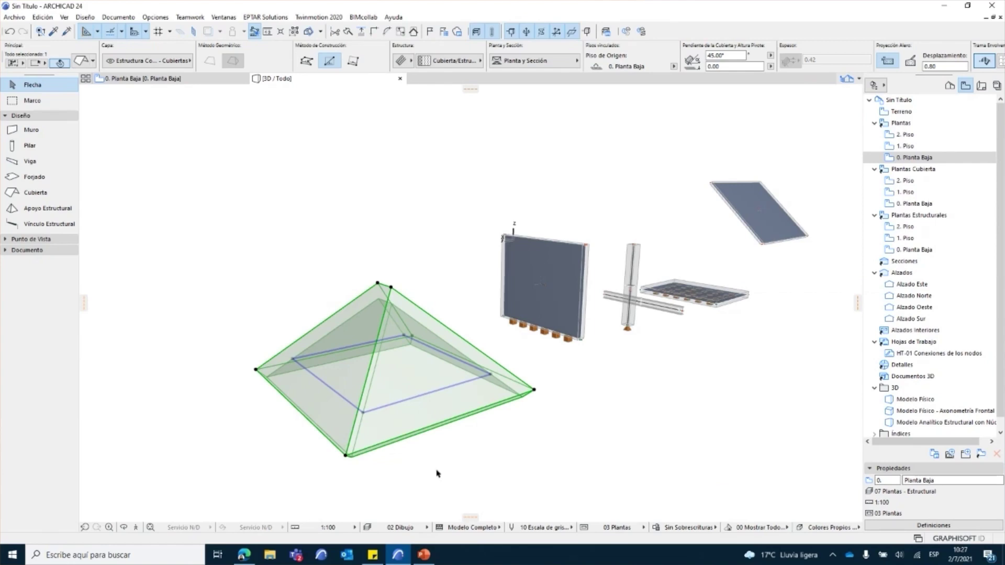
Split the multi-plane roof into single-plane roofs and select its individual planes to check them.
right_click(389, 303)
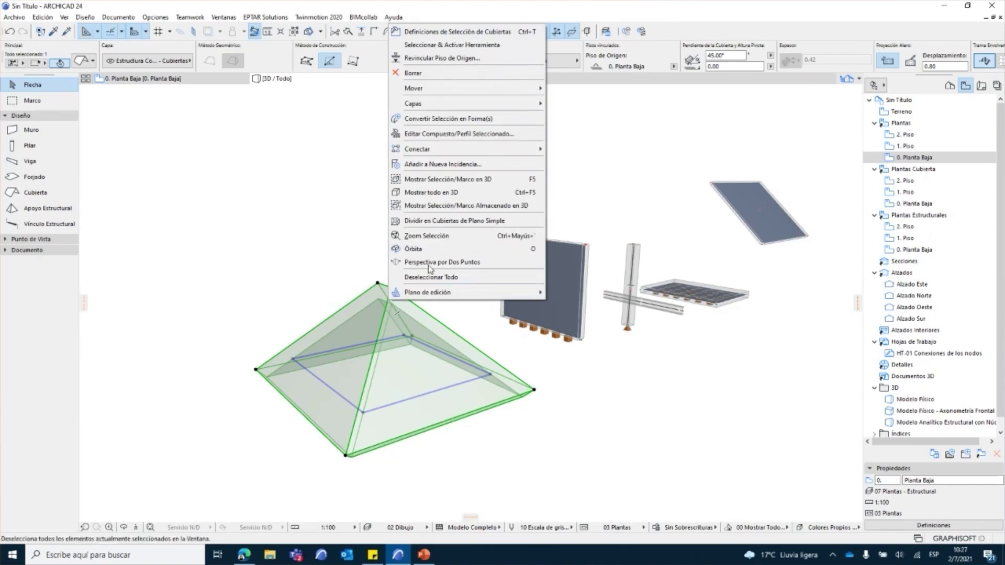
left_click(454, 221)
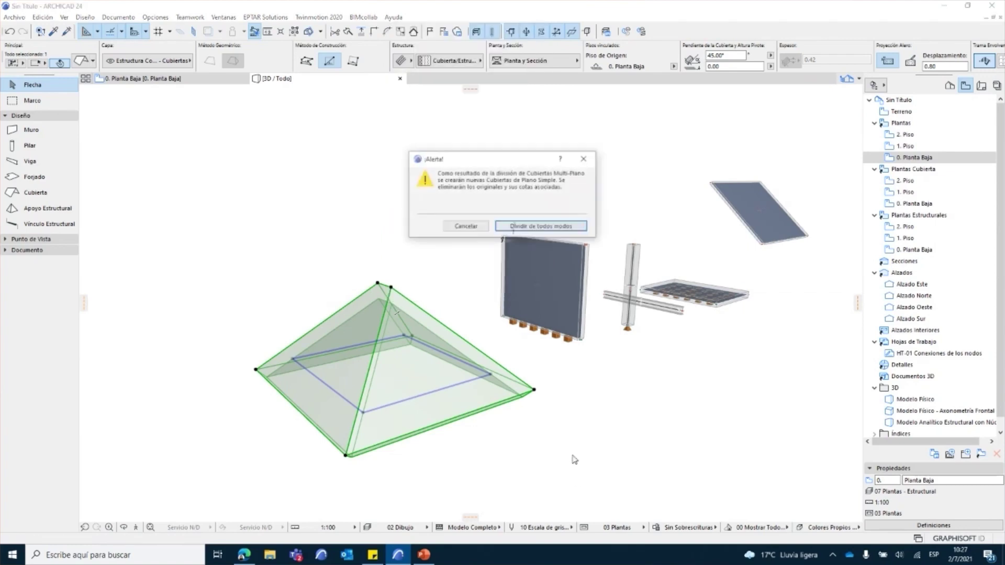
left_click(547, 230)
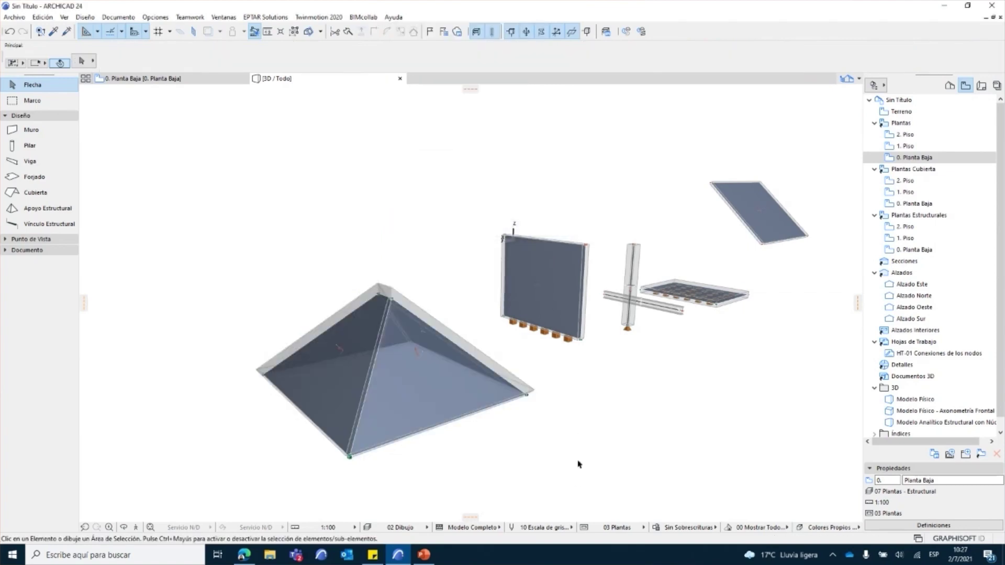
scroll(502, 444, "up", 5)
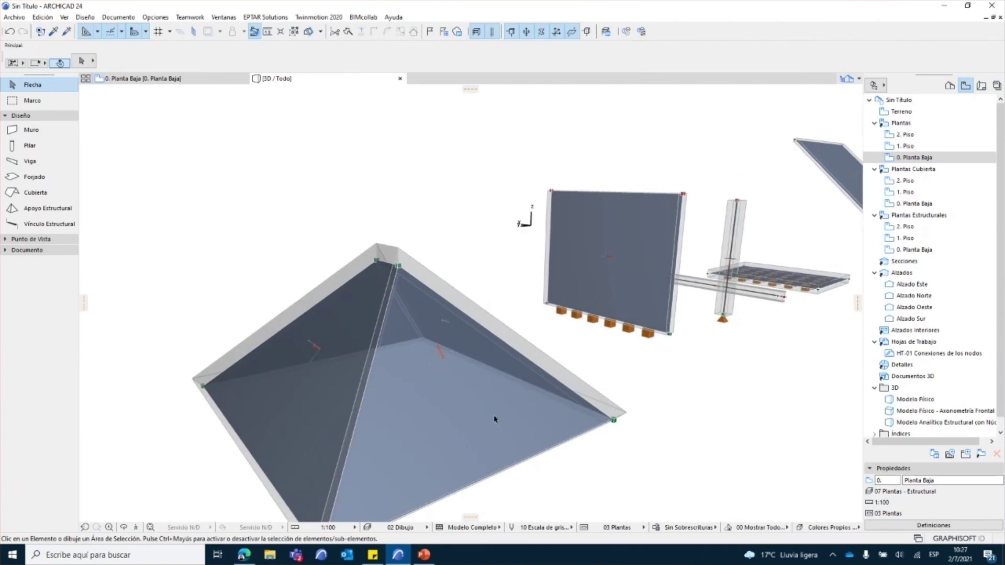
left_click(499, 423)
left_click(453, 235)
left_click(473, 423)
left_click(344, 368)
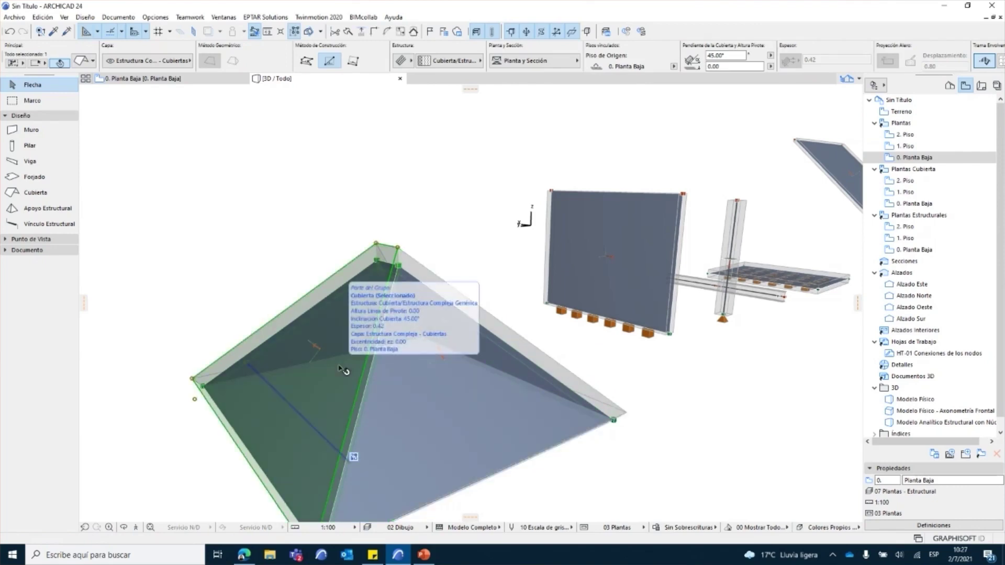
key("Escape")
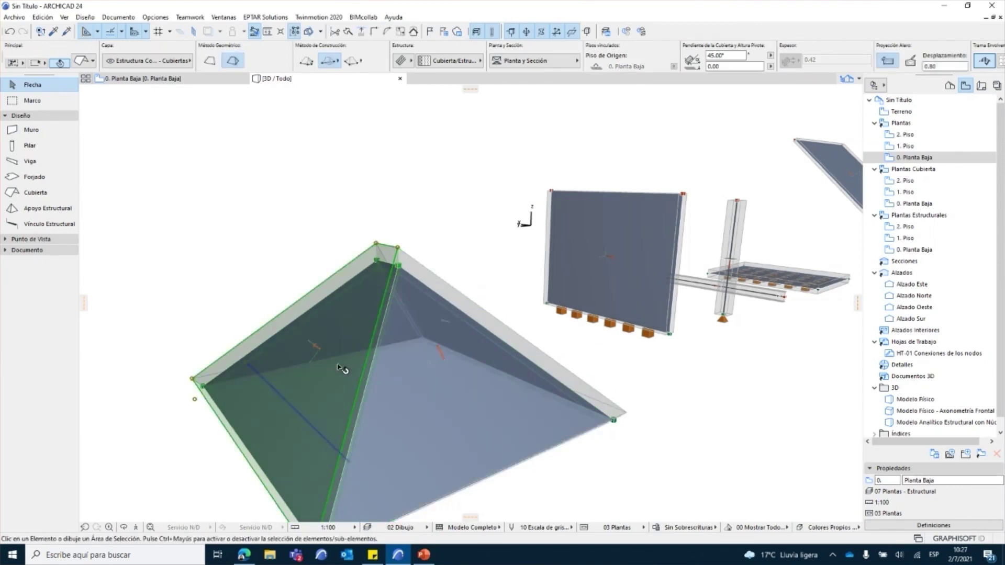
Delete all the planes of the split roof.
scroll(347, 366, "down", 5)
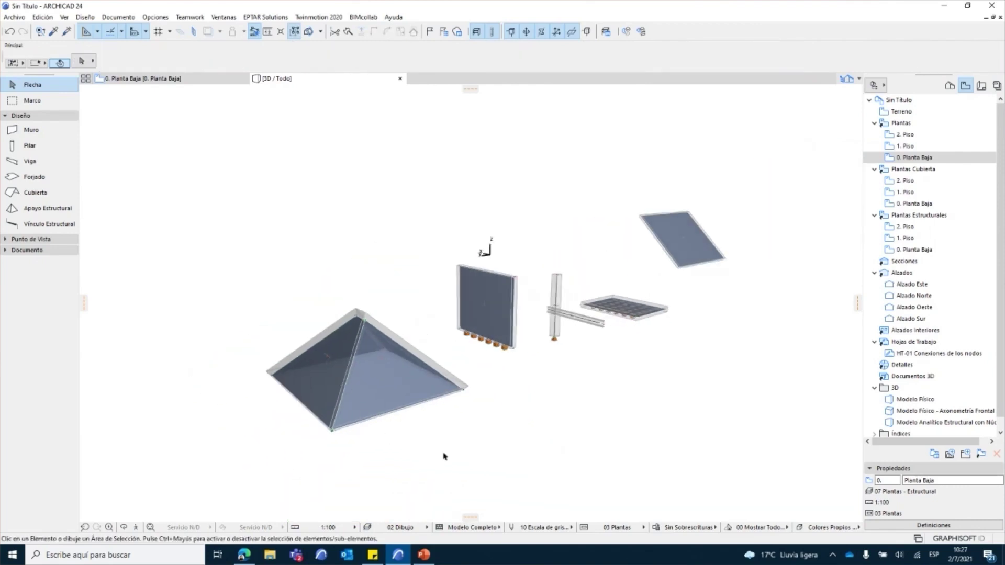
left_click_drag(444, 457, 271, 289)
key("Delete")
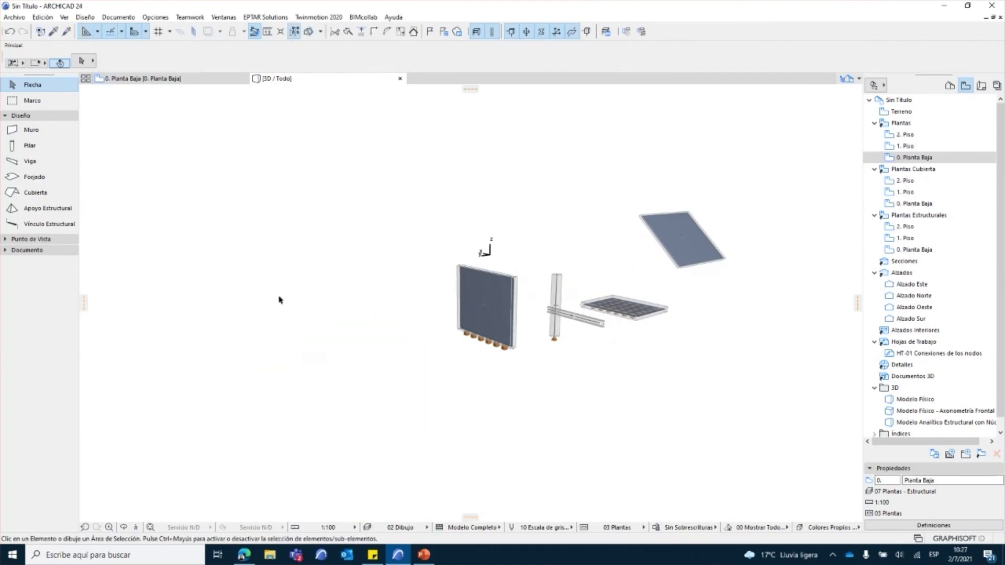
Start a grid system on the 0. Planta Baja floor plan with Pilar elements placed at the grid line intersections.
left_click(152, 80)
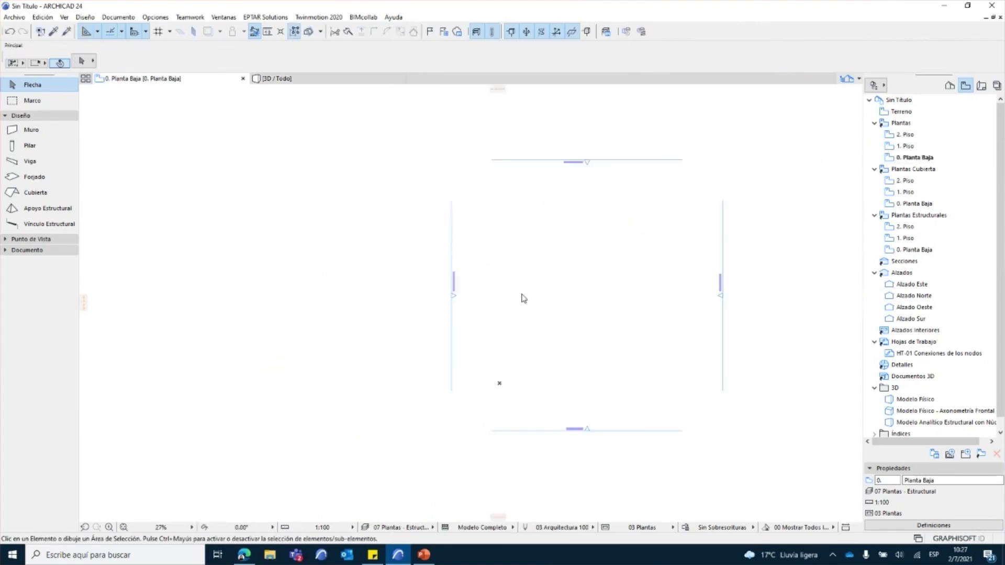
scroll(543, 326, "down", 3)
scroll(523, 359, "up", 6)
middle_click_drag(565, 352, 509, 397)
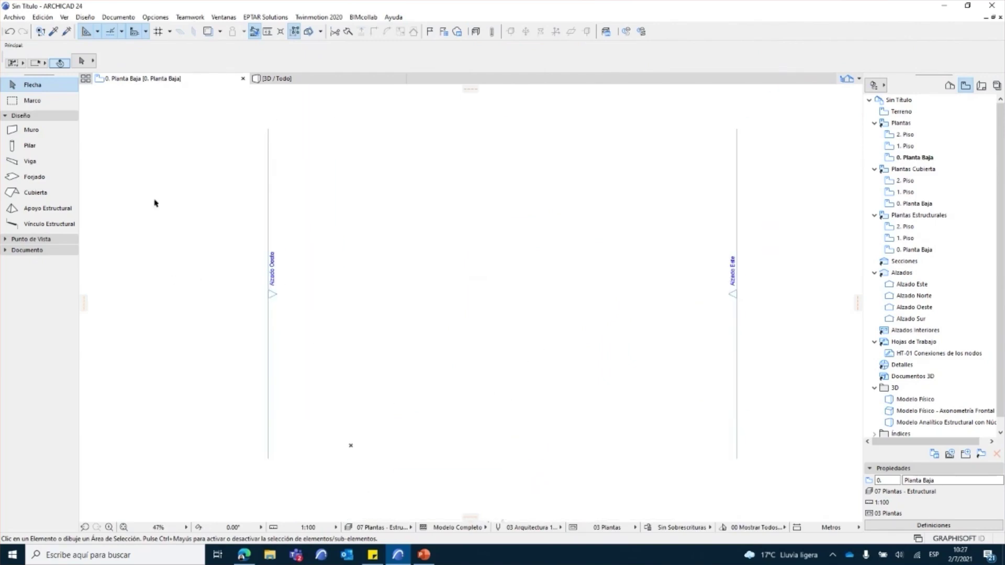
left_click(85, 17)
left_click(145, 276)
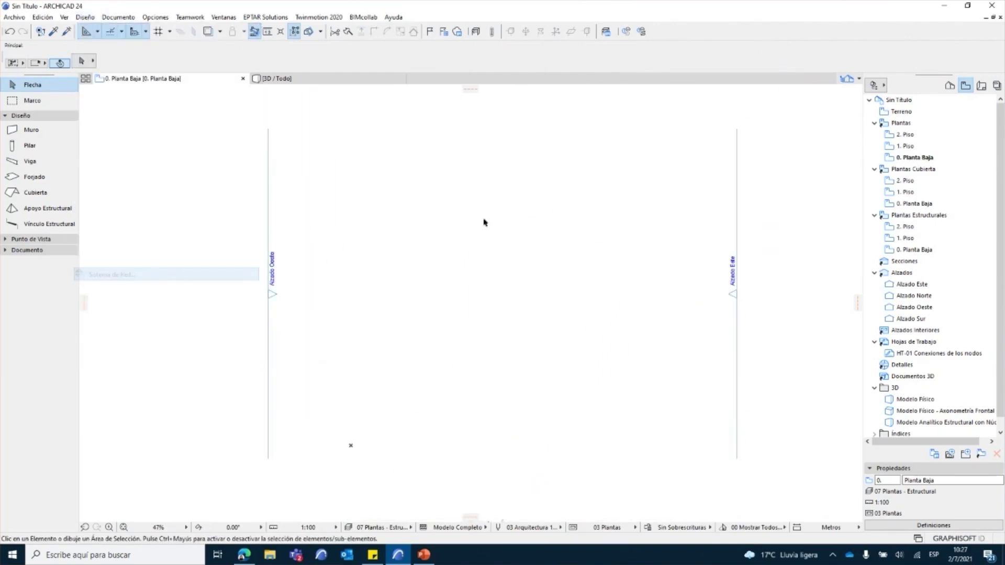
left_click(419, 101)
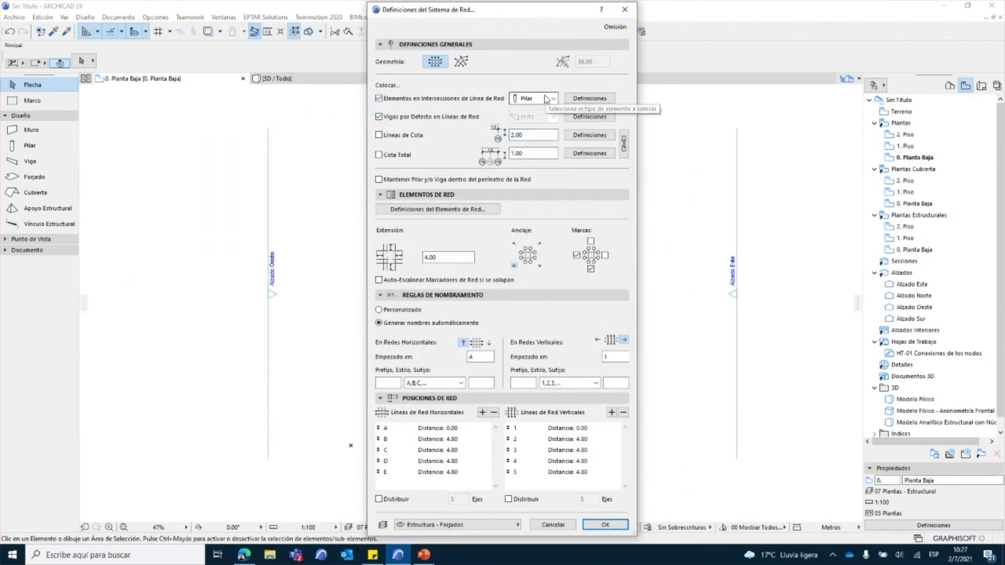
Set the grid columns' structural function to Elemento De carga and their top offset from 1. Piso to 0.00.
left_click(579, 99)
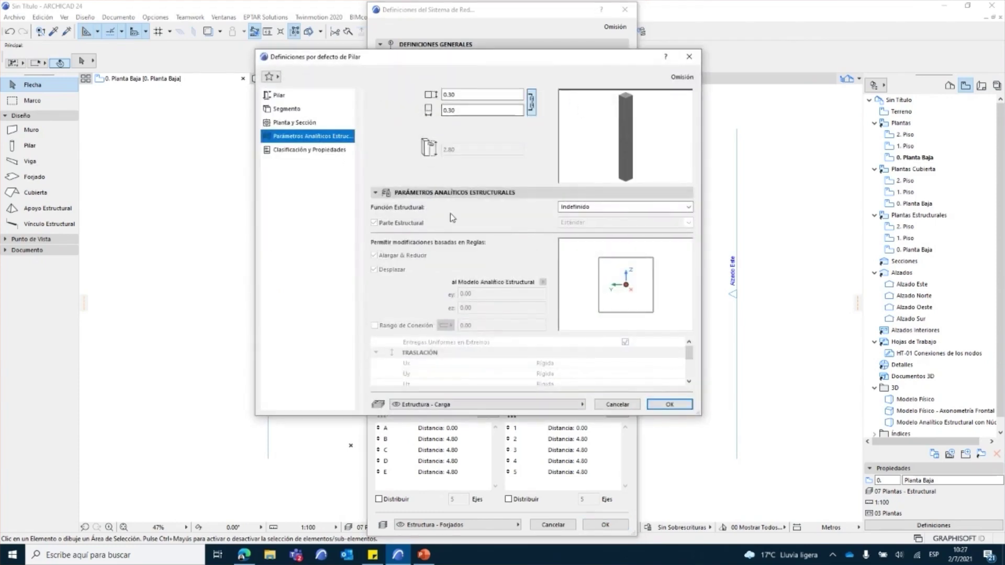
left_click(650, 207)
left_click(586, 215)
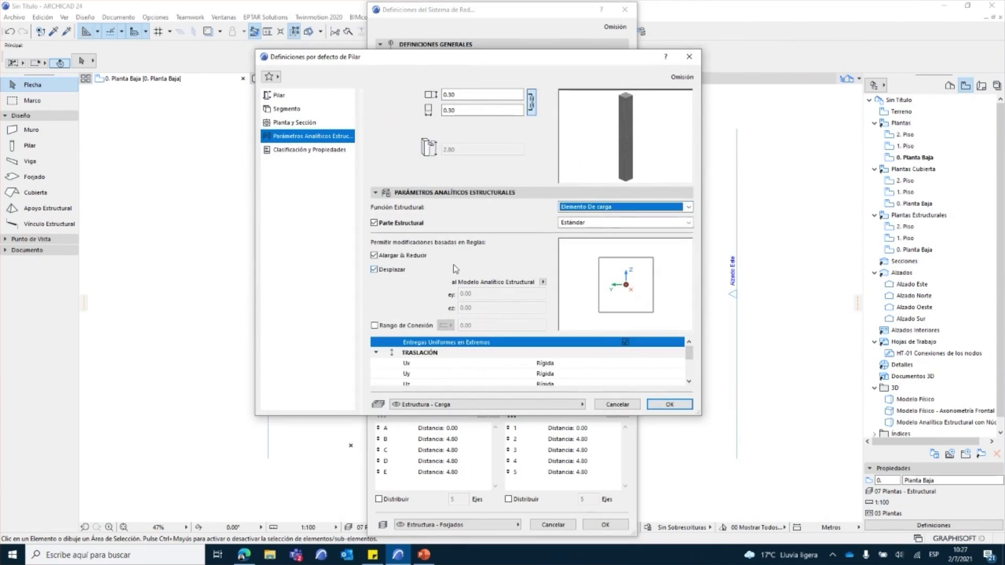
left_click(318, 96)
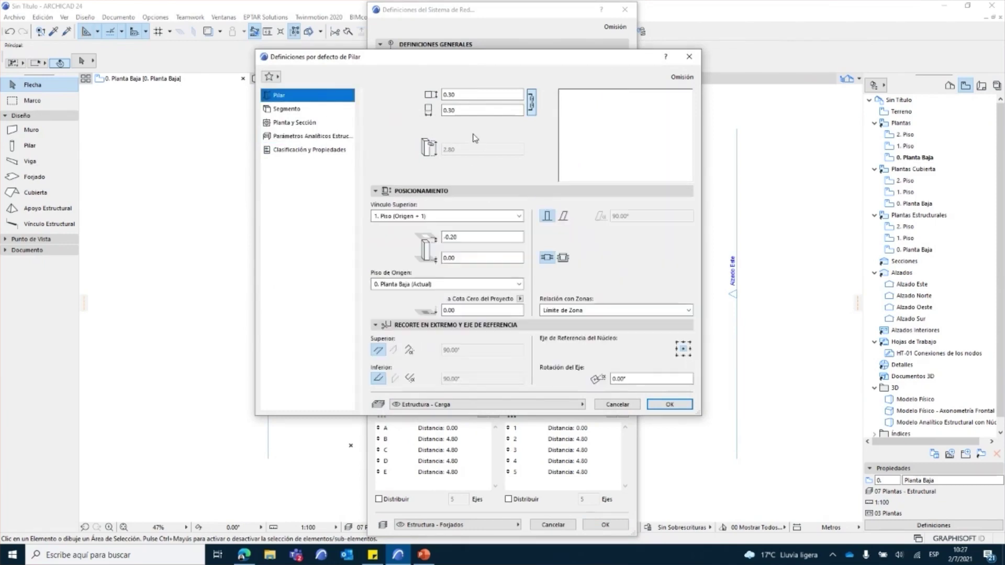
double_click(455, 237)
type("0")
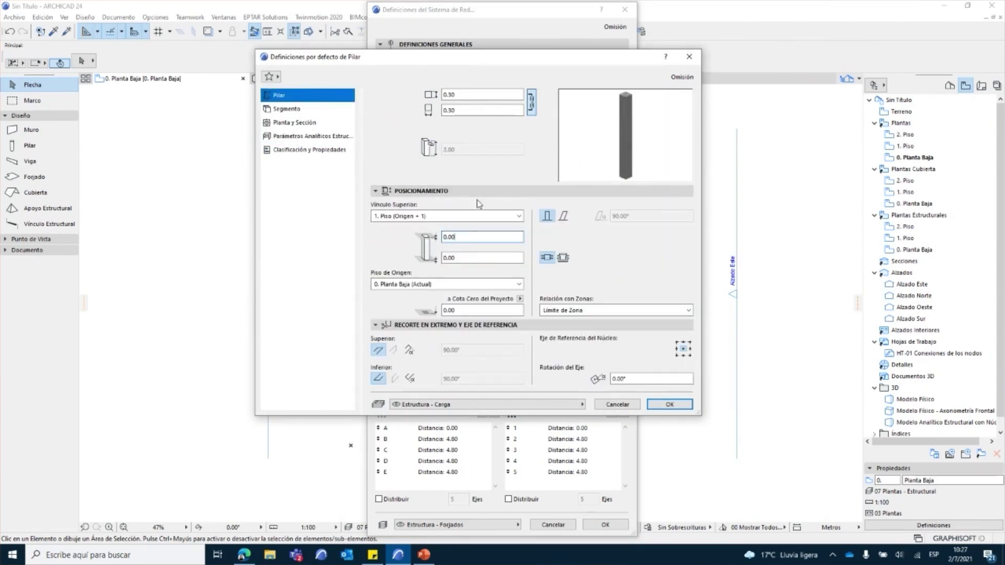
Set the grid columns' cross-section to 0.20 by 0.20 and apply the column defaults.
left_click(297, 137)
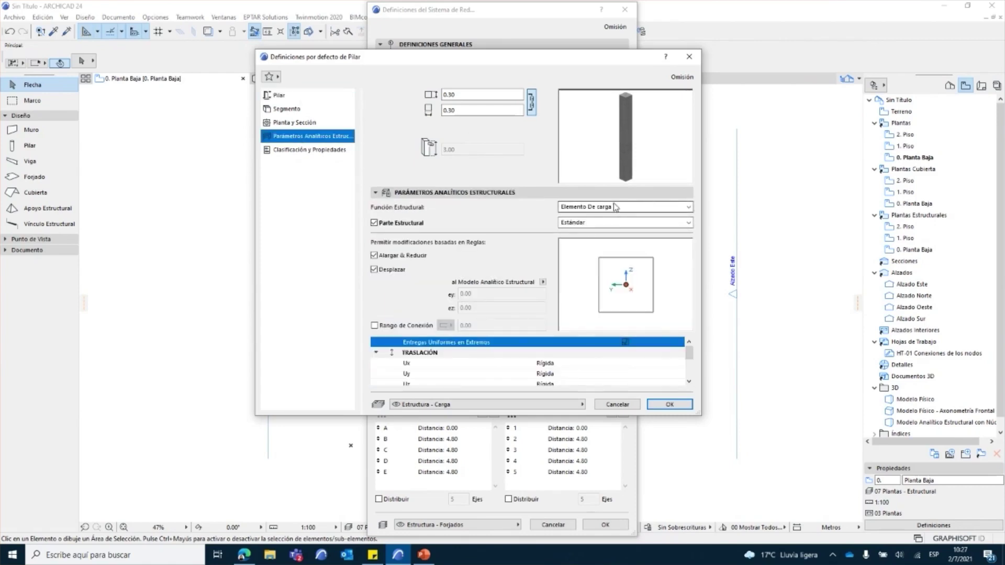
left_click(464, 95)
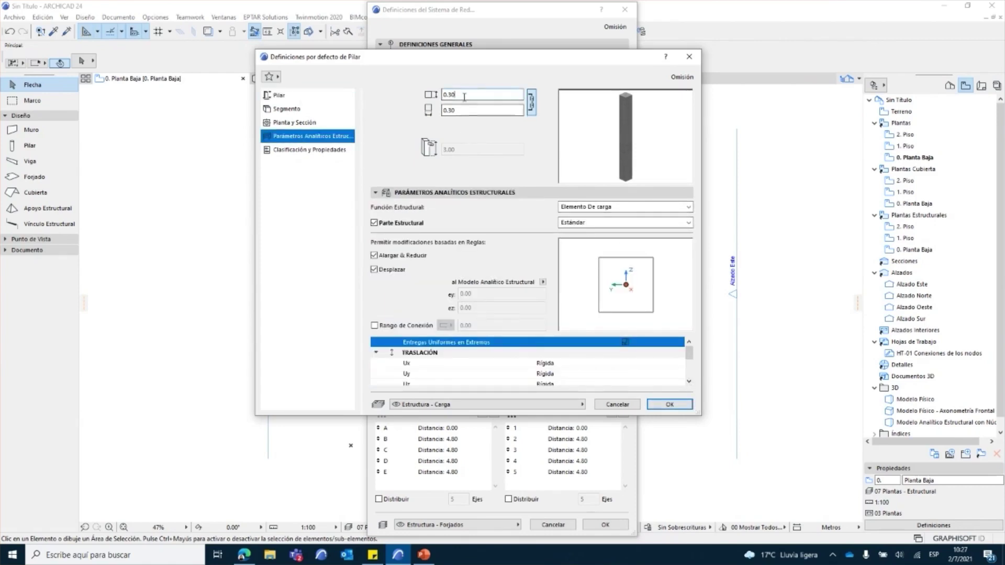
key("BackSpace")
type("20")
left_click(466, 111)
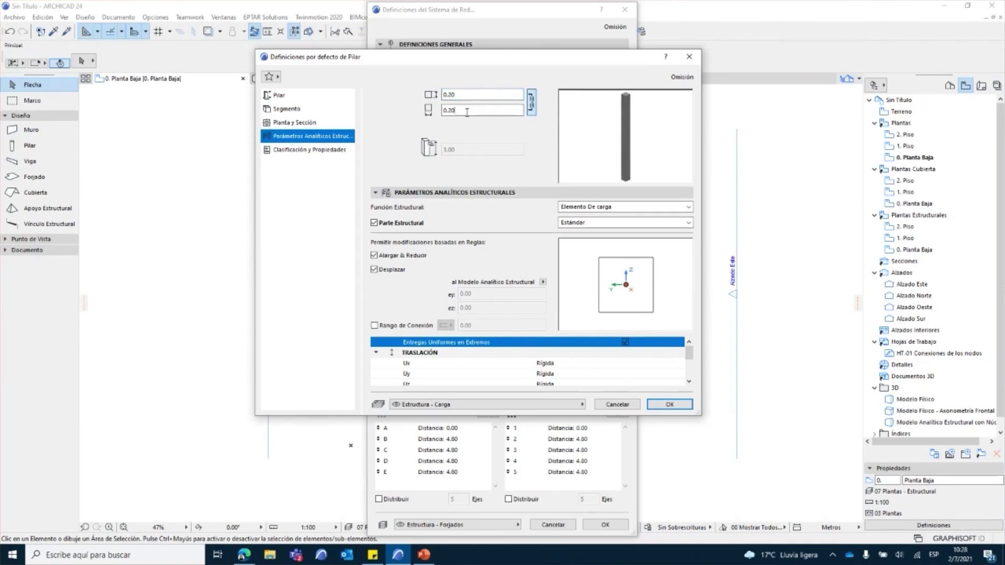
left_click(661, 406)
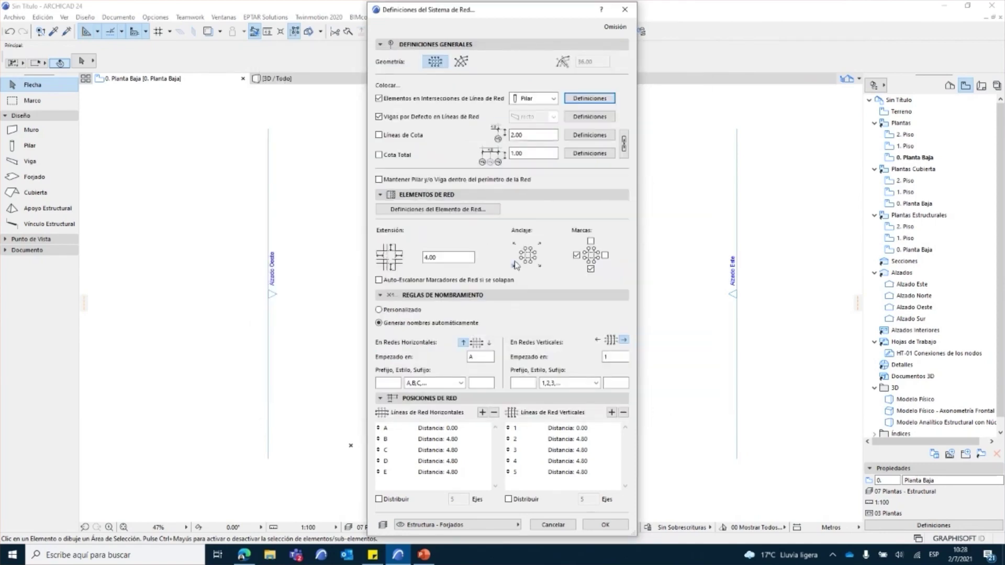
Set the grid beams' structural function to Elemento De carga and their width to 0.20, and apply the beam defaults.
left_click(590, 117)
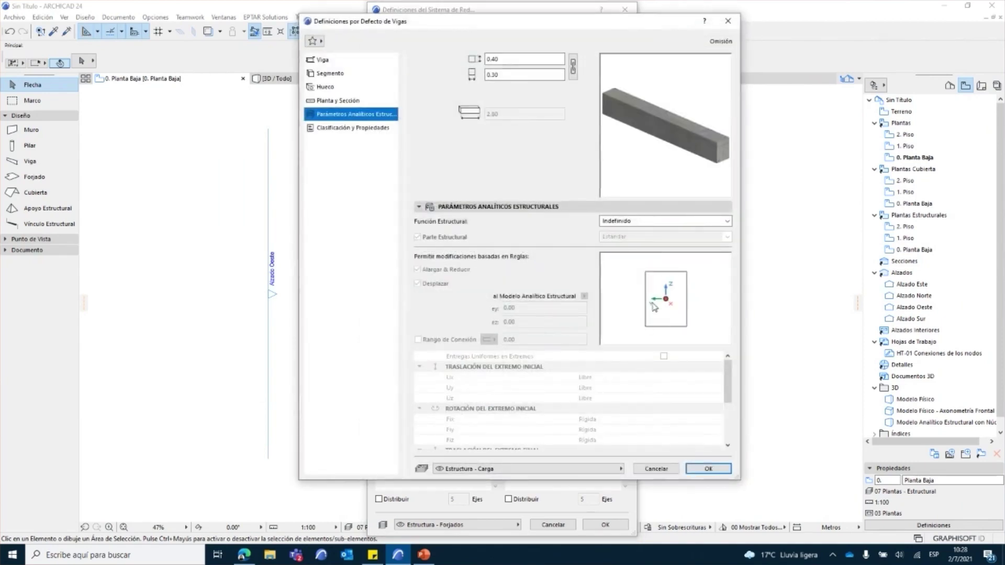
left_click(644, 225)
left_click(646, 237)
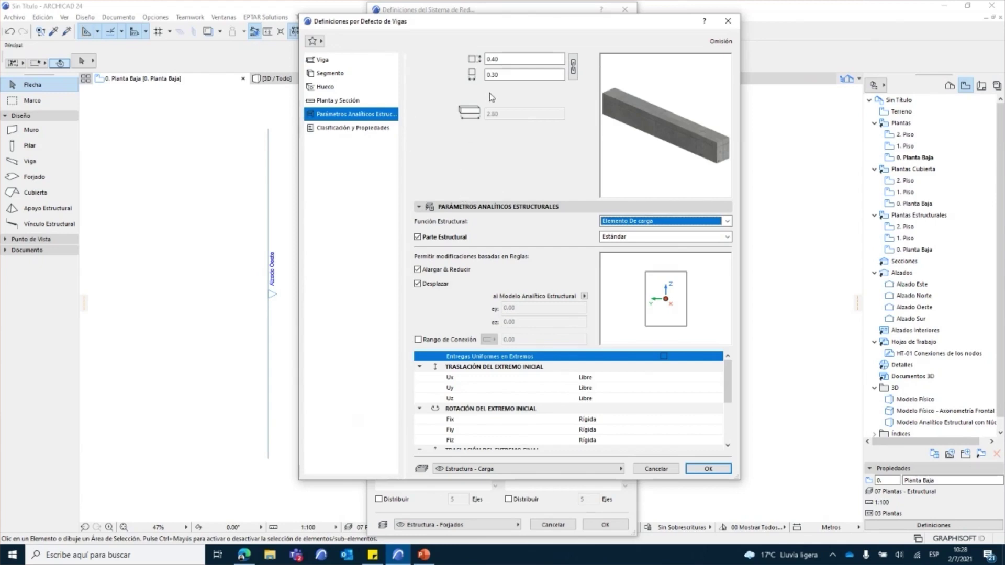
left_click(509, 74)
type("0")
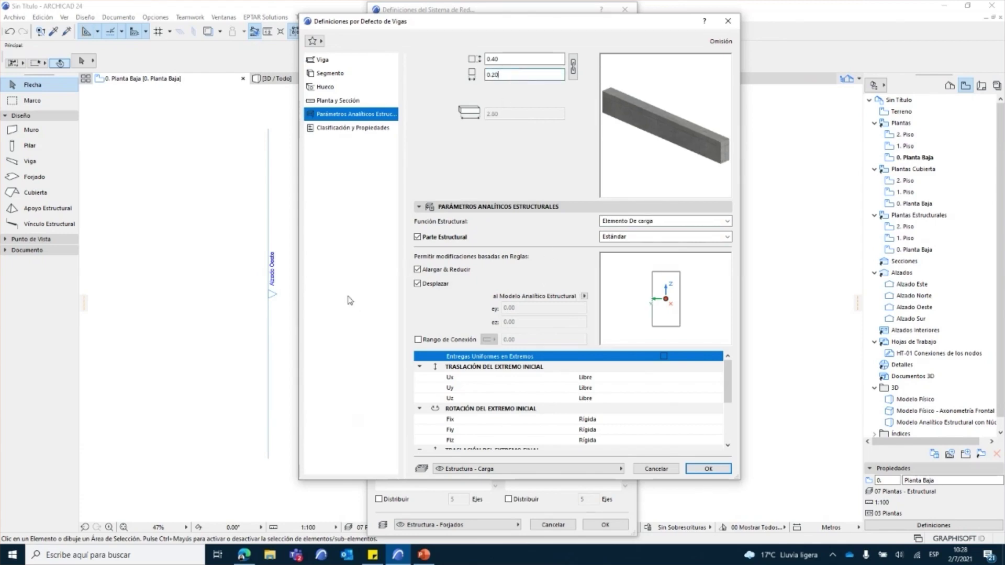
left_click(708, 469)
Set the grid elements to show on Todos los Pisos in plan and apply the grid element defaults.
left_click(465, 210)
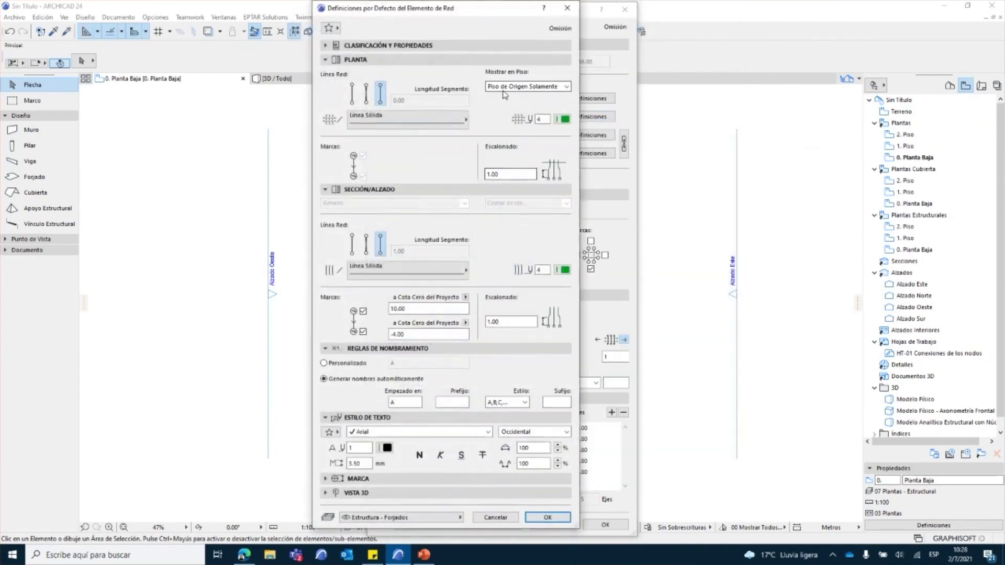
left_click(504, 86)
left_click(507, 125)
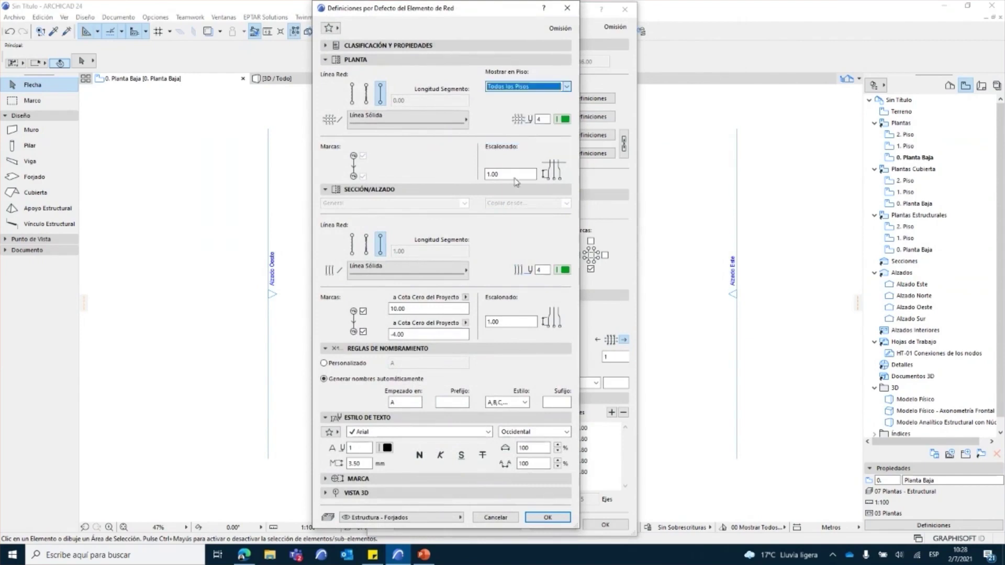
left_click(534, 516)
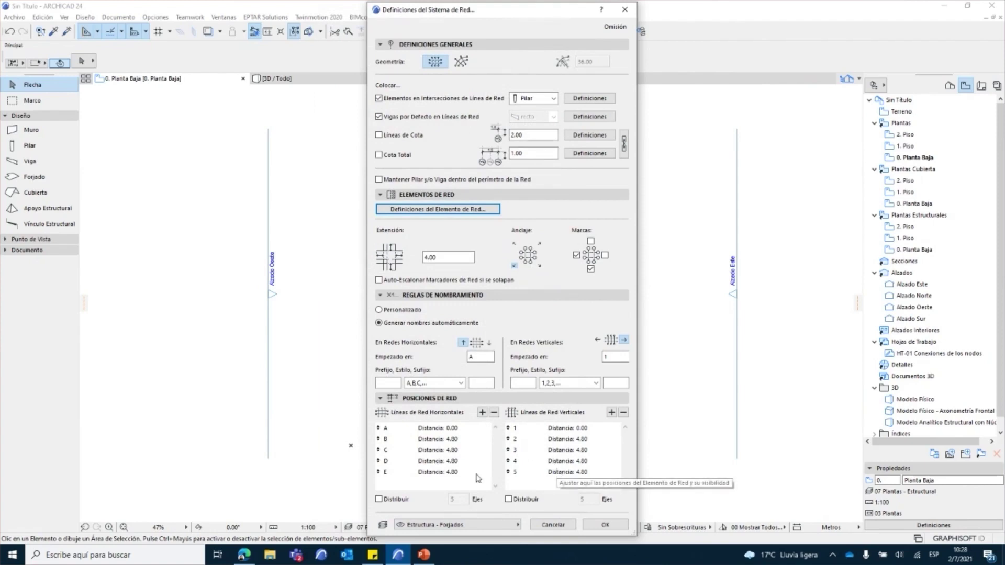
Accept the grid system settings, place the grid horizontally between the west and east elevation lines, and allow elements on other stories.
left_click(615, 525)
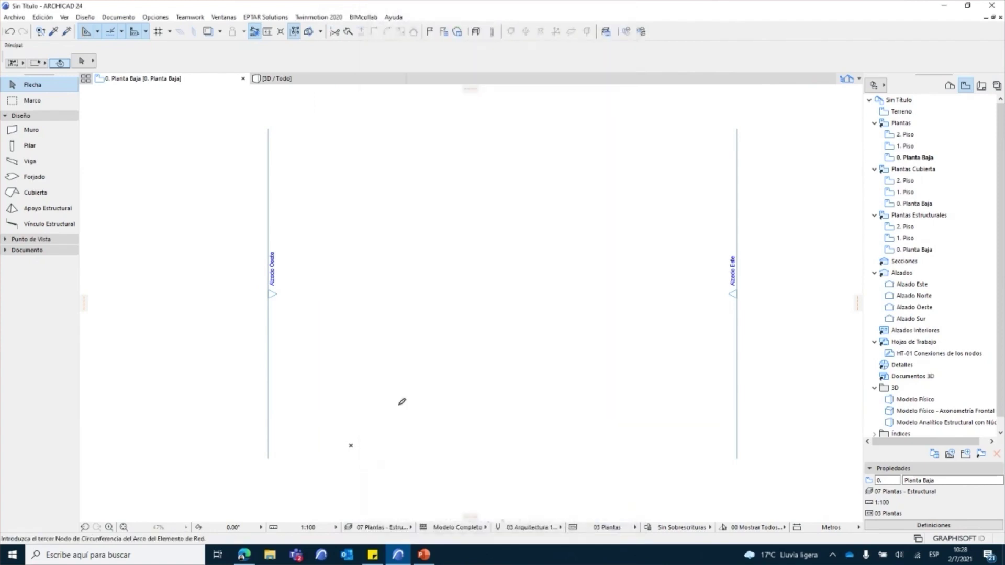
left_click(351, 445)
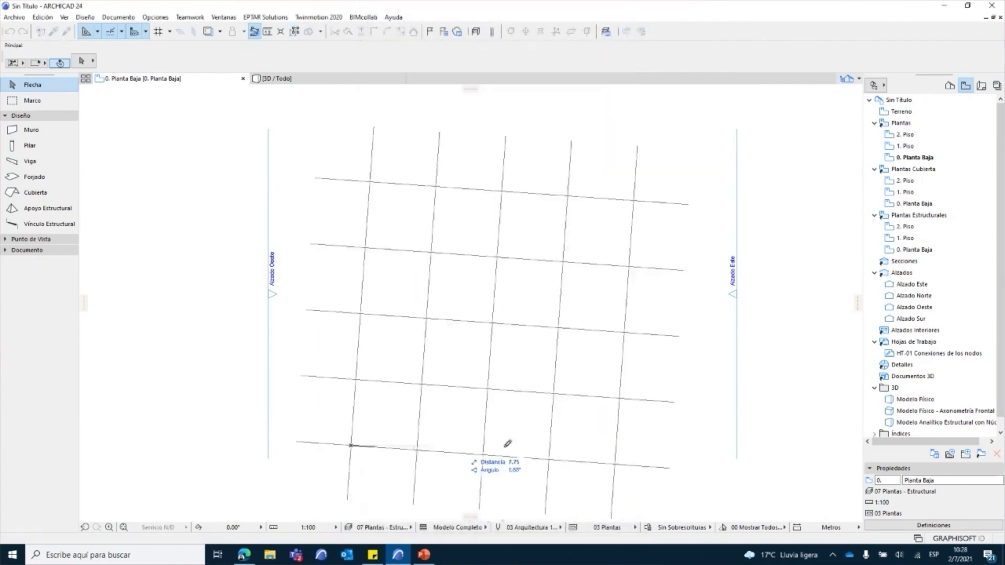
left_click(643, 447)
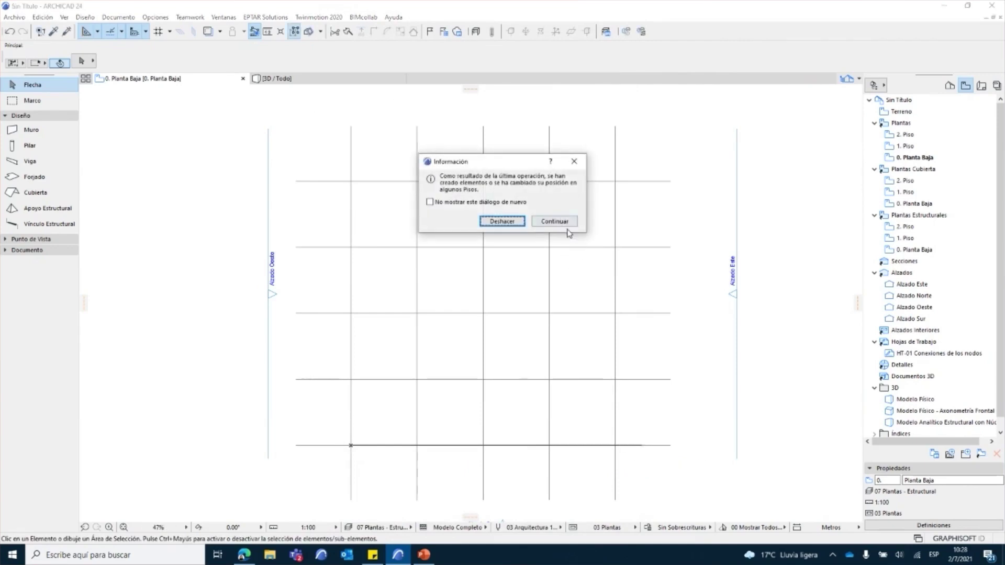
left_click(563, 220)
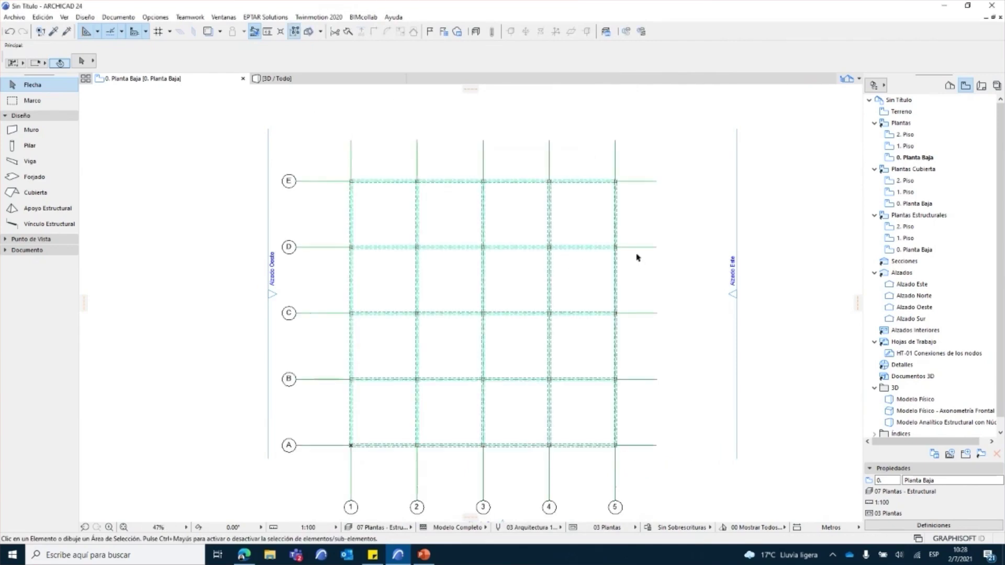
Select the grid's columns and beams in plan and view the multi-storey frame in 3D.
left_click_drag(320, 147, 662, 476)
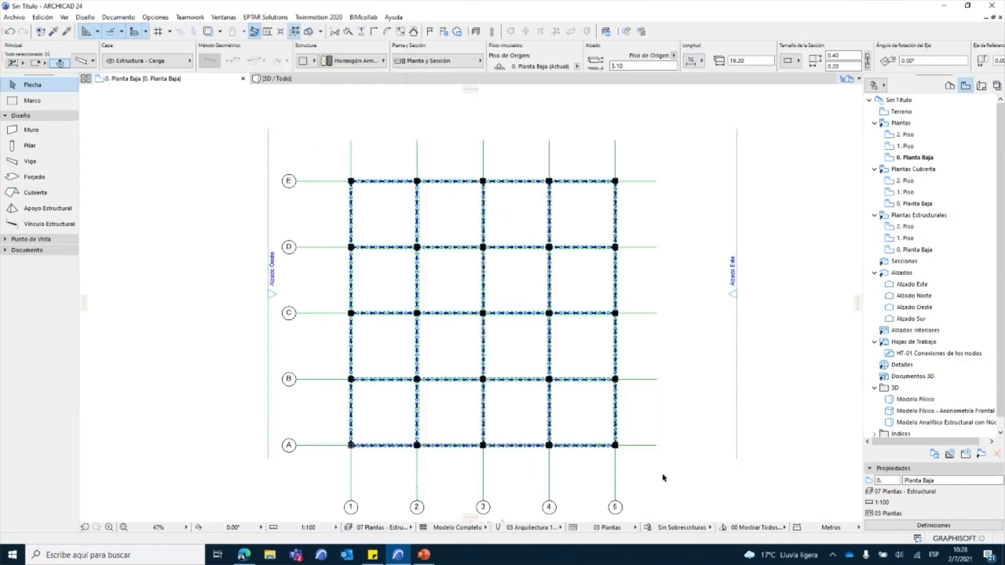
middle_click_drag(398, 280, 466, 329)
key("F5")
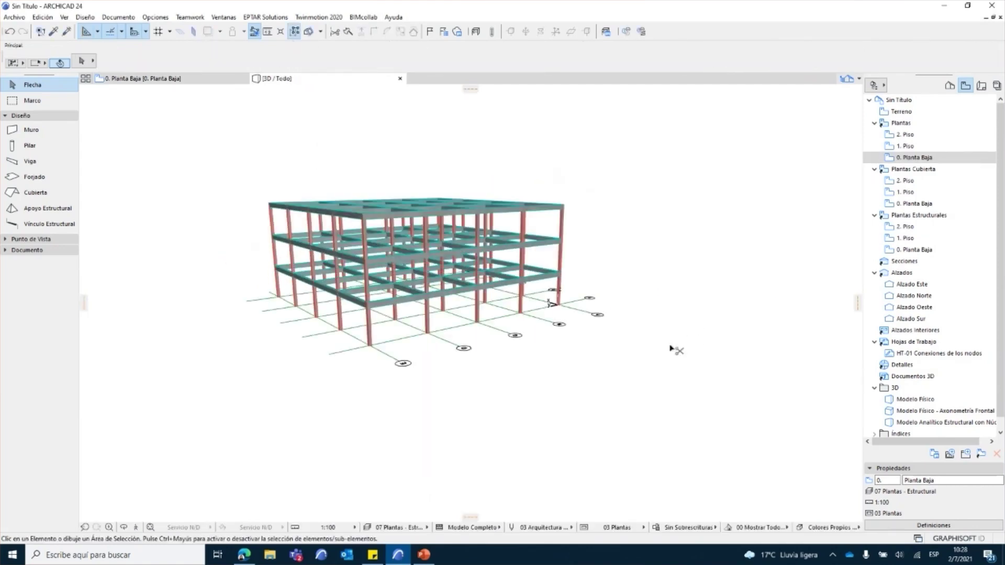
scroll(392, 246, "up", 4)
scroll(391, 247, "up", 2)
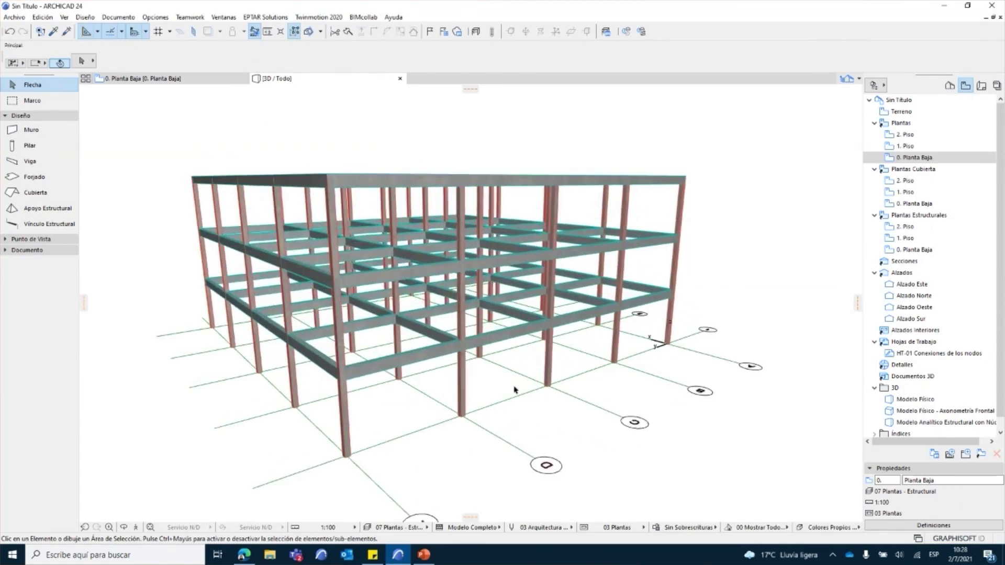
mouse_move(515, 390)
middle_mouse_down("shift")
mouse_move(536, 429)
mouse_move(484, 419)
mouse_move(529, 395)
middle_mouse_up("shift")
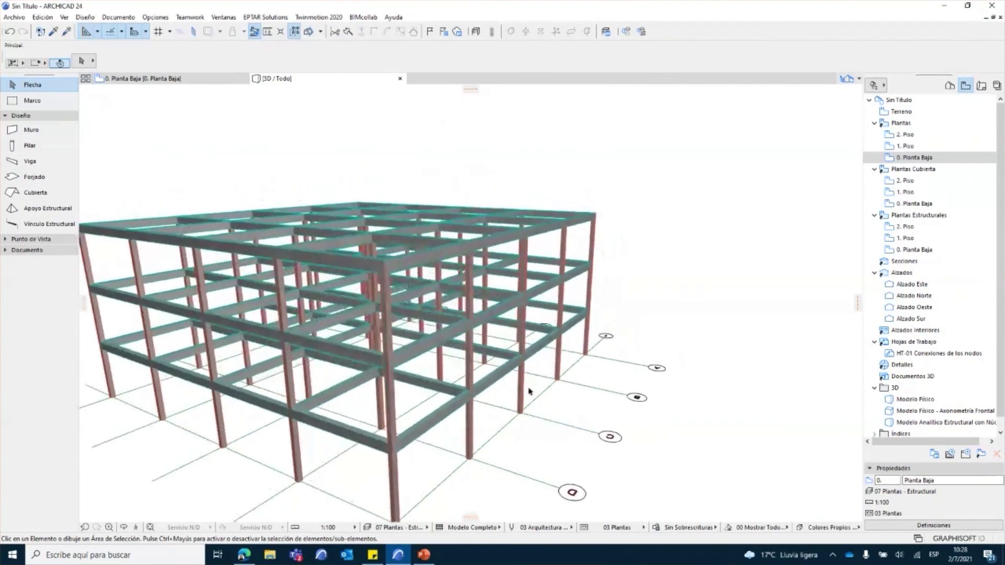
Display the structural analytical model with its end-connection nodes over the physical frame and inspect the beam-column joints.
left_click(475, 34)
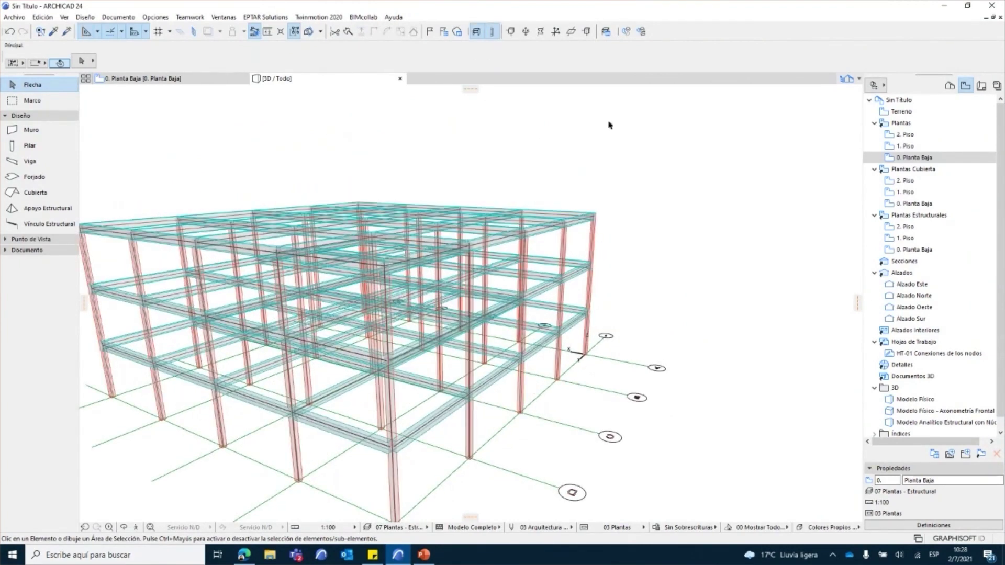
left_click(511, 31)
scroll(407, 277, "up", 10)
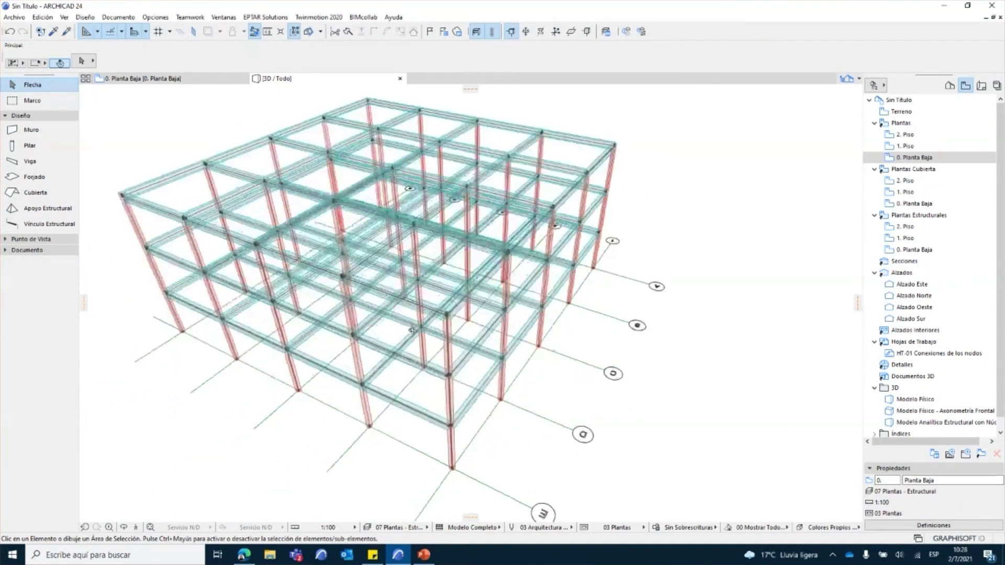
scroll(419, 341, "up", 10)
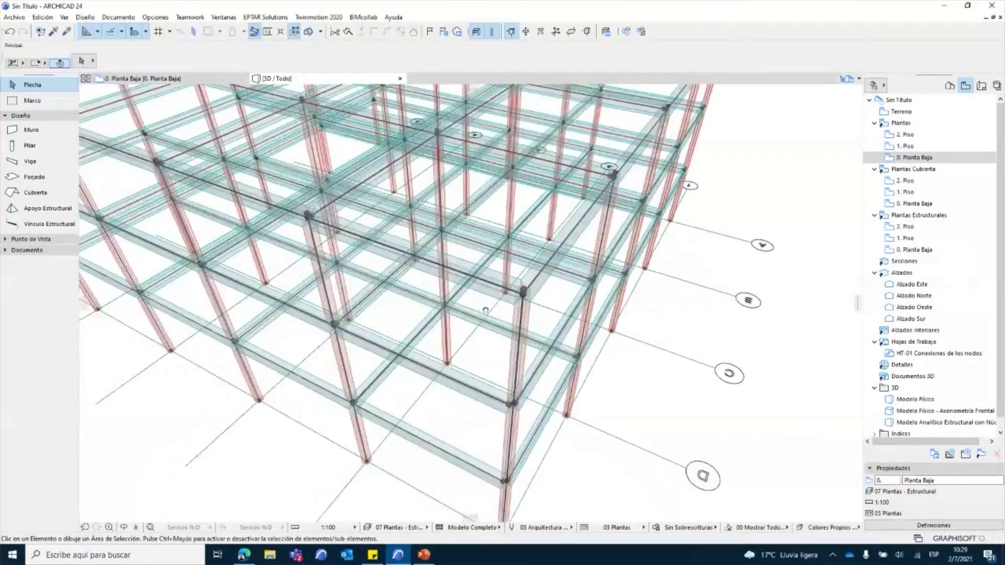
scroll(460, 258, "up", 10)
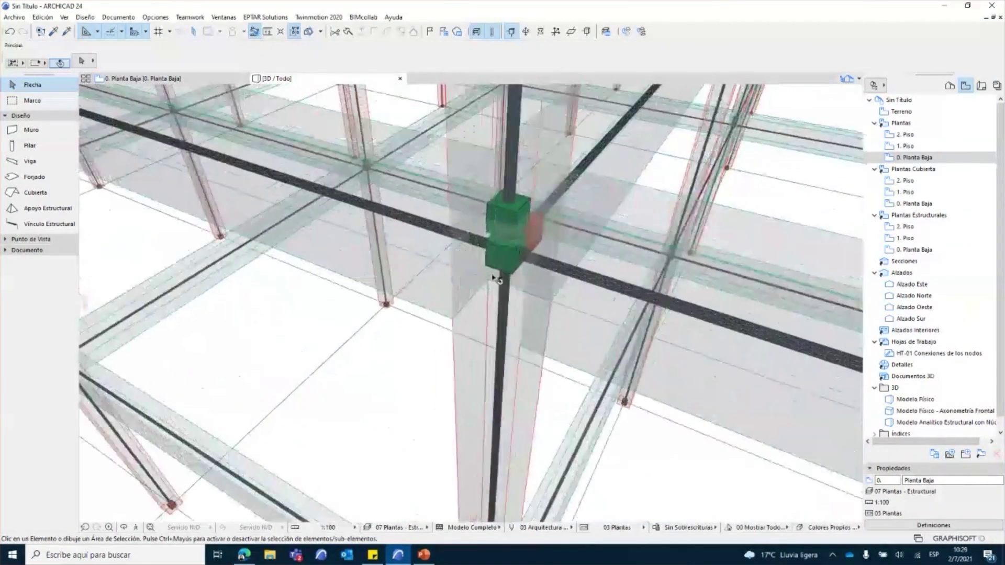
scroll(401, 271, "down", 15)
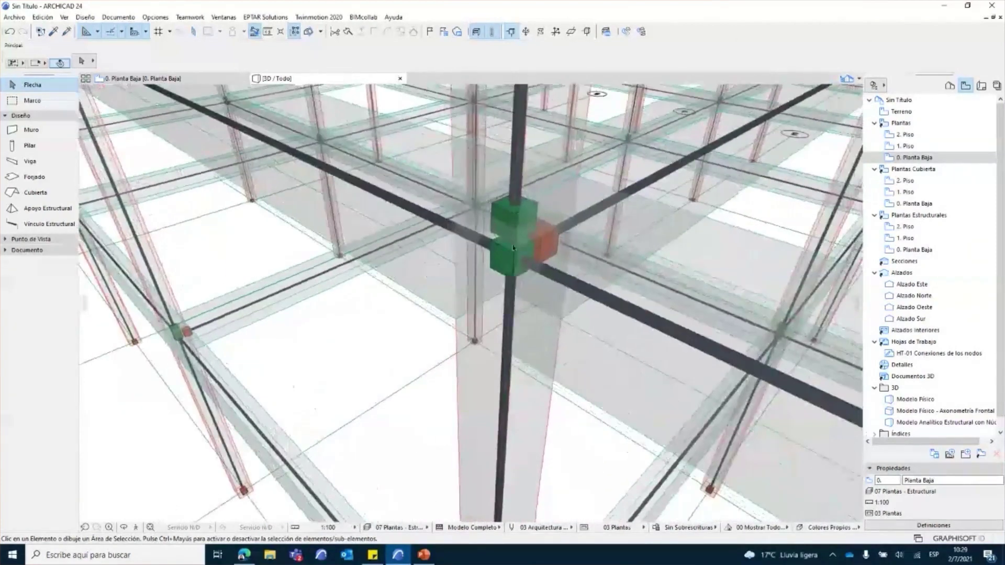
scroll(426, 231, "up", 10)
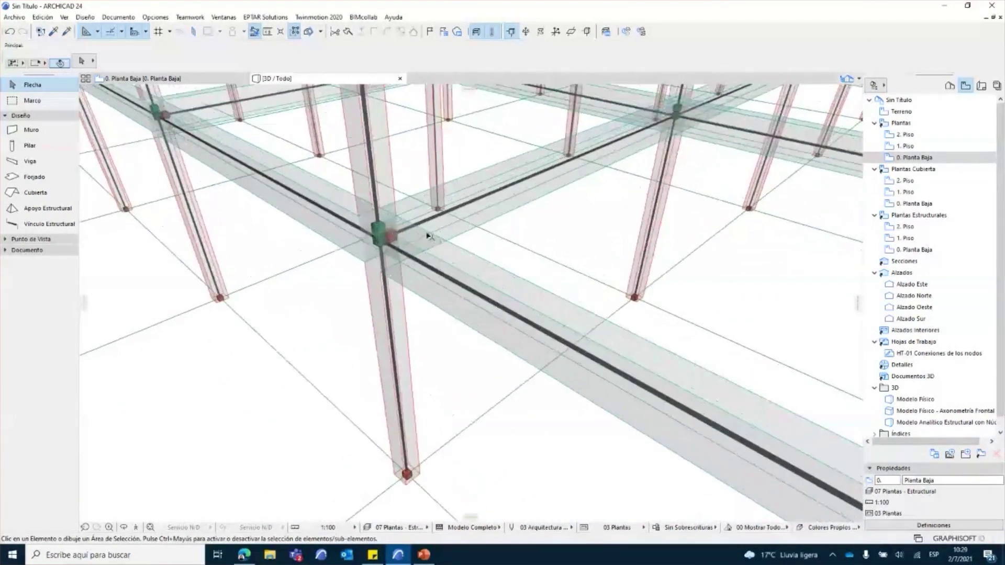
scroll(364, 230, "down", 15)
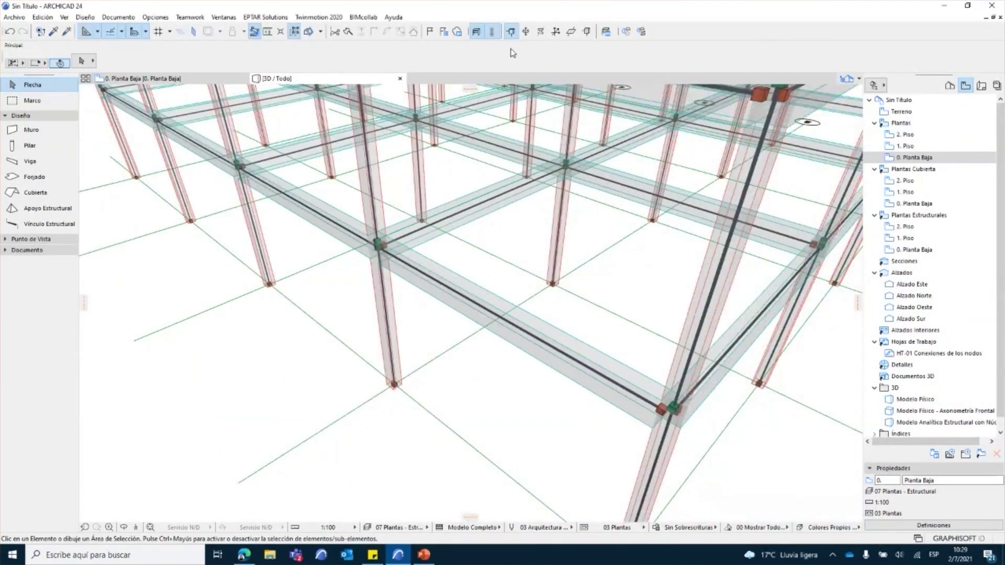
Hide the physical elements so only the analytical model is displayed, and inspect its members and nodes.
left_click(491, 32)
scroll(660, 361, "down", 3)
middle_click_drag(660, 361, 583, 355, "shift")
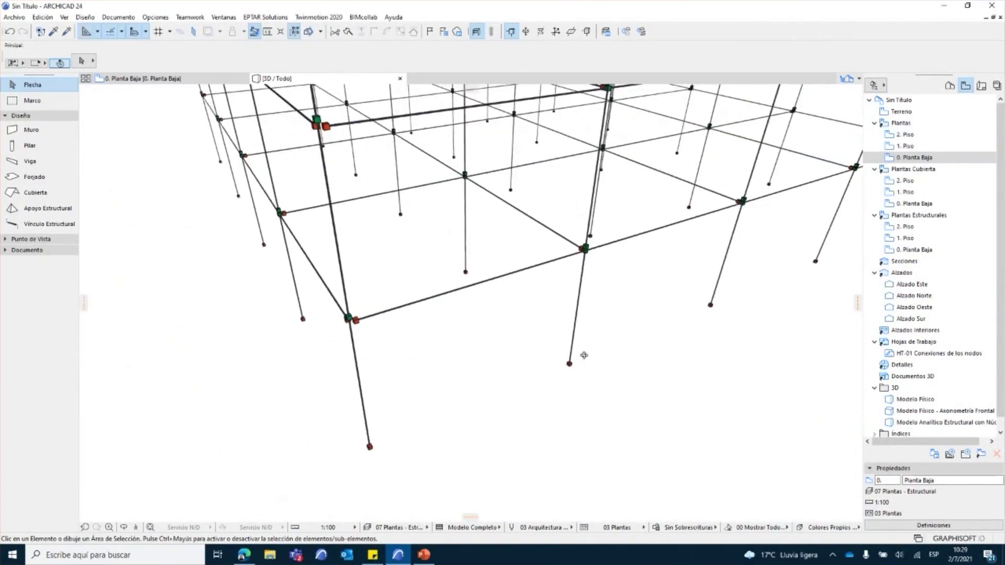
middle_click_drag(431, 231, 451, 255)
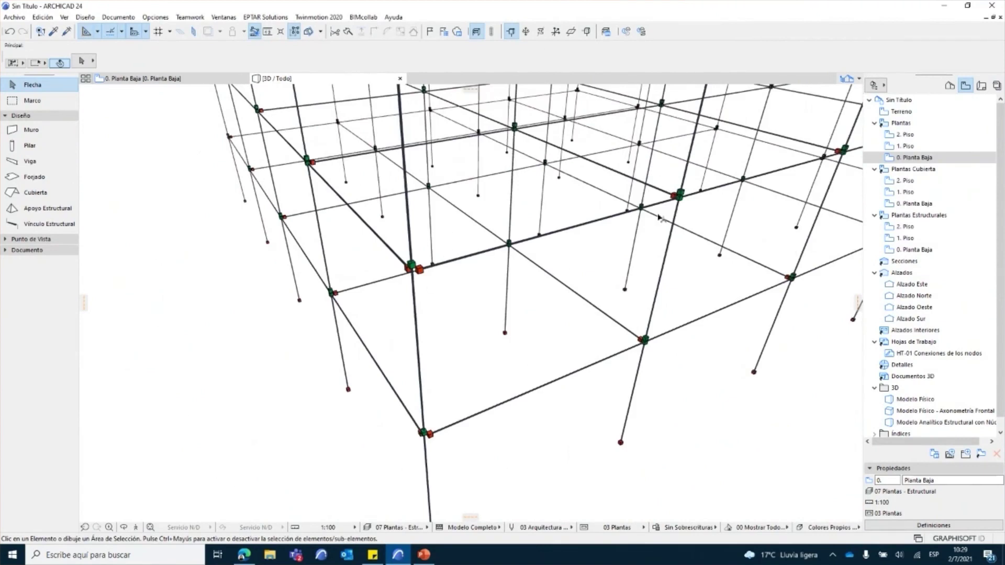
left_click_drag(573, 239, 471, 154)
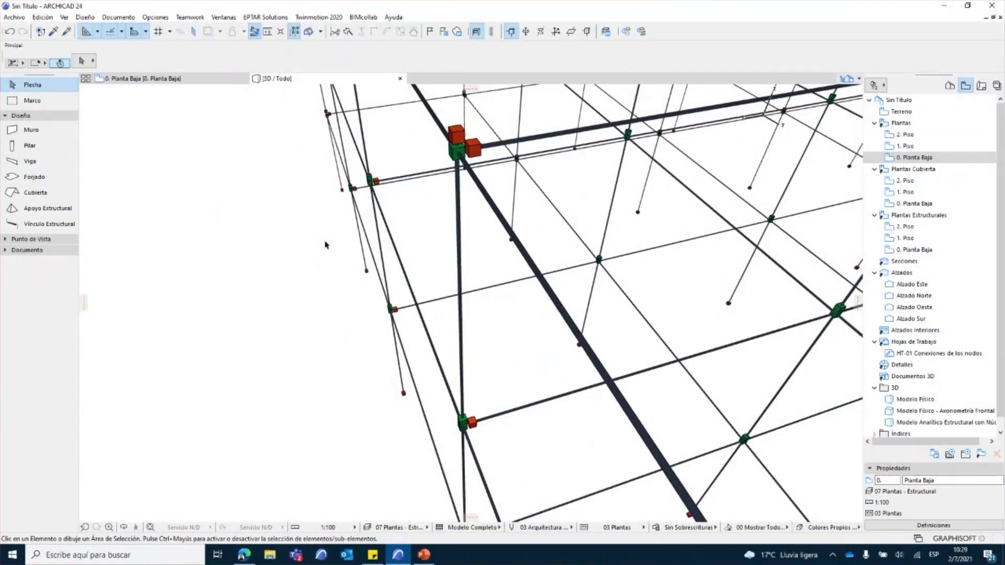
scroll(324, 244, "down", 6)
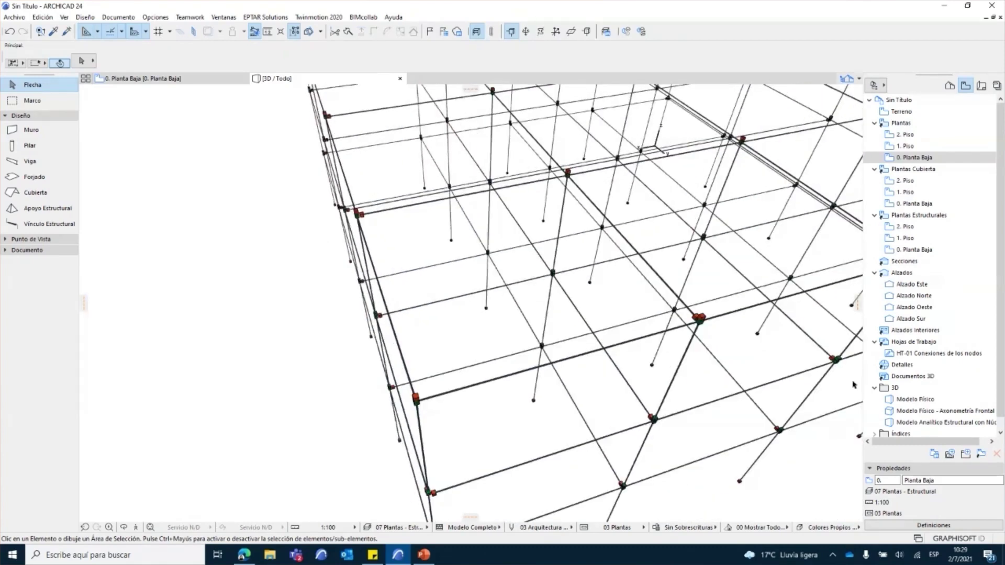
Consult the node-type legend in the HT-01 Conexiones de los nodos worksheet and return to the 3D view.
double_click(950, 355)
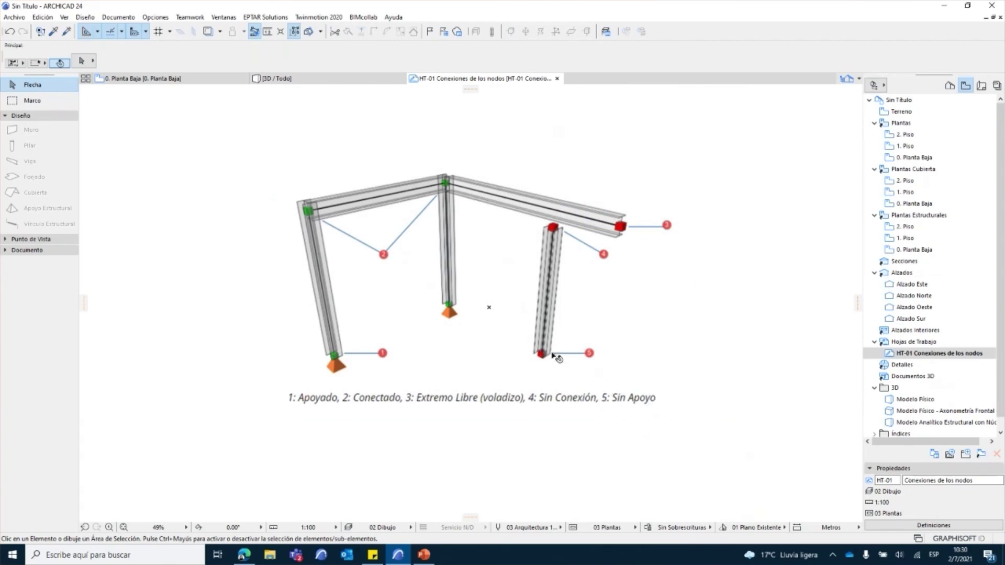
left_click(282, 79)
Examine the analytical nodes at the column bases and across the whole frame for missing supports or connections.
middle_click_drag(589, 297, 645, 214)
scroll(669, 160, "up", 5)
scroll(669, 160, "down", 3)
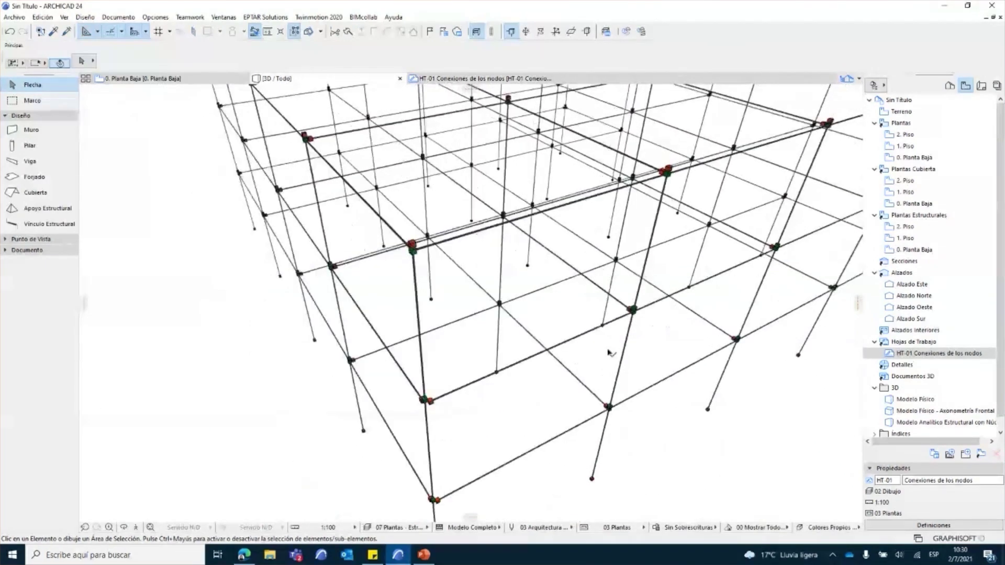
scroll(576, 314, "down", 2)
scroll(478, 411, "up", 5)
scroll(478, 411, "up", 3)
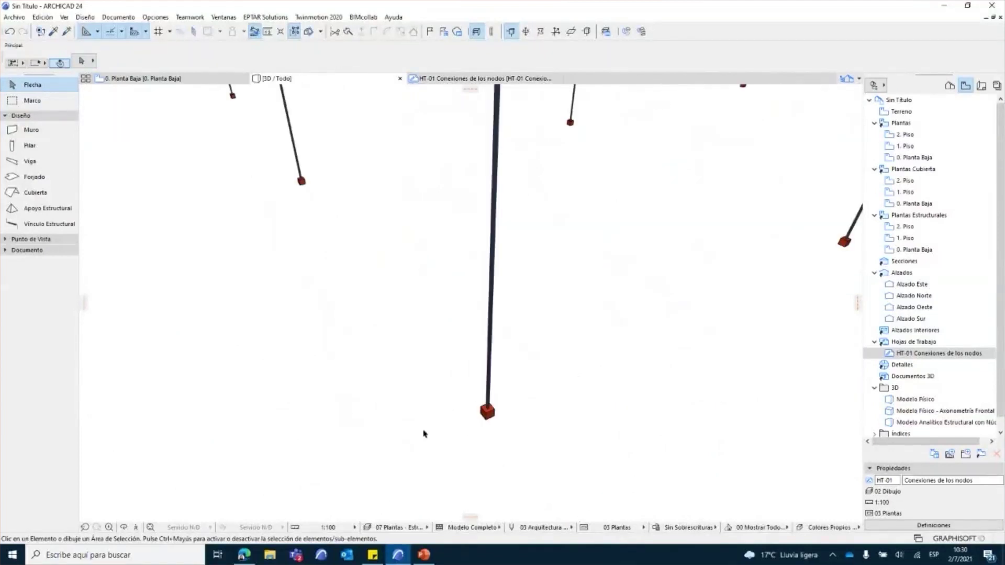
middle_click_drag(497, 415, 446, 414)
scroll(516, 388, "down", 3)
middle_click_drag(527, 385, 455, 364)
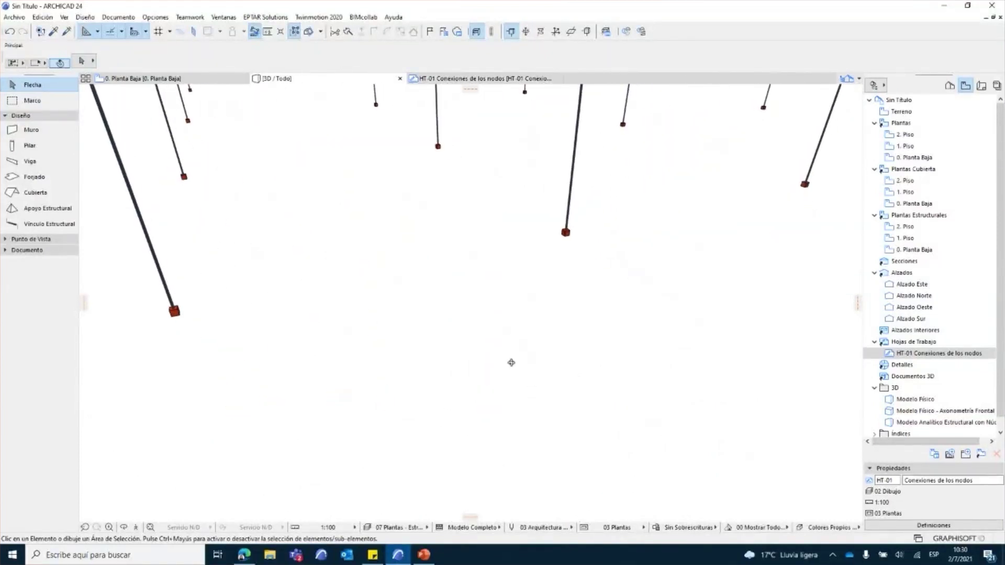
scroll(561, 359, "down", 6)
scroll(568, 386, "down", 5)
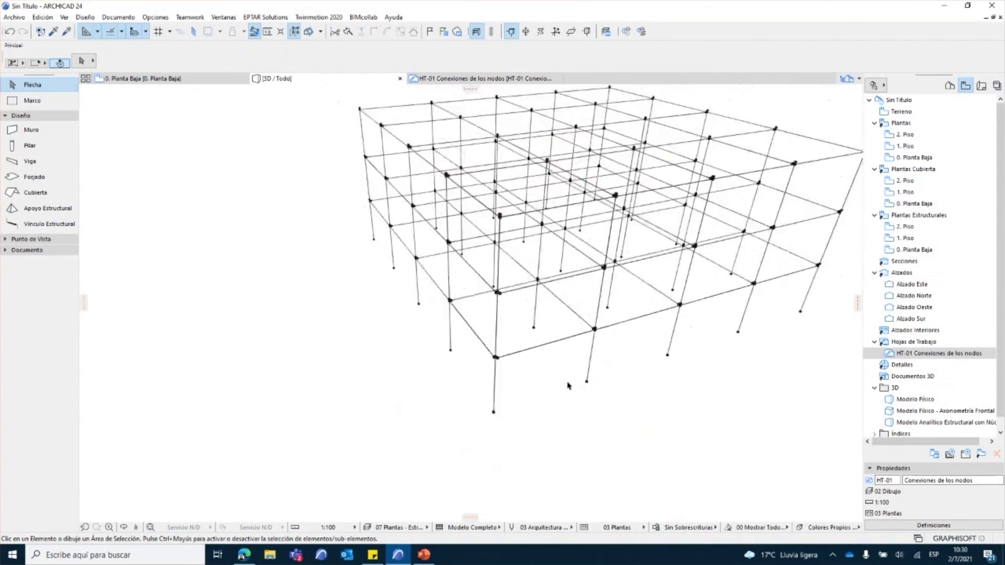
scroll(568, 390, "up", 1)
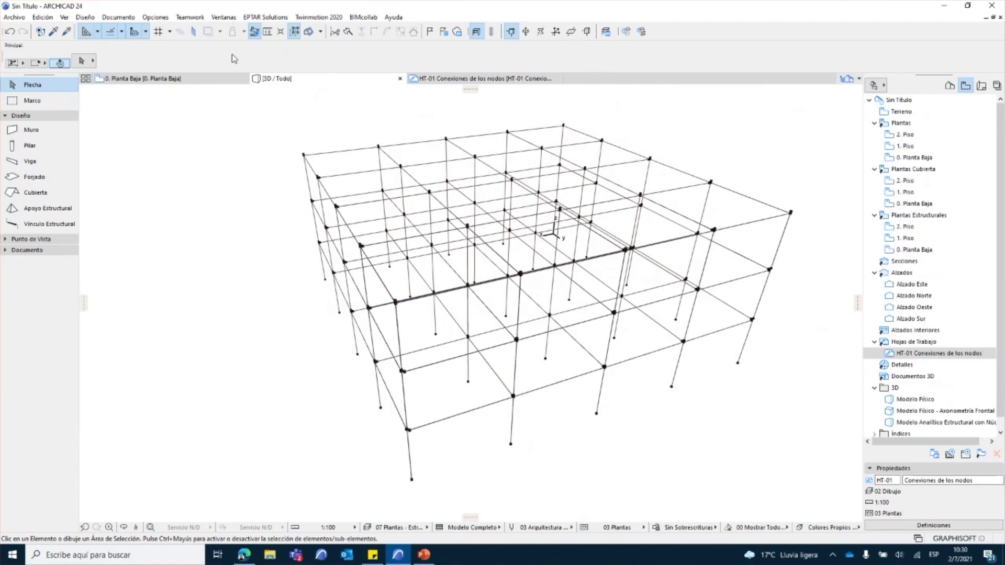
Open the Calidad del Modelo Analítico Estructural check for the elements in the 3D window.
left_click(87, 18)
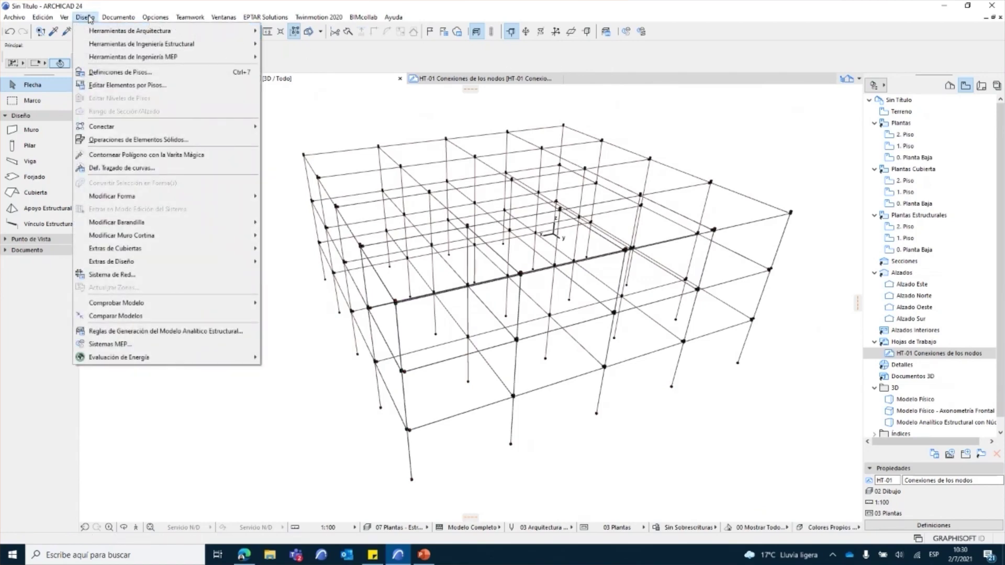
mouse_move(160, 309)
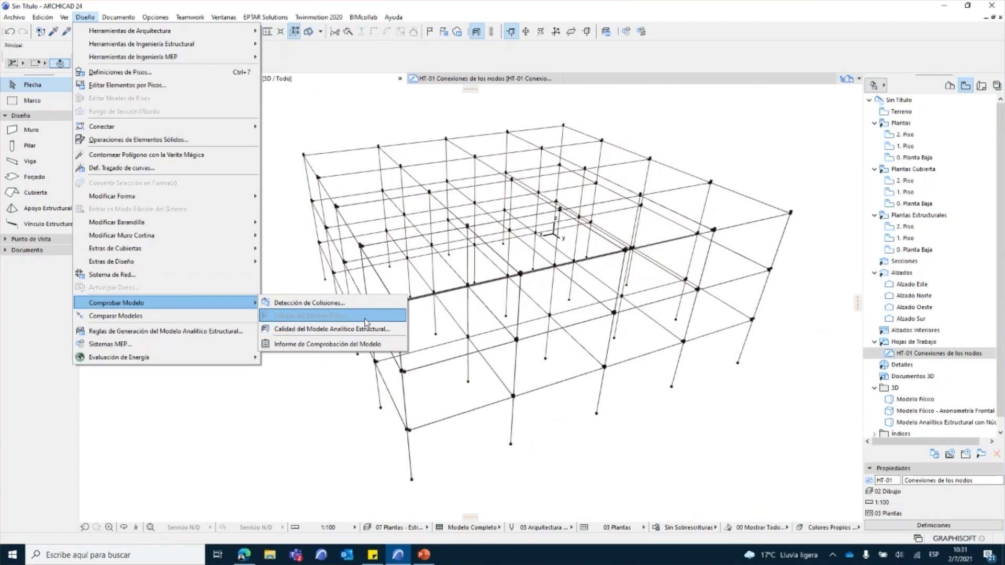
left_click(306, 329)
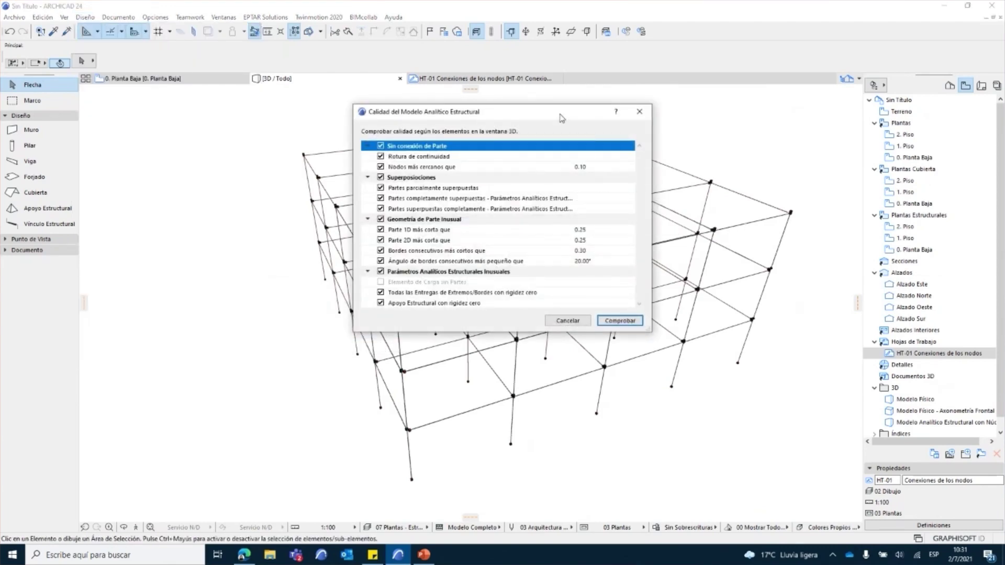
left_click_drag(561, 117, 571, 123)
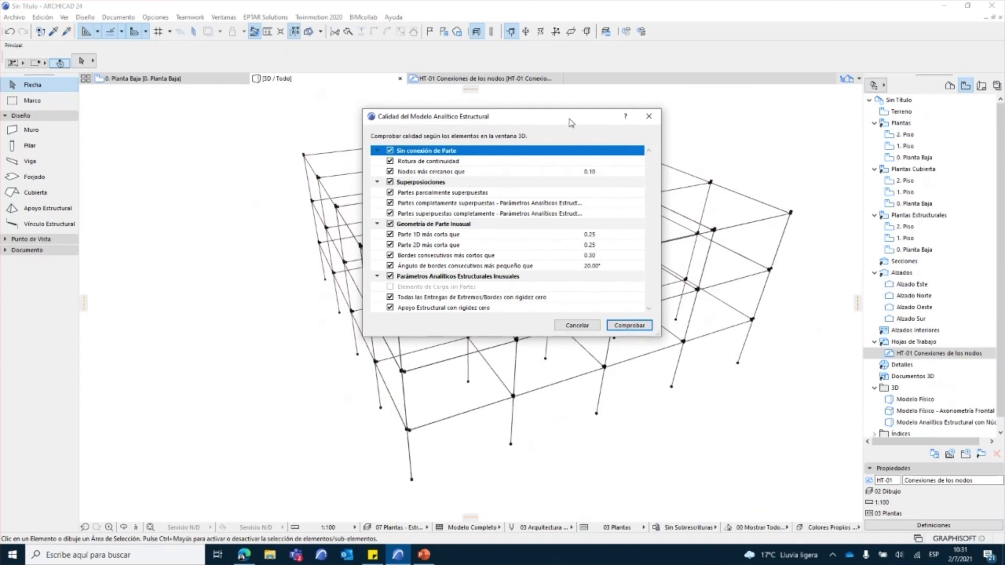
Search Windows for zoomit and launch ZoomIt64.exe.
left_click(4, 559)
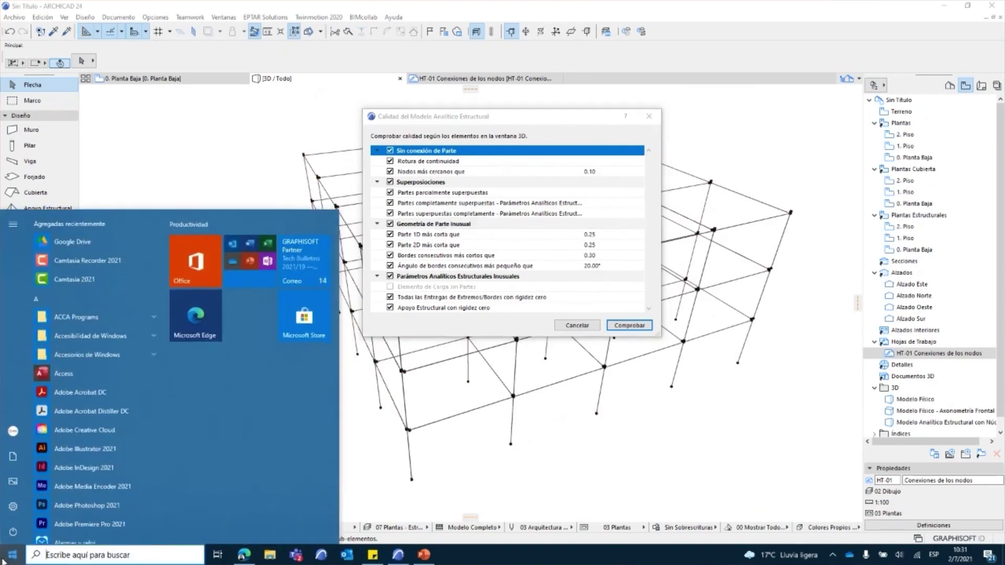
type("zoomit")
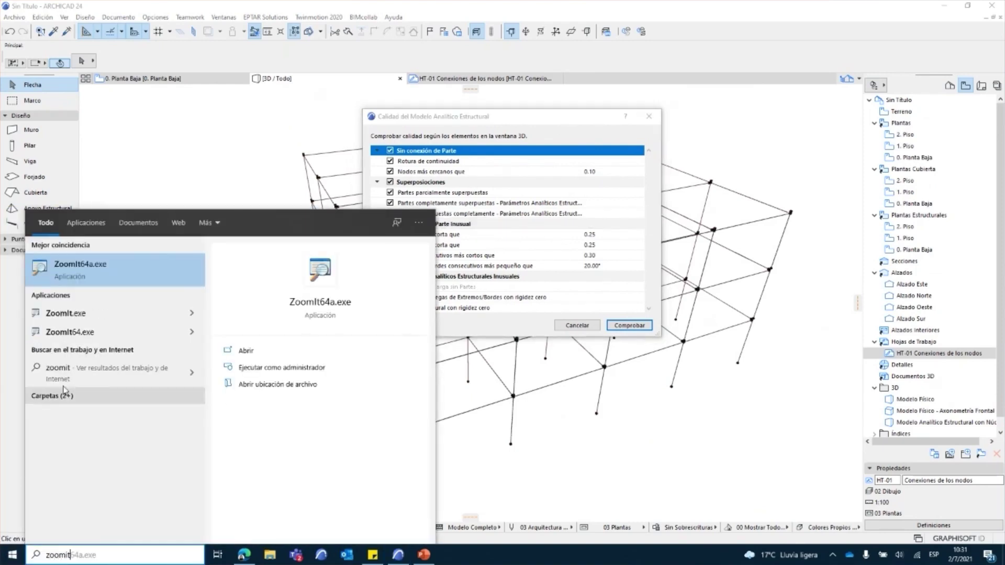
left_click(98, 329)
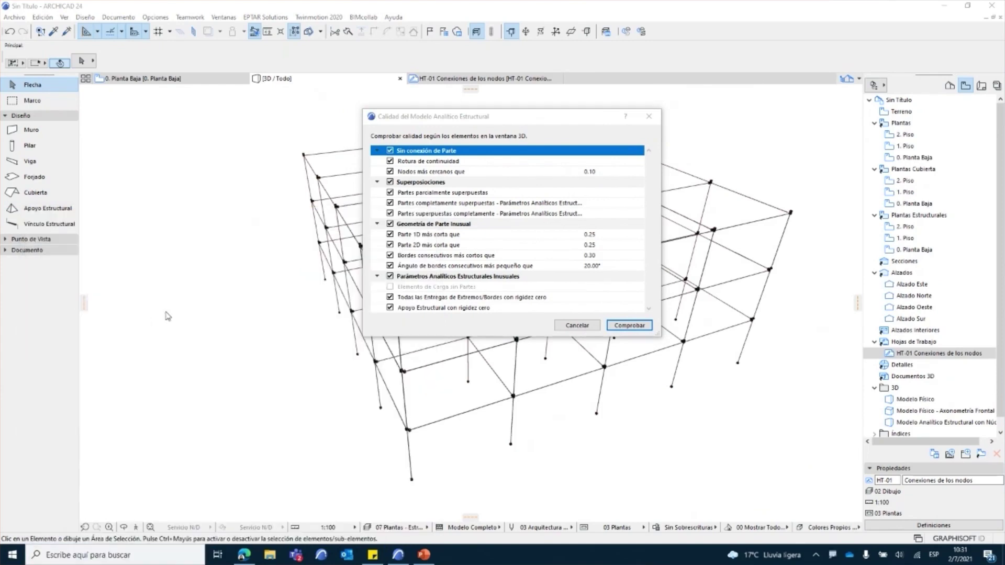
Run the structural analytical model quality check with its current criteria and review the resulting Informe de Comprobación del Modelo.
key("ctrl+1")
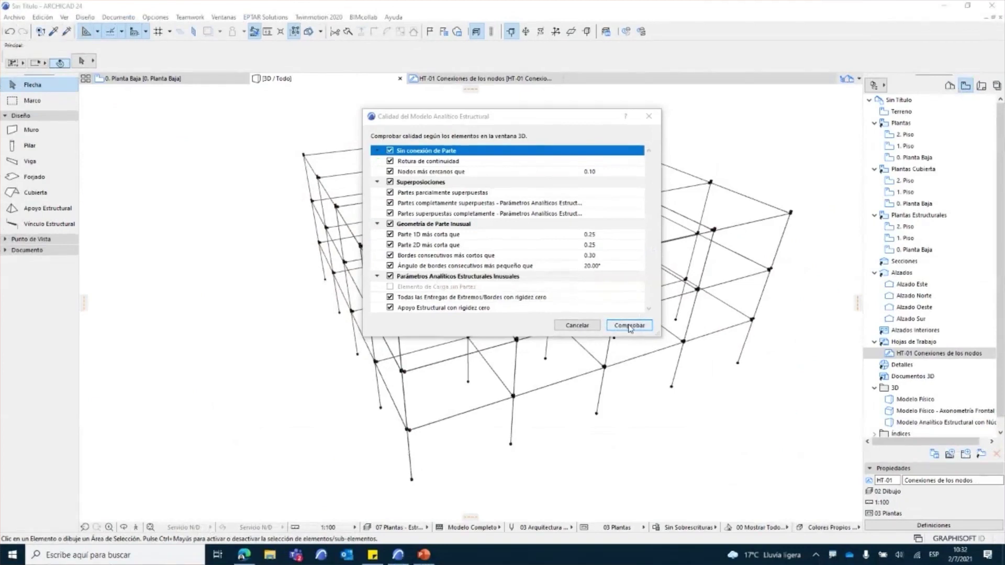
left_click(629, 326)
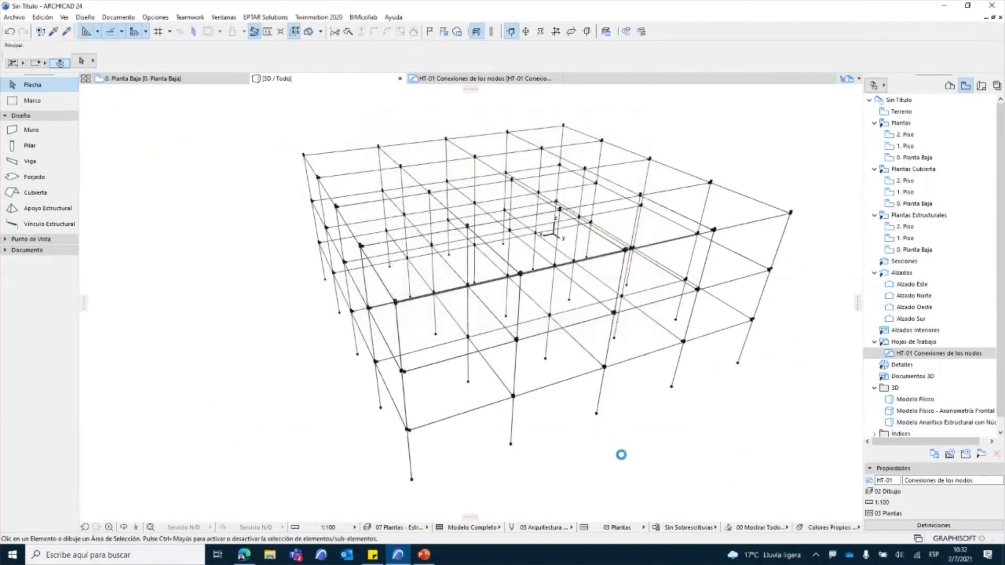
left_click_drag(672, 152, 577, 100)
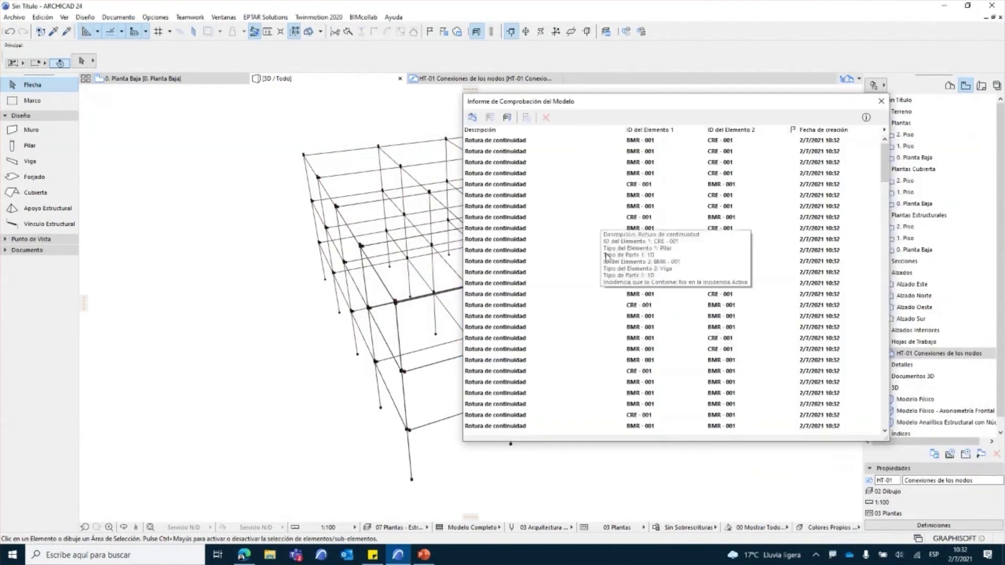
mouse_move(885, 163)
left_mouse_down()
mouse_move(889, 421)
mouse_move(889, 162)
left_mouse_up()
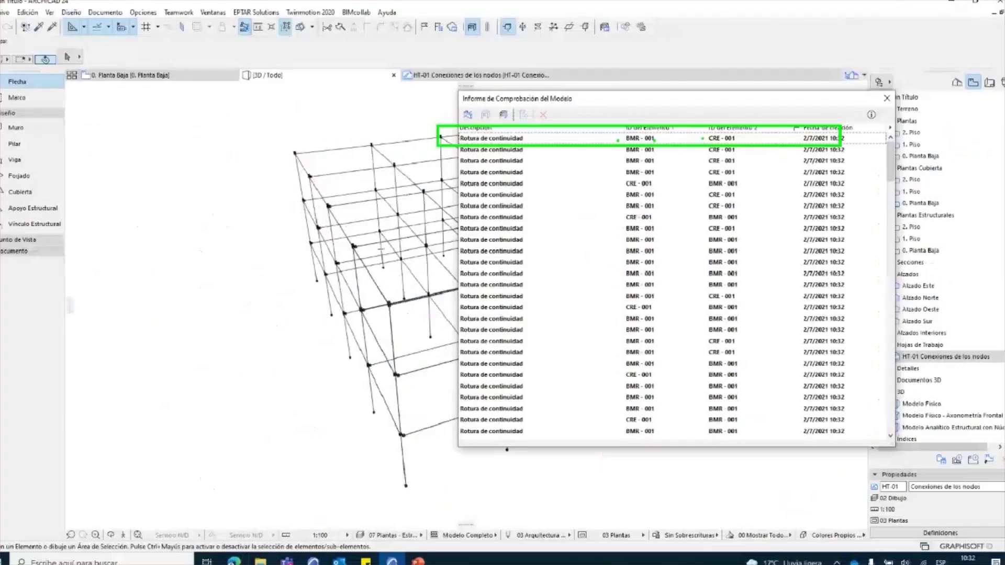
Create a new issue named Tema from the first Rotura de continuidad entry in the model check report.
left_click(521, 87)
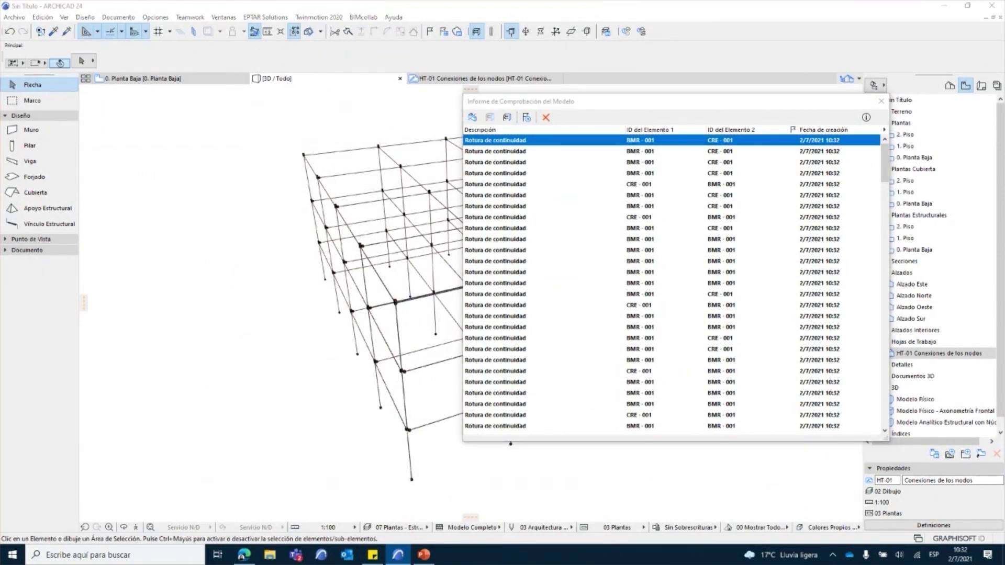
mouse_move(536, 145)
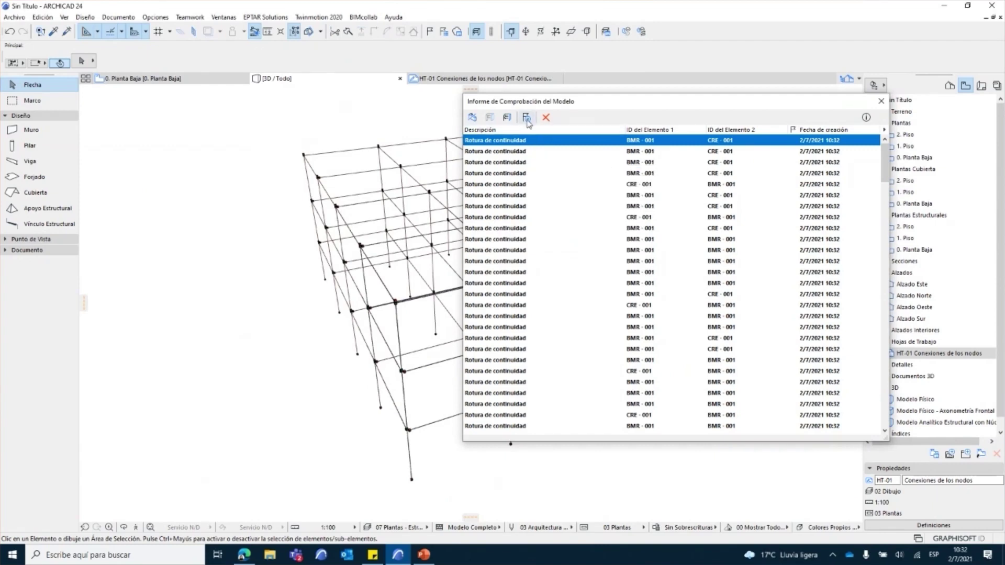
left_click(528, 119)
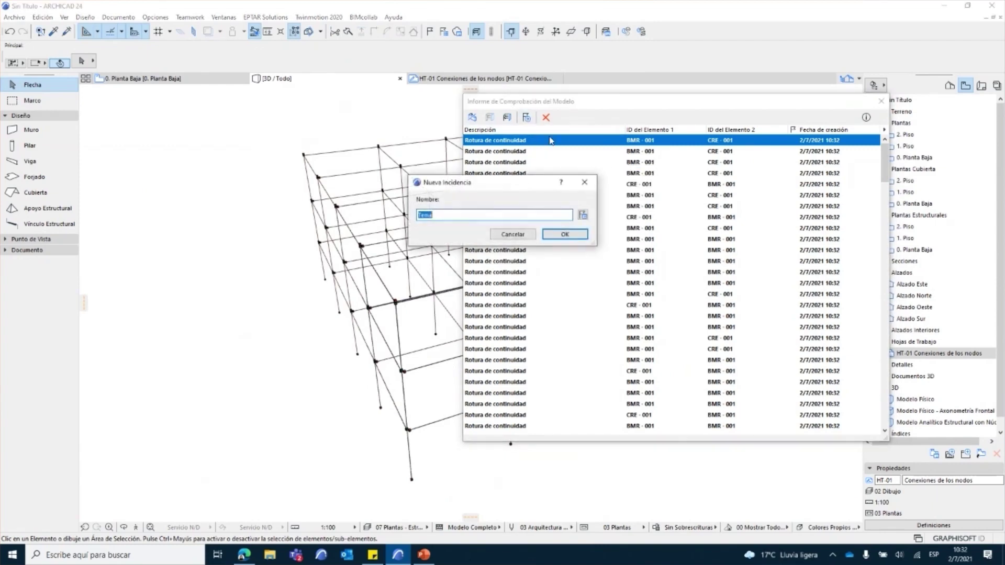
left_click(576, 233)
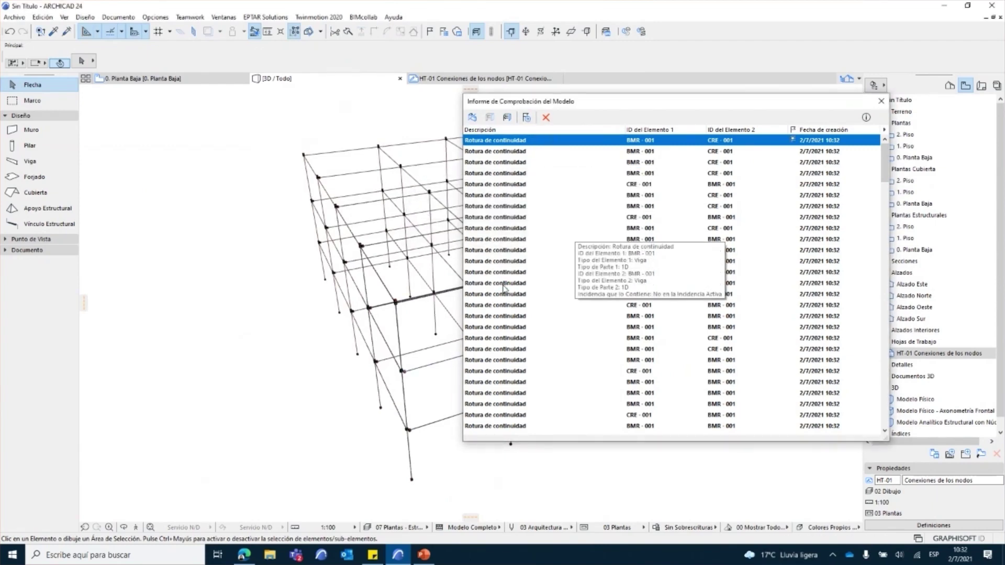
Check the Tema issue's entry in the Organizador de Incidencias and close the organizer.
left_click(118, 16)
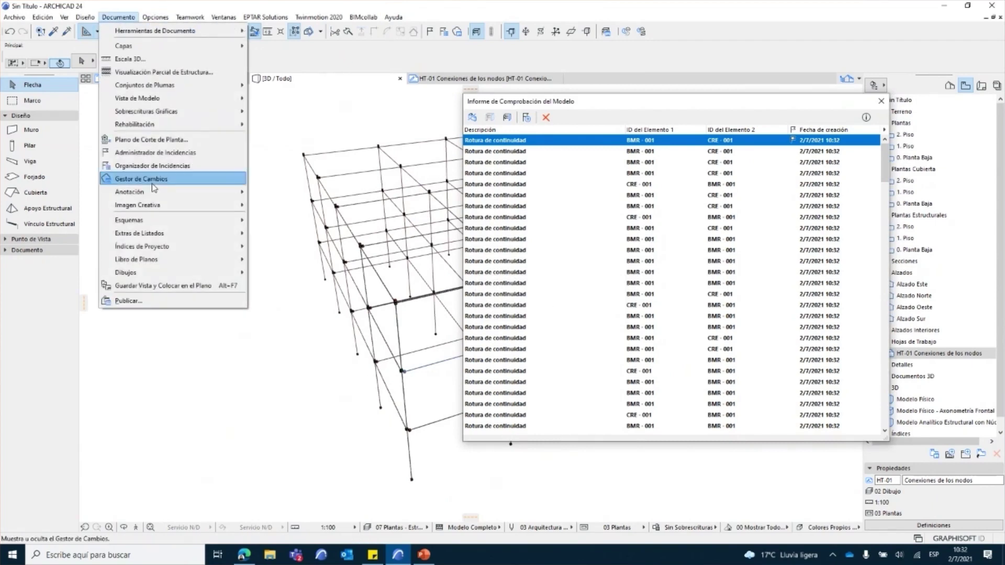
left_click(152, 165)
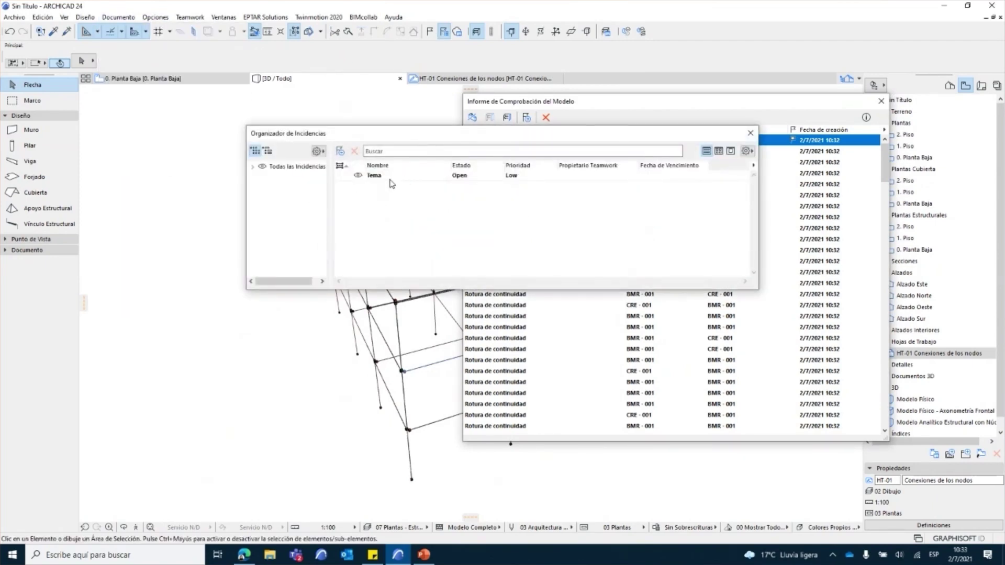
left_click(391, 183)
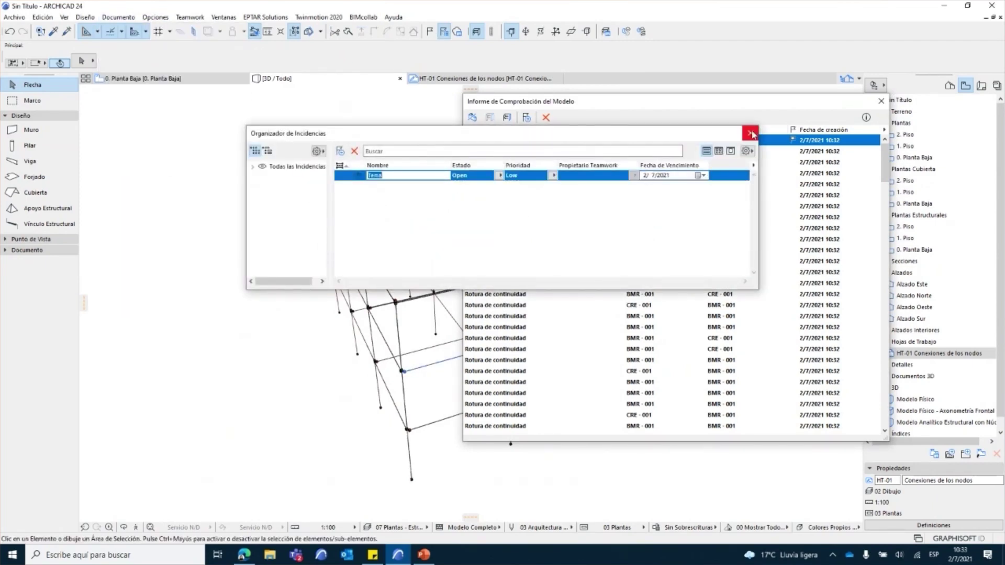
left_click(751, 133)
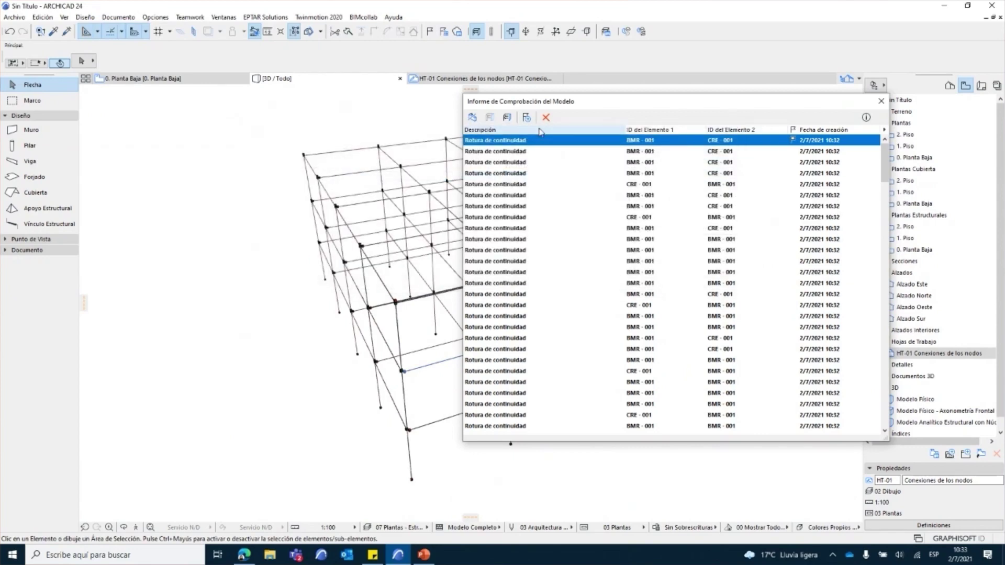
Locate the elements of several Rotura de continuidad entries near the report's end in the 3D view, and close the report.
scroll(509, 283, "down", 10)
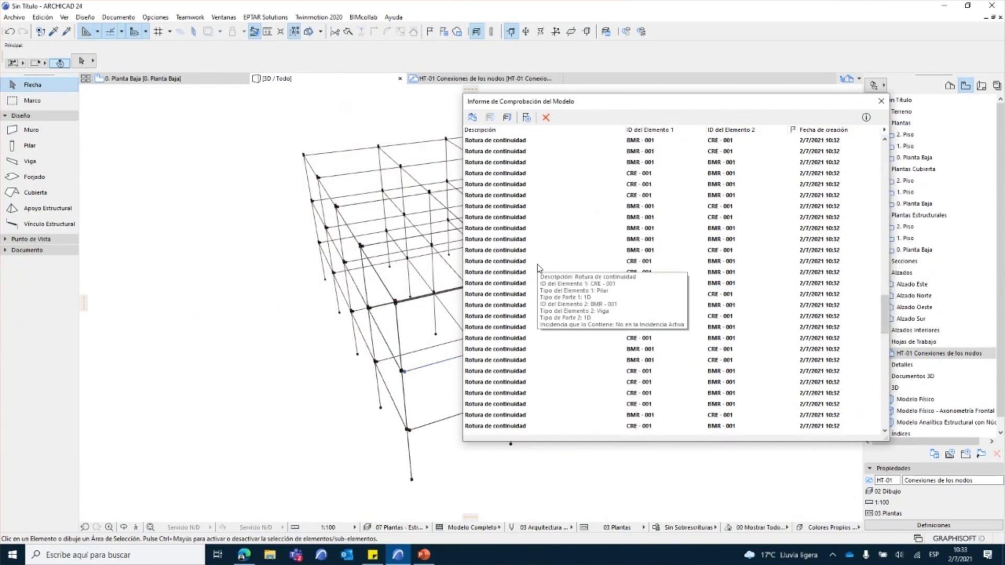
left_click(638, 241)
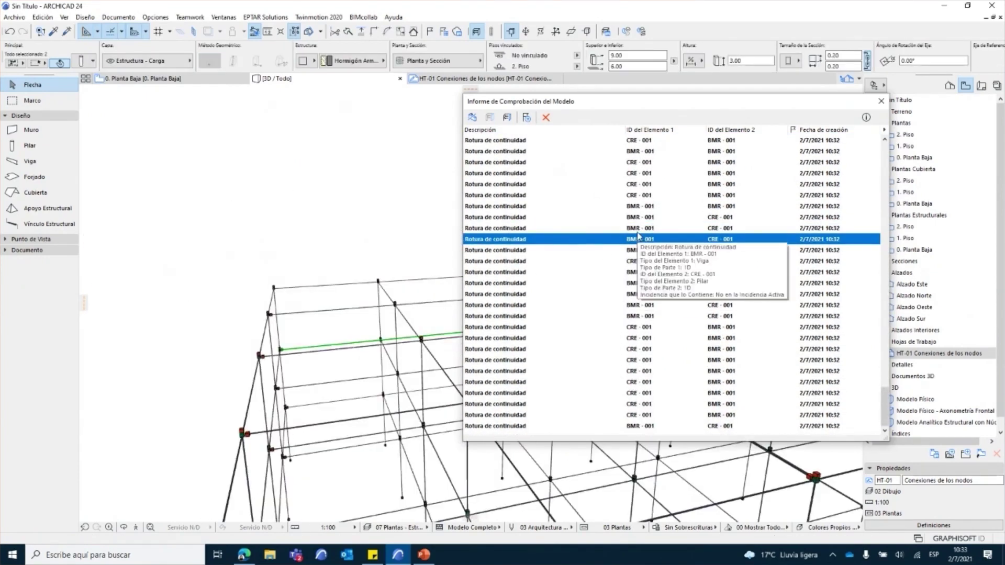
left_click_drag(655, 101, 738, 102)
left_click(663, 263)
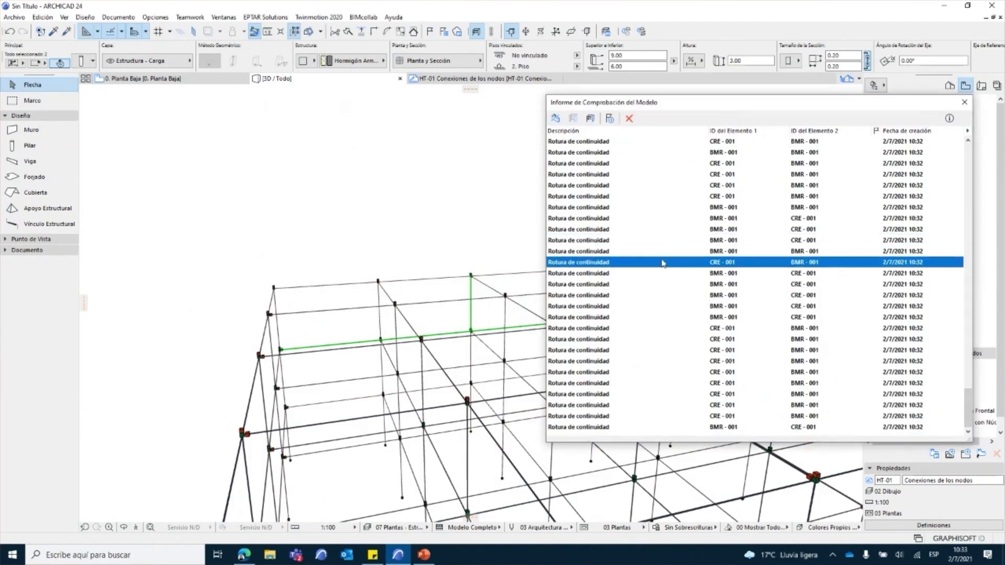
left_click(609, 295)
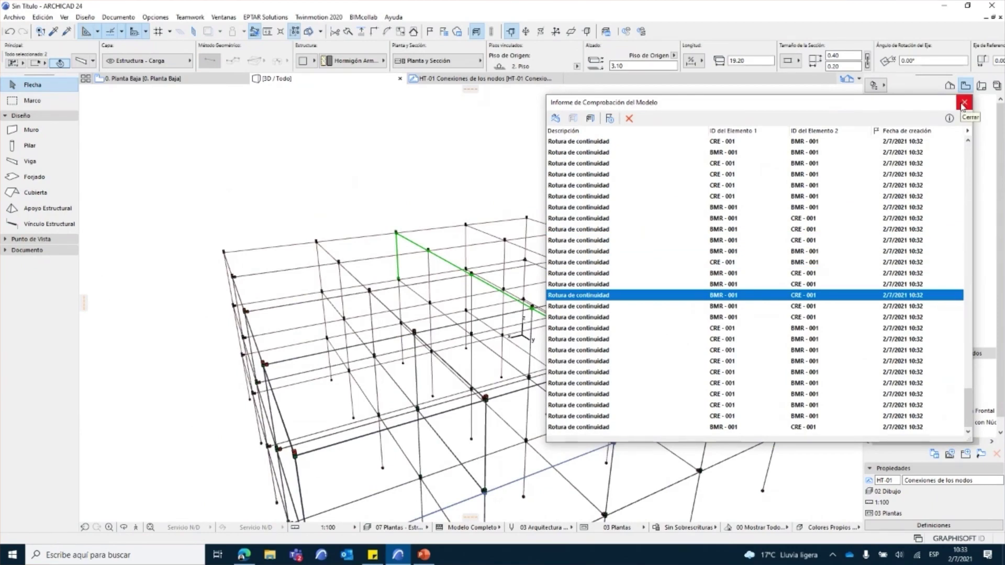
left_click(963, 103)
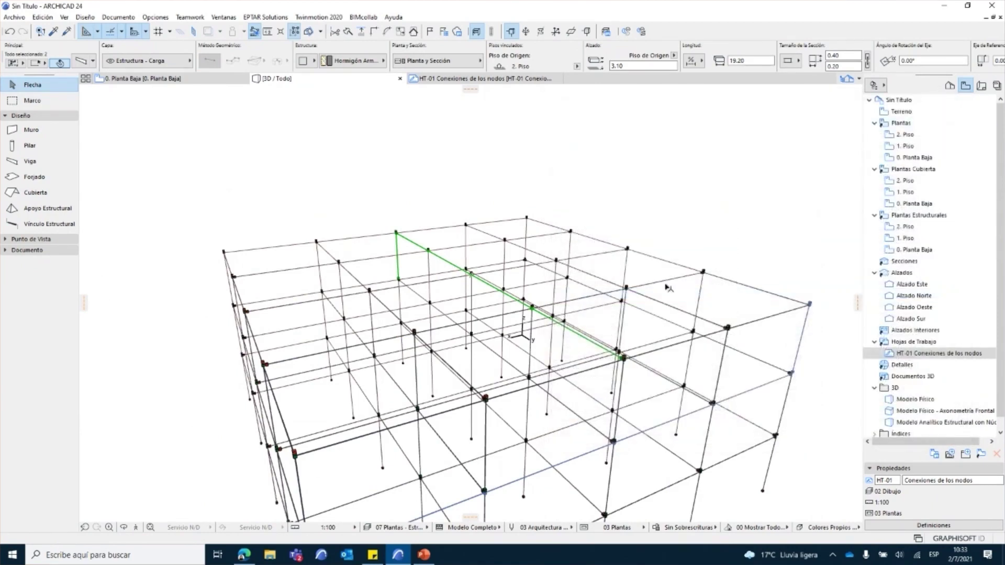
Inspect the frame's beam and column connections in 3D, highlighting the front edge beam of the top storey and deselecting it.
middle_click_drag(708, 280, 709, 259)
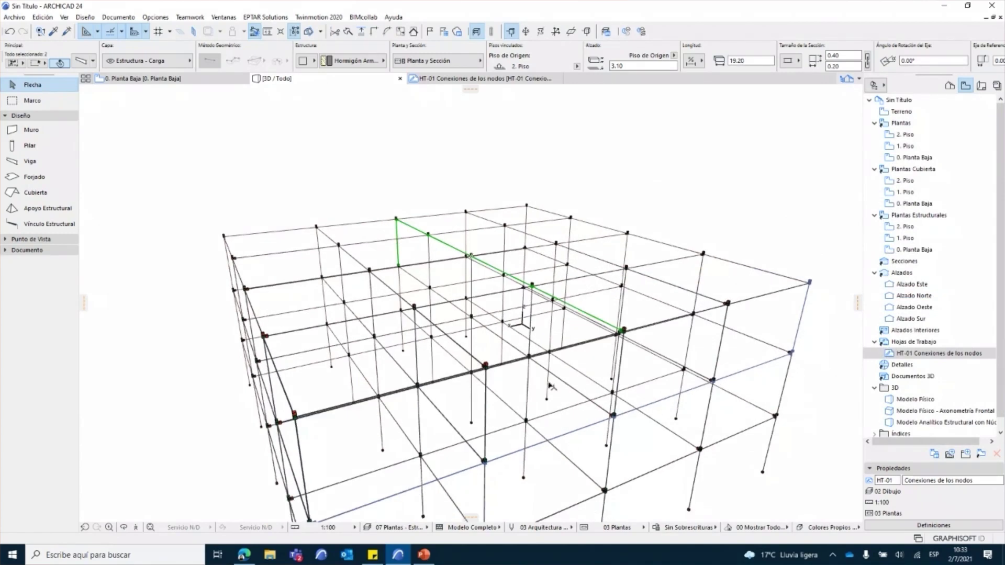
middle_click_drag(532, 323, 532, 359, "shift")
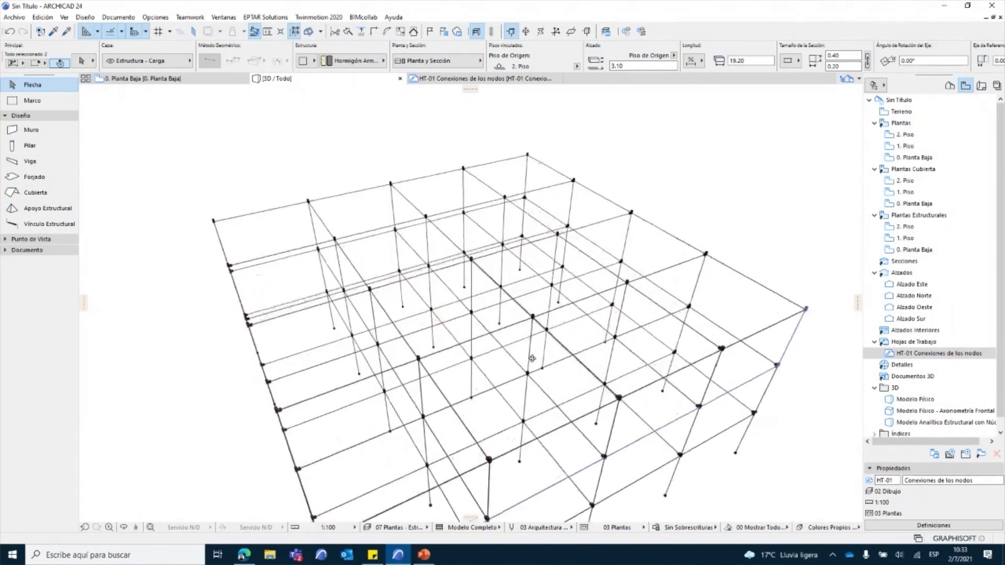
left_click(541, 438)
middle_click_drag(564, 441, 560, 361)
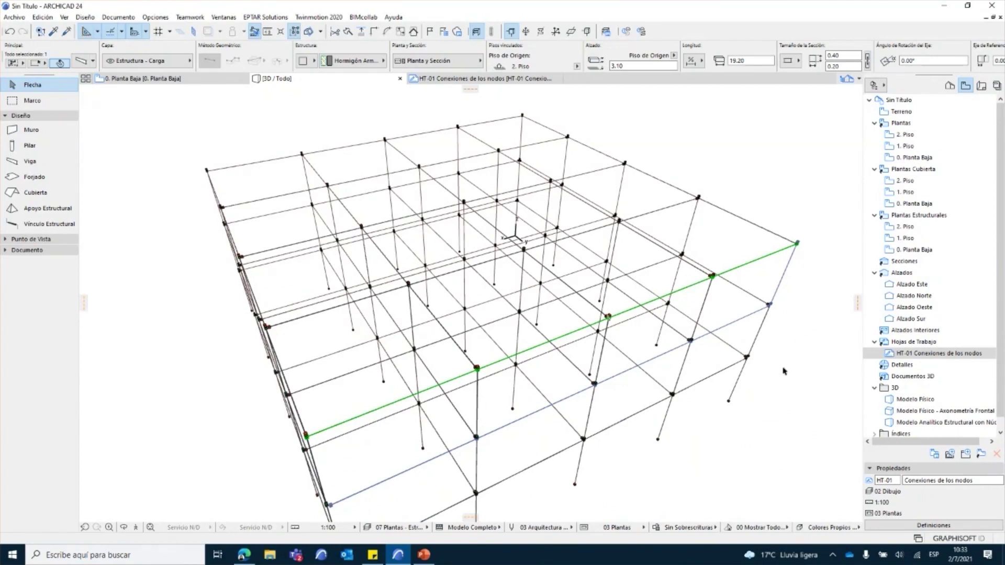
left_click(755, 436)
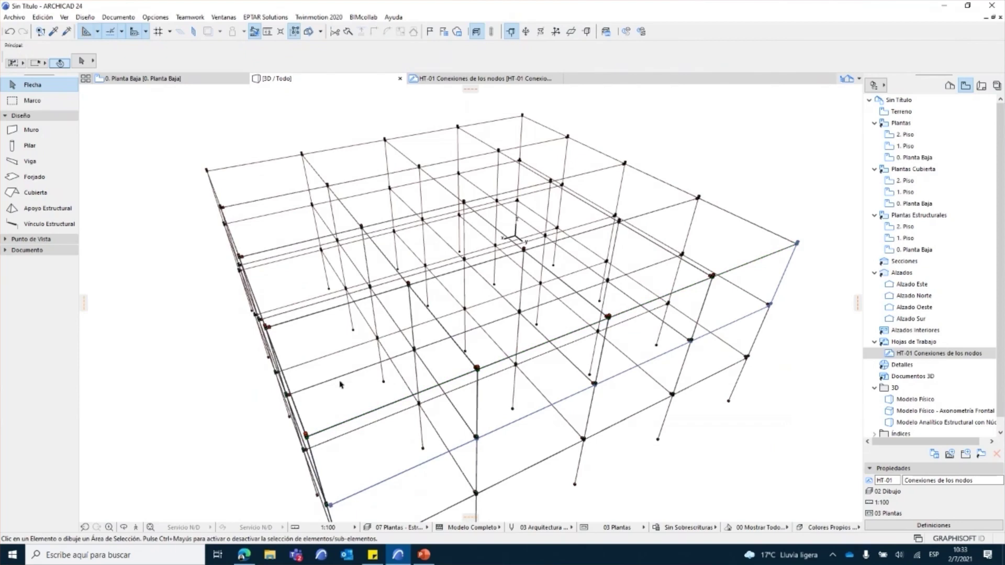
middle_click_drag(340, 385, 212, 402, "shift")
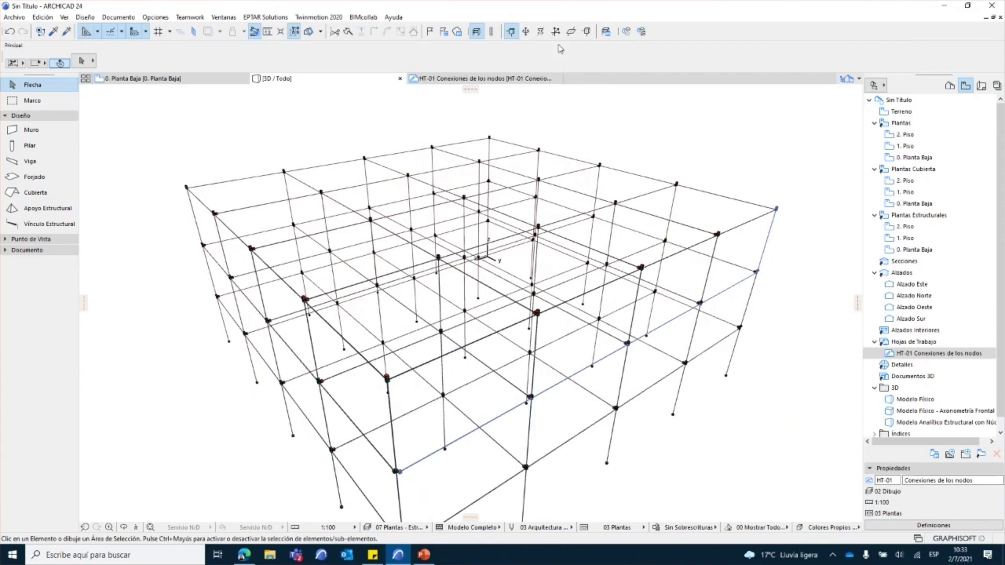
Open the Reglas de Generación del Modelo Analítico Estructural and compare the Estructura de Hormigón and Marco de Acero rule sets.
left_click(605, 32)
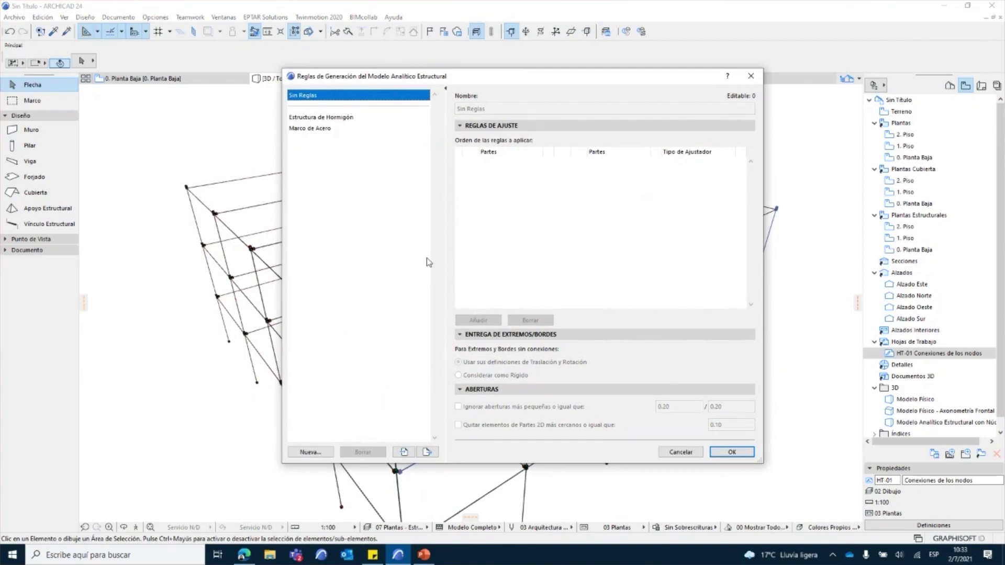
left_click(325, 118)
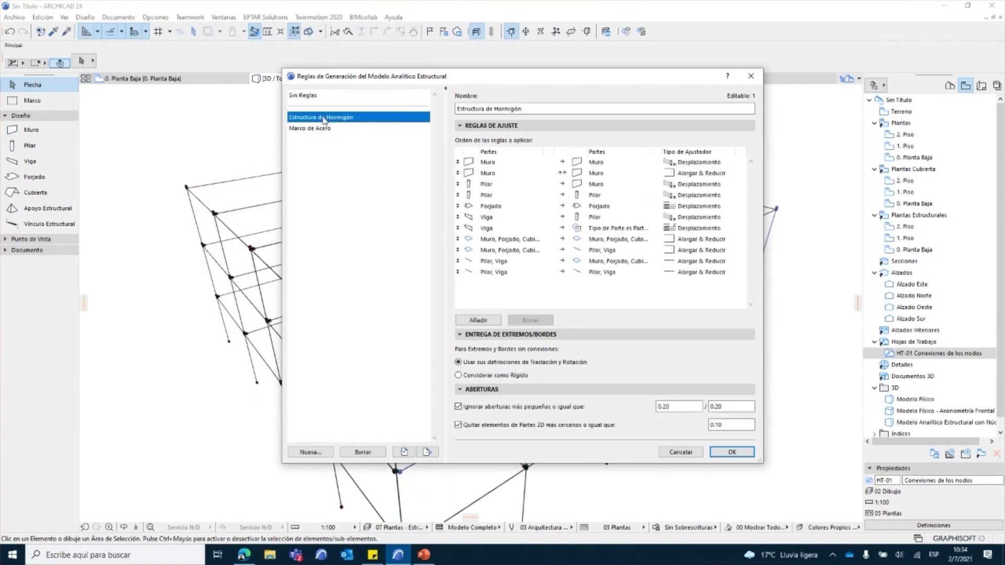
left_click(326, 128)
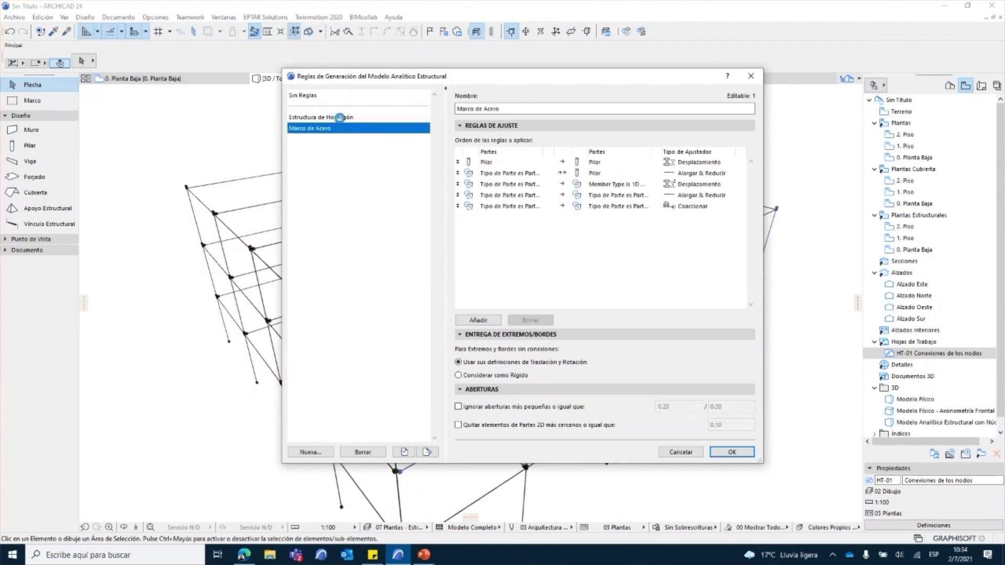
left_click(339, 118)
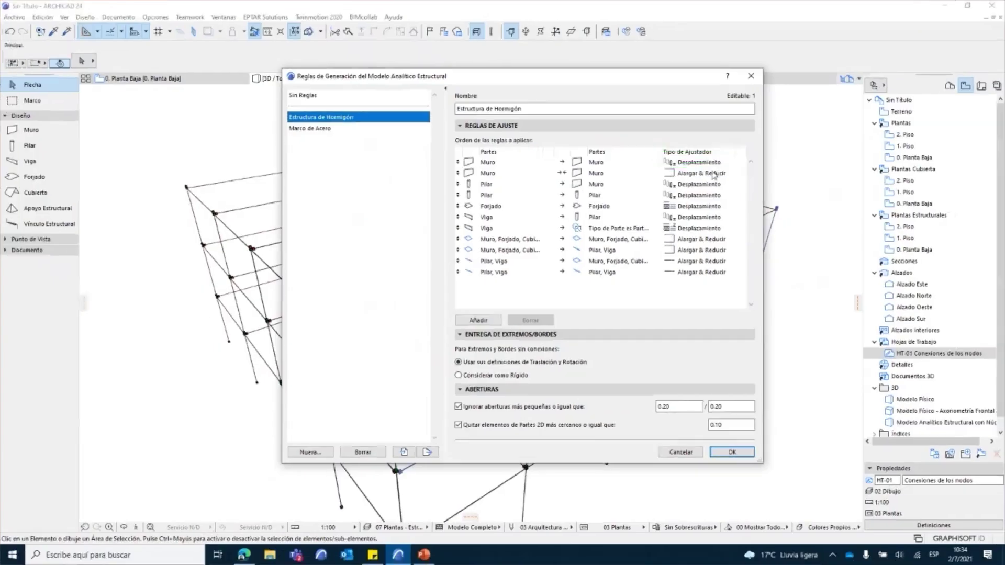
Examine the Desplazamiento adjuster options of the first wall-to-wall rule in Estructura de Hormigón and close the rules without changes.
left_click(845, 124)
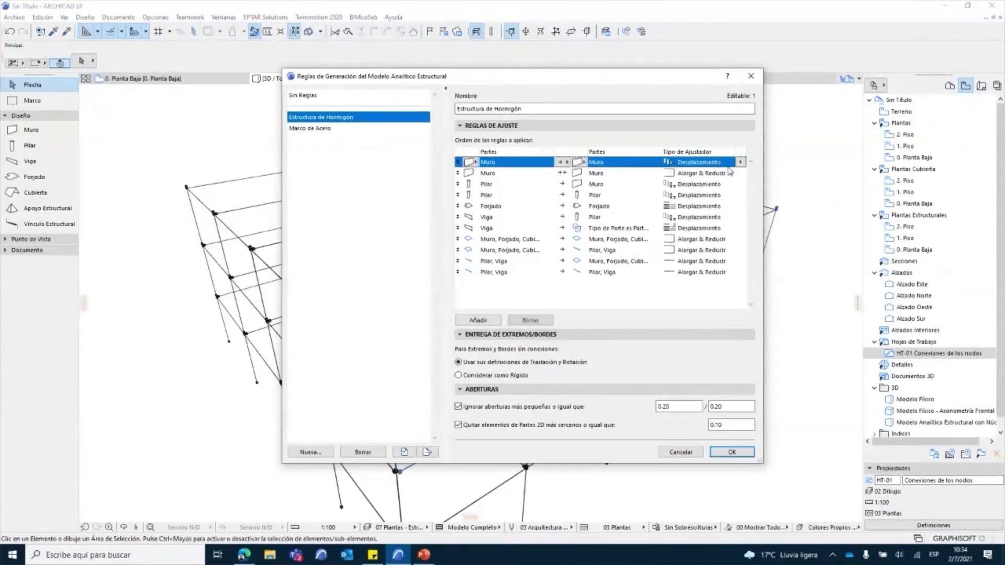
left_click(740, 162)
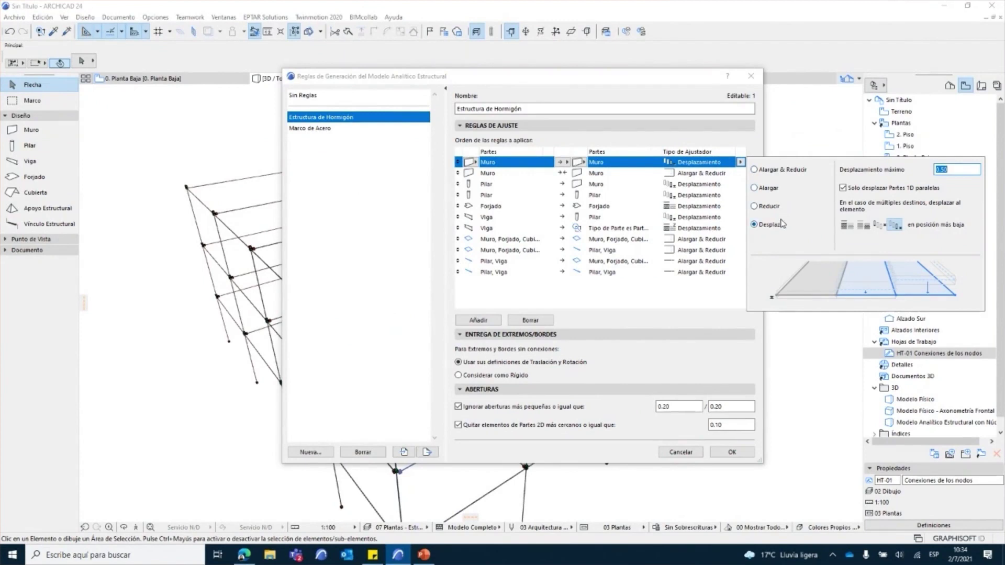
left_click(638, 307)
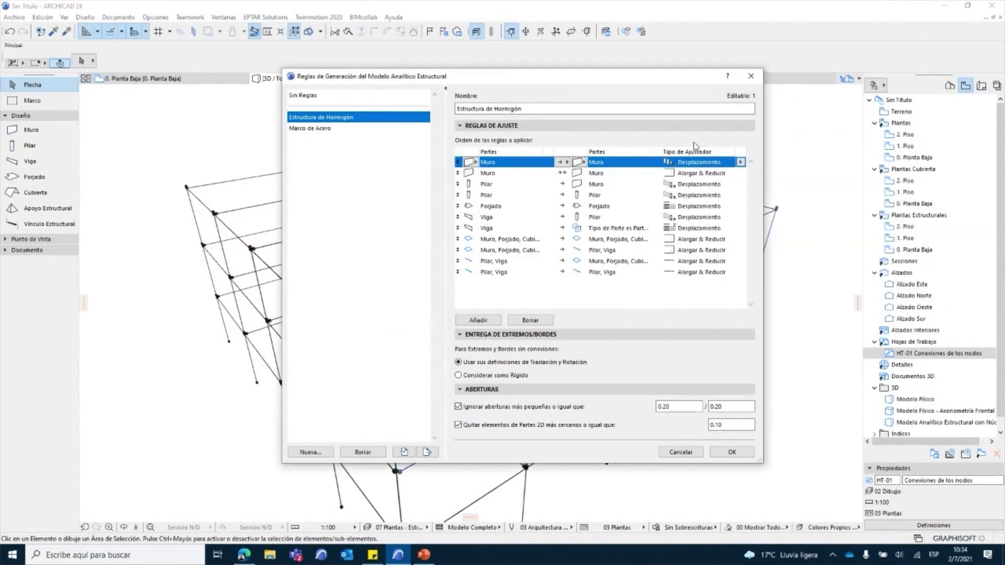
mouse_move(717, 276)
left_click(752, 76)
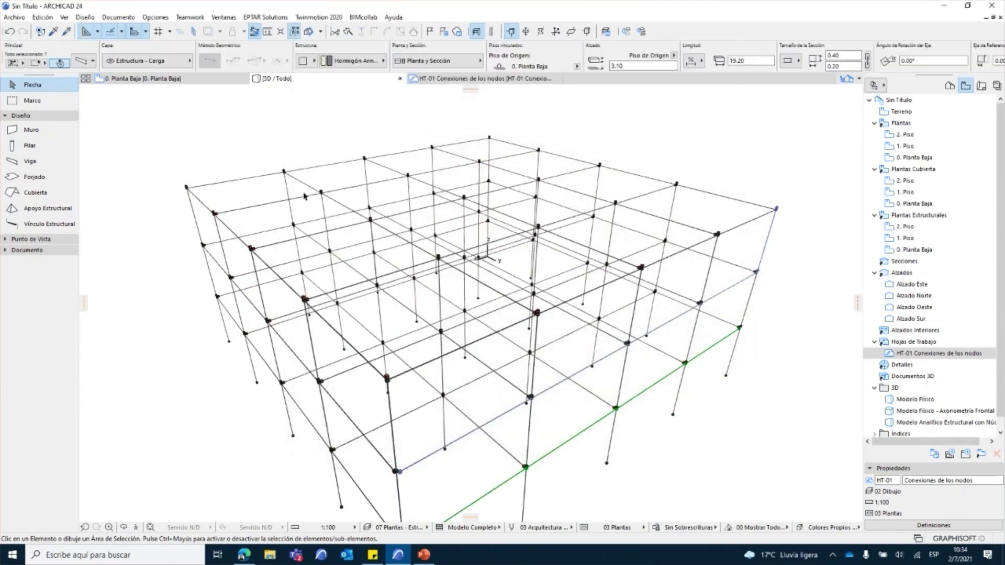
Review the rule-based modification options in the ground-floor edge beam's structural analytical parameters and leave its settings unchanged.
key("ctrl+t")
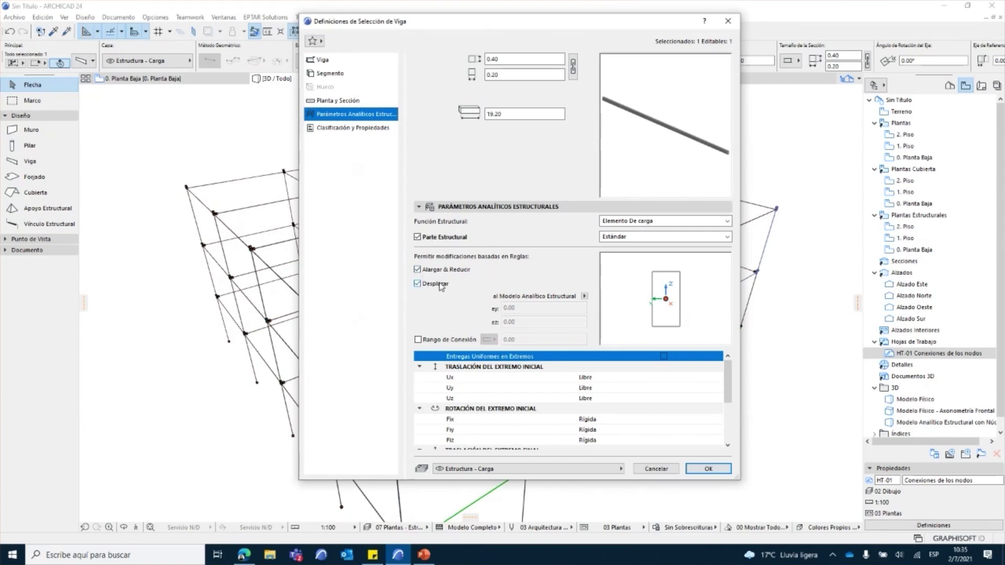
left_click(643, 469)
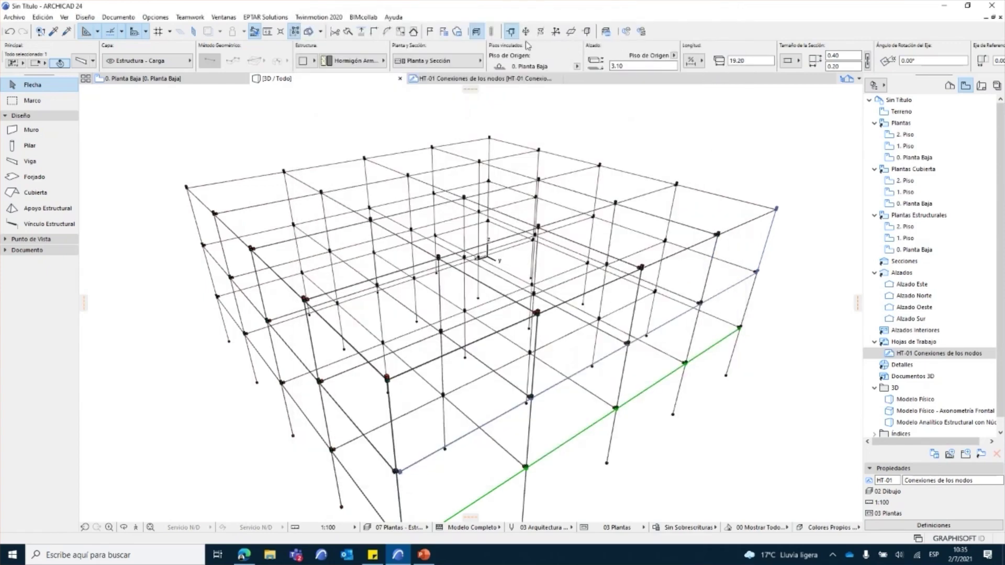
Open the Reglas de Generación del Modelo Analítico Estructural and review the part-type choices for Estructura de Hormigón's first wall-to-wall rule.
left_click(606, 31)
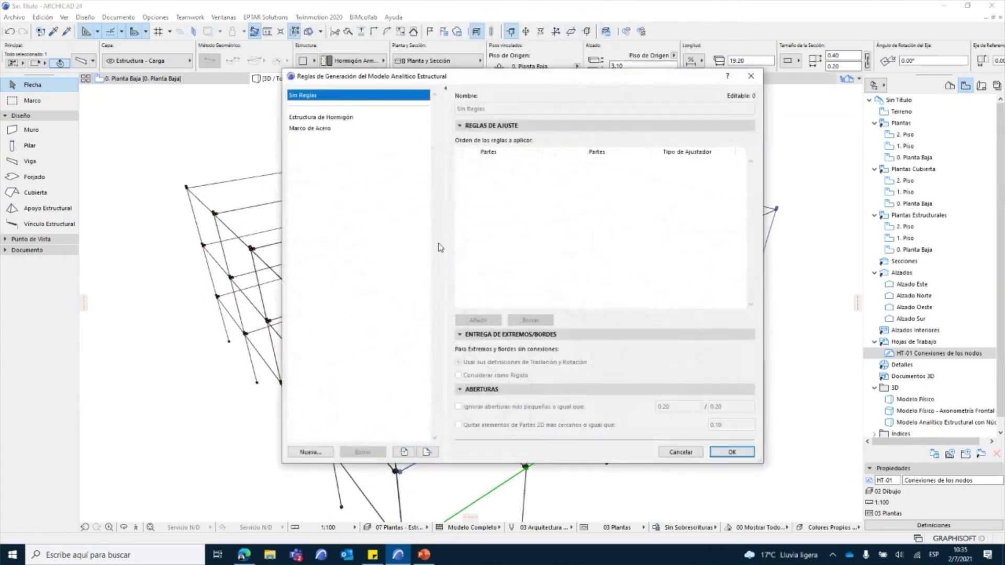
left_click(326, 119)
mouse_move(527, 208)
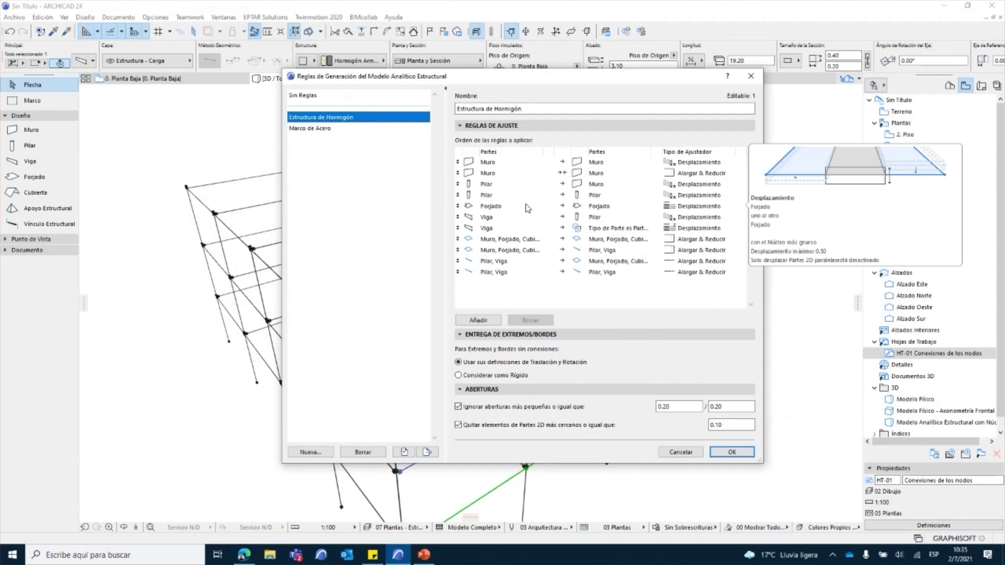
left_click(498, 163)
left_click(473, 162)
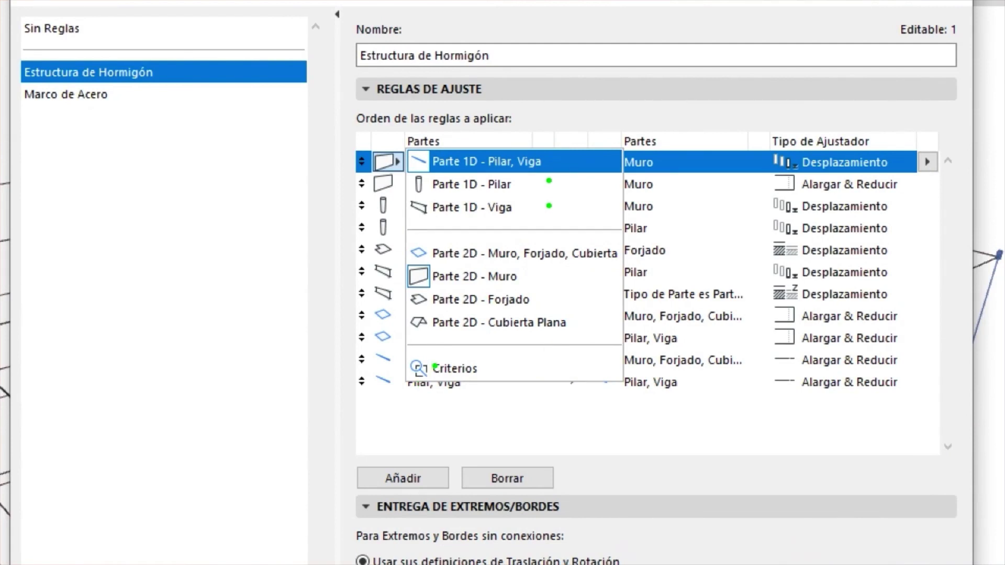
key("Escape")
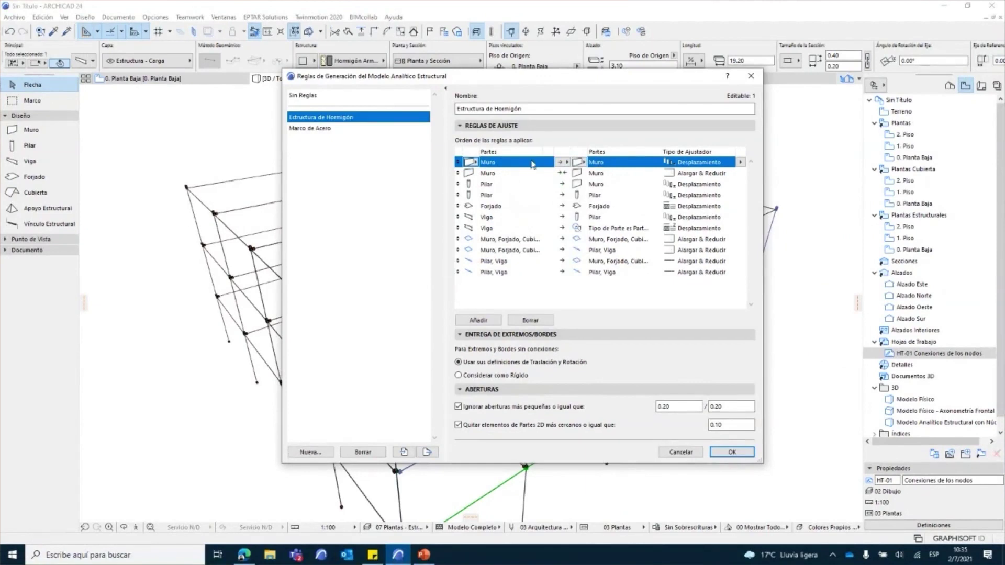
mouse_move(601, 167)
Examine the Desplazamiento adjuster options of the Pilar-to-Pilar rule without changing them.
left_click(539, 196)
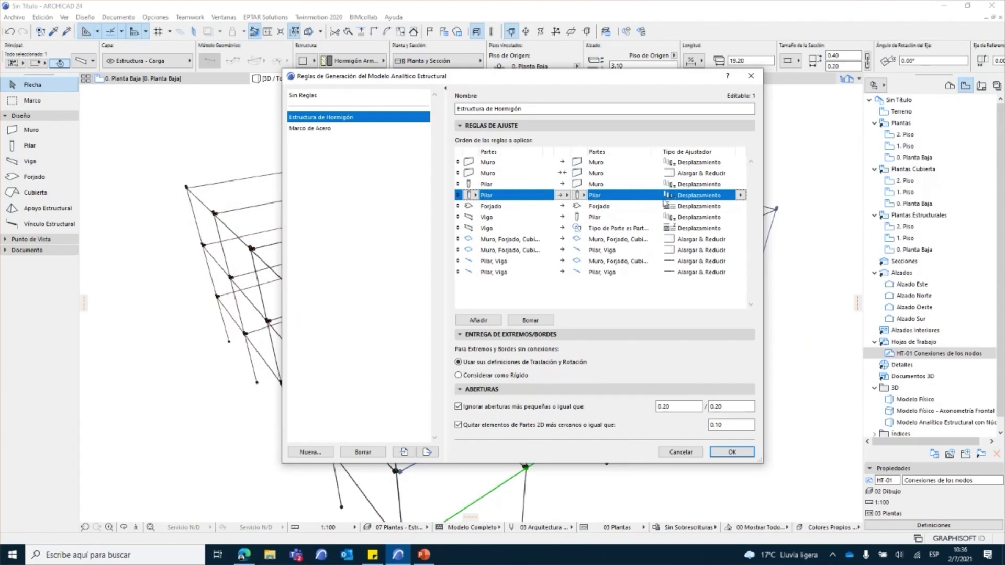
mouse_move(706, 200)
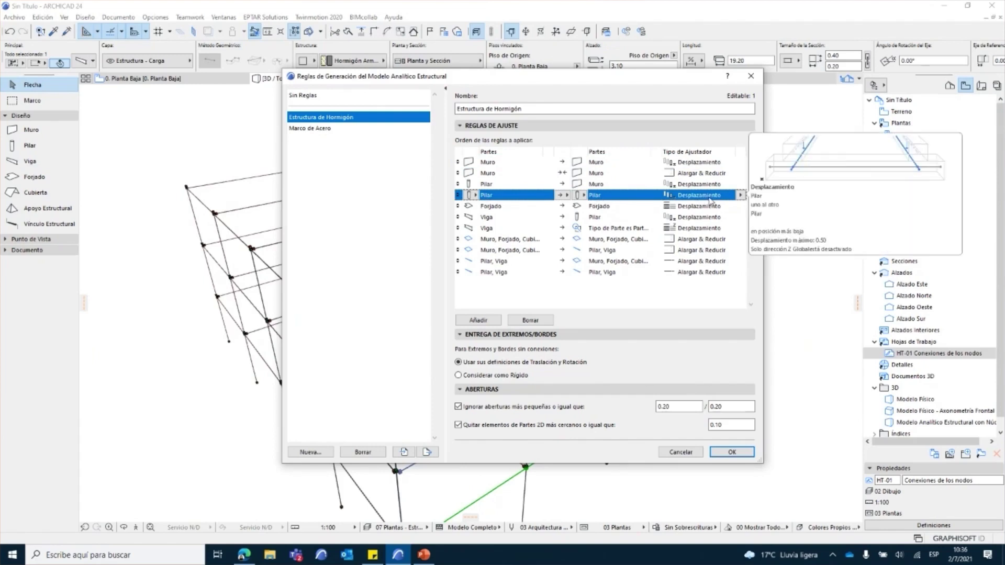
left_click(740, 196)
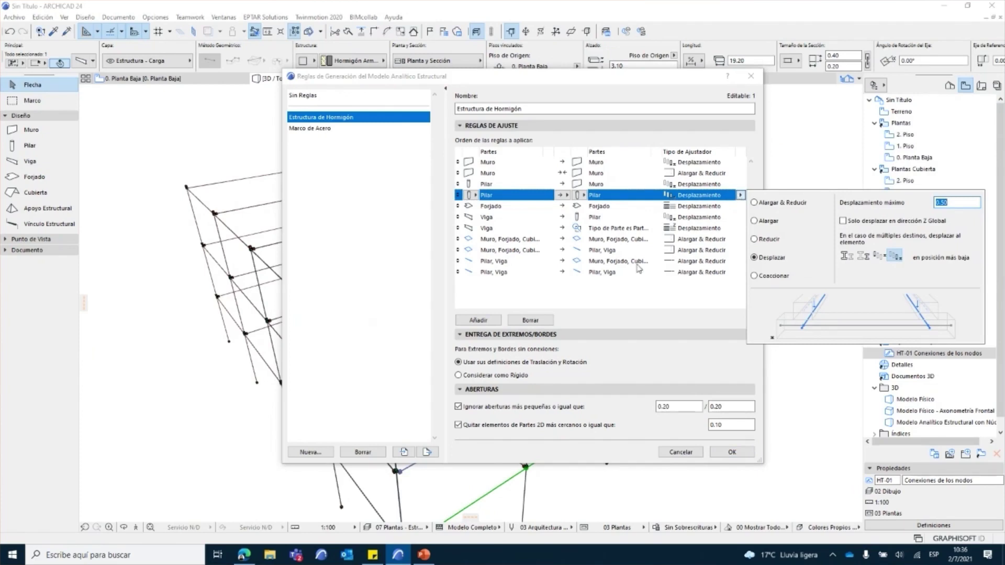
left_click(579, 303)
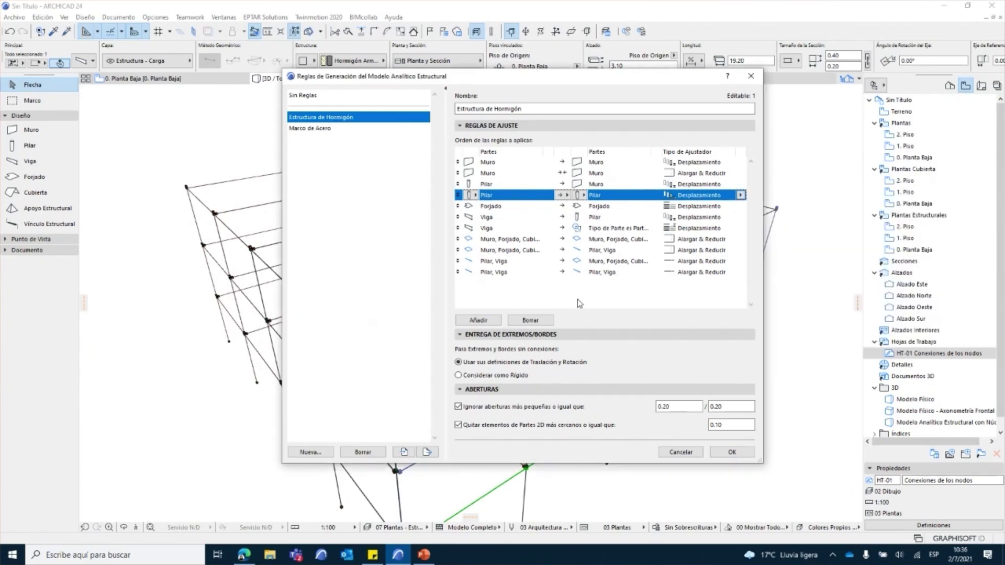
Examine the Alargar & Reducir adjuster options of the last rule, connecting Pilar, Viga to Pilar, Viga, without changing them.
mouse_move(501, 277)
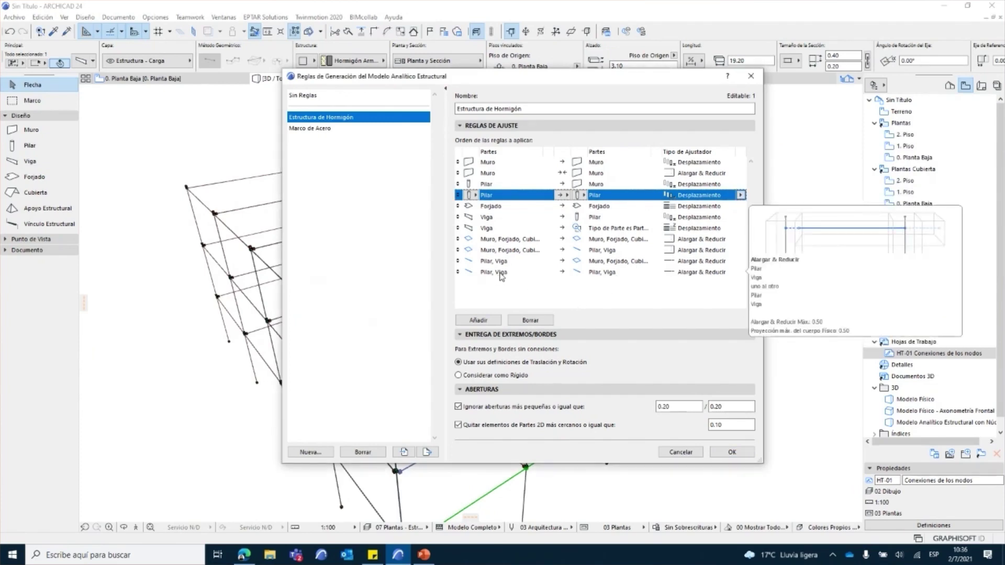
left_click(601, 276)
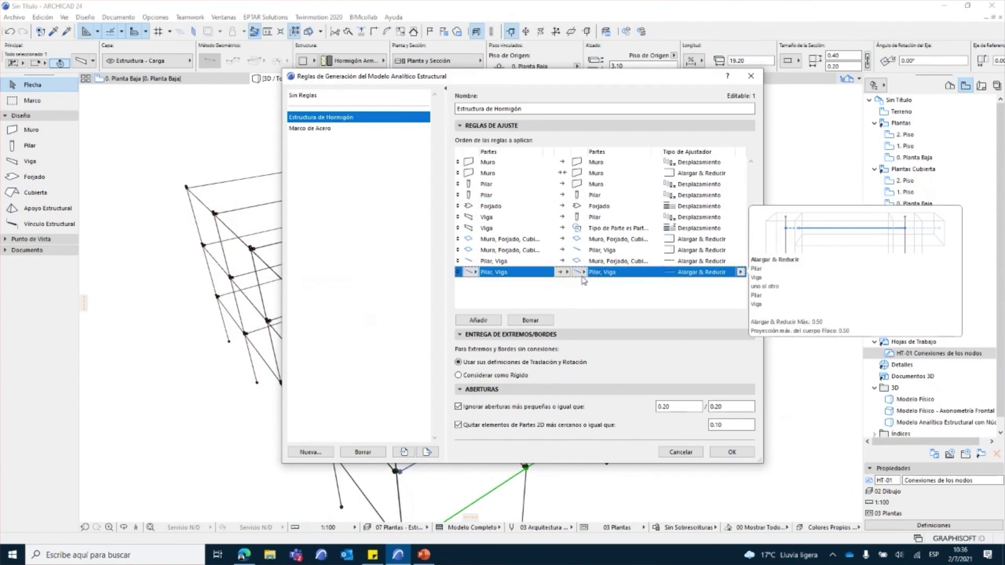
left_click(742, 272)
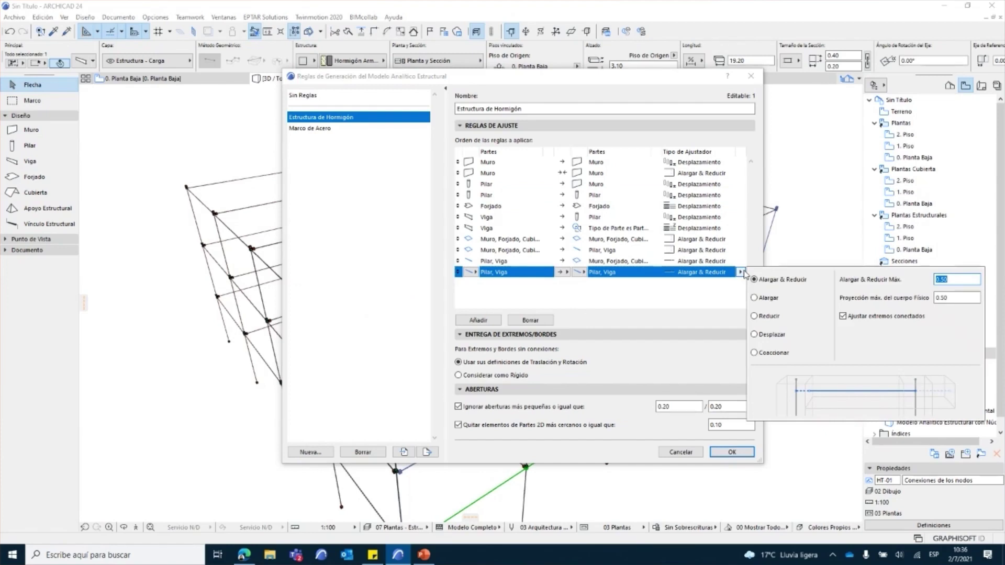
left_click(635, 302)
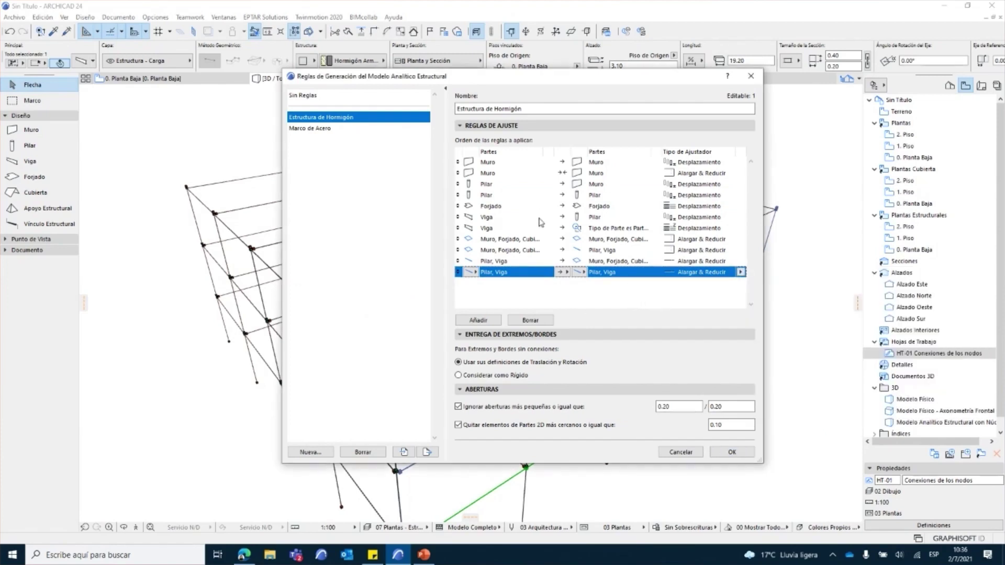
mouse_move(532, 255)
Review the Entrega de Extremos/Bordes and Aberturas settings of Estructura de Hormigón and apply the generation rules to the model.
left_click(542, 128)
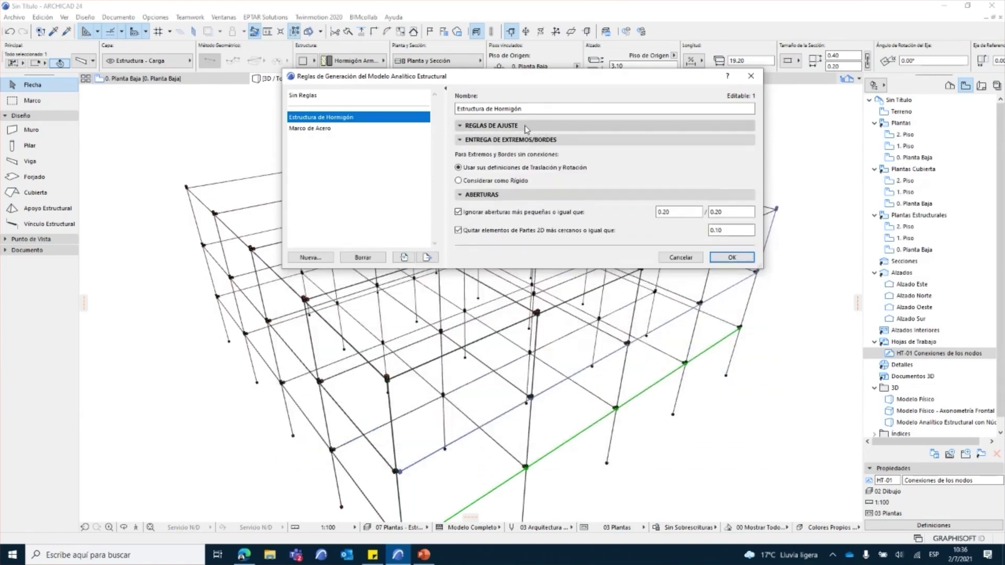
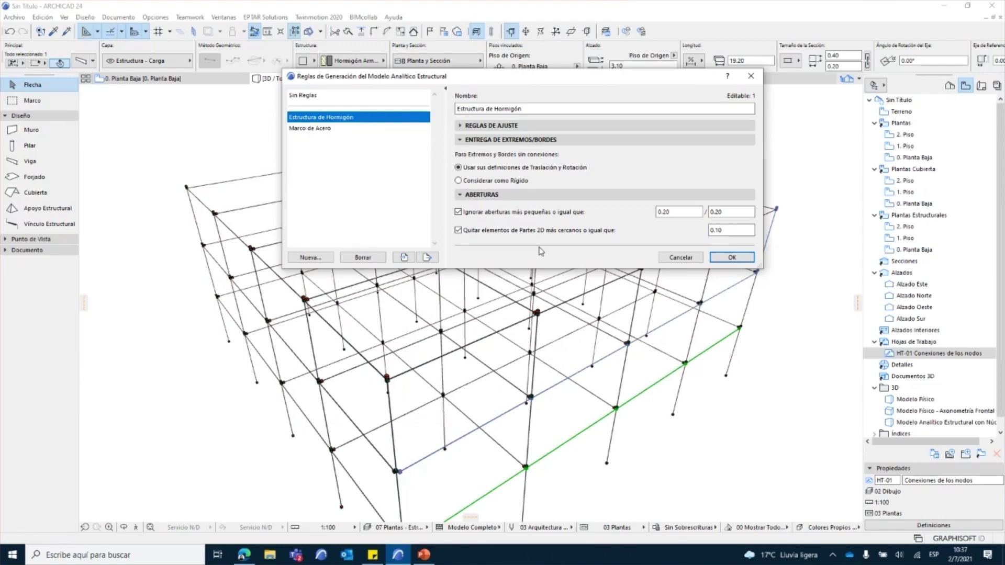
left_click(550, 127)
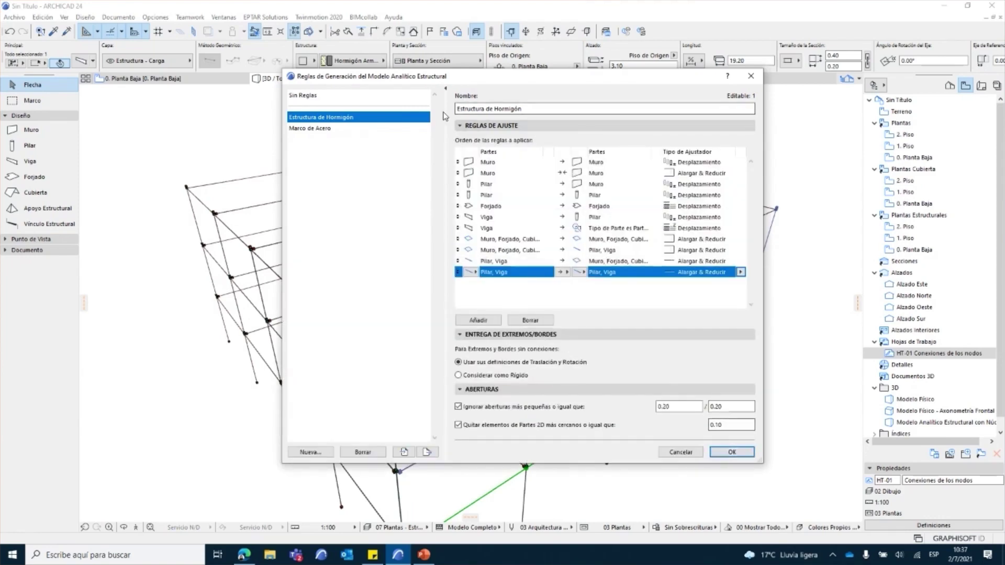
left_click(732, 452)
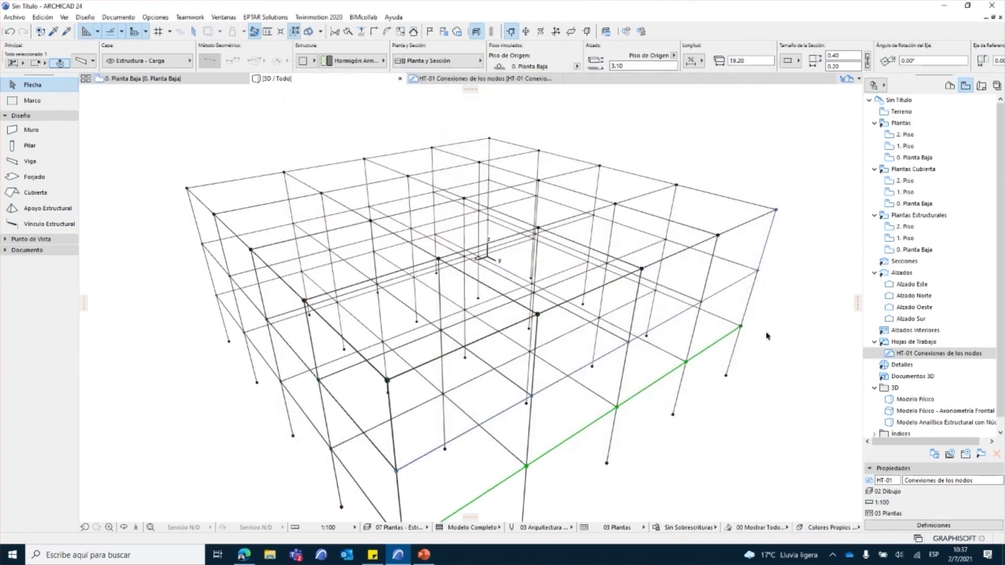
Inspect the beam-to-column nodes on the frame's upper storeys in 3D for clean connections.
scroll(411, 366, "up", 5)
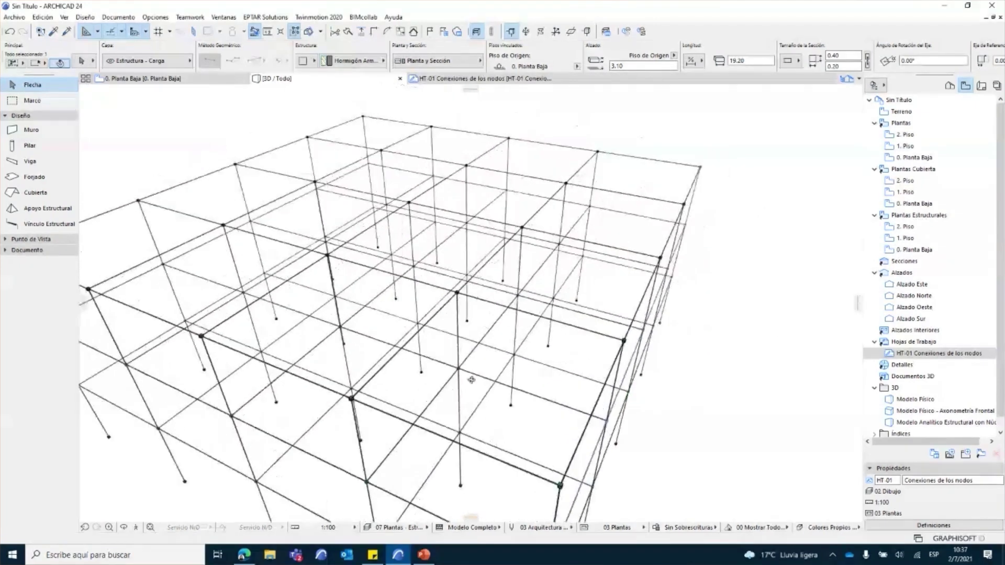
scroll(629, 347, "up", 2)
scroll(456, 315, "up", 3)
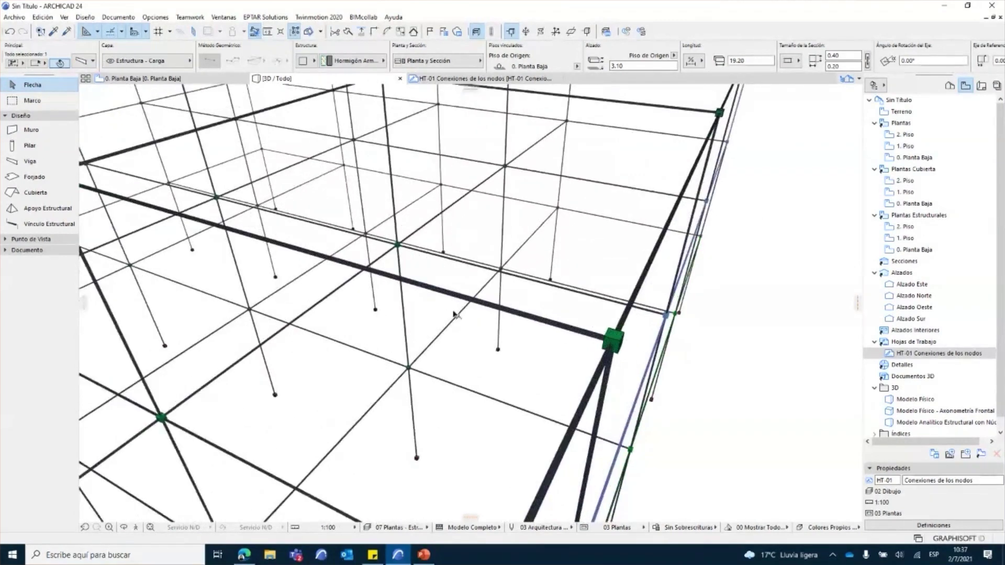
scroll(502, 233, "up", 4)
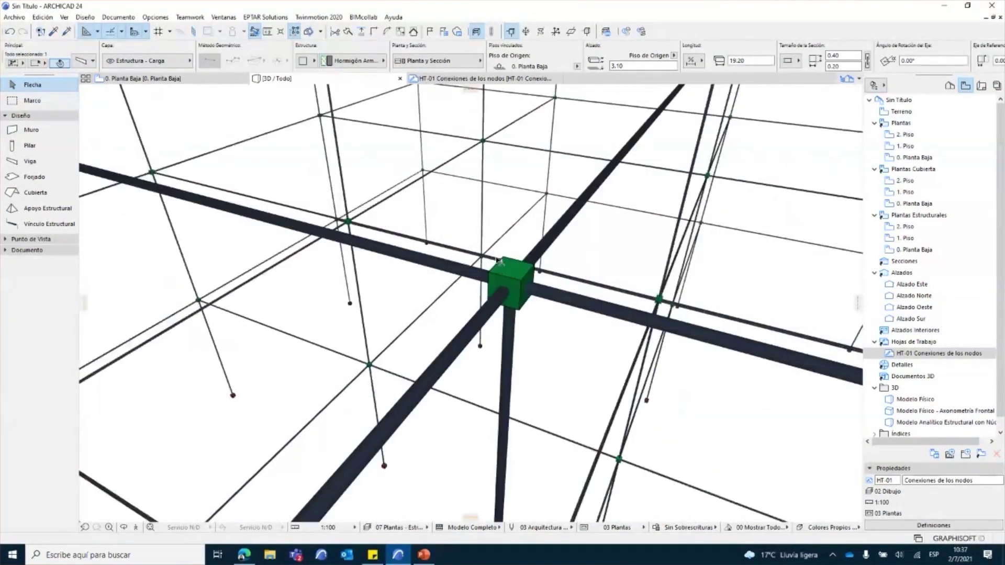
scroll(596, 230, "down", 10)
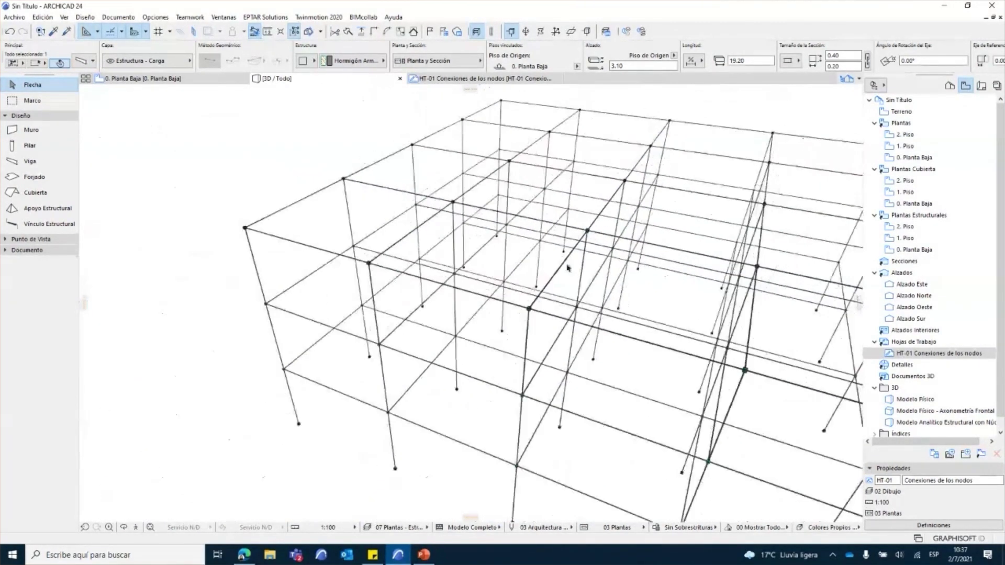
scroll(445, 364, "up", 8)
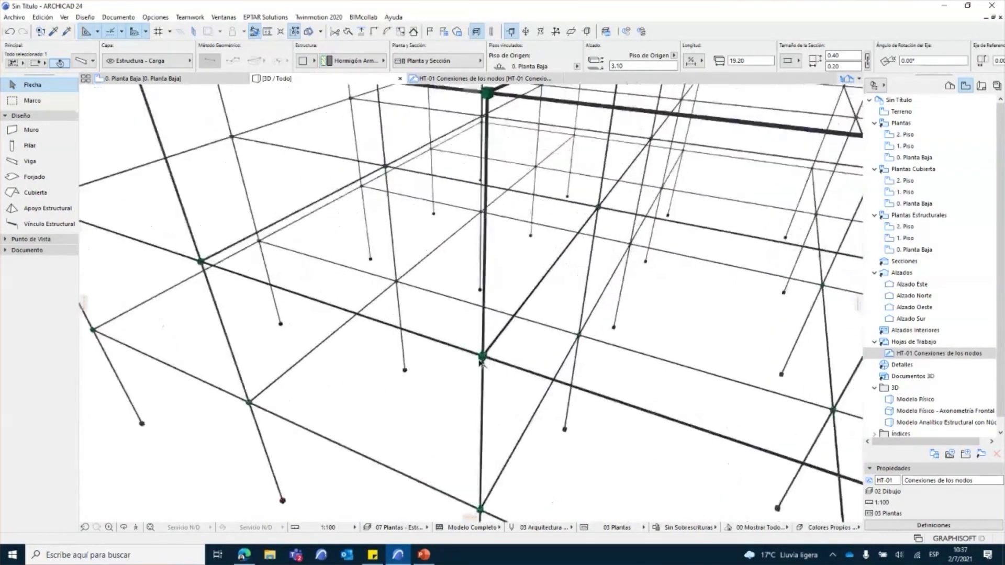
scroll(497, 355, "up", 3)
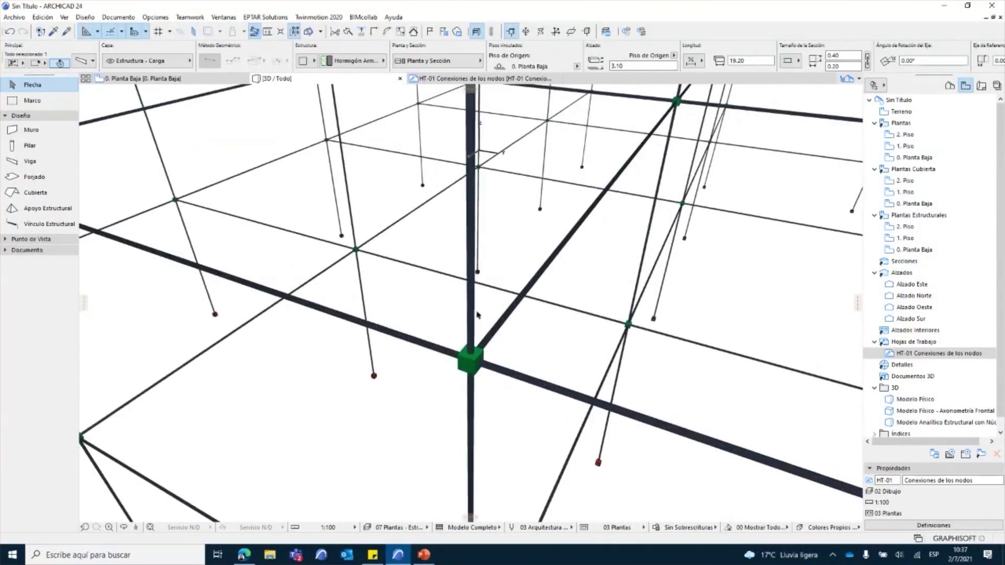
scroll(498, 279, "down", 3)
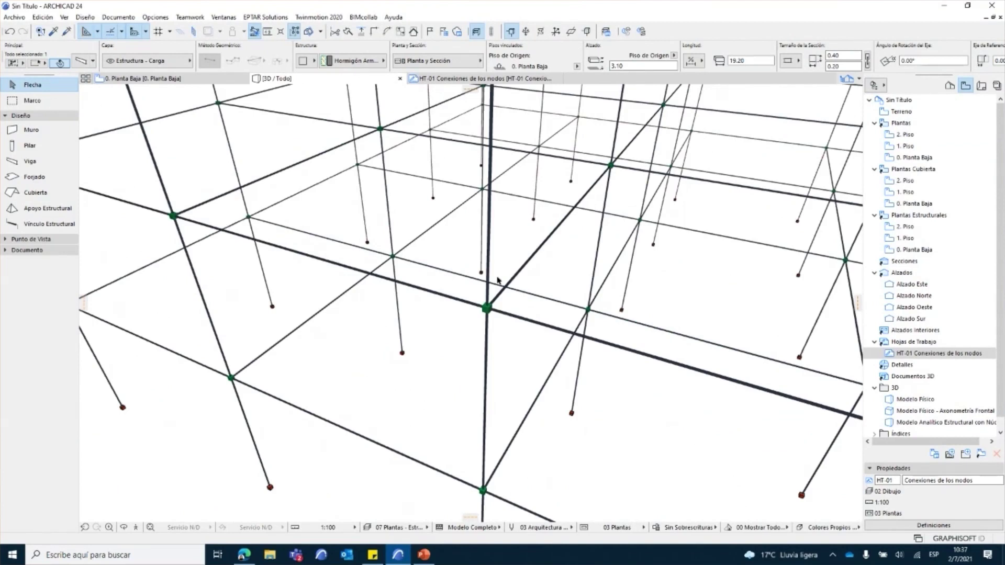
scroll(498, 279, "down", 5)
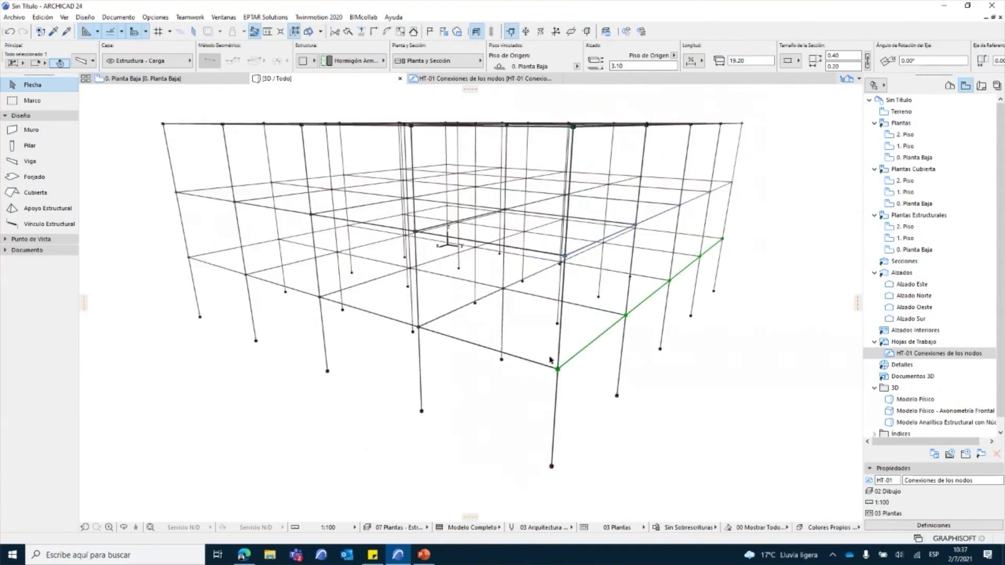
Deselect the ground-floor edge beam and inspect its nodes and the free end nodes at the column bases.
scroll(487, 387, "up", 8)
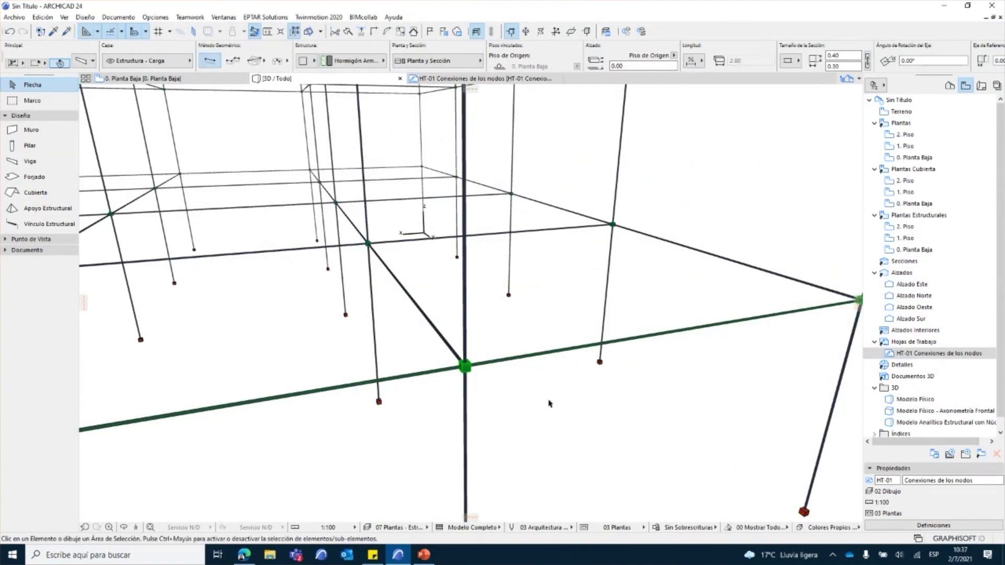
left_click(675, 184)
scroll(675, 185, "down", 5)
middle_click_drag(666, 328, 671, 251)
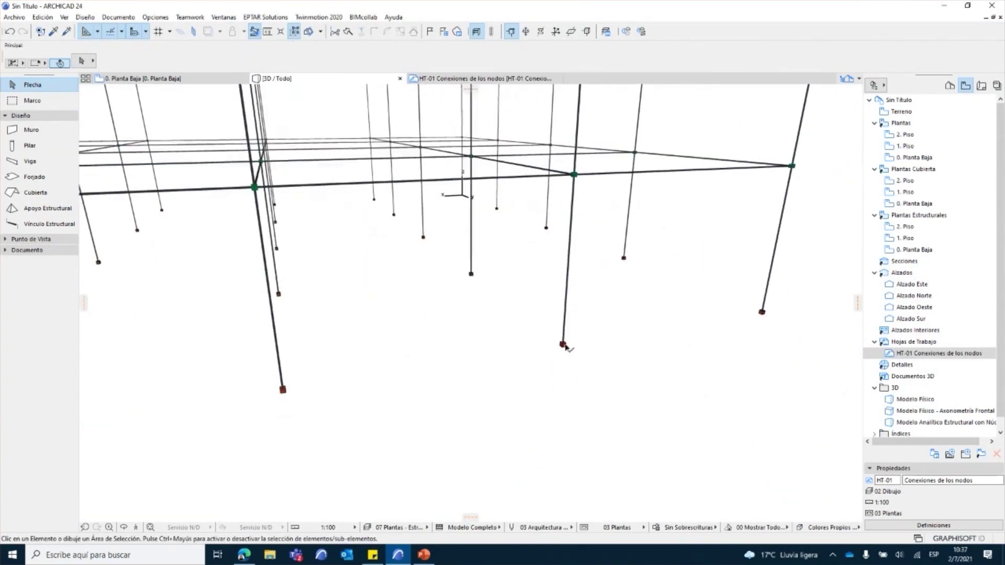
scroll(567, 345, "up", 5)
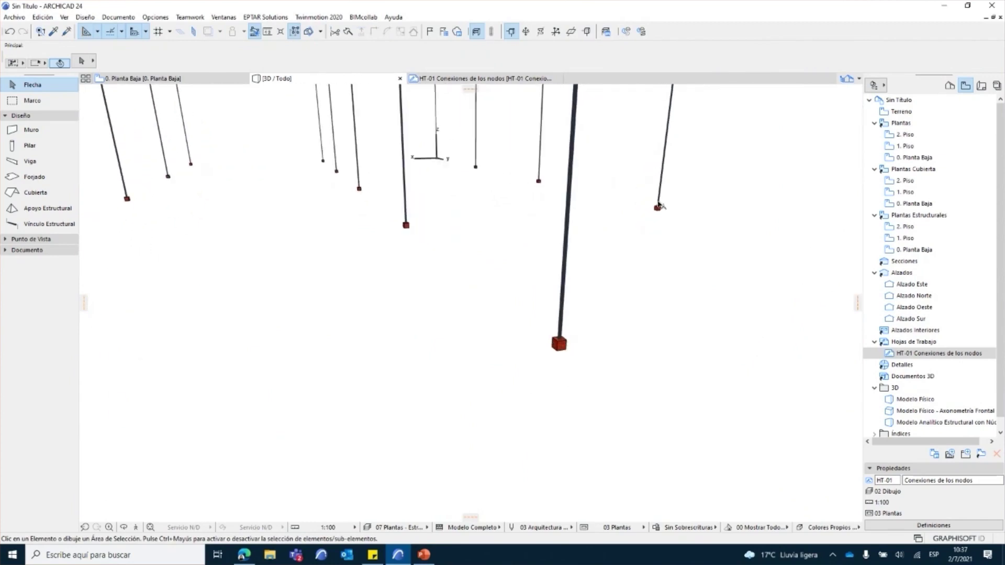
scroll(693, 245, "down", 5)
middle_click_drag(404, 347, 507, 356)
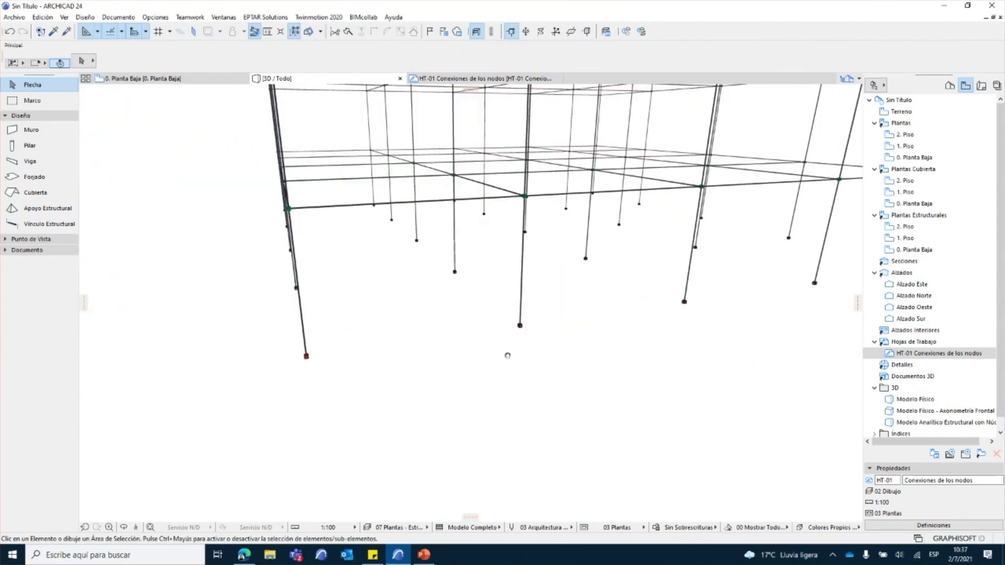
Place Apoyo Estructural supports with Global coordinates on the base nodes of four columns along the front edge and inspect them.
left_click(67, 214)
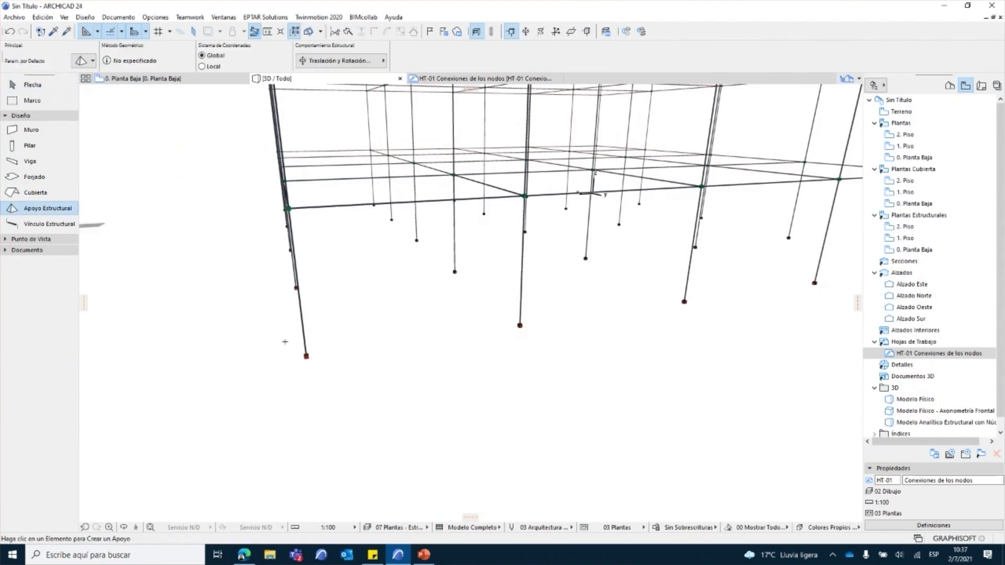
left_click(306, 358)
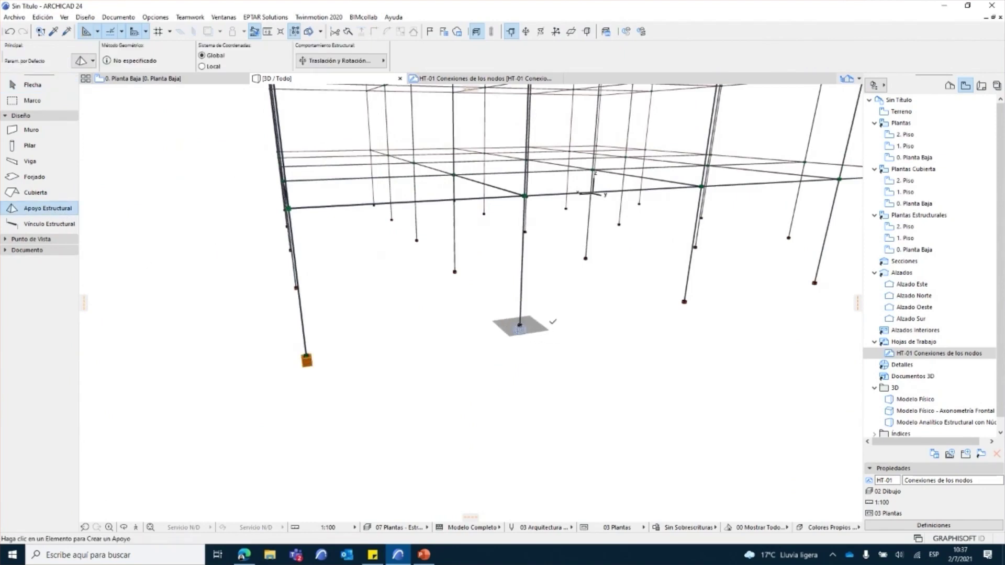
left_click(521, 325)
left_click(684, 303)
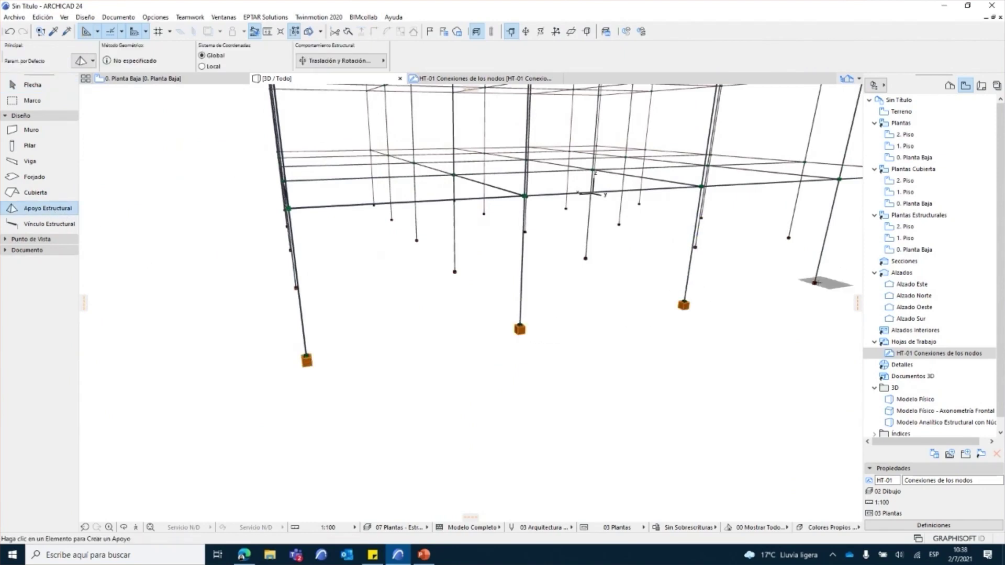
left_click(814, 283)
key("Escape")
mouse_move(433, 368)
middle_mouse_down("shift")
mouse_move(352, 368)
mouse_move(434, 366)
middle_mouse_up("shift")
scroll(534, 399, "up", 5)
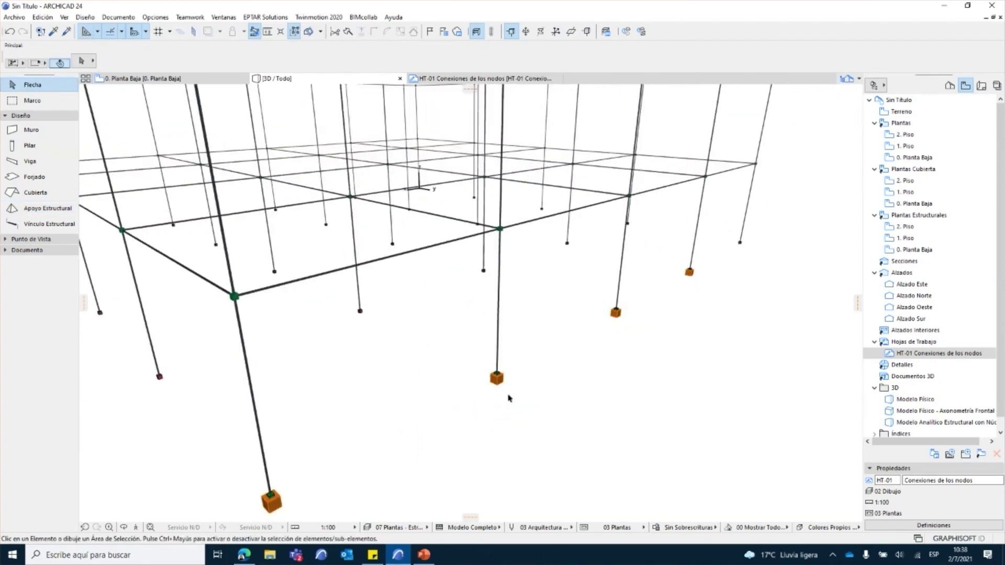
Open the Informe de Comprobación del Modelo, delete all its Rotura de continuidad entries and close the report.
left_click(83, 18)
mouse_move(226, 306)
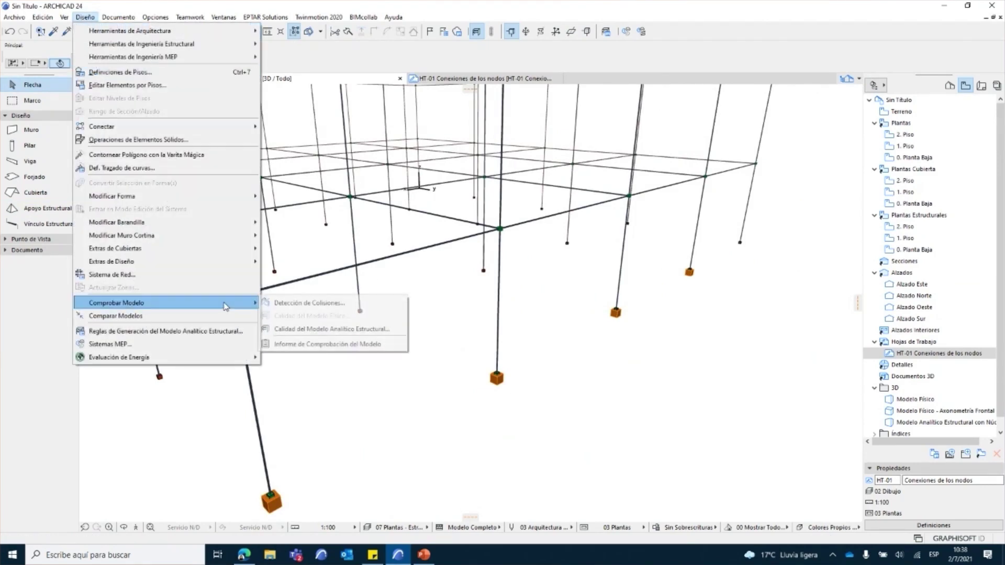
left_click(335, 344)
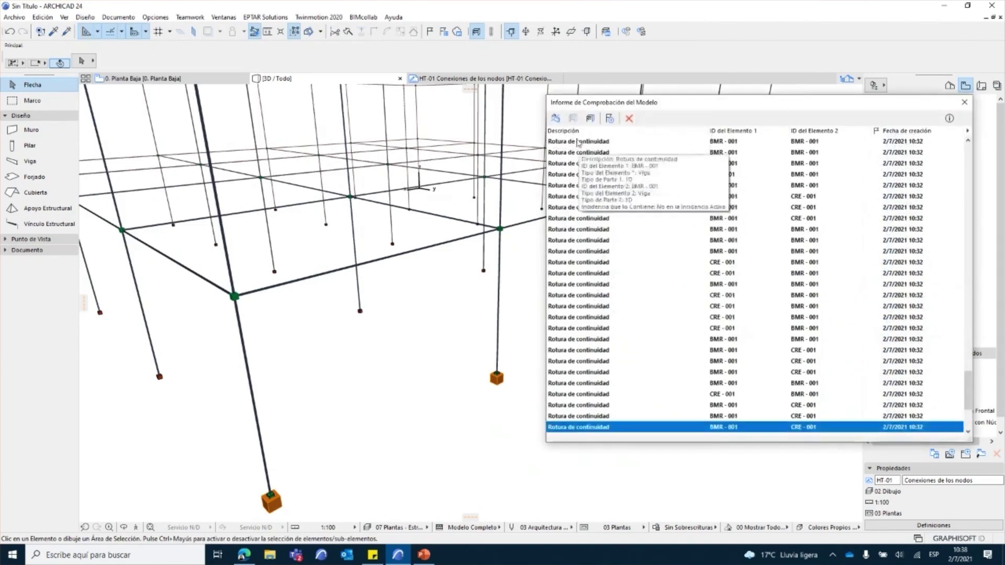
left_click(652, 427)
left_click_drag(968, 411, 968, 165)
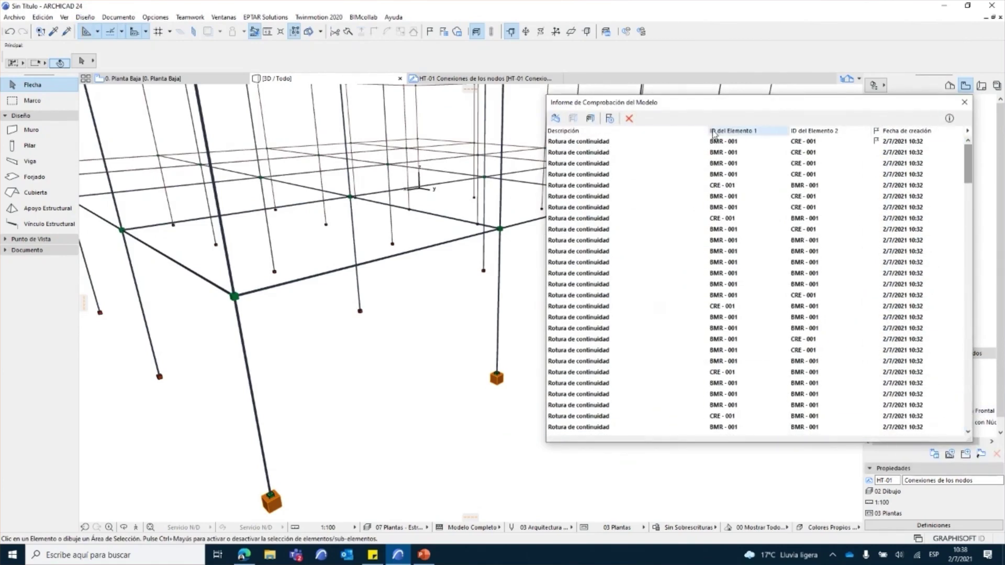
left_click(627, 147, "shift")
left_click(628, 119)
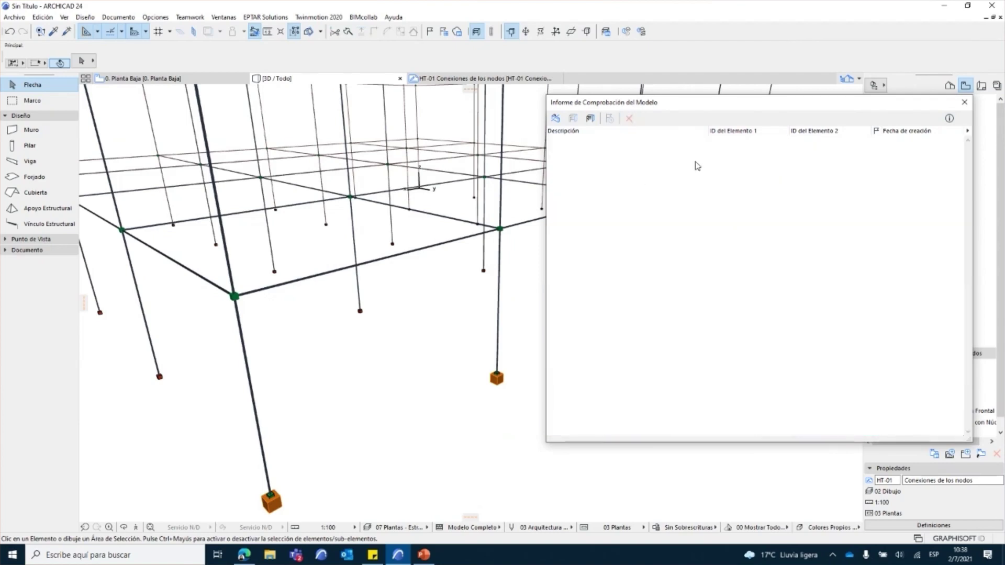
left_click(964, 104)
Rerun the Calidad del Modelo Analítico Estructural check, review its report and inspect the whole frame with its supports.
left_click(118, 17)
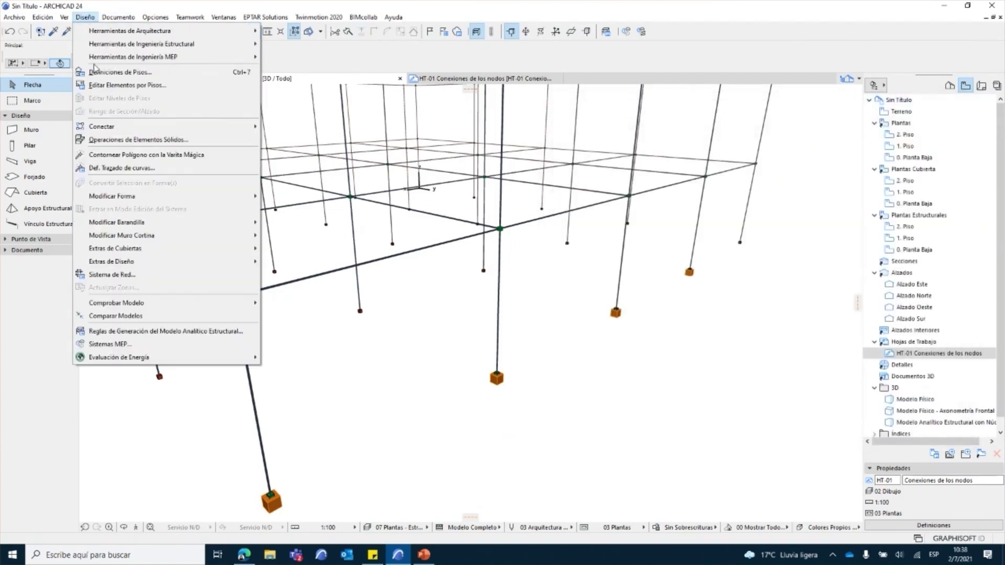
mouse_move(132, 309)
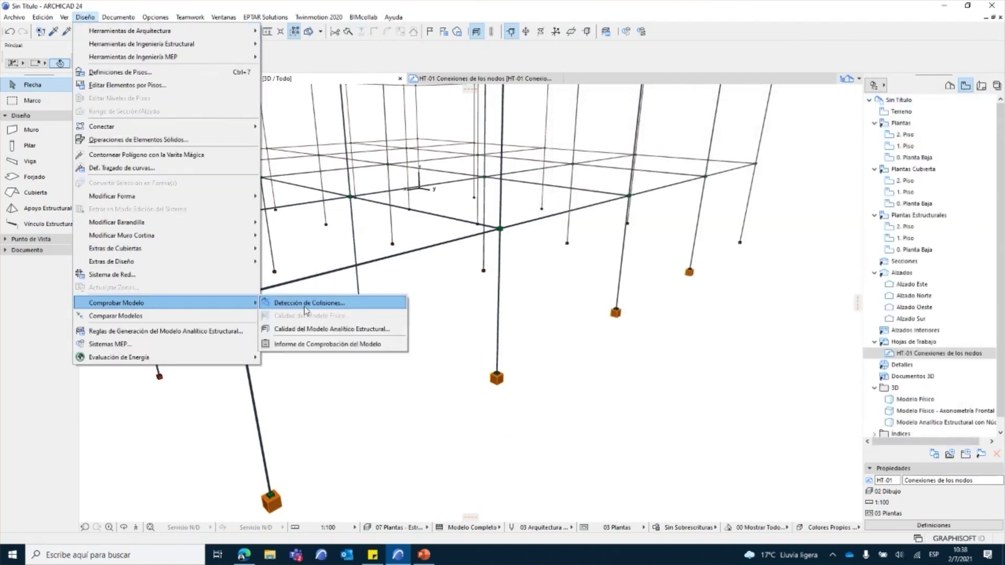
left_click(323, 331)
left_click(631, 327)
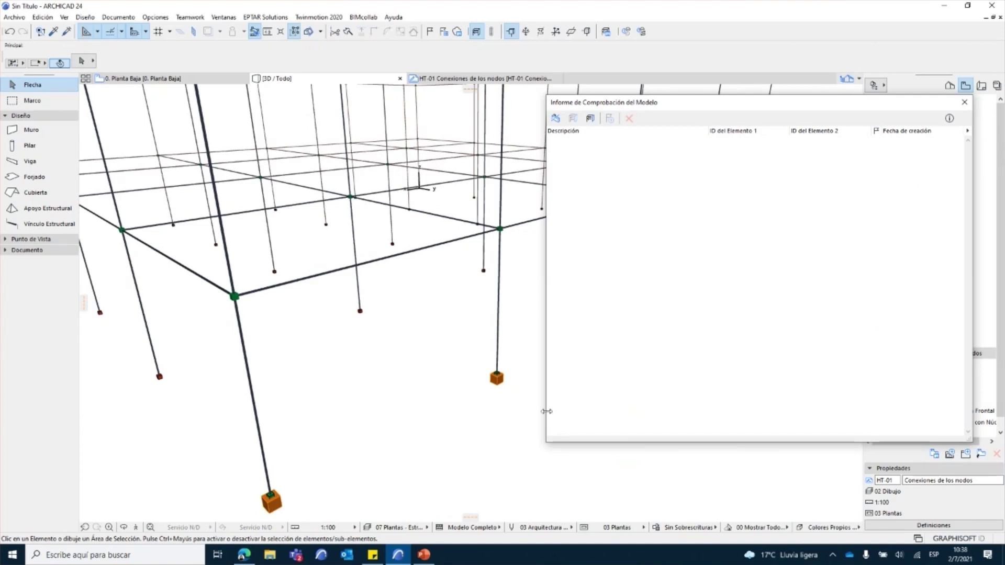
left_click(964, 103)
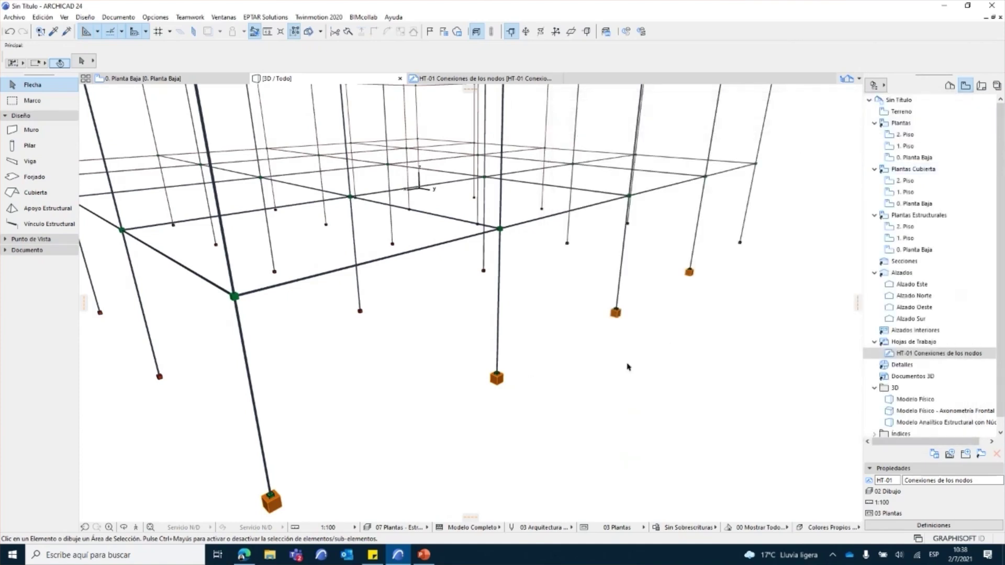
scroll(671, 287, "down", 1)
scroll(672, 287, "down", 5)
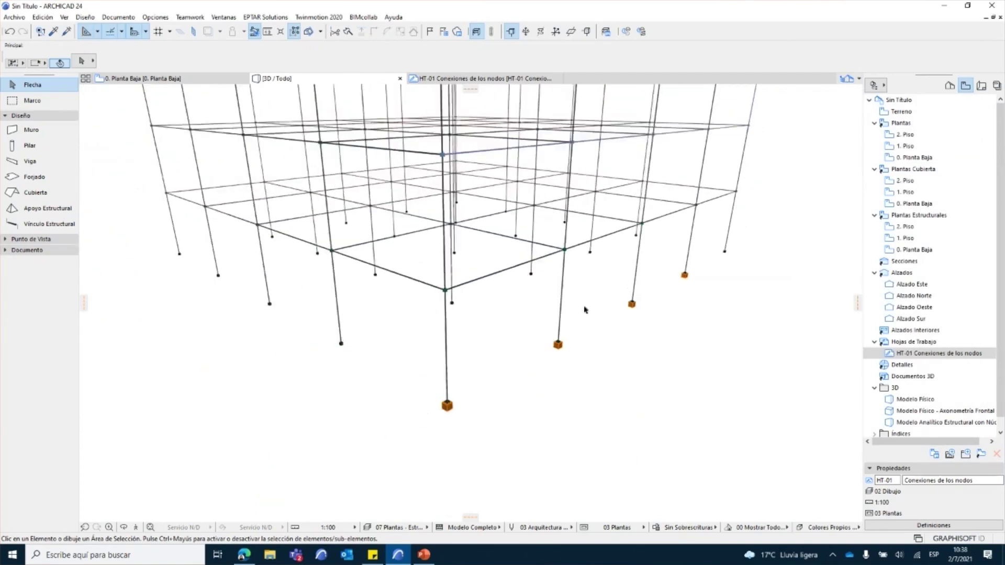
middle_click_drag(511, 367, 515, 407, "shift")
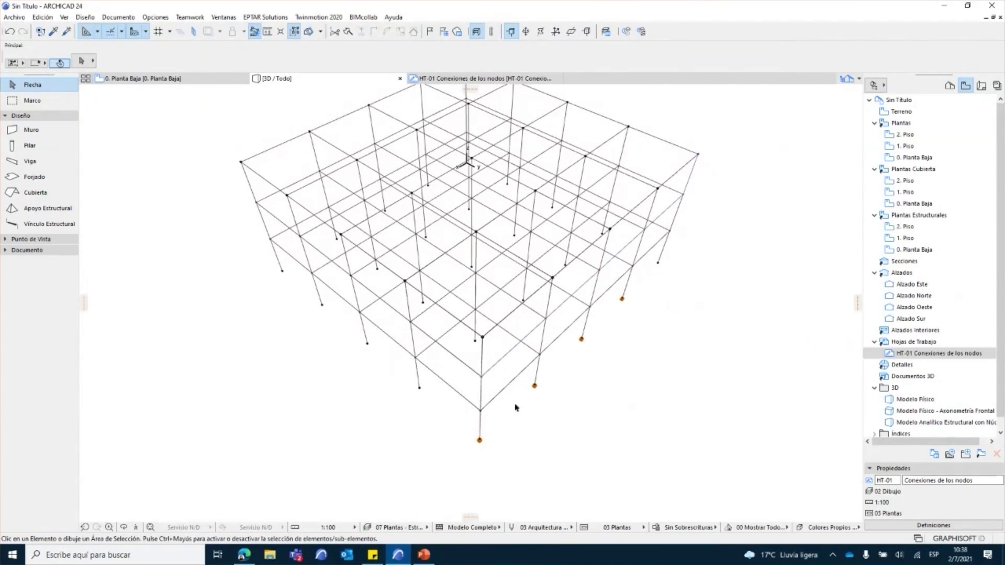
left_click(613, 420)
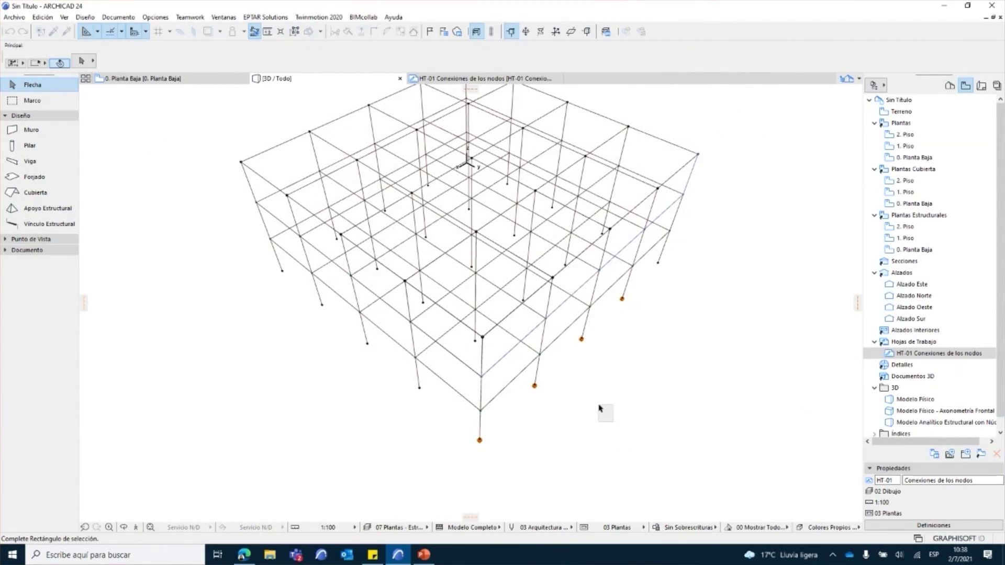
middle_click_drag(628, 395, 566, 438, "shift")
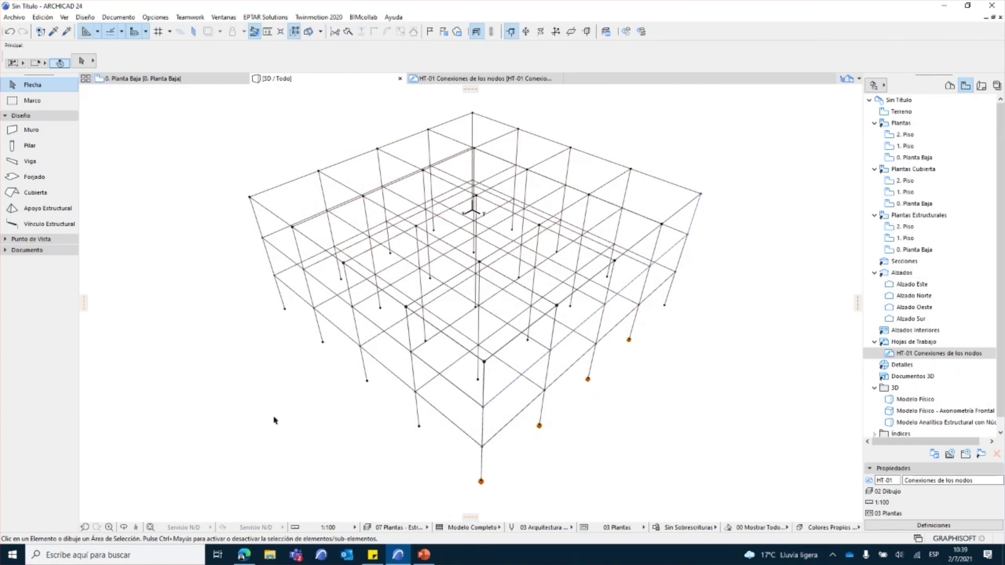
Open the SAF export translator and review the material mapping options for Hormigón Armado - Estructural, including the concrete grades.
left_click(15, 18)
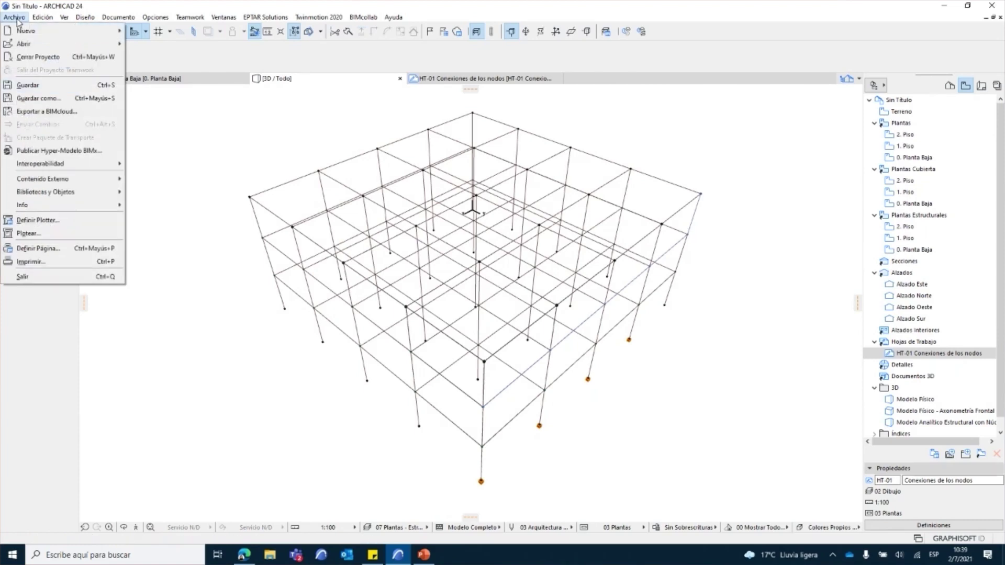
mouse_move(95, 169)
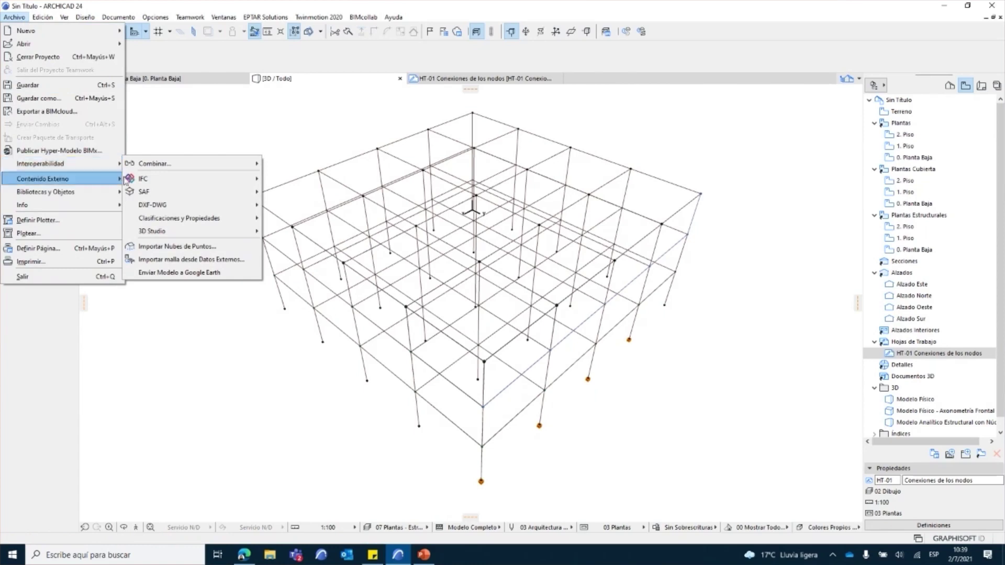
mouse_move(150, 192)
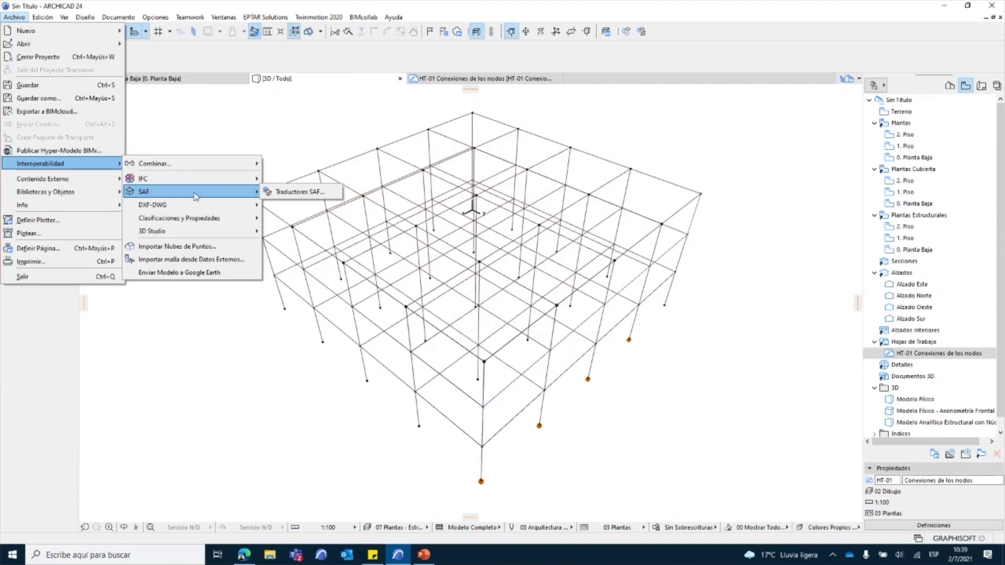
left_click(300, 192)
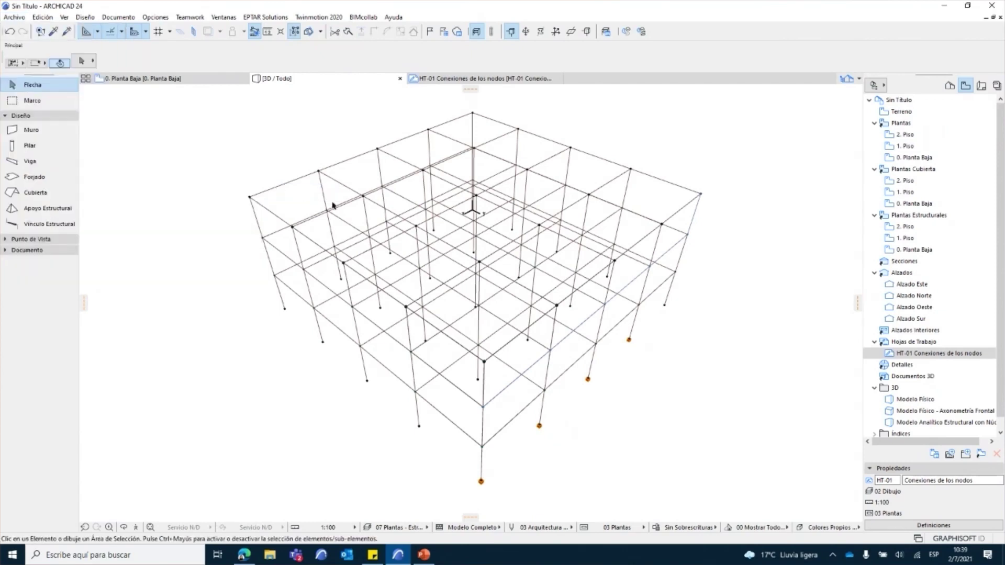
left_click(467, 73)
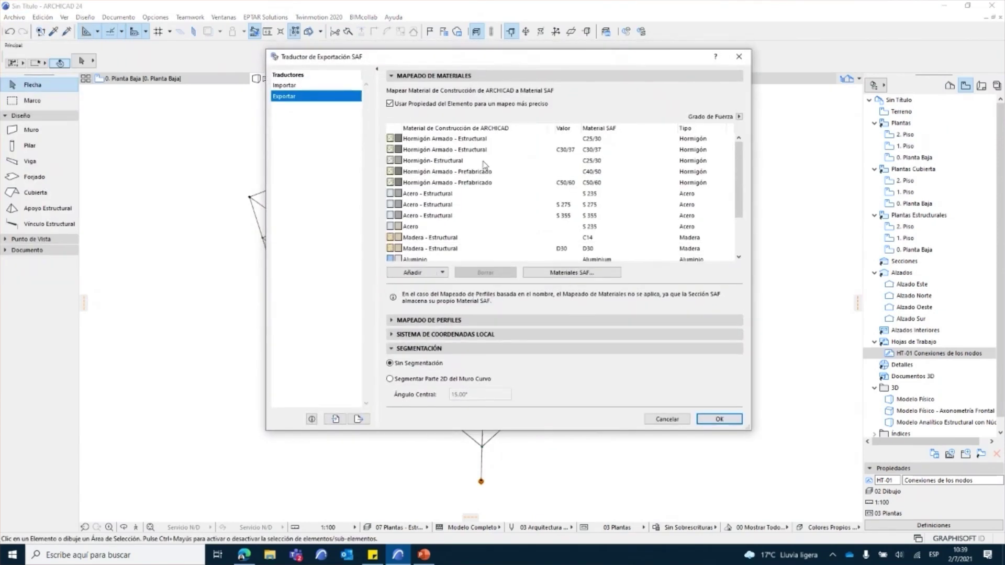
left_click(463, 140)
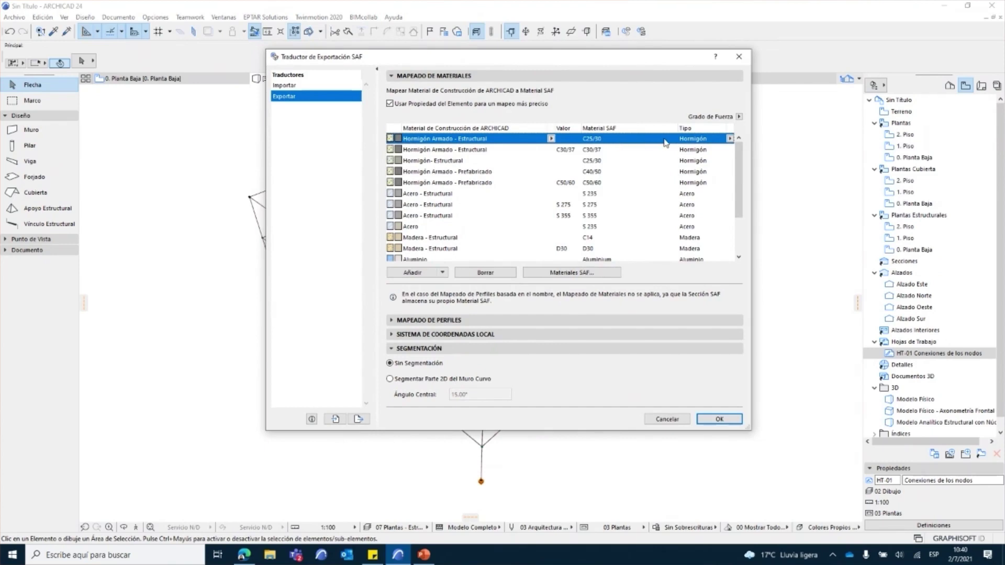
left_click(730, 139)
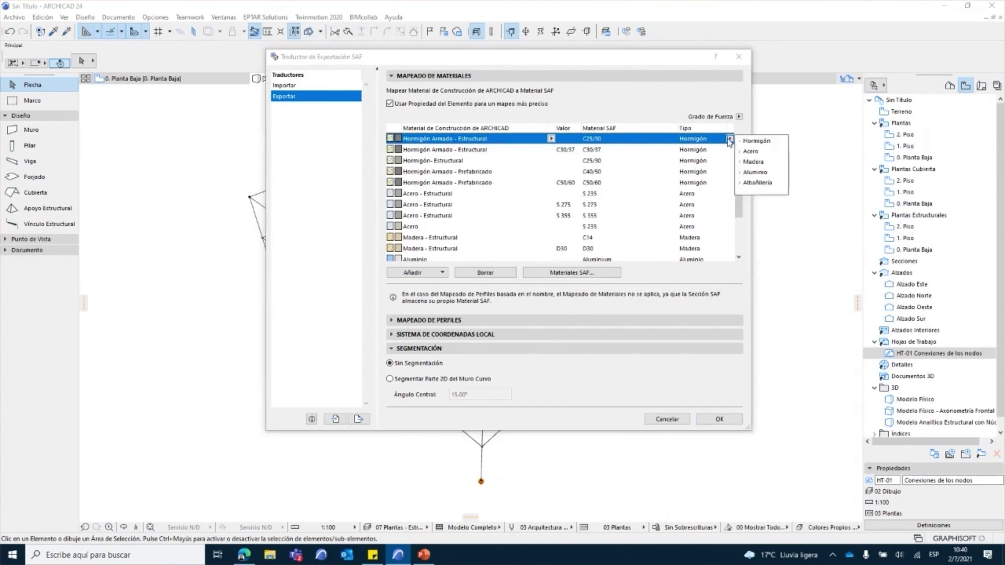
left_click(740, 141)
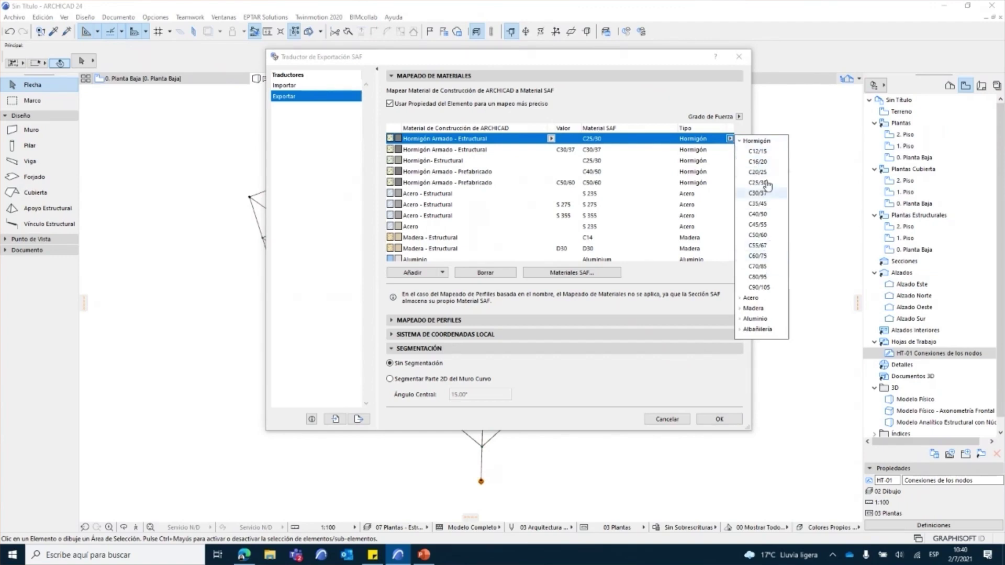
left_click(660, 308)
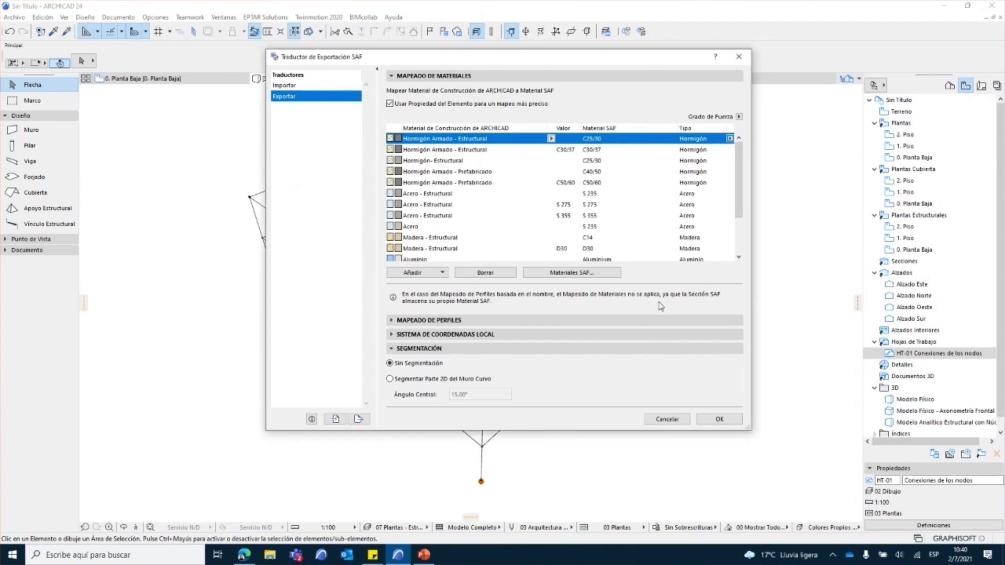
Review the export translator's profile mapping for IPE300, checking the available Archicad profiles, types and SAF sections.
left_click(497, 78)
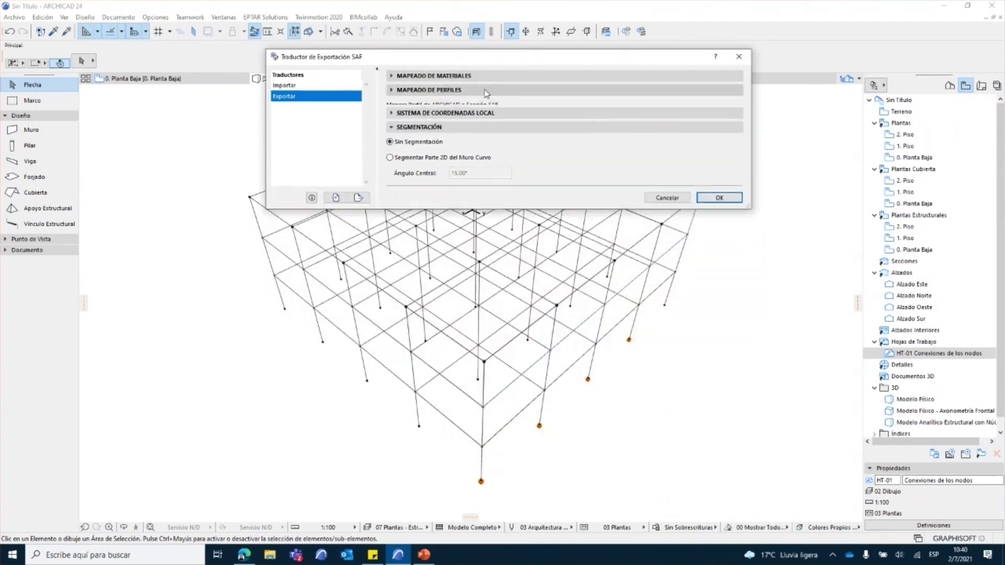
left_click(482, 90)
left_click(450, 129)
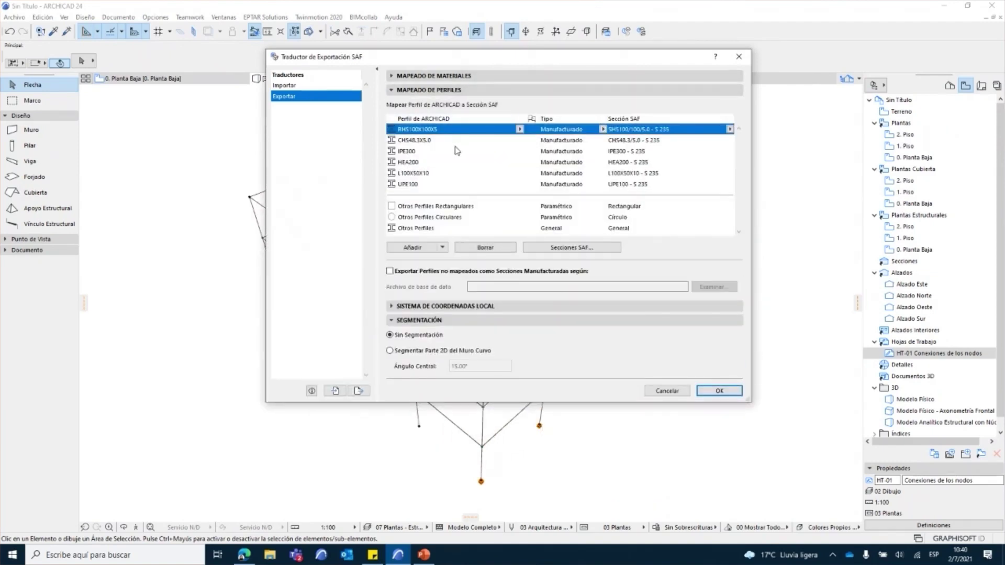
left_click(448, 152)
left_click(520, 151)
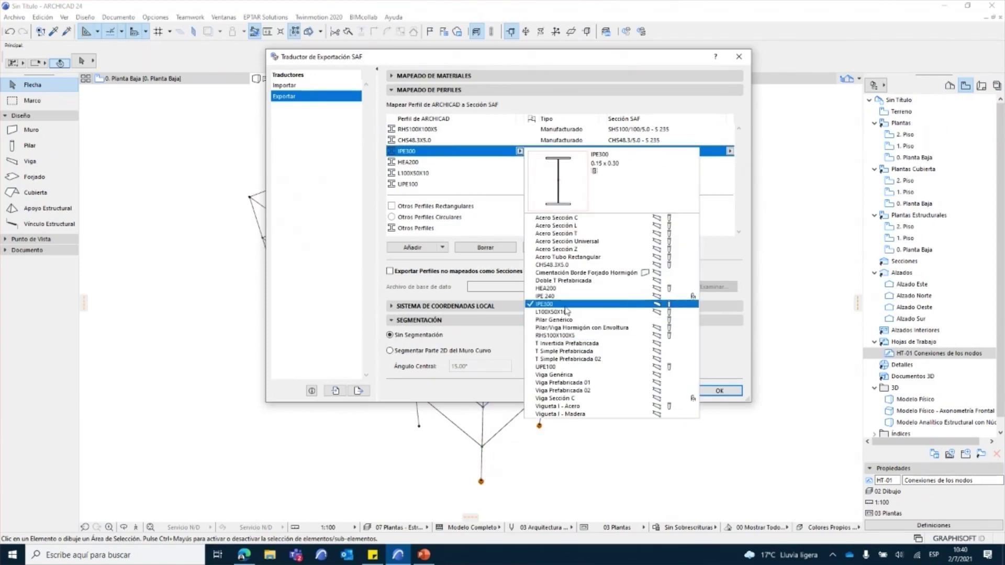
left_click(441, 156)
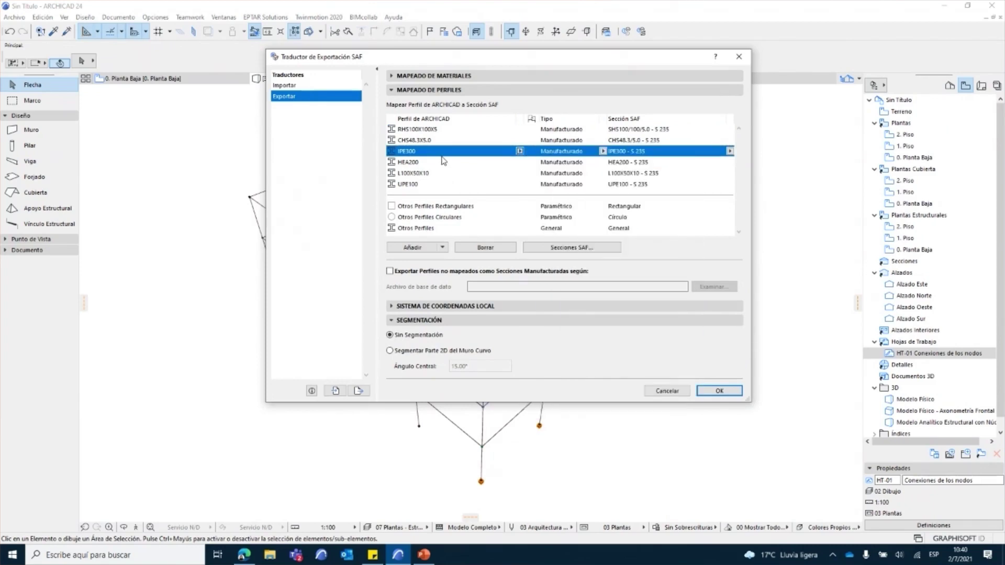
left_click(604, 152)
left_click(605, 156)
left_click(730, 151)
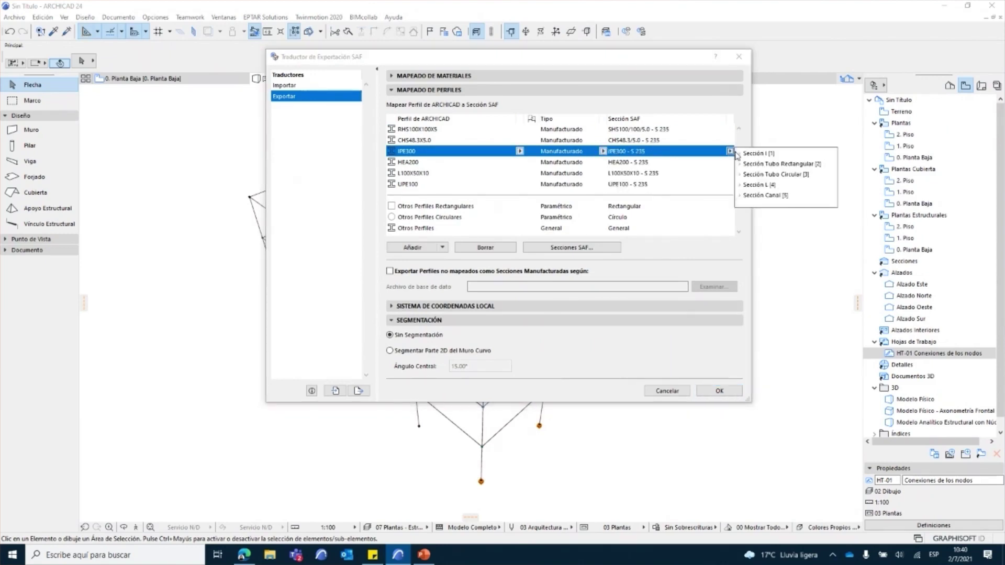
left_click(740, 164)
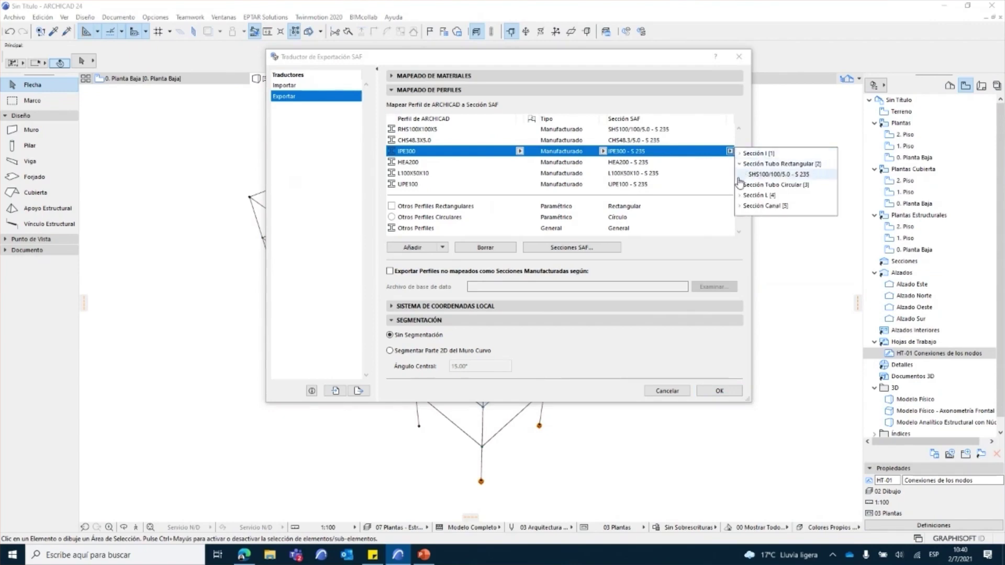
left_click(580, 361)
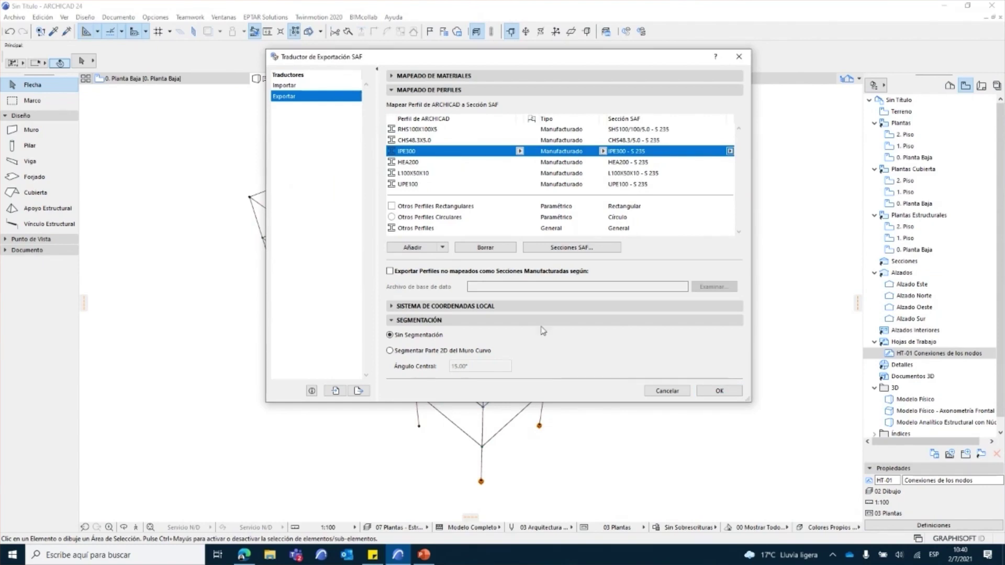
Compare the SAF import translator with the export one, examine the C12/15 material mapping and close the translators.
left_click(294, 86)
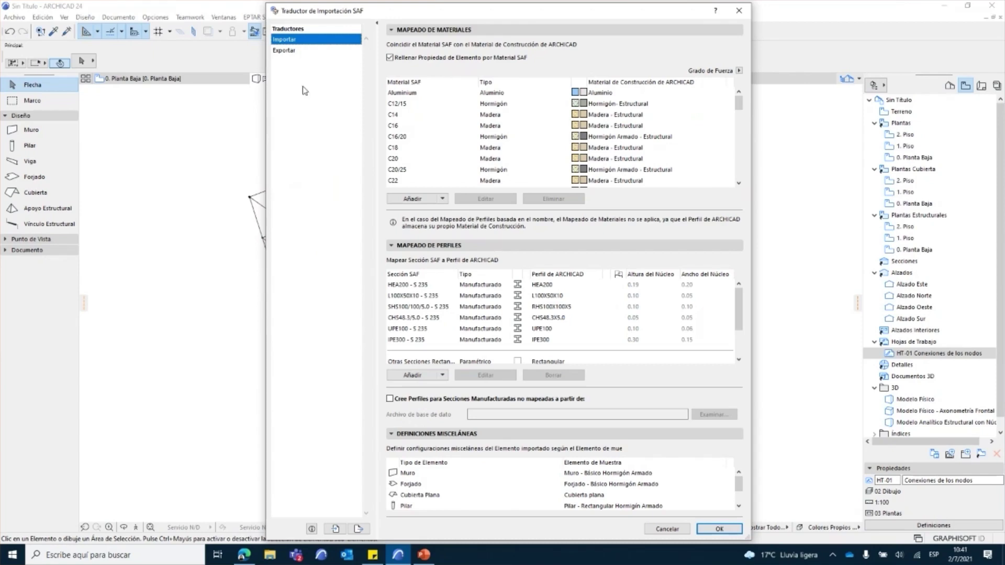
left_click(292, 51)
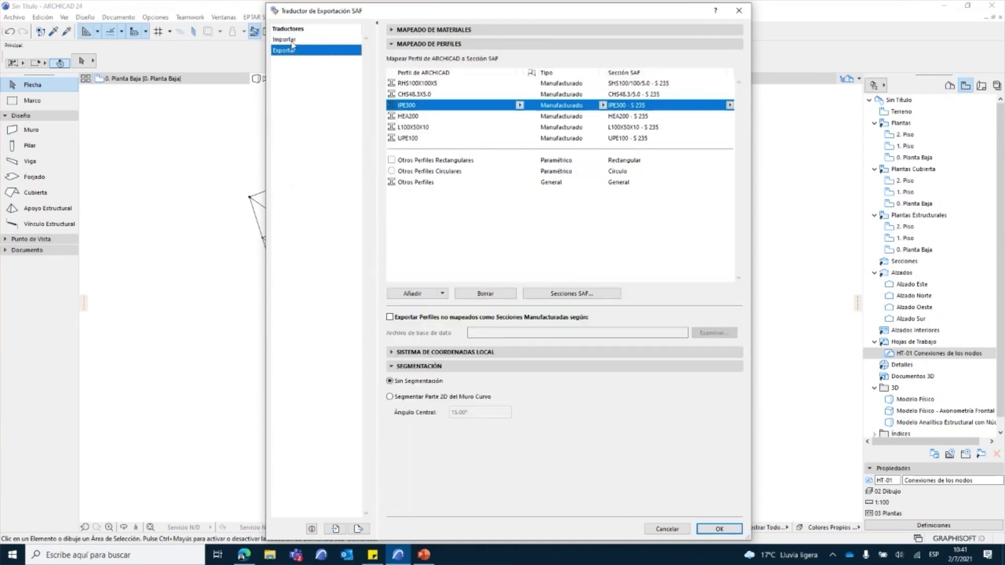
left_click(292, 42)
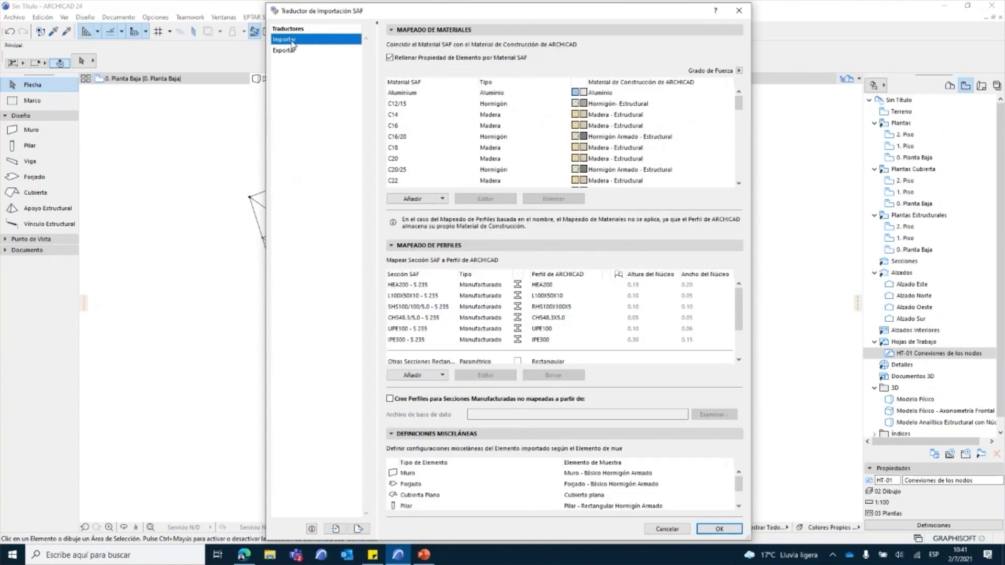
left_click(411, 107)
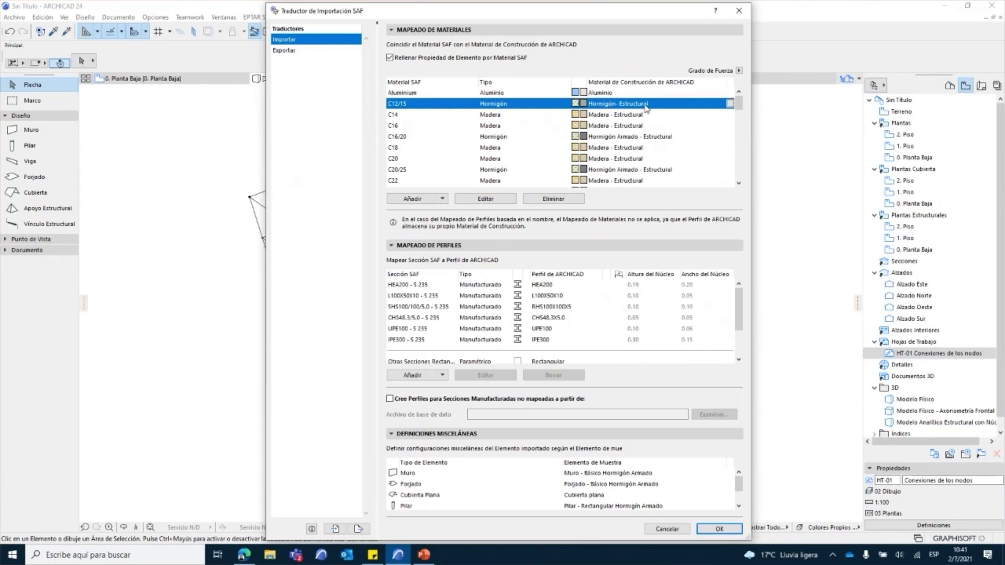
left_click(738, 12)
Review saving the 3D model as Formato Analítico Estructural (SAF) among the available export formats, and leave without saving.
left_click(14, 17)
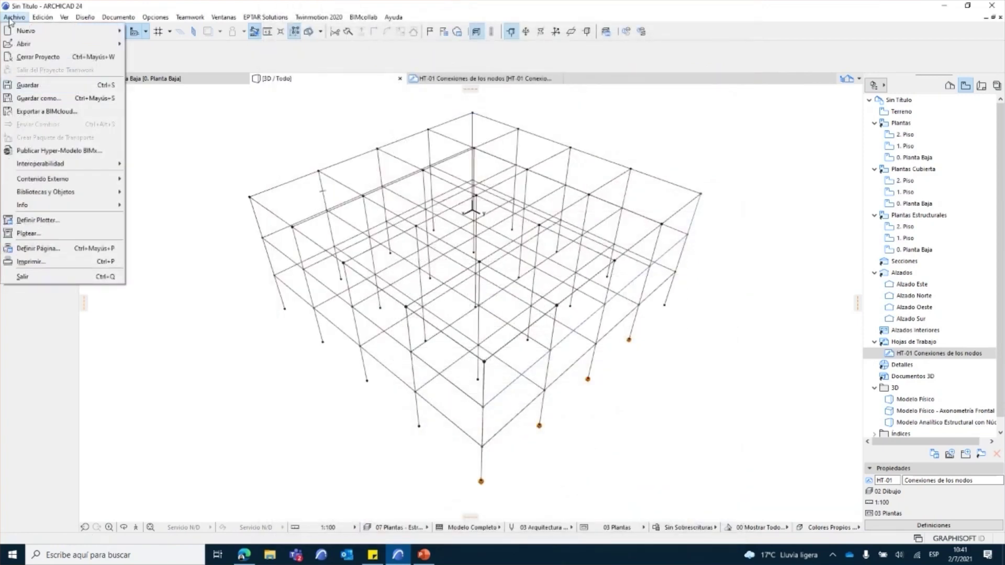
left_click(39, 98)
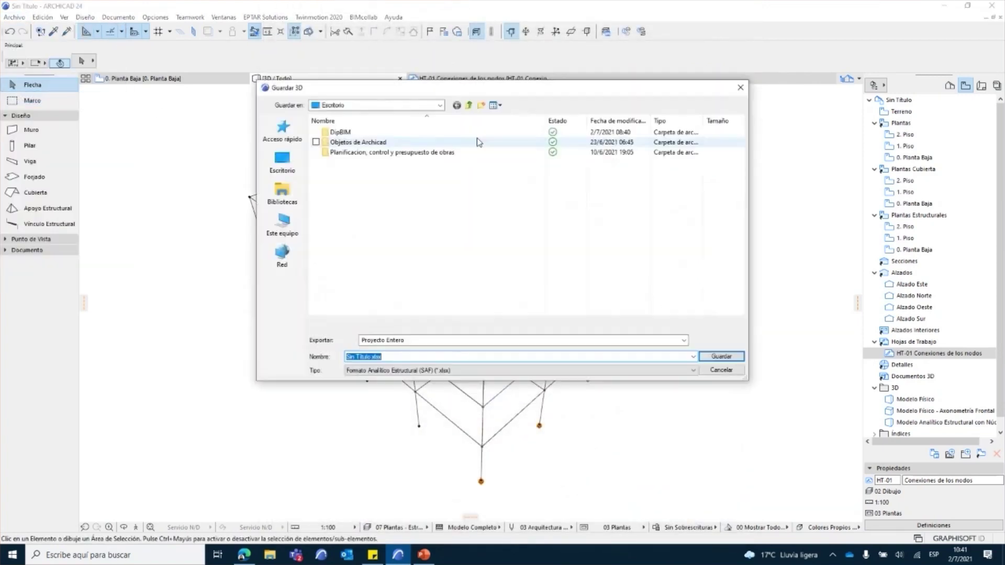
left_click(445, 371)
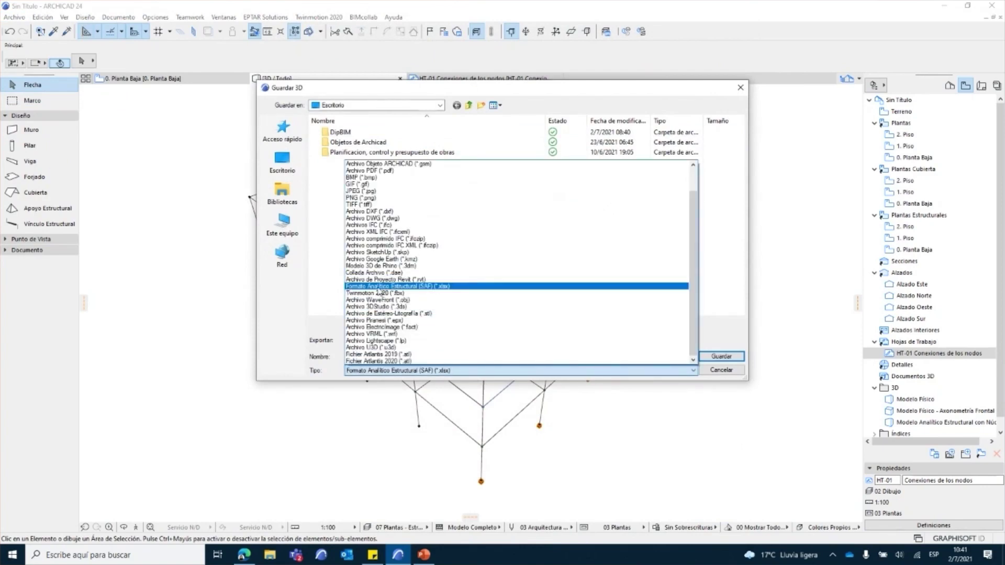
left_click(465, 287)
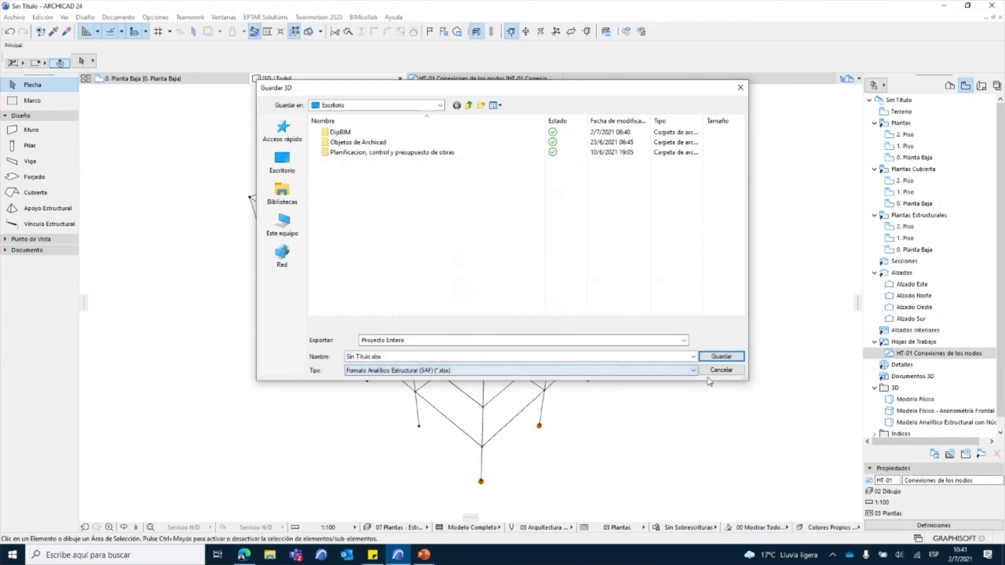
left_click(733, 369)
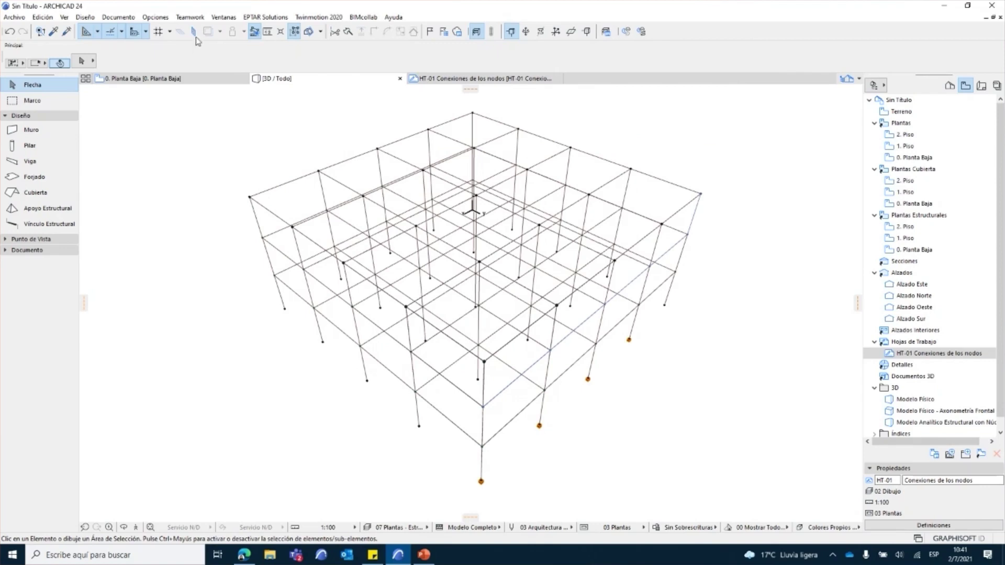
Enable the experimental import and export of IFC structural analysis models in the Entorno de Trabajo preferences.
left_click(156, 17)
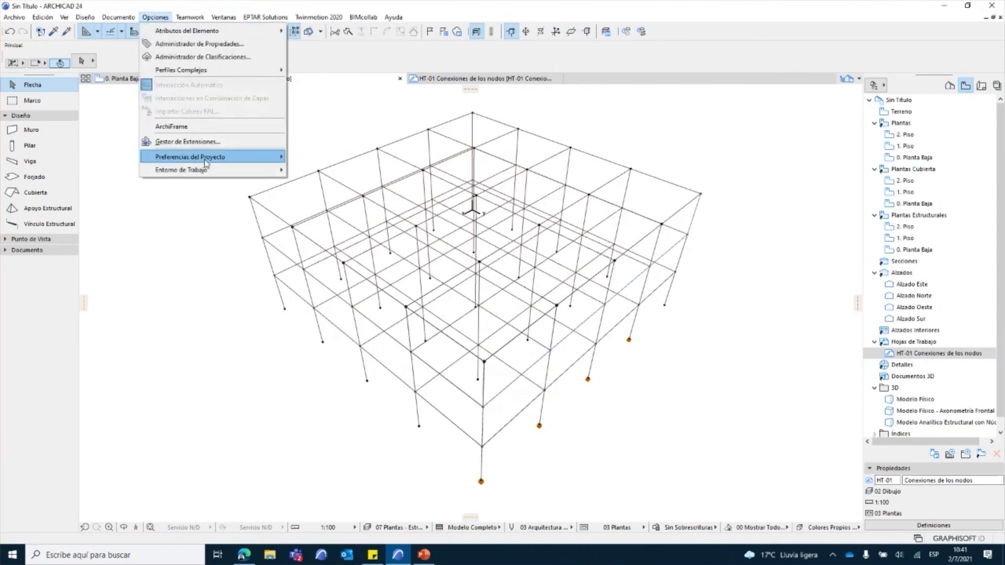
mouse_move(206, 163)
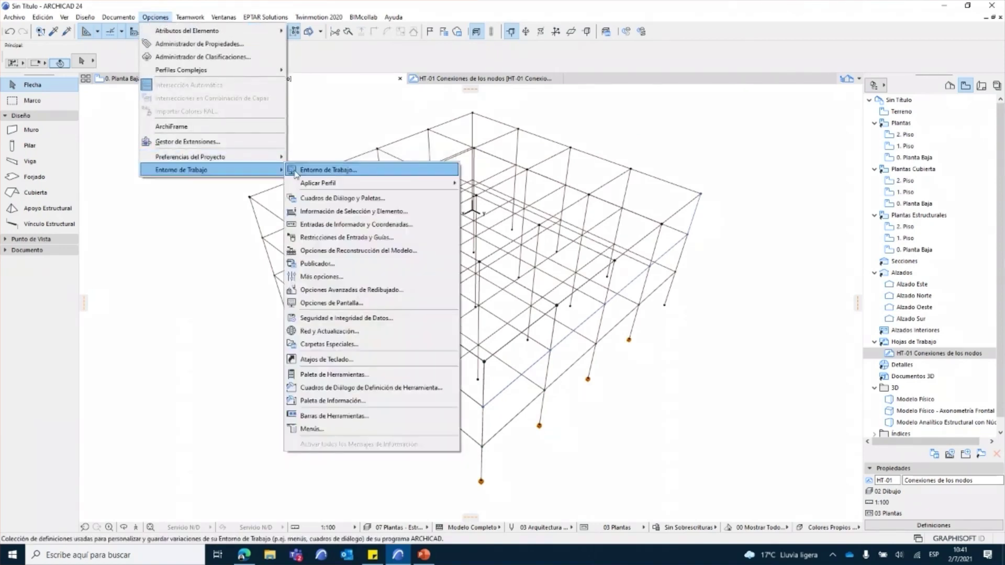
left_click(304, 172)
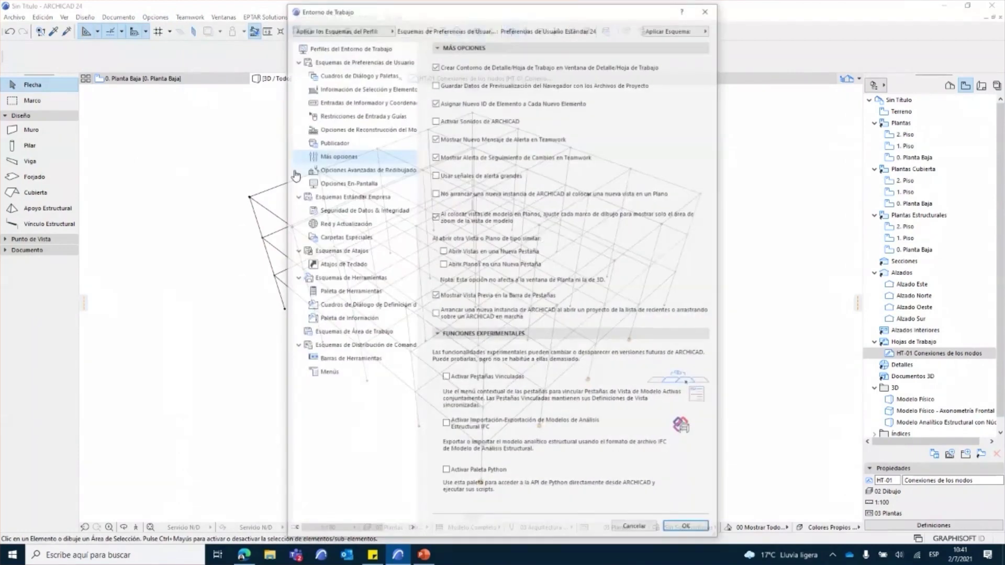
left_click(533, 49)
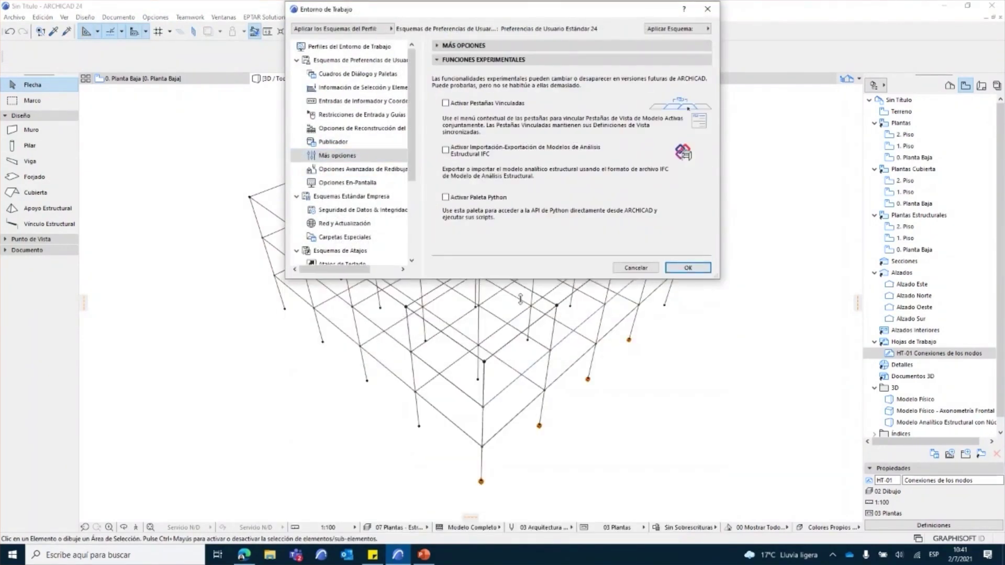
left_click_drag(520, 299, 520, 385)
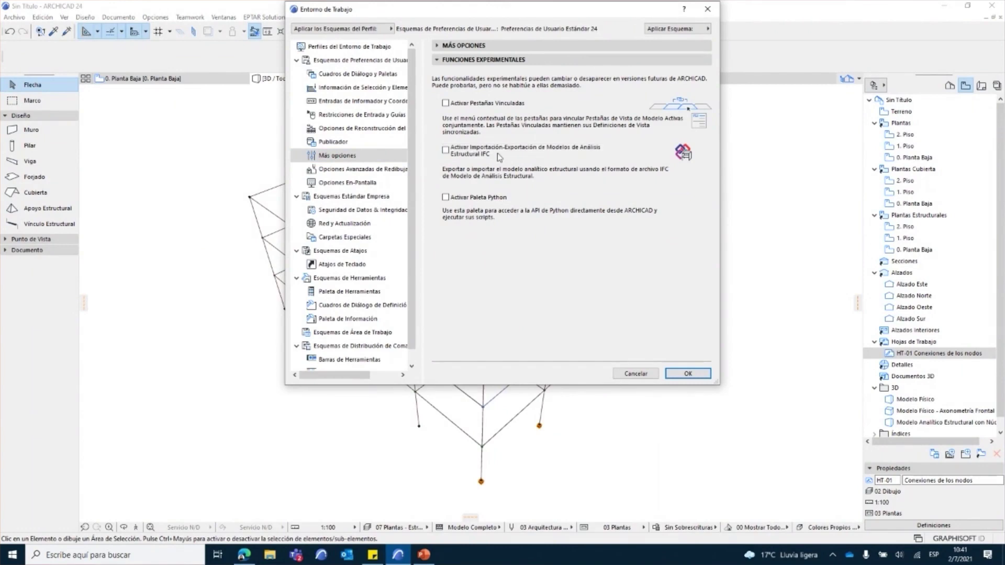
left_click(466, 152)
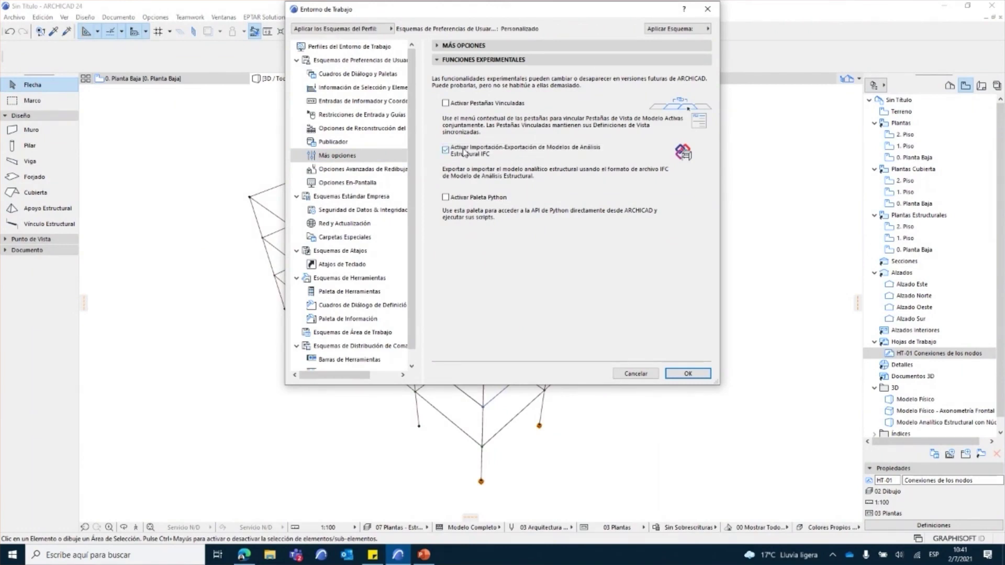
left_click(686, 374)
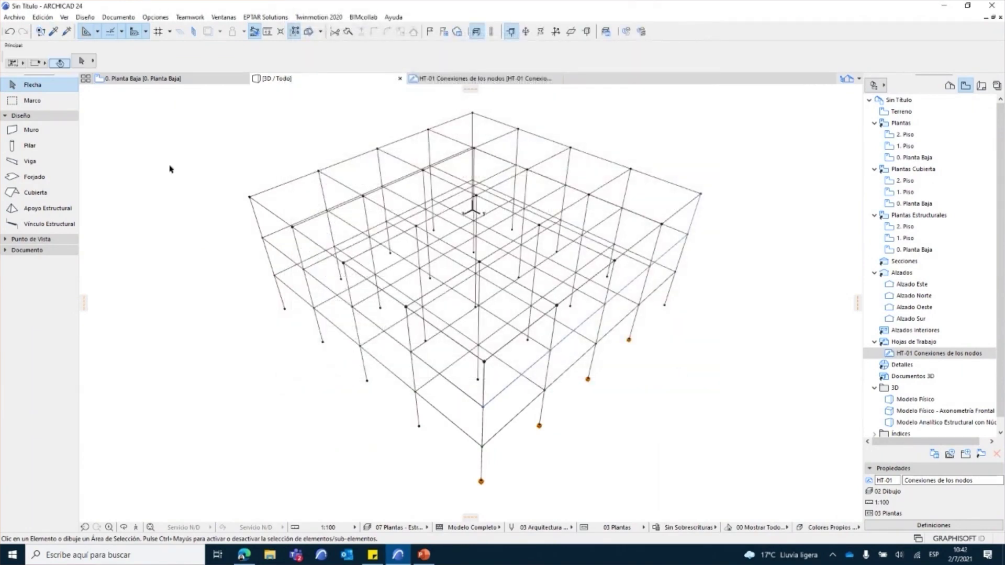
Review saving the 3D model as Modelo de Análisis Estructural IFC, including its export scope choices, and leave without saving.
left_click(14, 17)
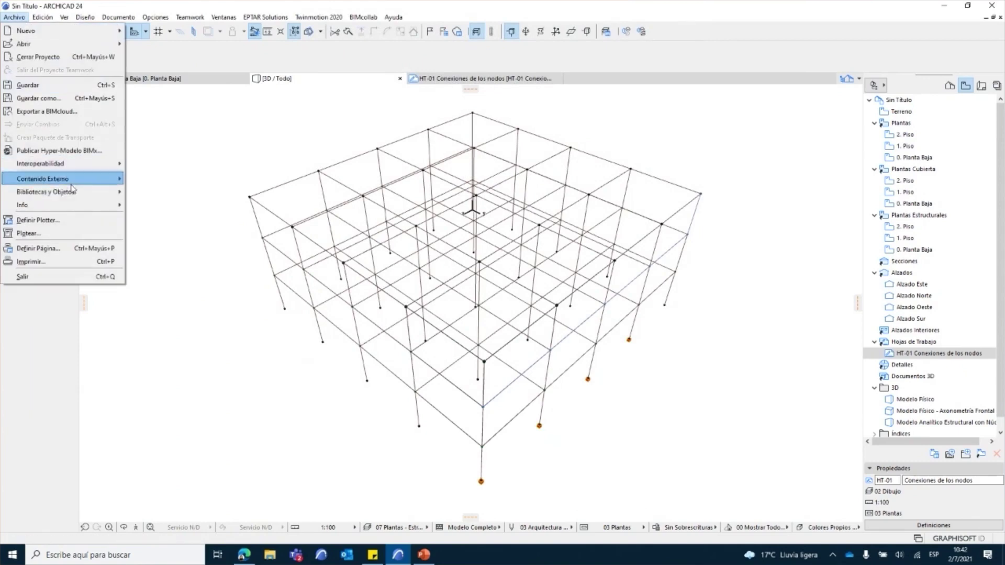
left_click(39, 98)
key("ctrl+shift+s")
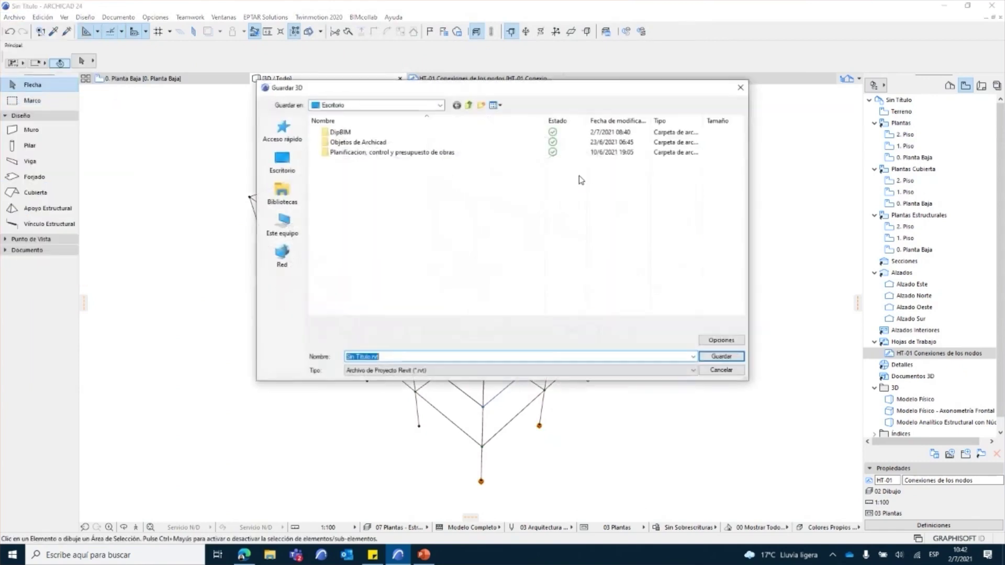
left_click(415, 370)
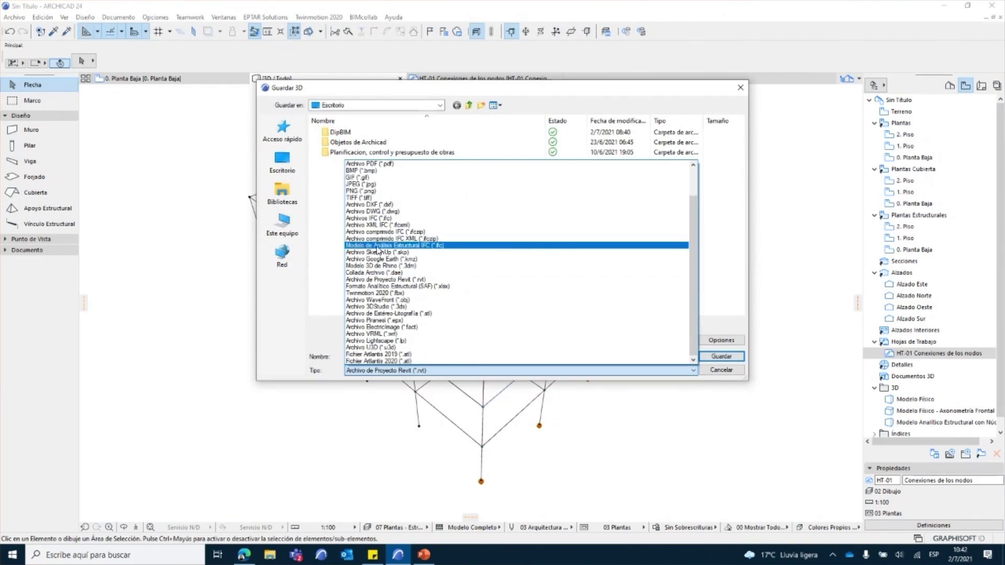
left_click(449, 246)
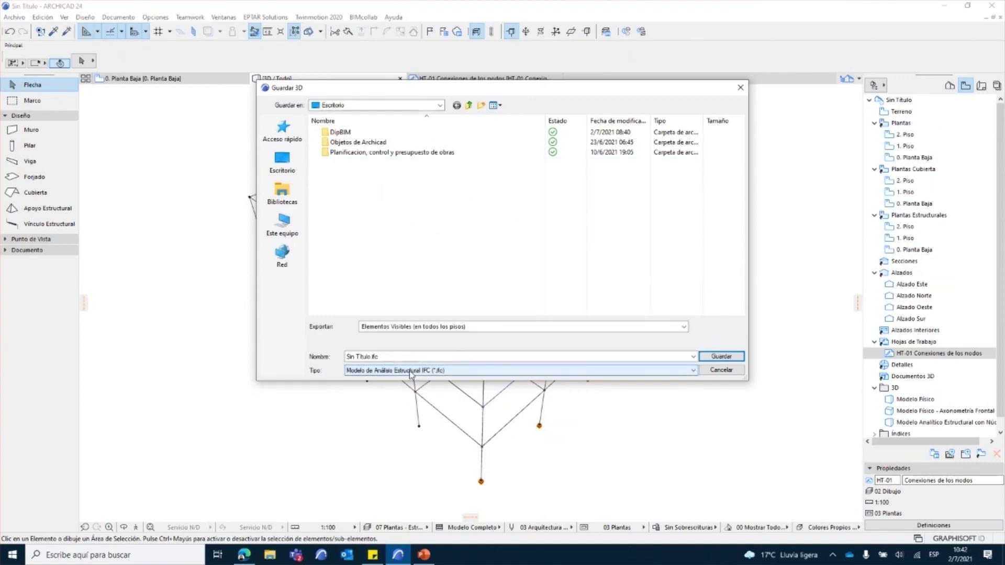
left_click(433, 330)
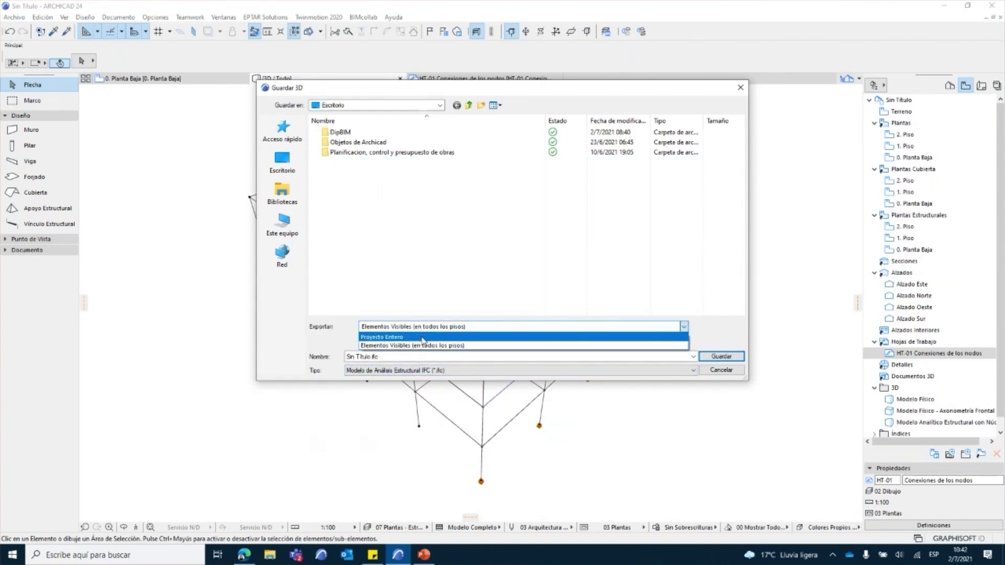
left_click(324, 346)
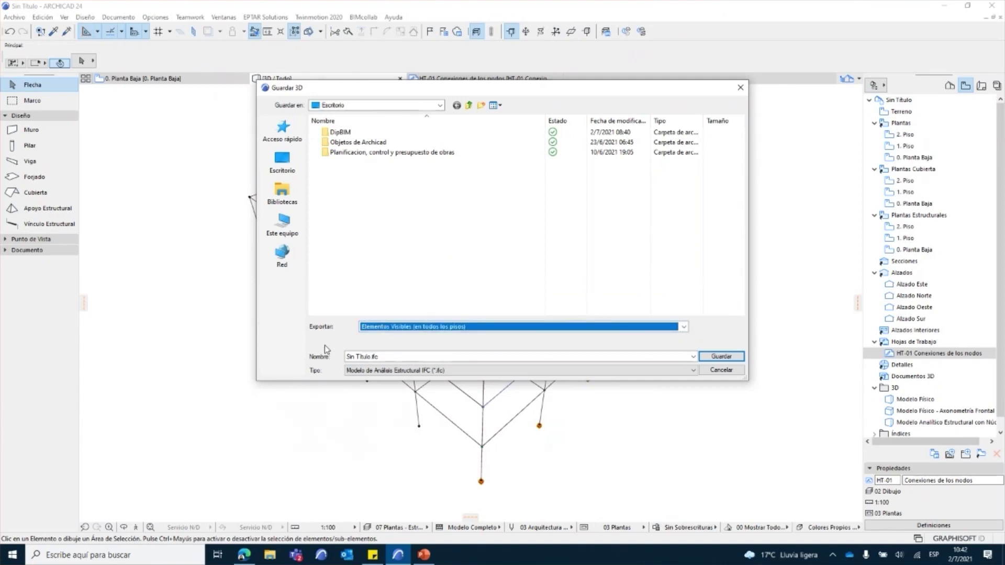
left_click(713, 373)
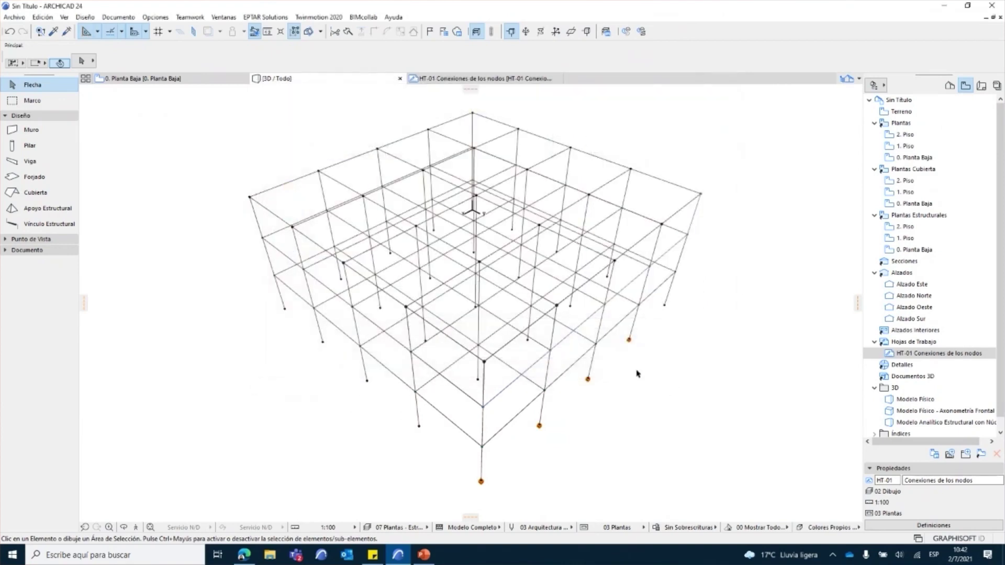